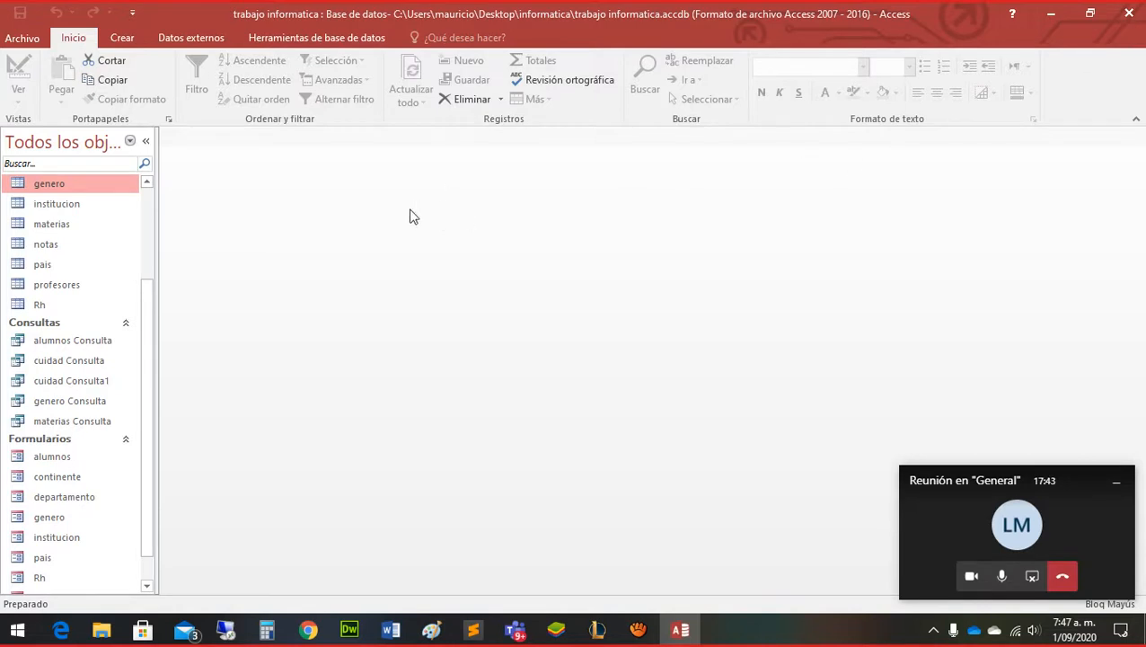
Create a blank form and draw a tab control that fills almost the whole form area
left_click_drag(147, 410, 157, 468)
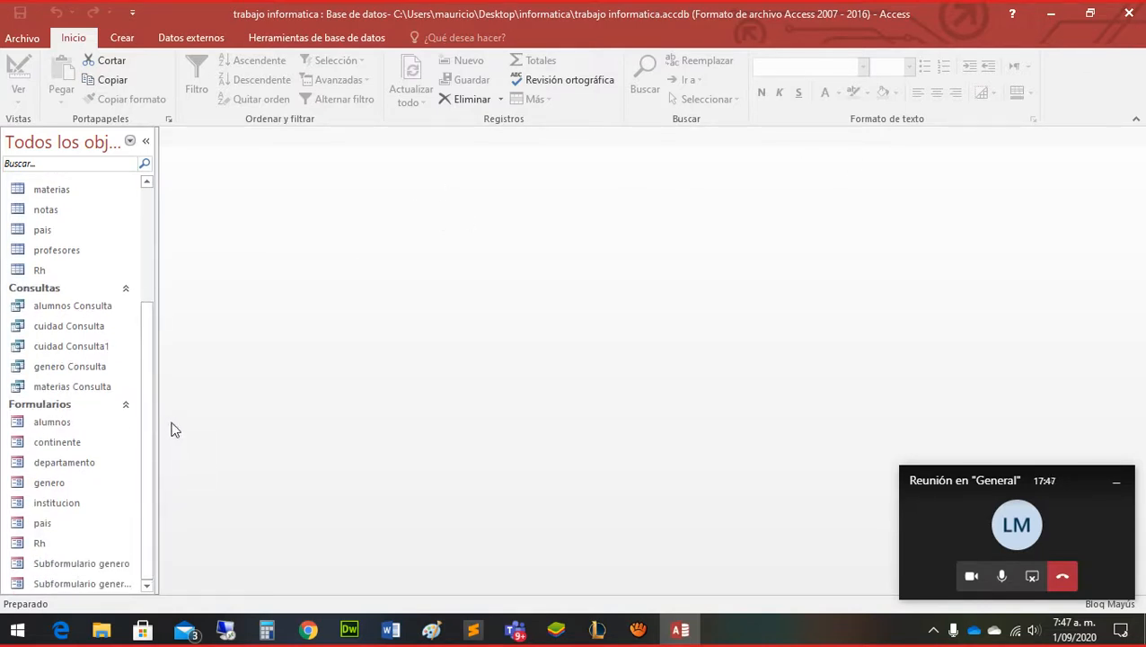
left_click(126, 39)
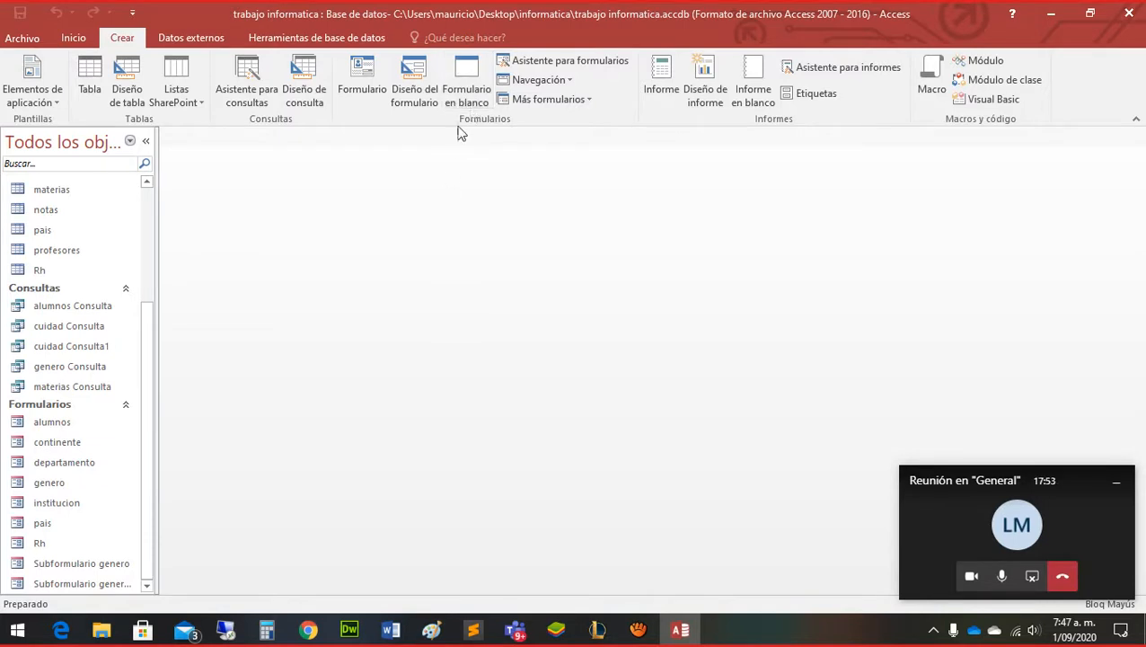
left_click(476, 74)
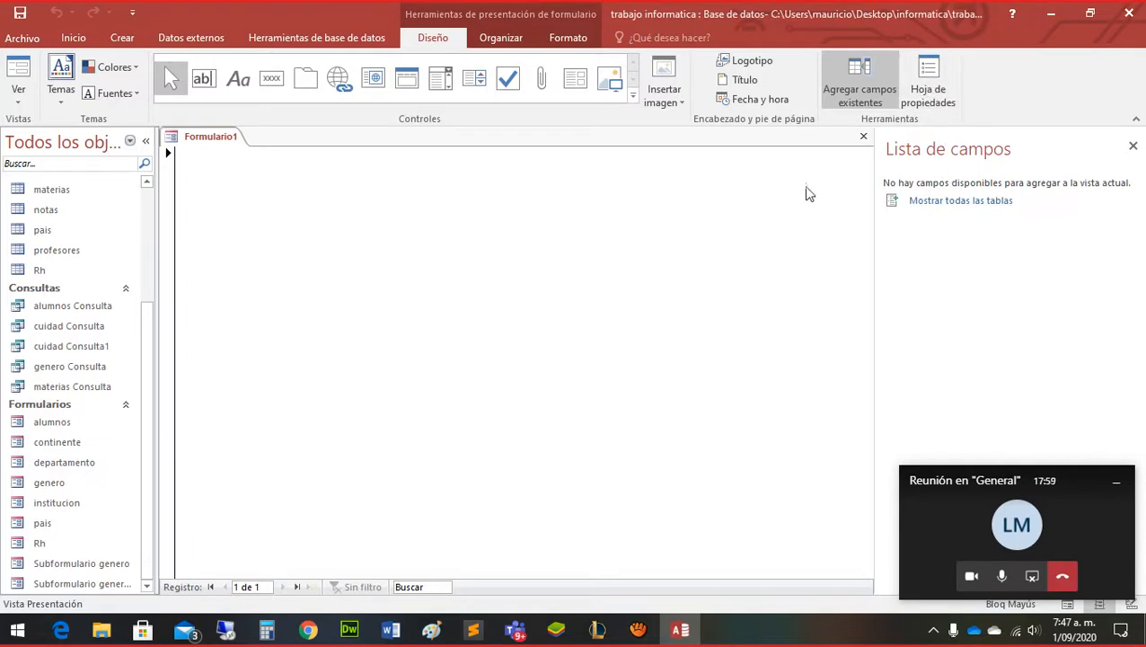
left_click(310, 81)
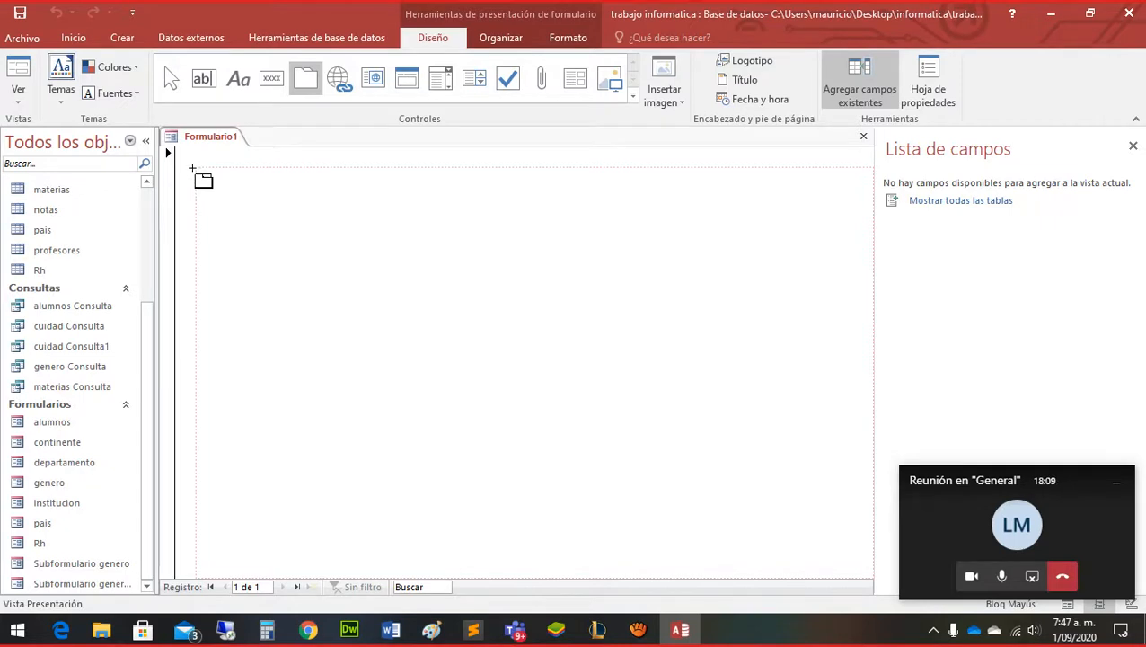
left_click_drag(192, 168, 842, 576)
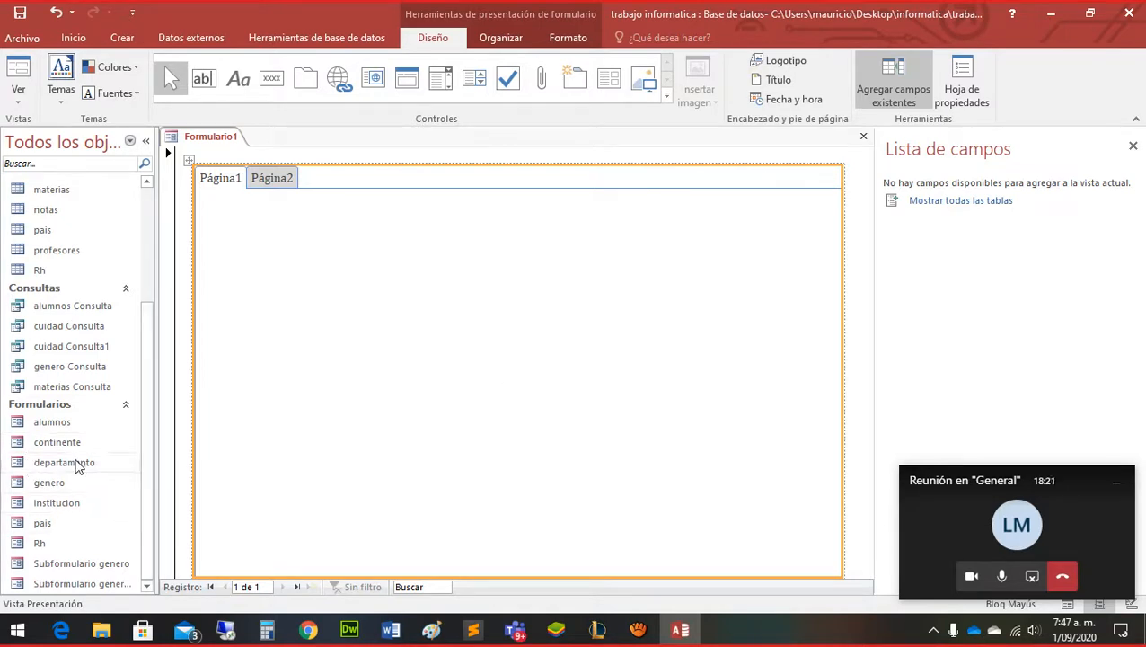
Embed the alumnos form as a subform on Página1 and enlarge it to fill the page
left_click_drag(57, 428, 315, 287)
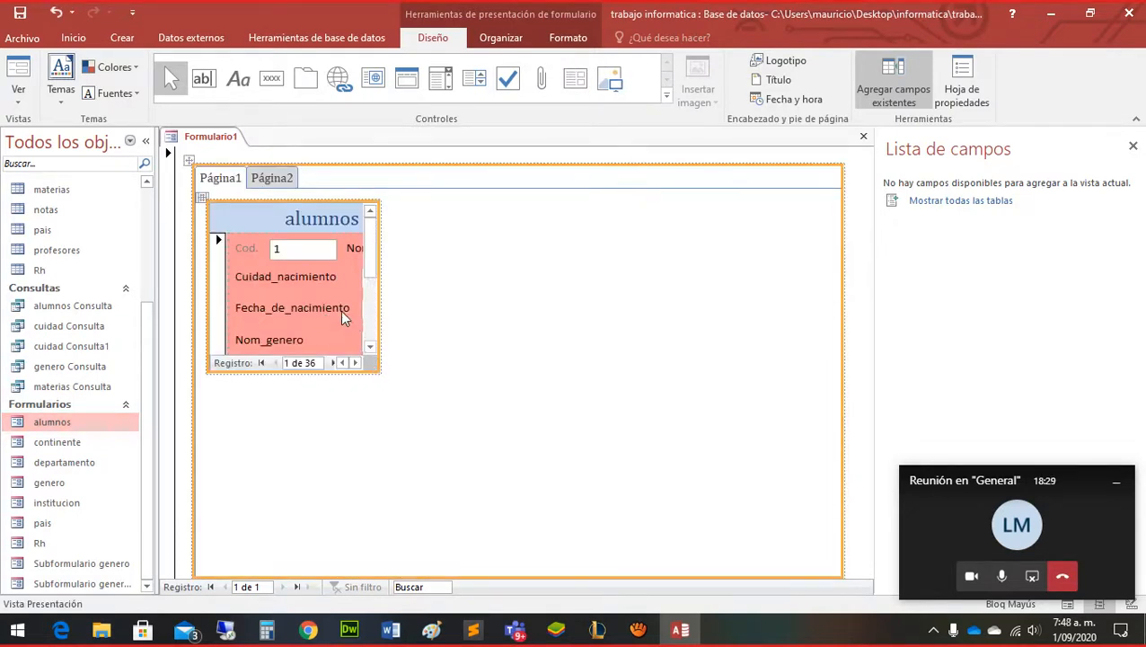
left_click_drag(377, 370, 823, 573)
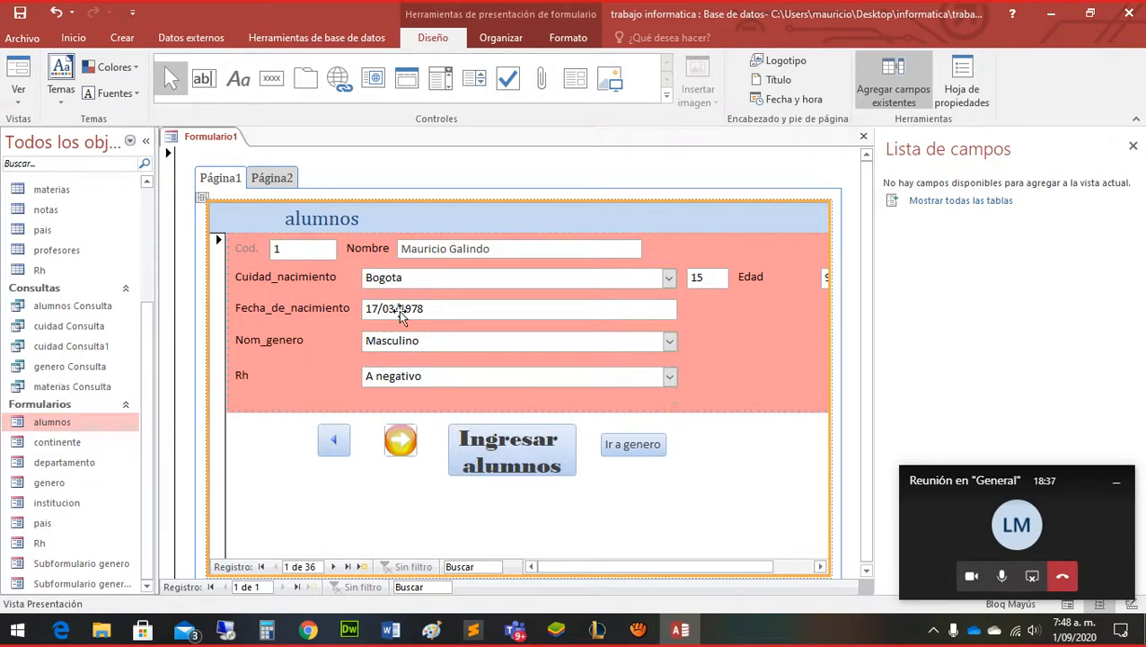
Set the name of the tab control's first page to "Ir a alumnos"
left_click(977, 94)
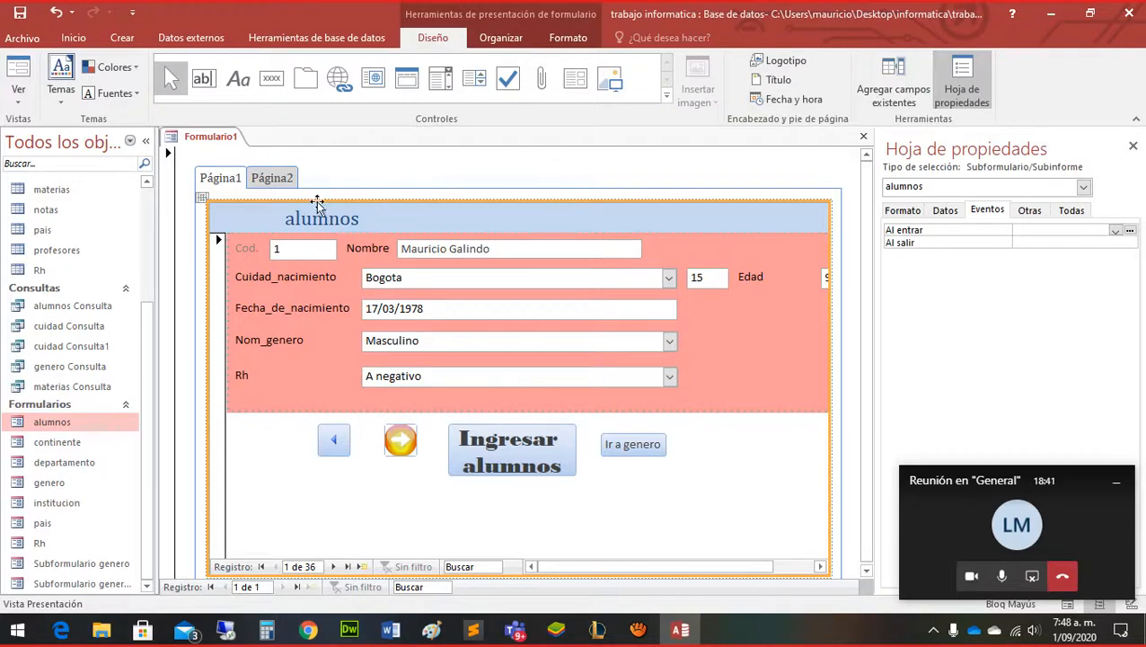
left_click(227, 186)
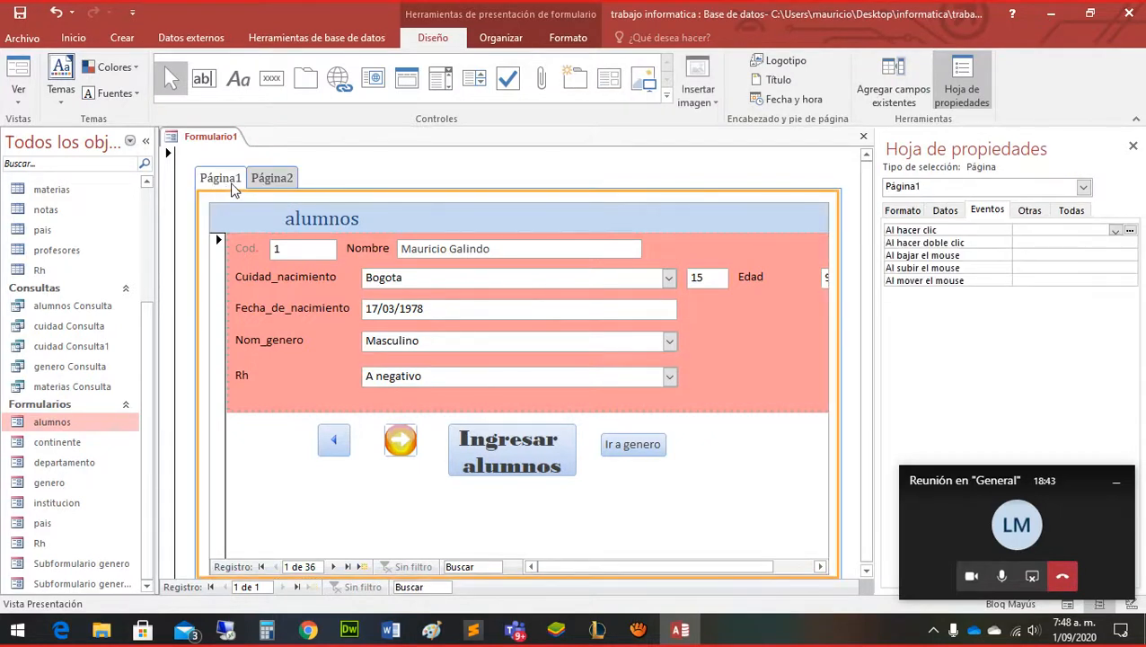
left_click(1030, 211)
left_click(1049, 231)
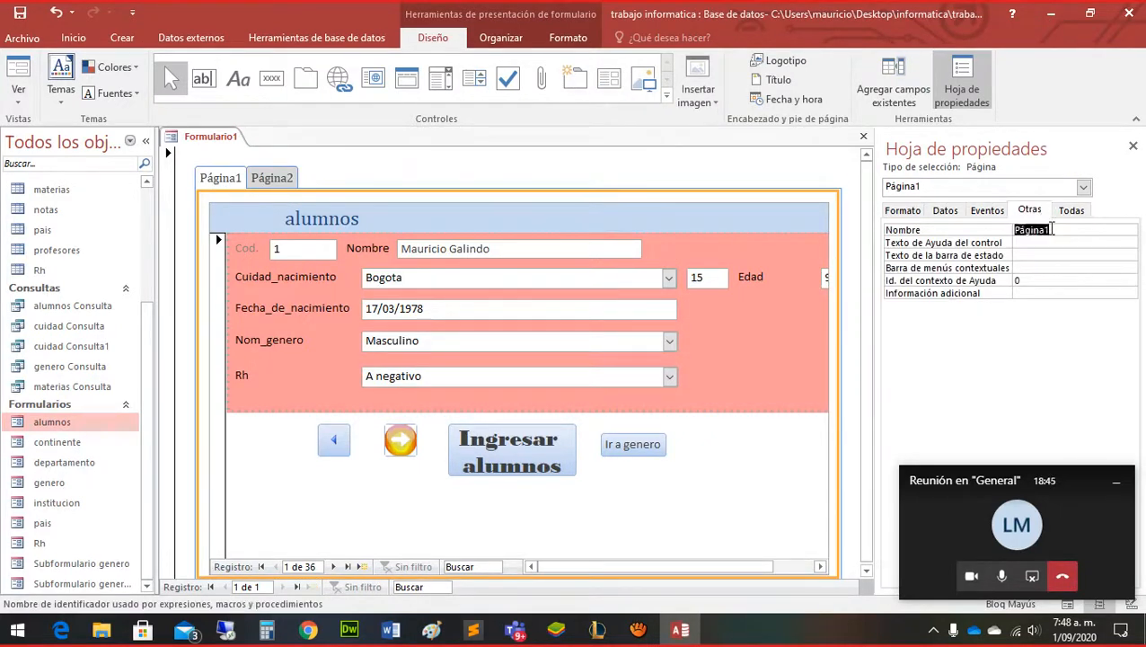
left_click(993, 230)
type("iR A aLUMNOS")
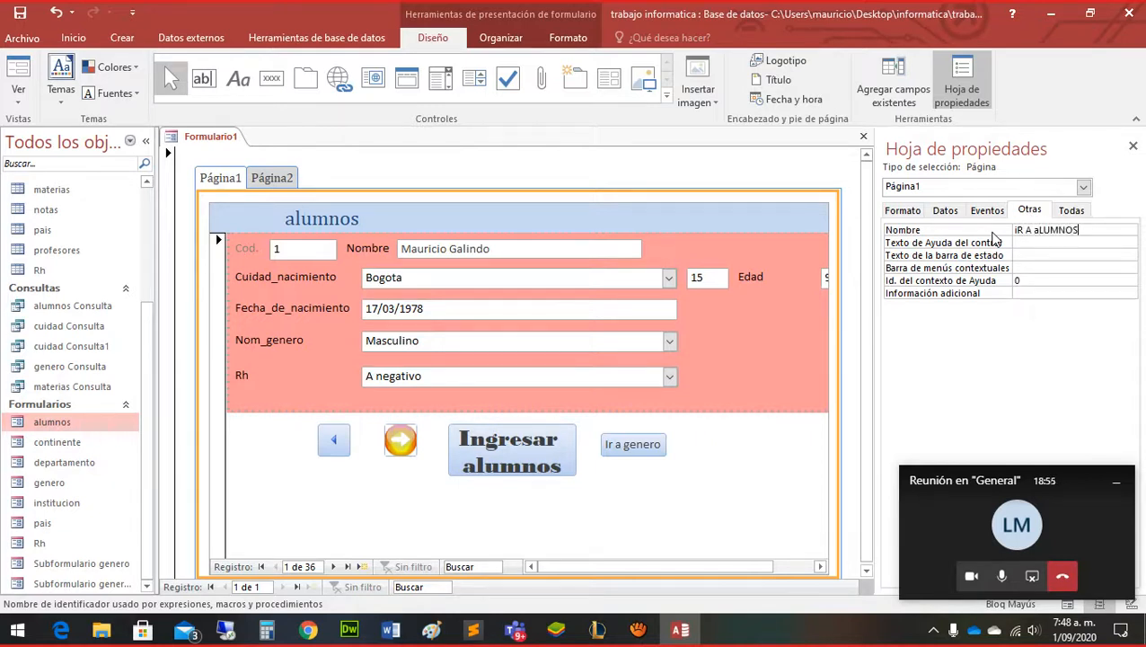
key("BackSpace")
key("BackSpace")
key("BackSpace")
key("BackSpace")
key("BackSpace")
key("BackSpace")
key("BackSpace")
key("BackSpace")
key("BackSpace")
key("BackSpace")
key("BackSpace")
key("Caps_Lock")
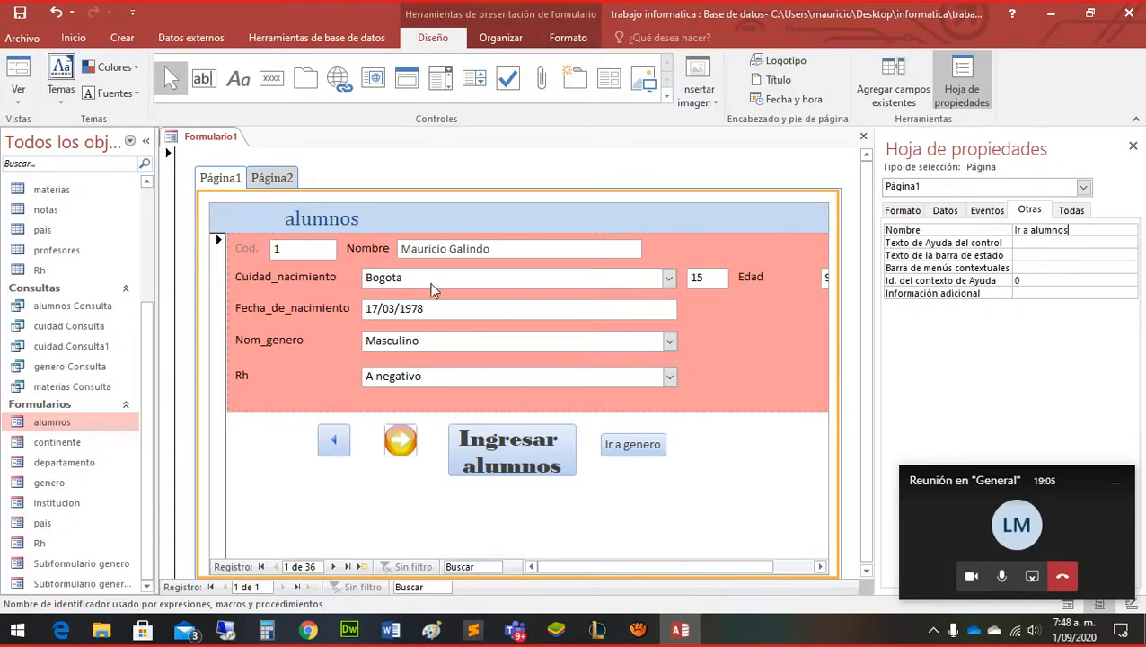
left_click(1030, 244)
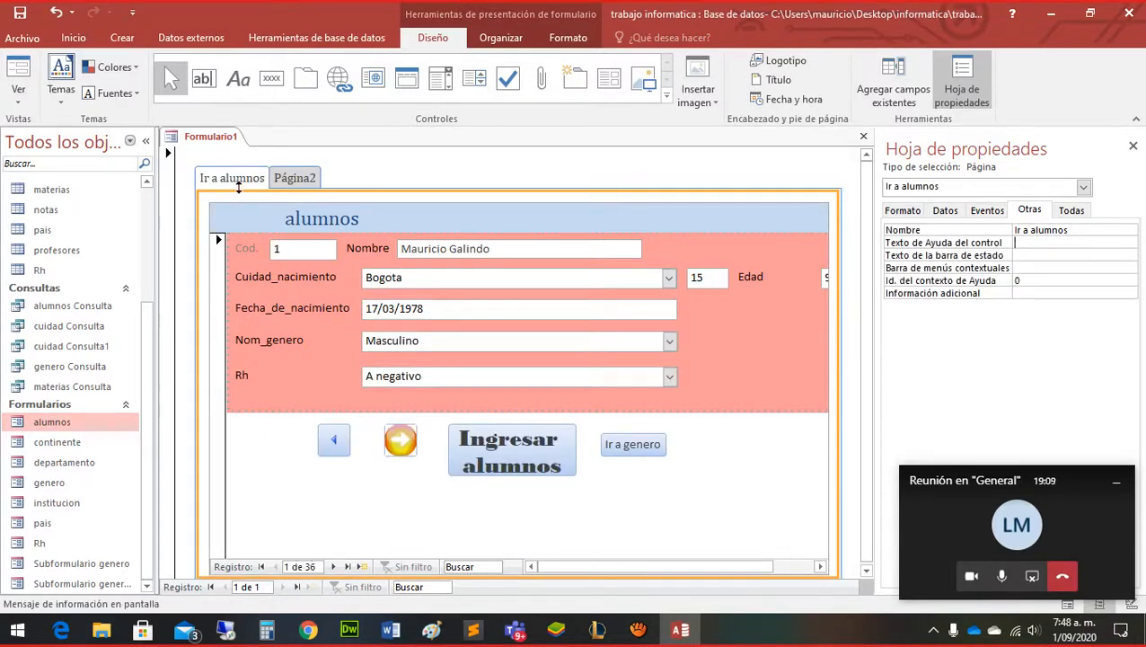
Try placing the genero and institucion forms side by side on Página2, and delete both subforms
left_click(308, 179)
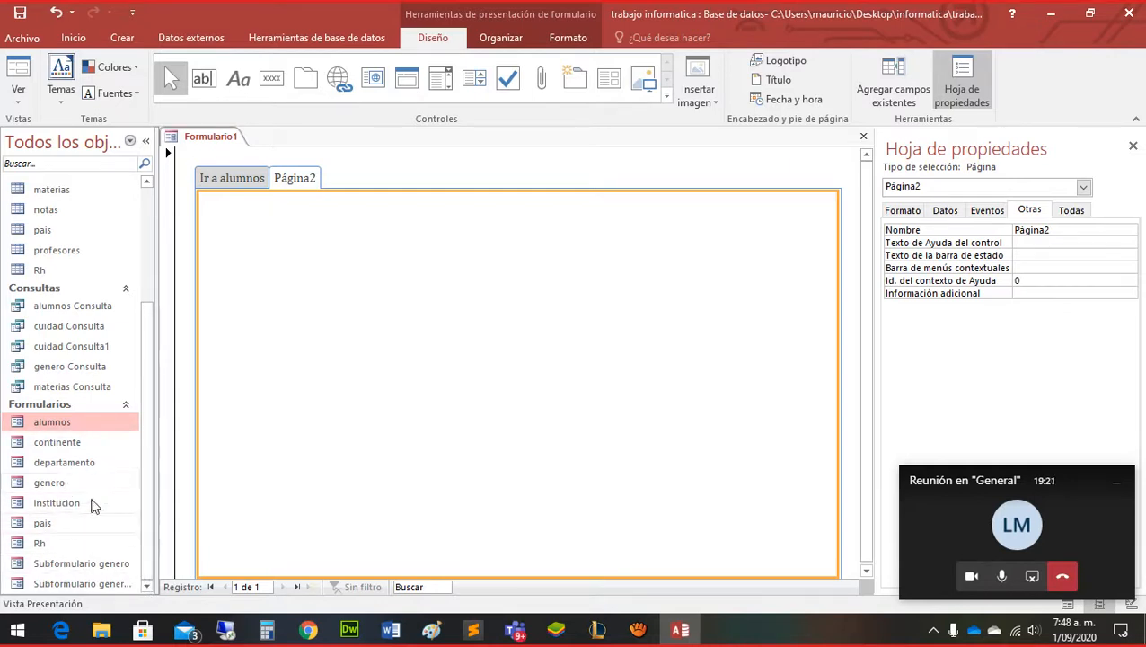
left_click_drag(52, 489, 322, 298)
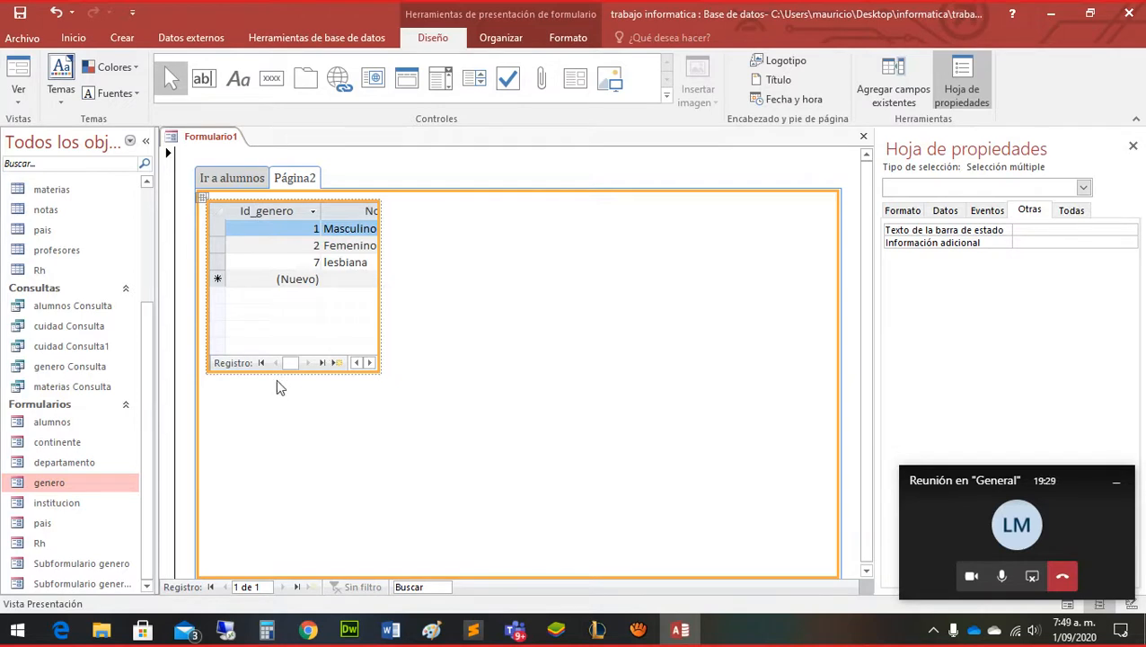
left_click_drag(61, 505, 513, 241)
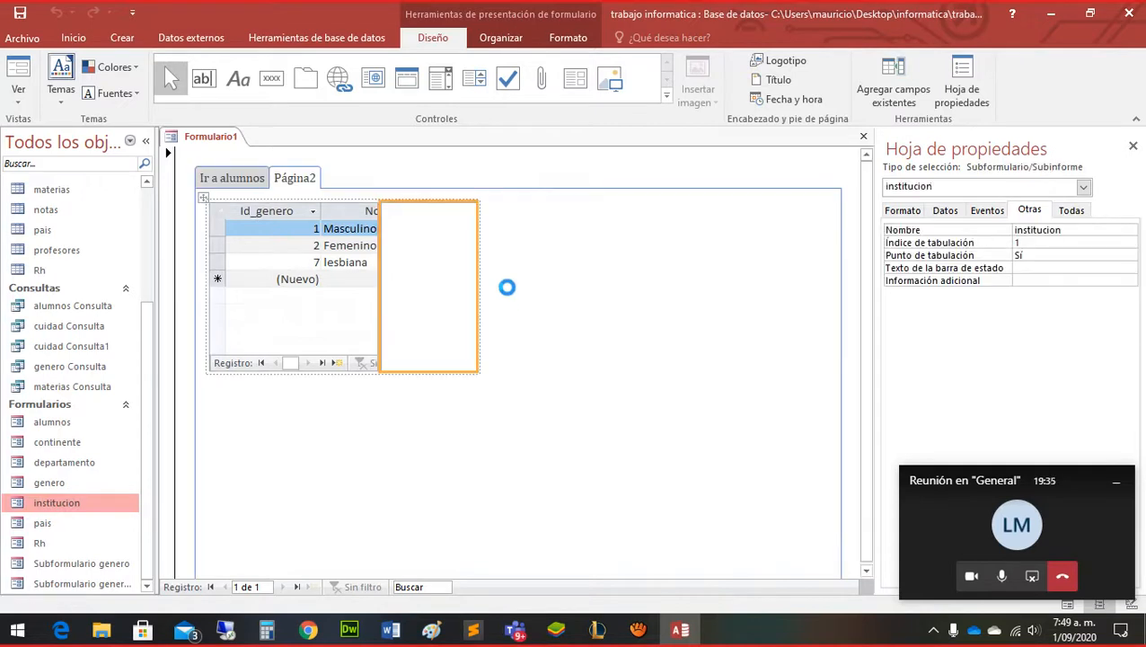
left_click_drag(473, 372, 797, 532)
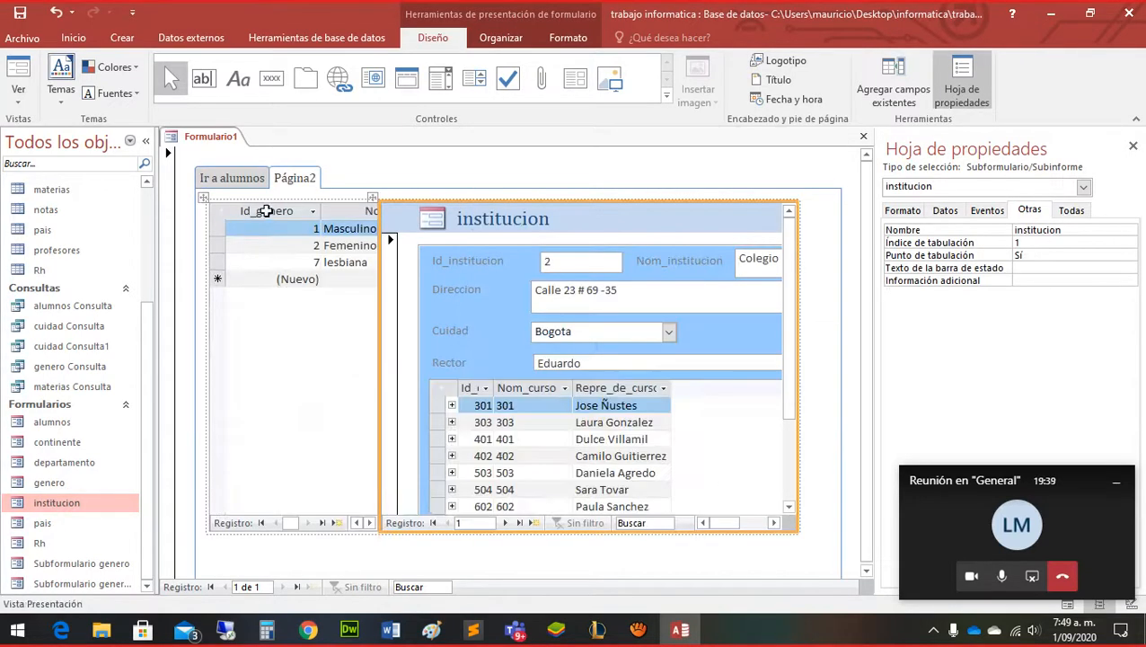
left_click(205, 199, "shift")
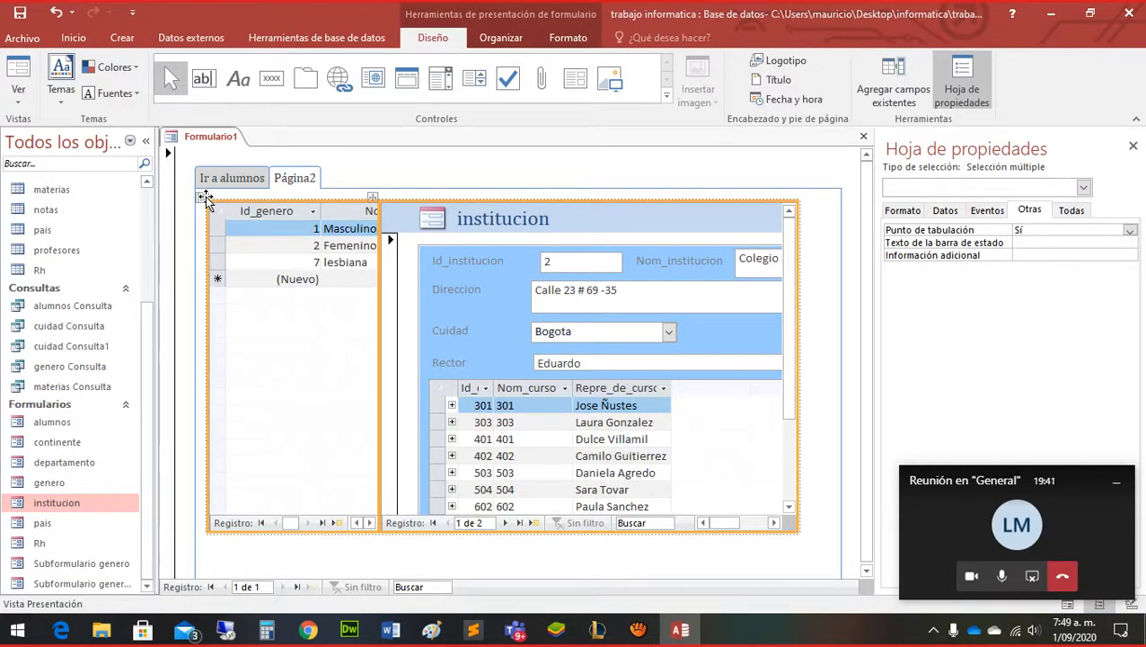
key("Delete")
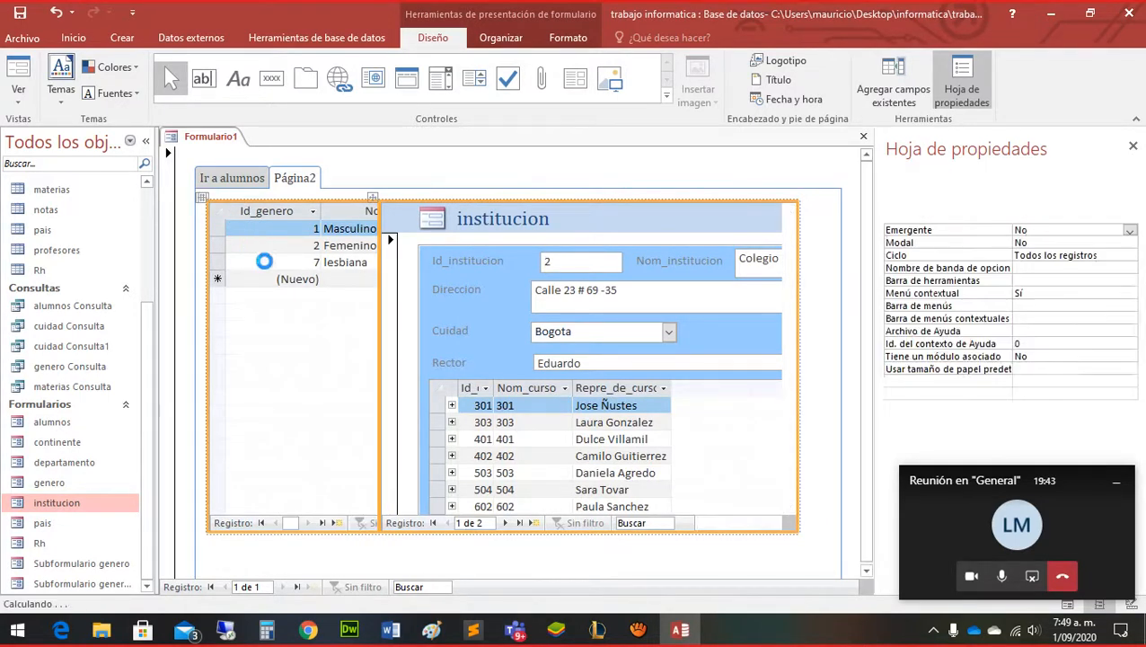
Embed only the institucion form as a subform on Página2 and enlarge it to fill the page
left_click_drag(71, 504, 227, 220)
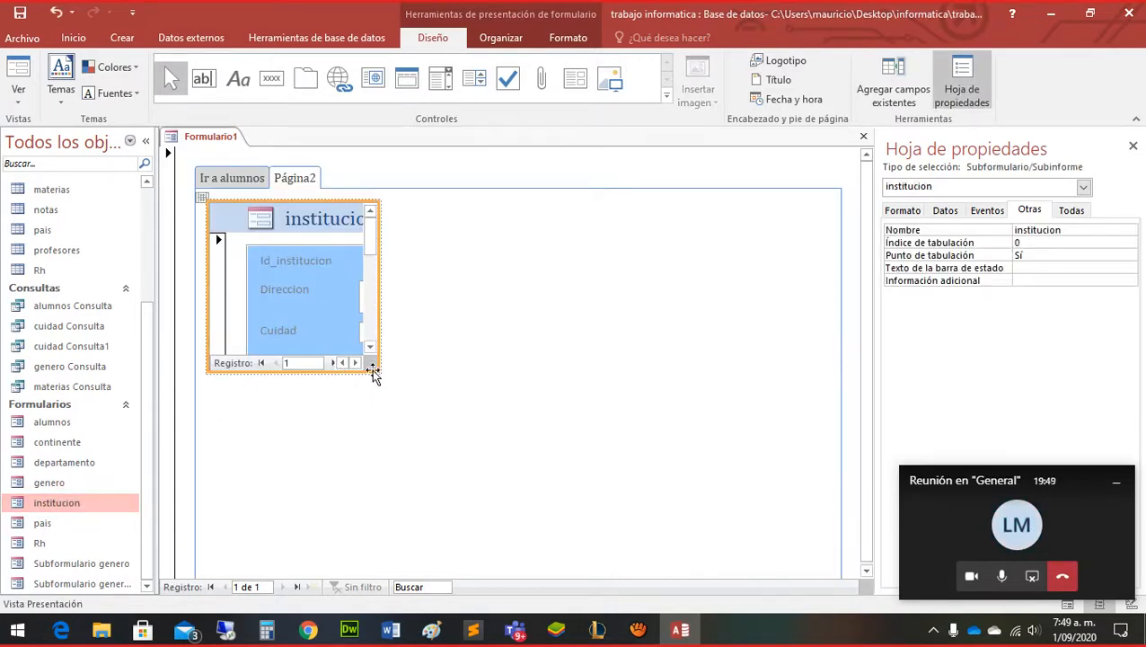
left_click_drag(377, 377, 825, 572)
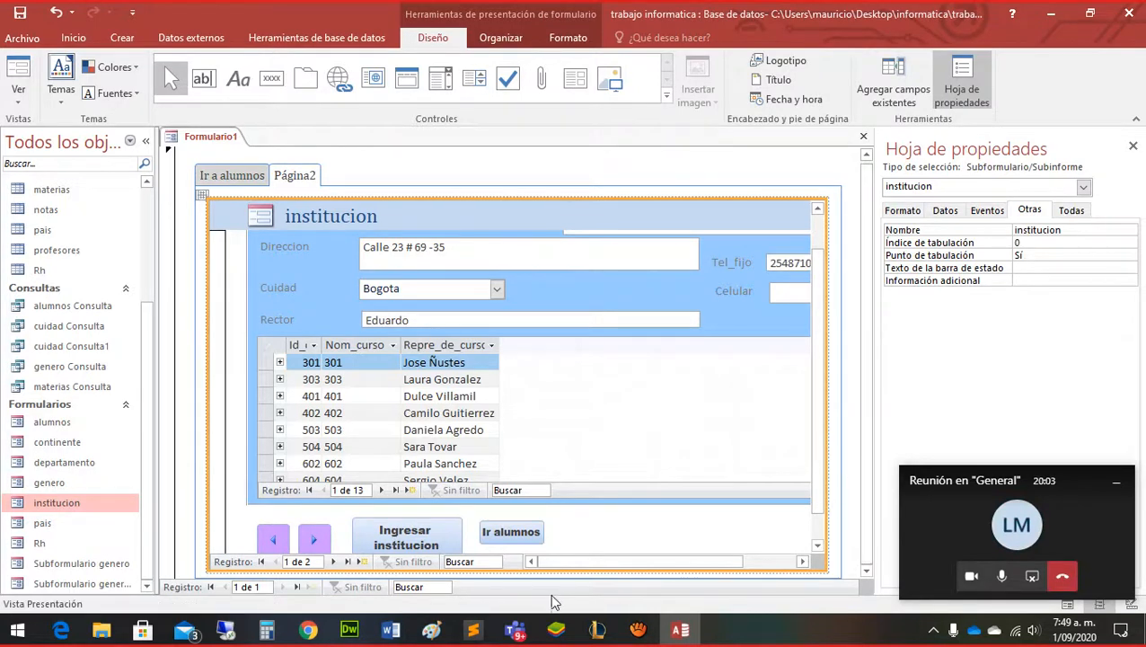
Set the name of the tab control's second page to "Ir a Institución"
left_click(287, 183)
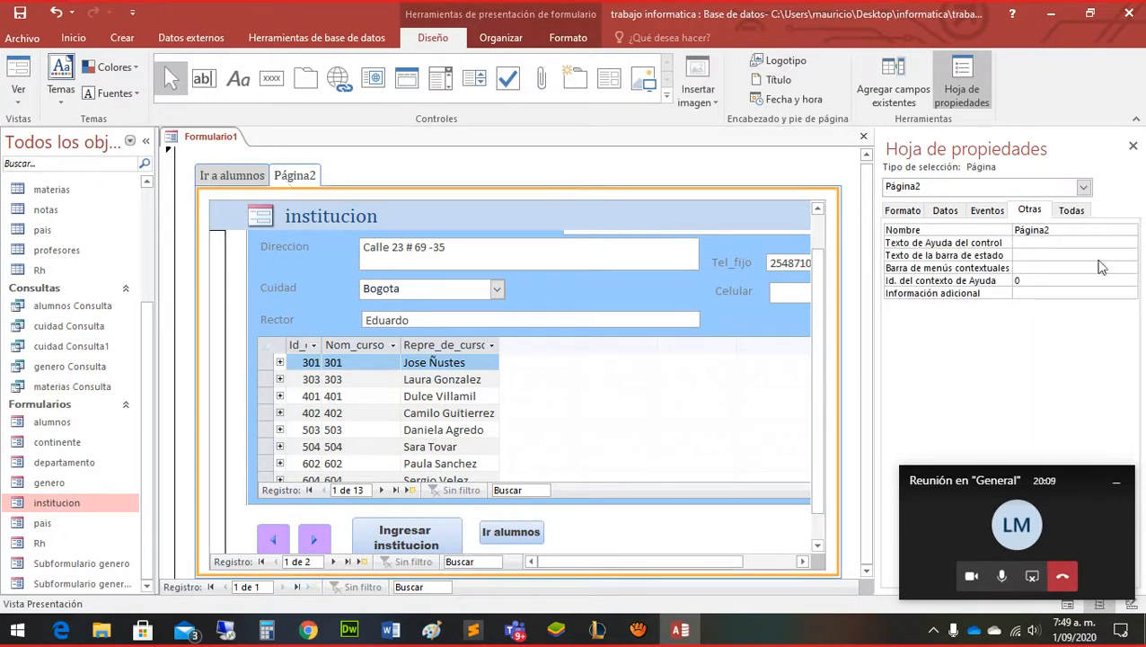
left_click(1067, 230)
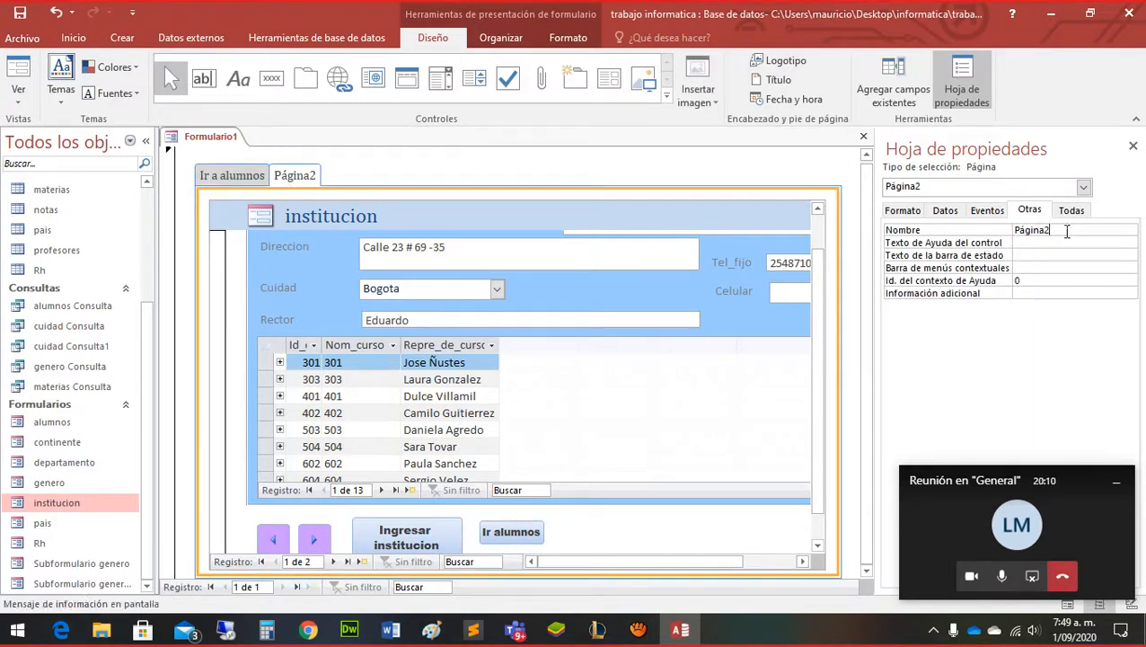
double_click(1028, 231)
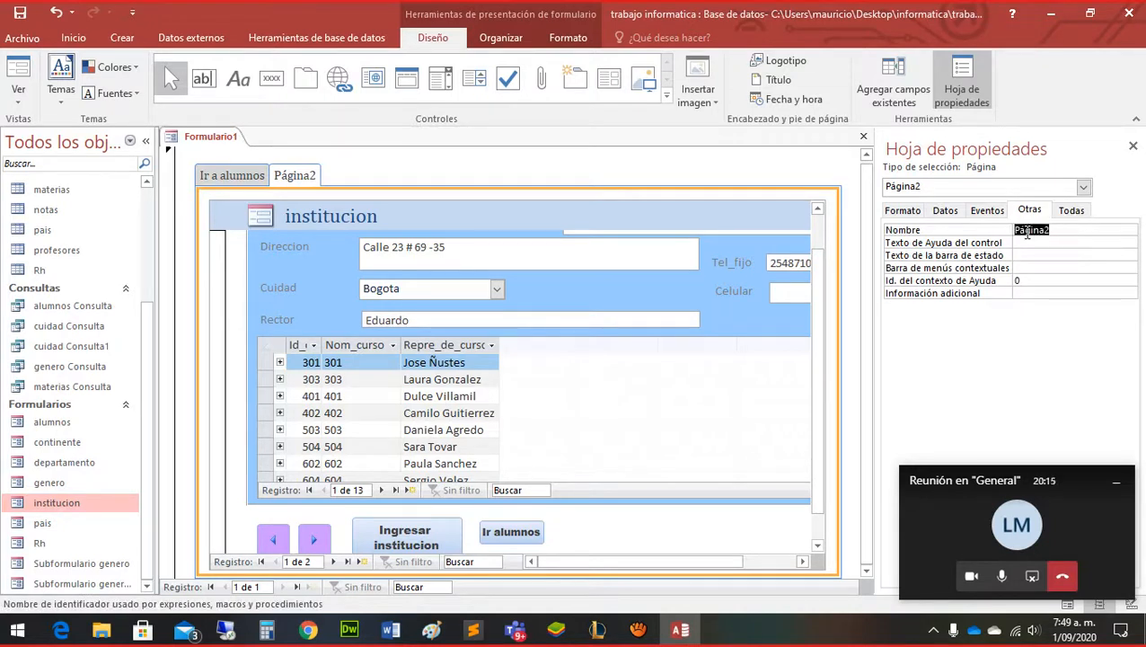
key("BackSpace")
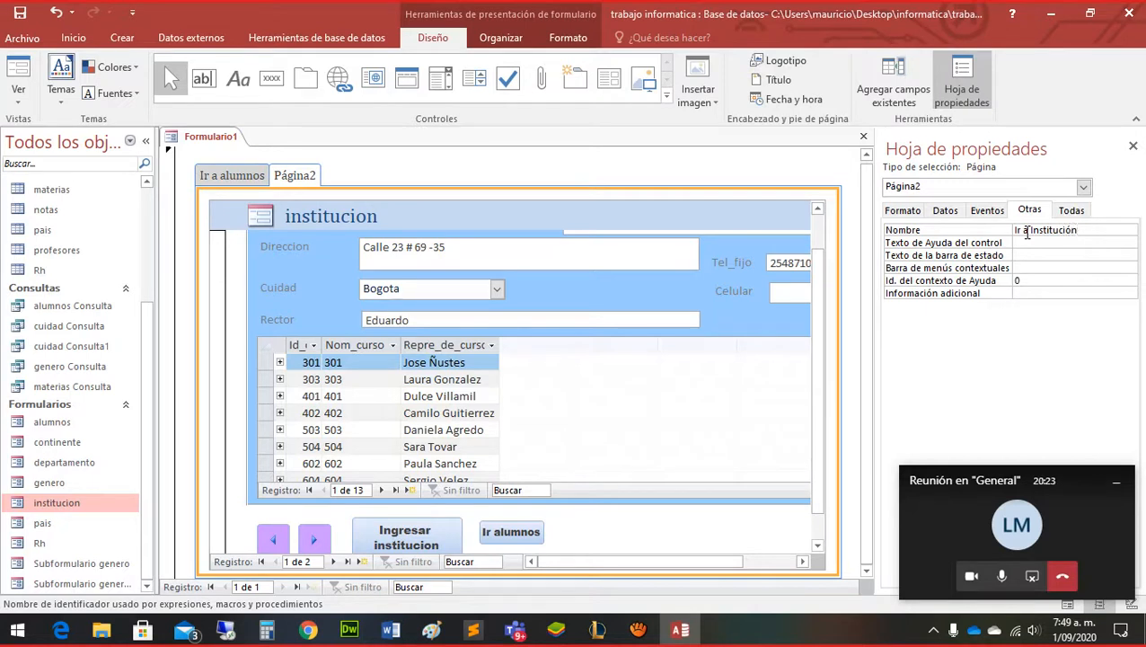
left_click(1078, 268)
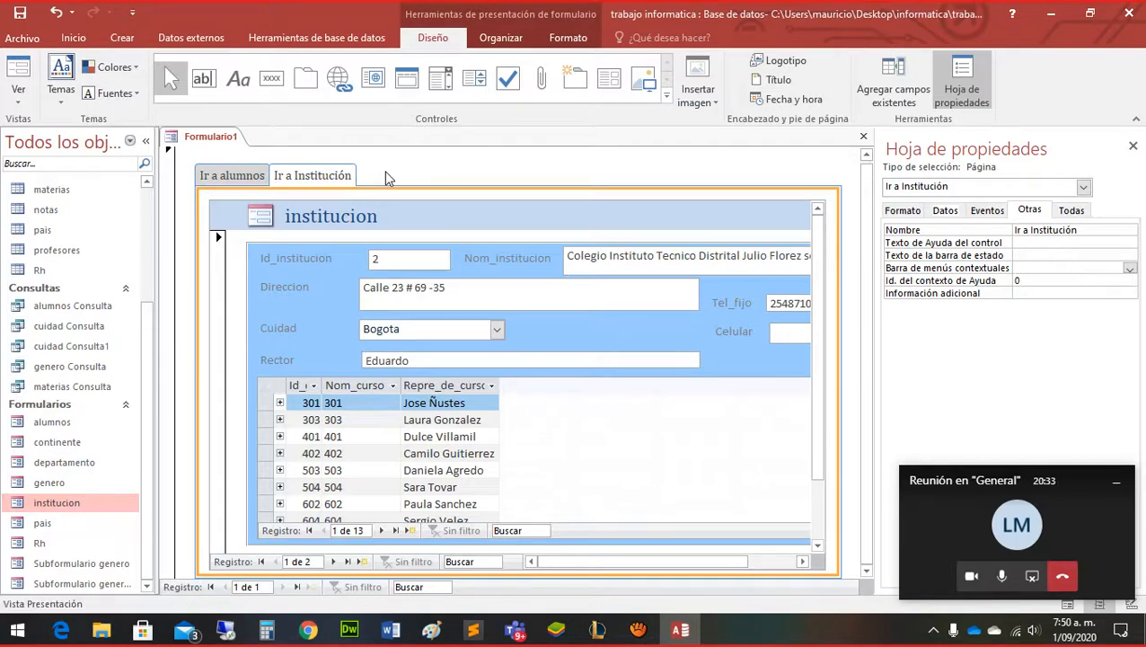
Insert two more pages into the tab control after "Ir a Institución"
right_click(386, 173)
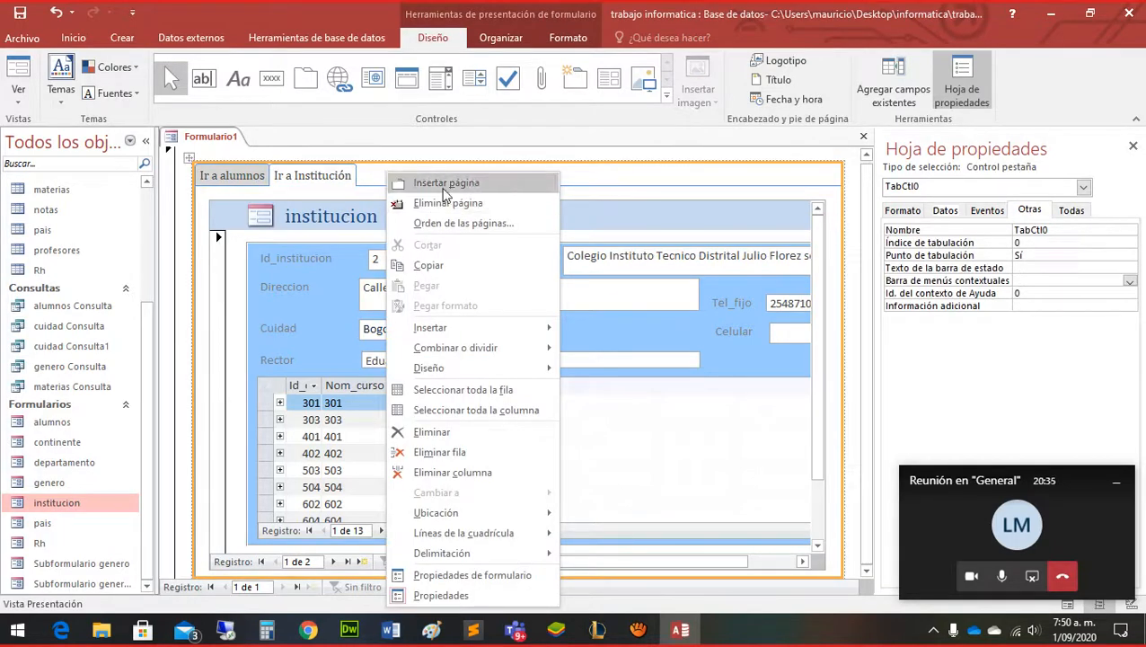
left_click(442, 183)
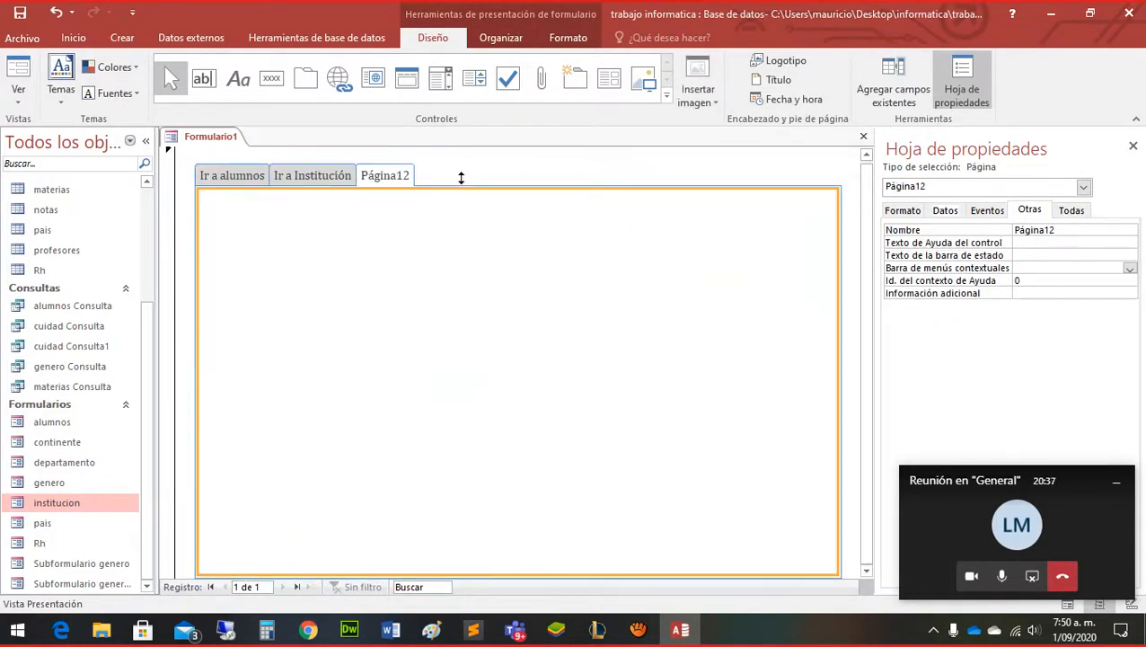
right_click(465, 180)
left_click(530, 189)
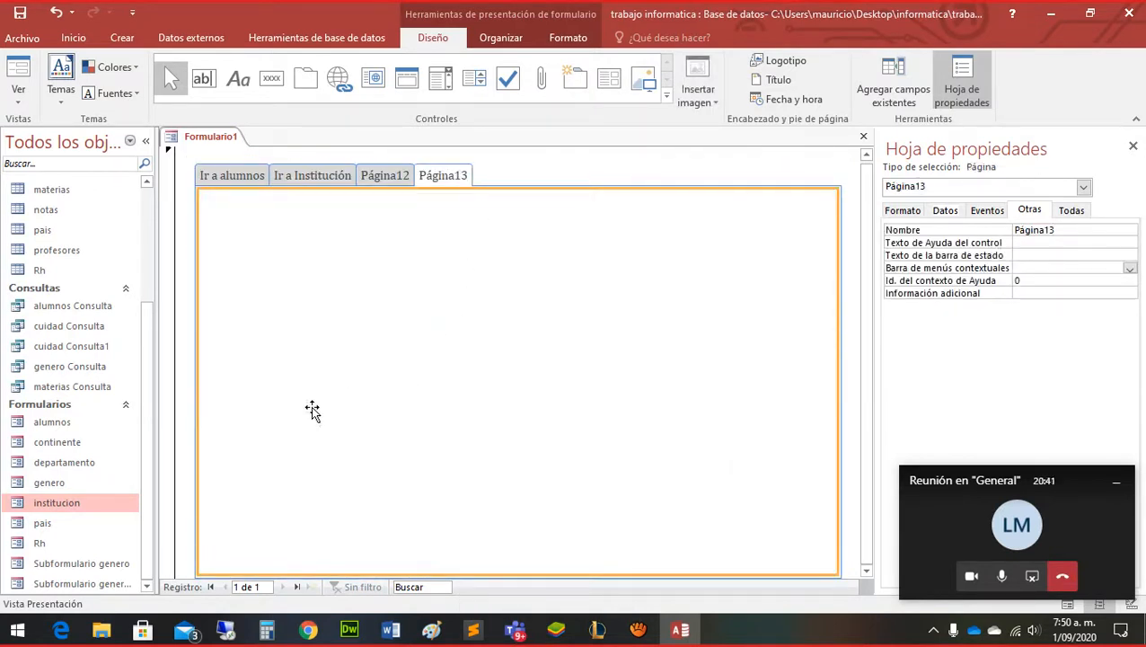
Embed the pais form as a subform on Página12 and enlarge it down to its record navigation buttons
left_click(378, 178)
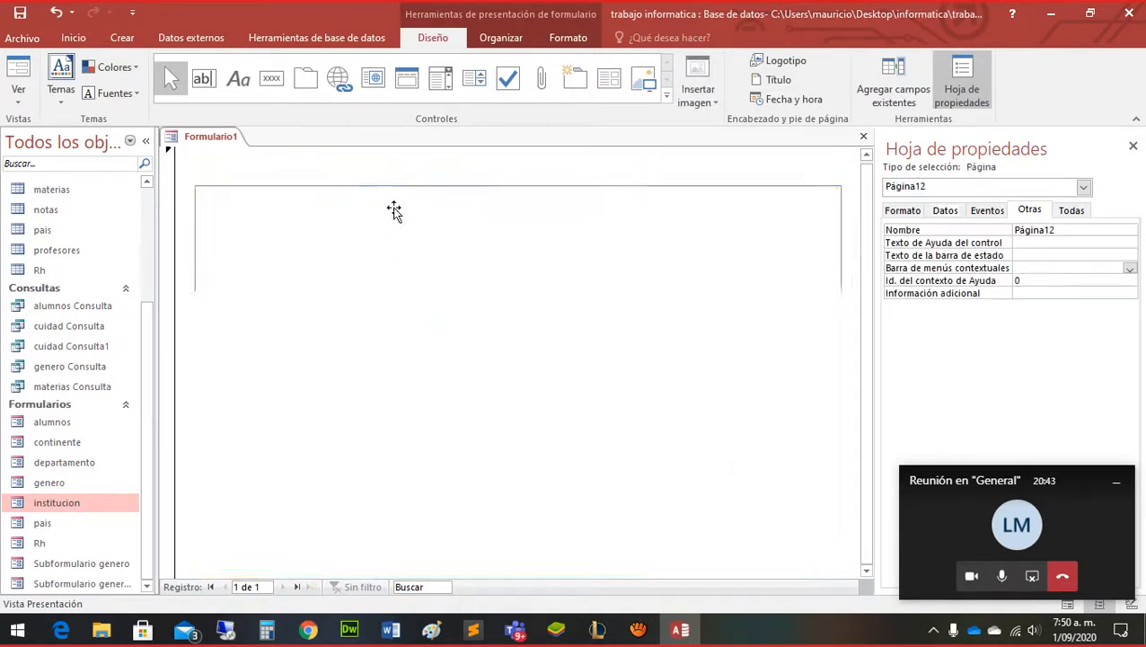
left_click(55, 523)
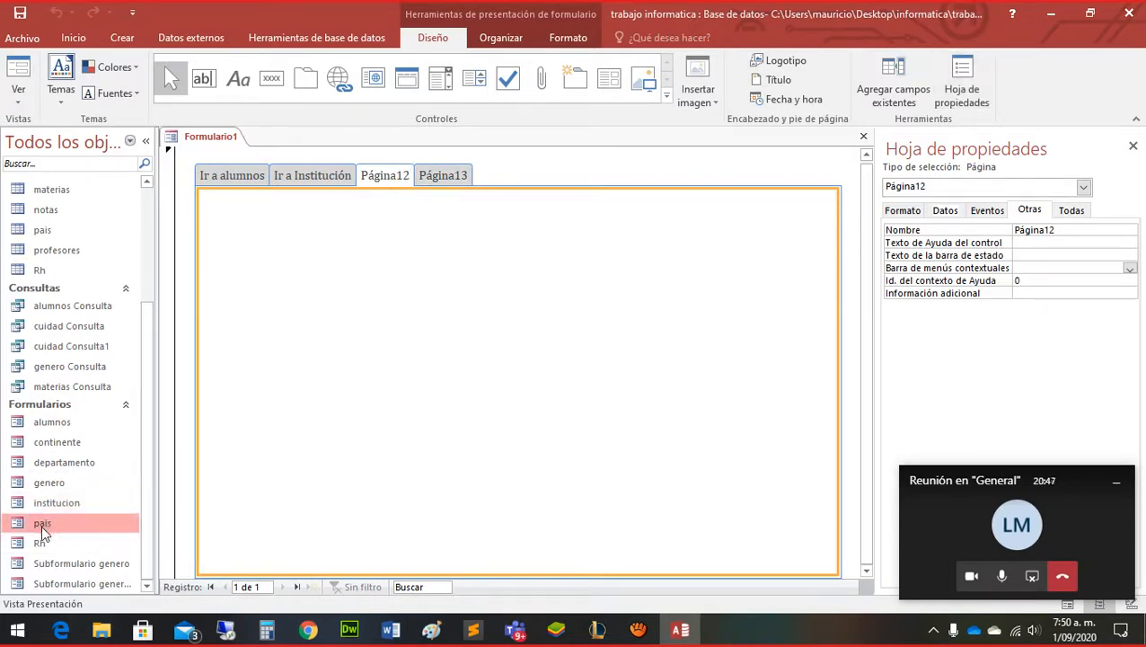
left_click_drag(41, 528, 303, 371)
left_click_drag(316, 251, 325, 304)
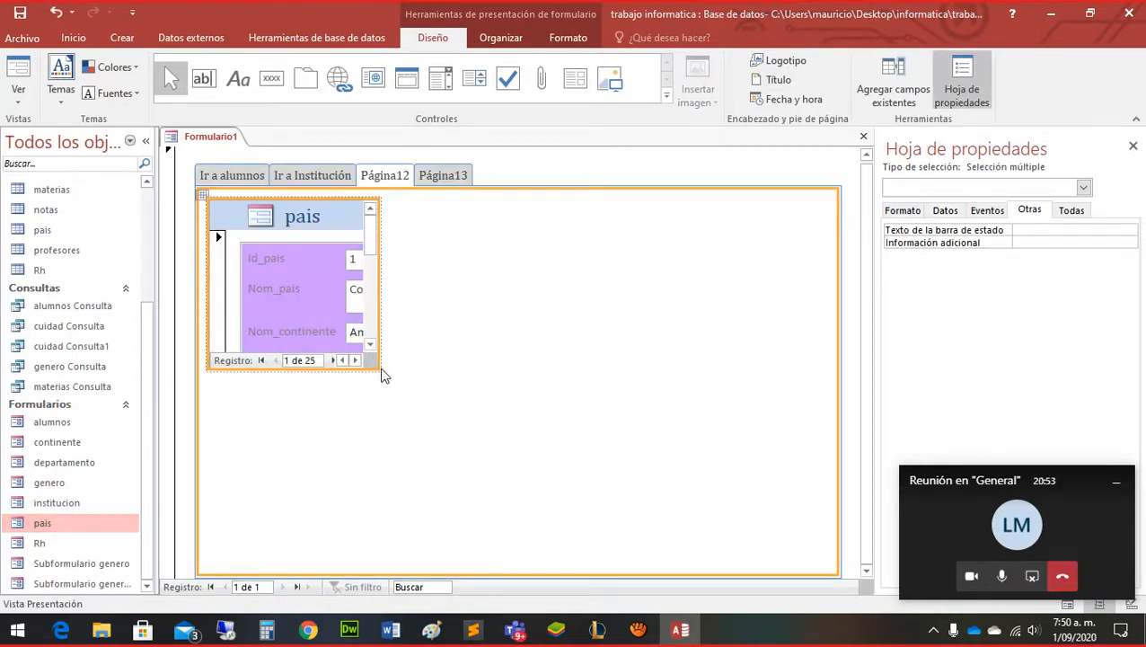
left_click_drag(378, 370, 387, 431)
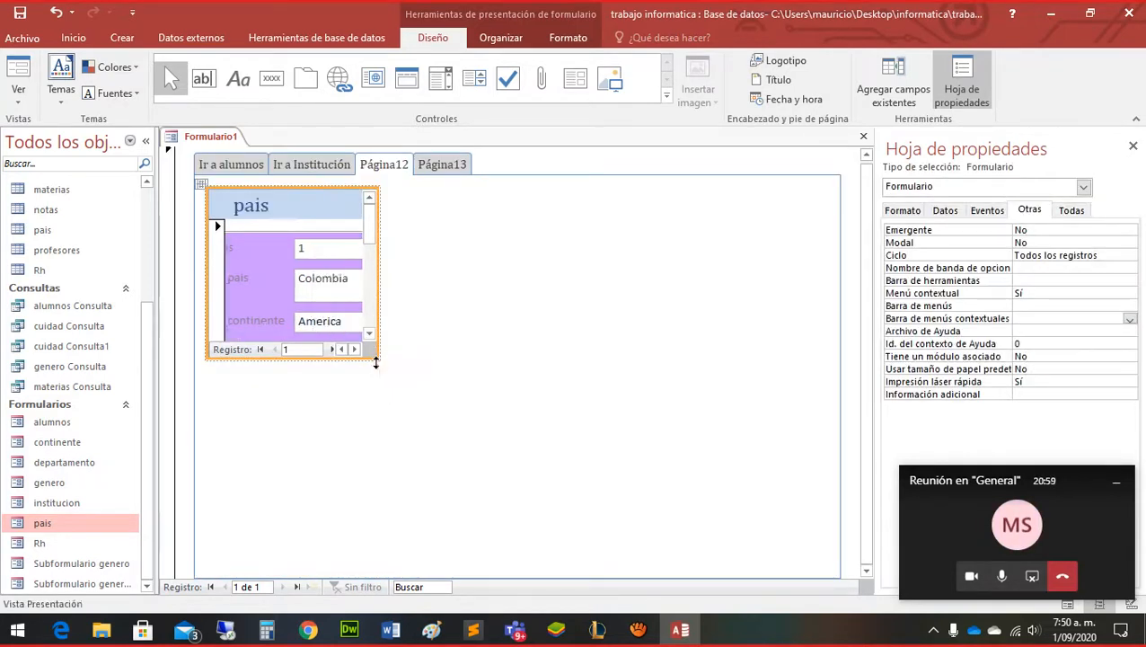
left_click_drag(378, 357, 588, 532)
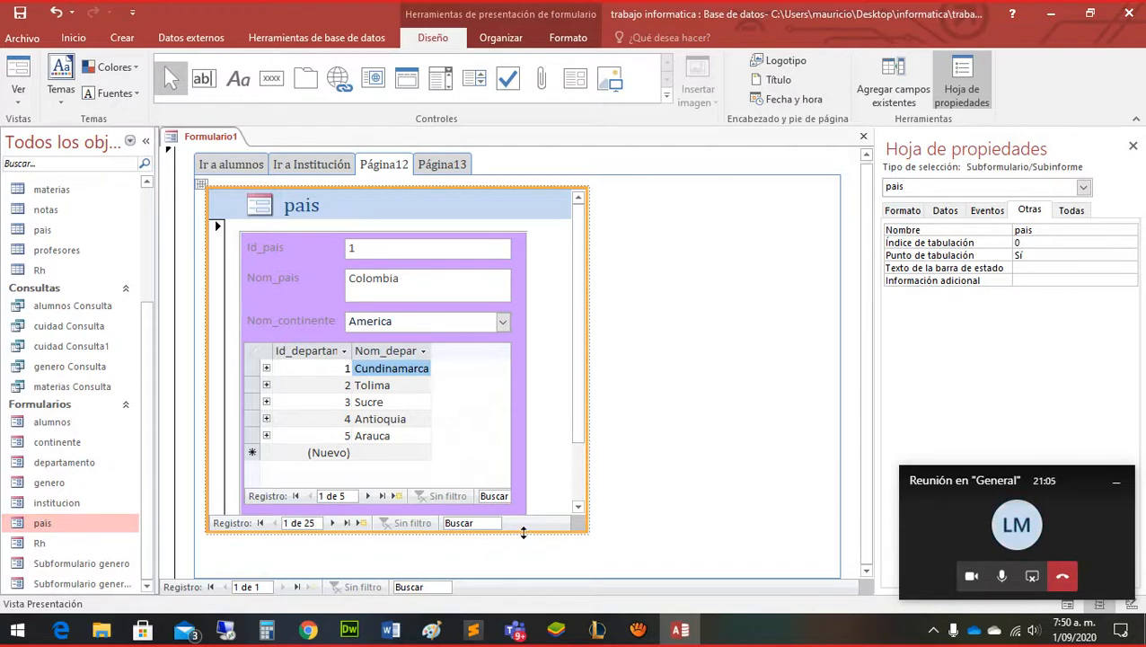
left_click_drag(525, 532, 516, 571)
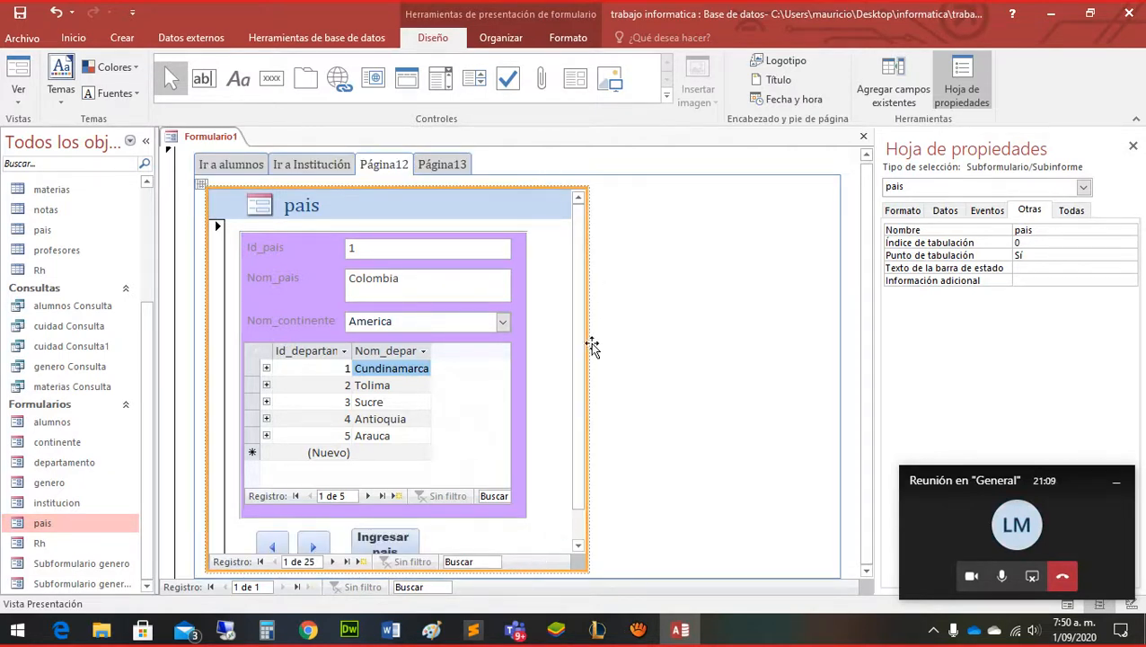
Narrow the pais subform on Página12 to about 10.37 cm wide and bring its full format properties into view
left_click_drag(589, 363, 538, 362)
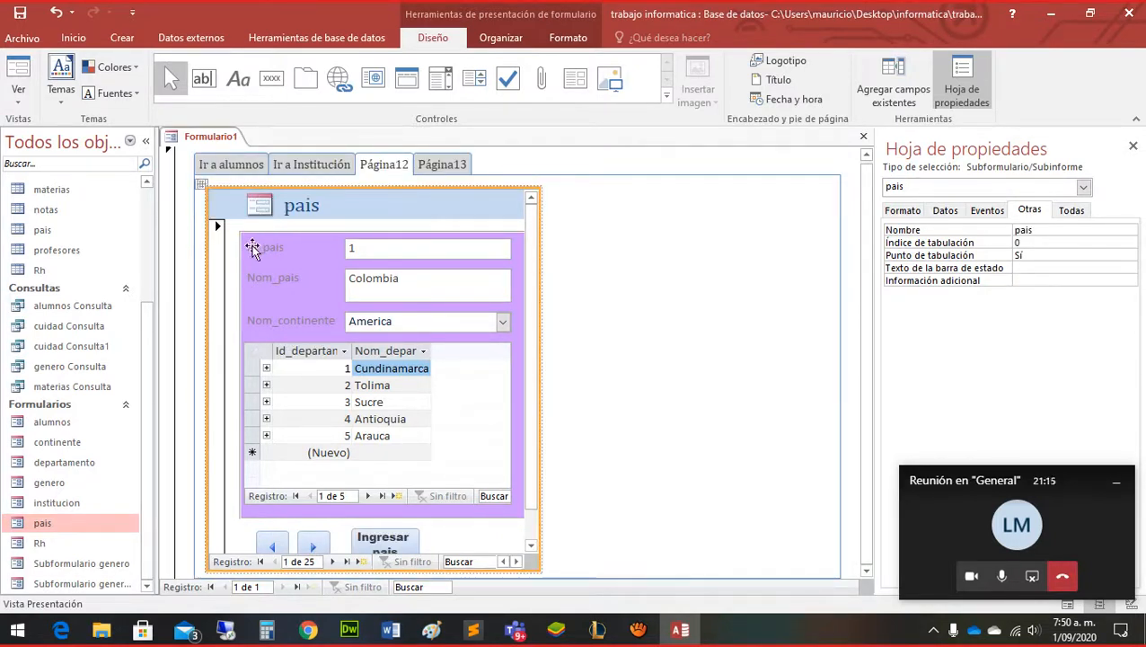
left_click(902, 216)
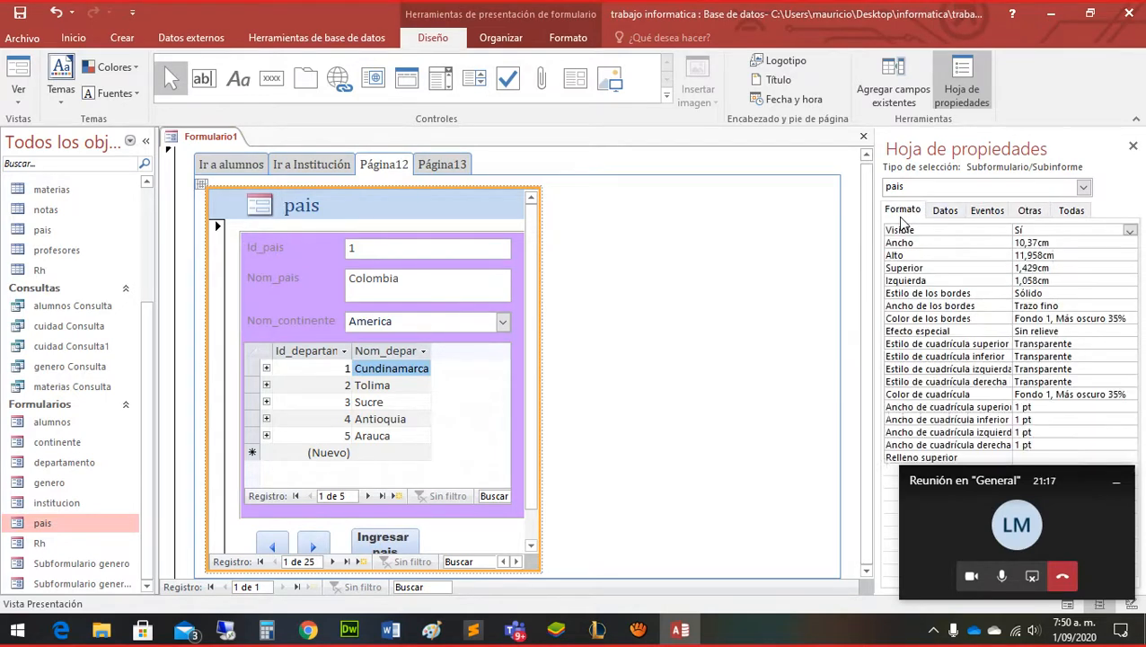
left_click(1115, 483)
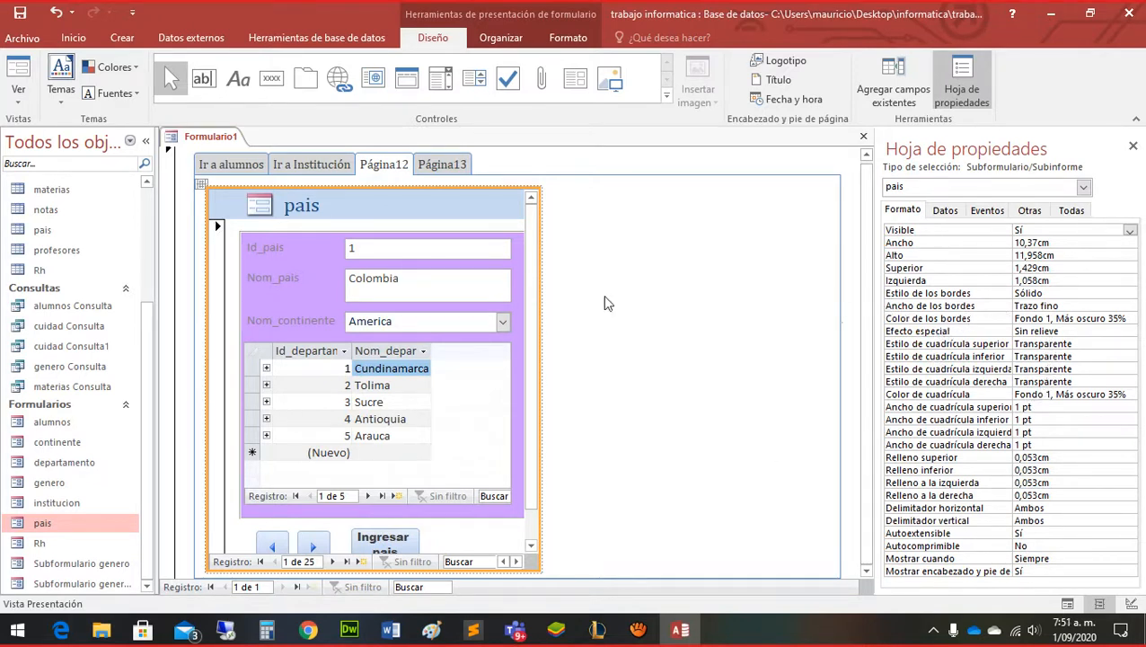
Examine the format properties of the pais subform, its title label, its Id_pais label and its detail section
left_click(328, 197)
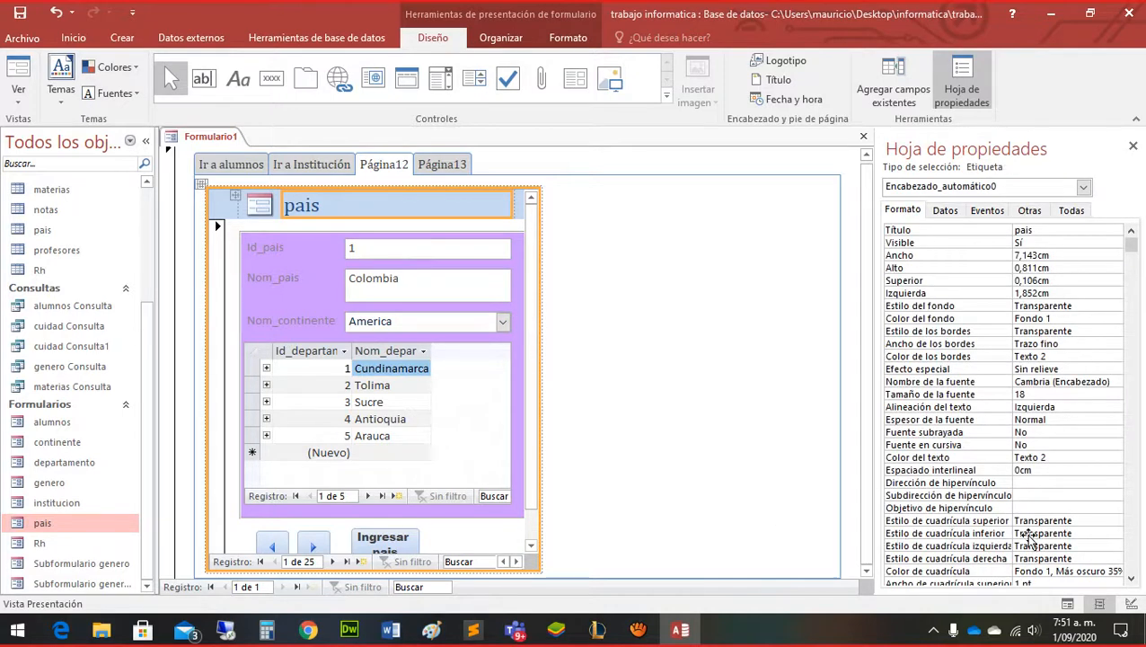
left_click(1134, 486)
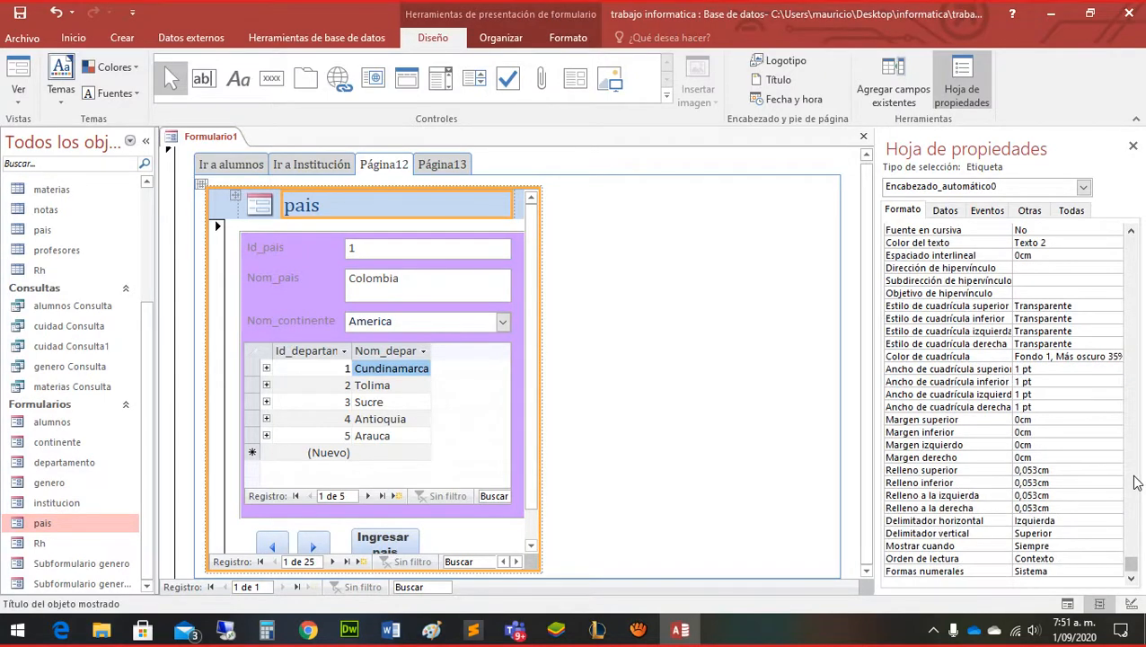
left_click(1134, 482)
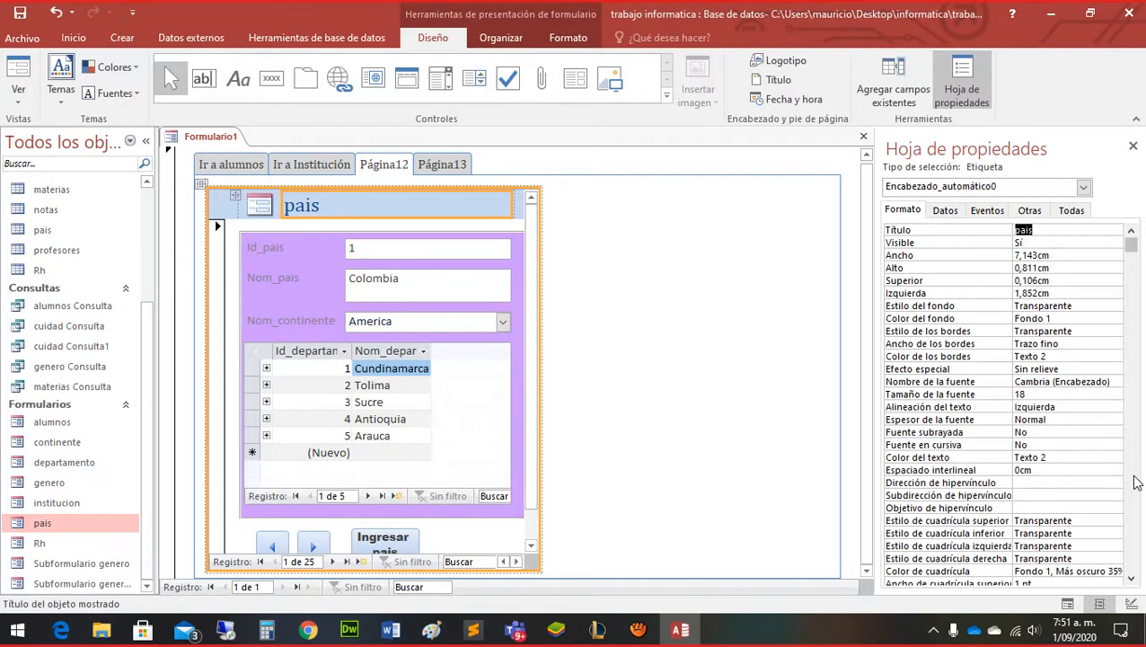
left_click(1134, 483)
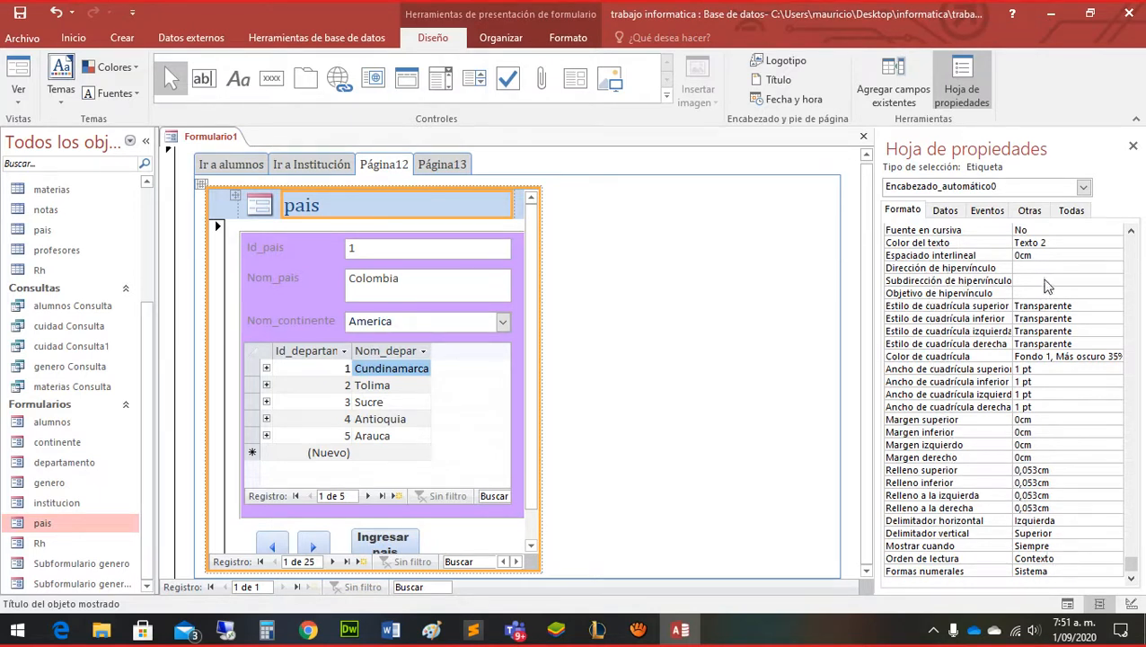
left_click(942, 213)
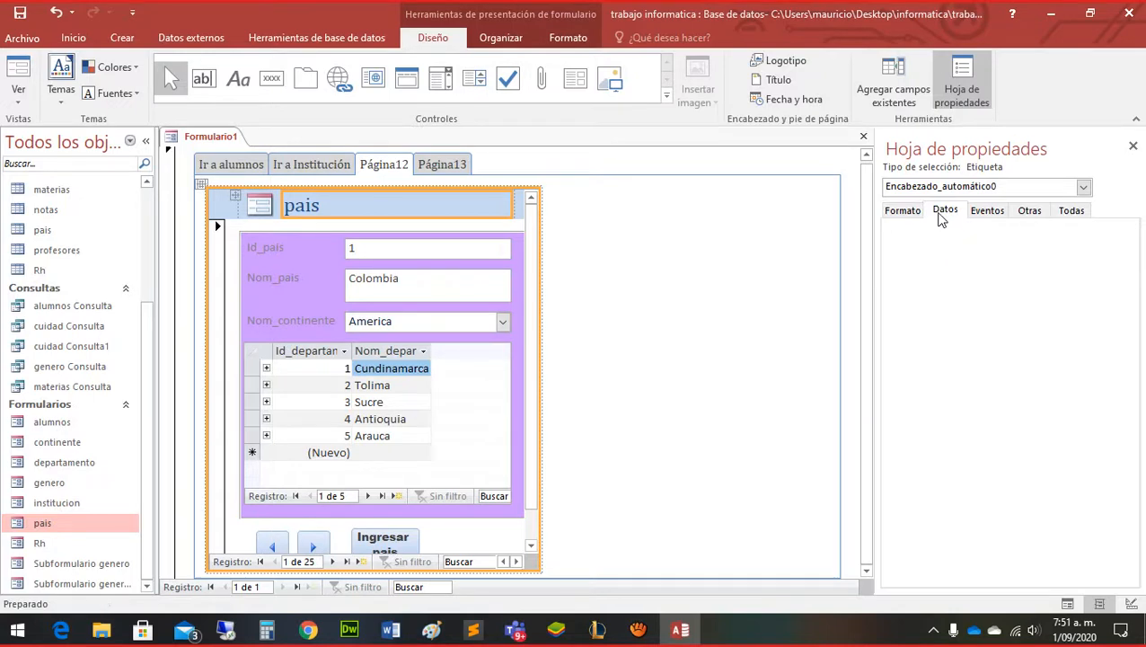
left_click(901, 211)
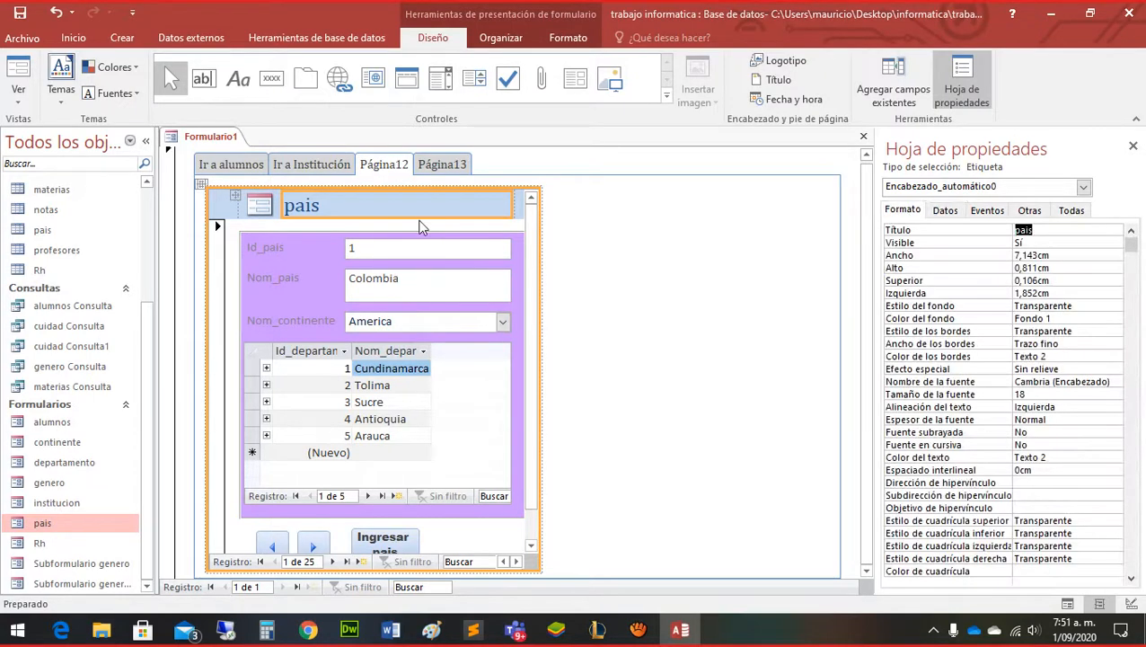
left_click(202, 182)
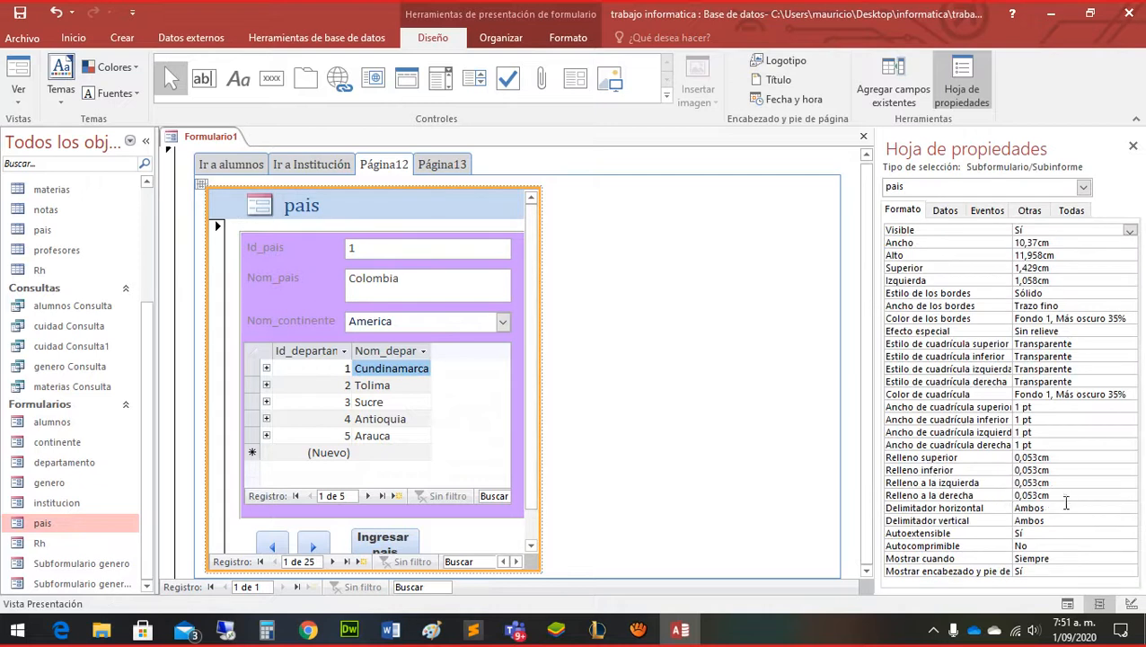
left_click(1057, 568)
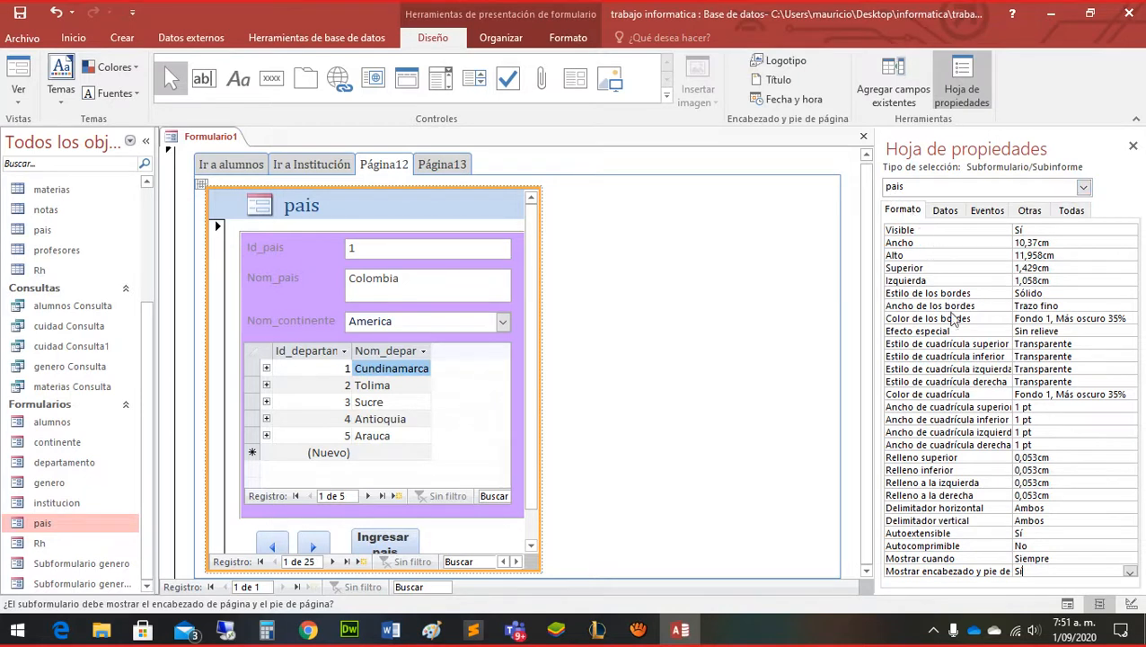
left_click(210, 199)
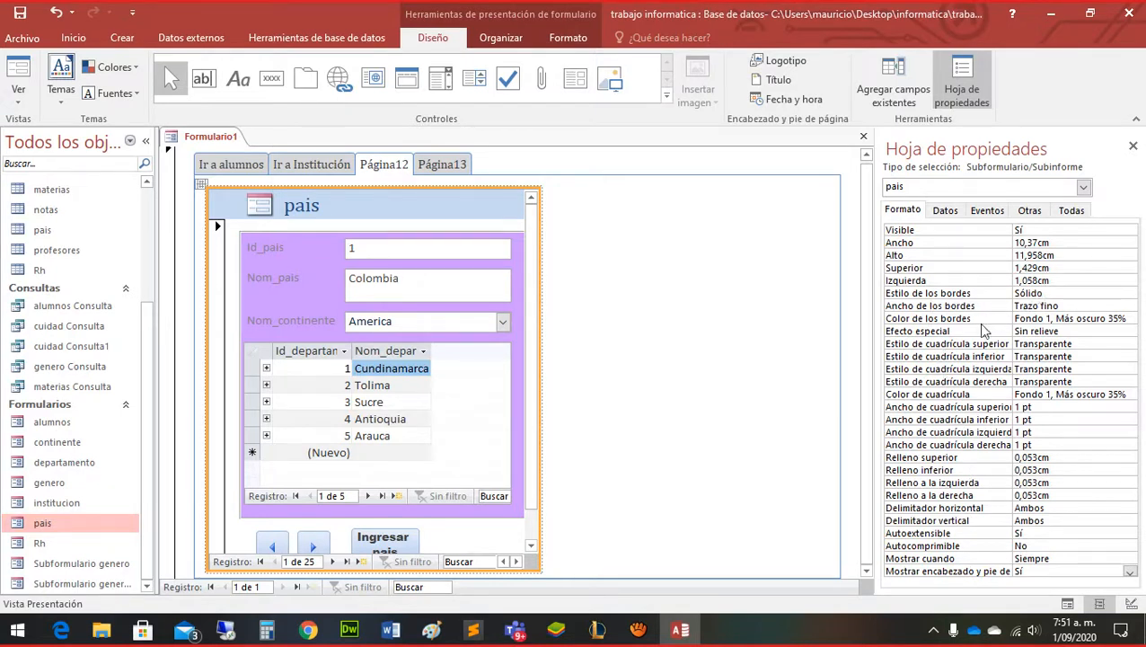
left_click(251, 249)
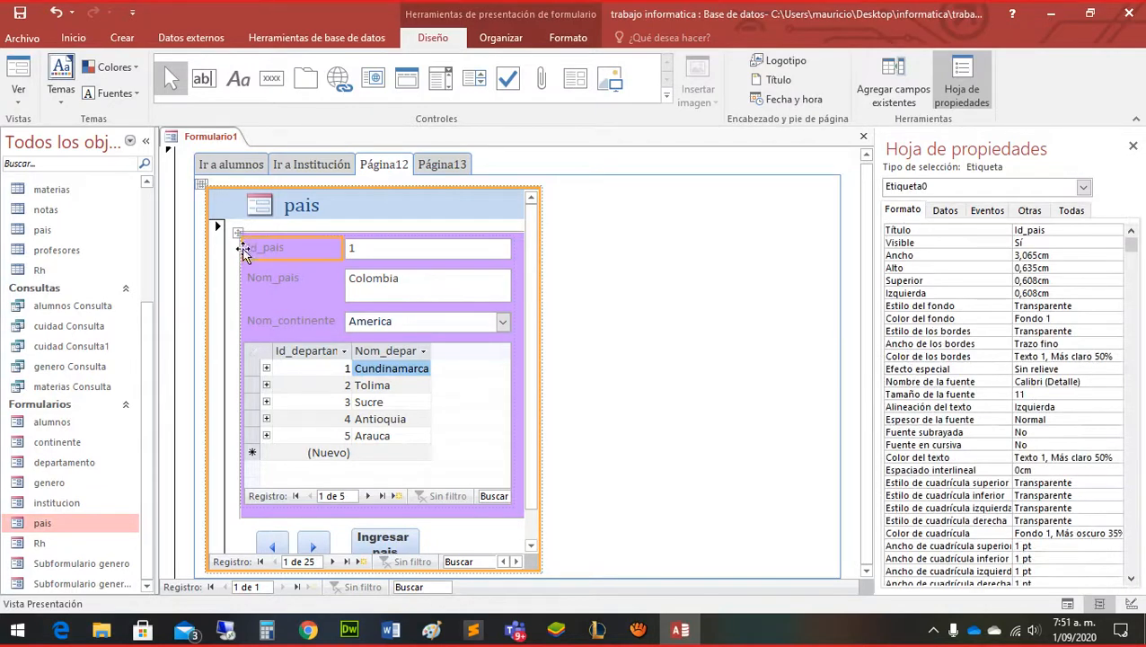
left_click(236, 308)
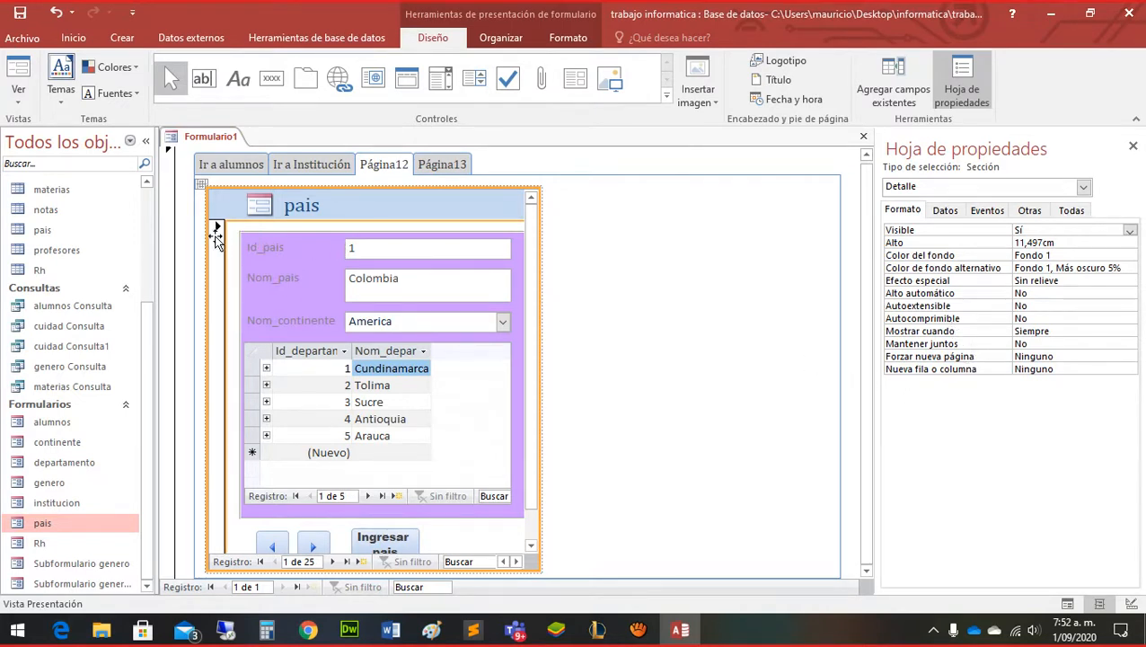
Set the scroll bars property (Barras de desplazamiento) of the embedded pais form to Ninguna
left_click(543, 302)
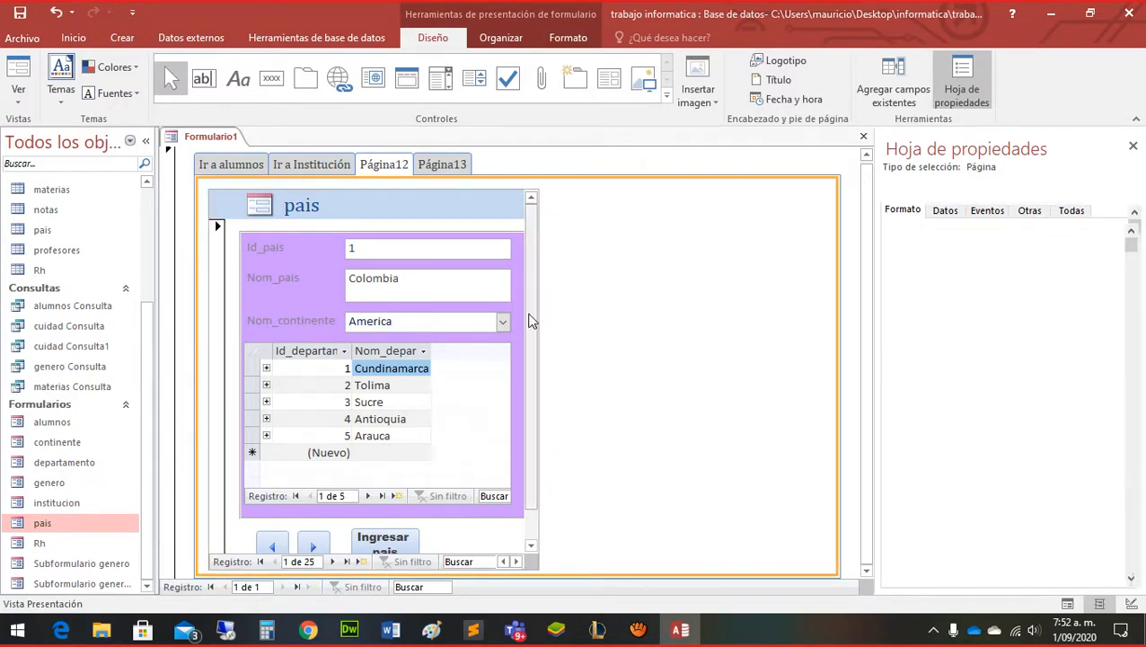
left_click(531, 322)
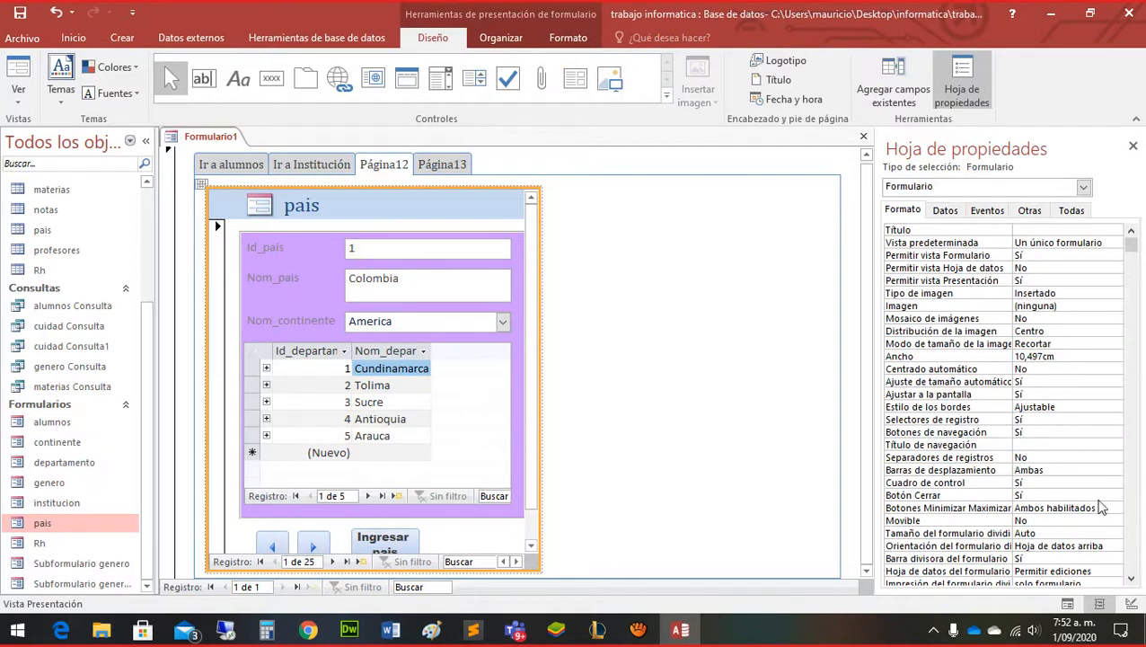
left_click(1099, 446)
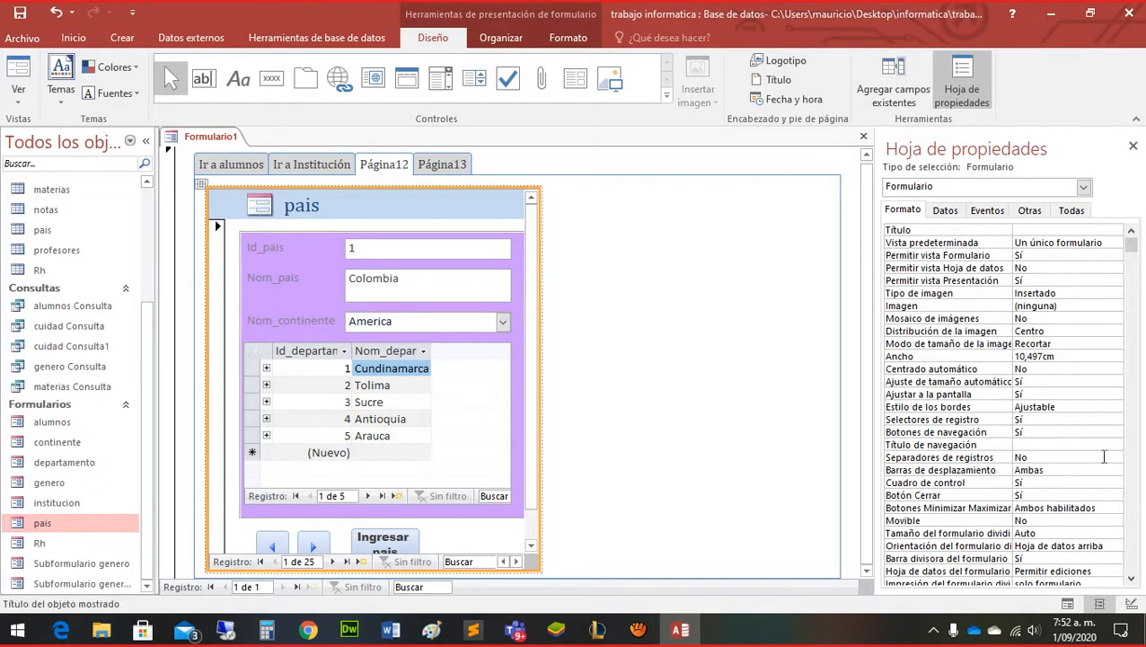
left_click(1115, 456)
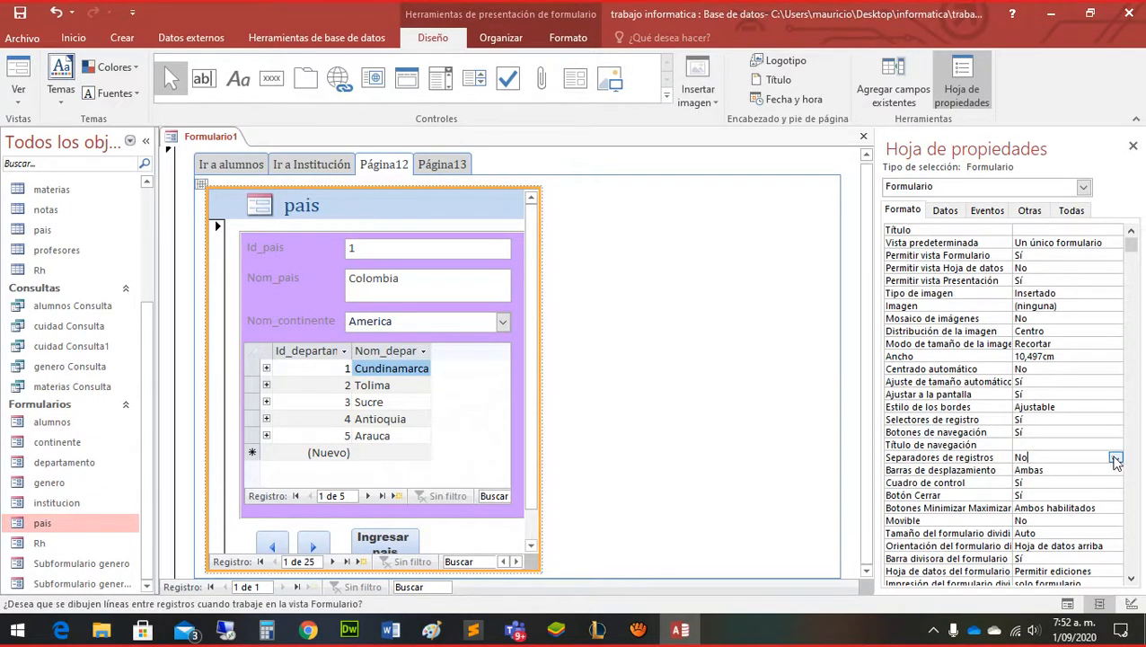
left_click(1083, 477)
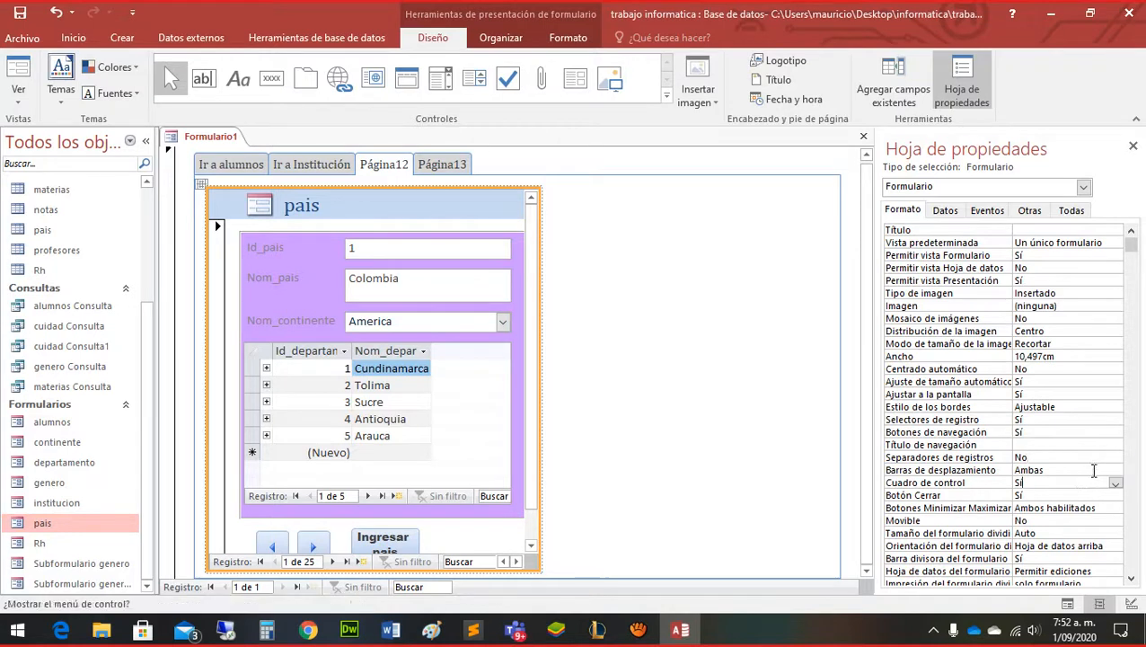
left_click(1105, 469)
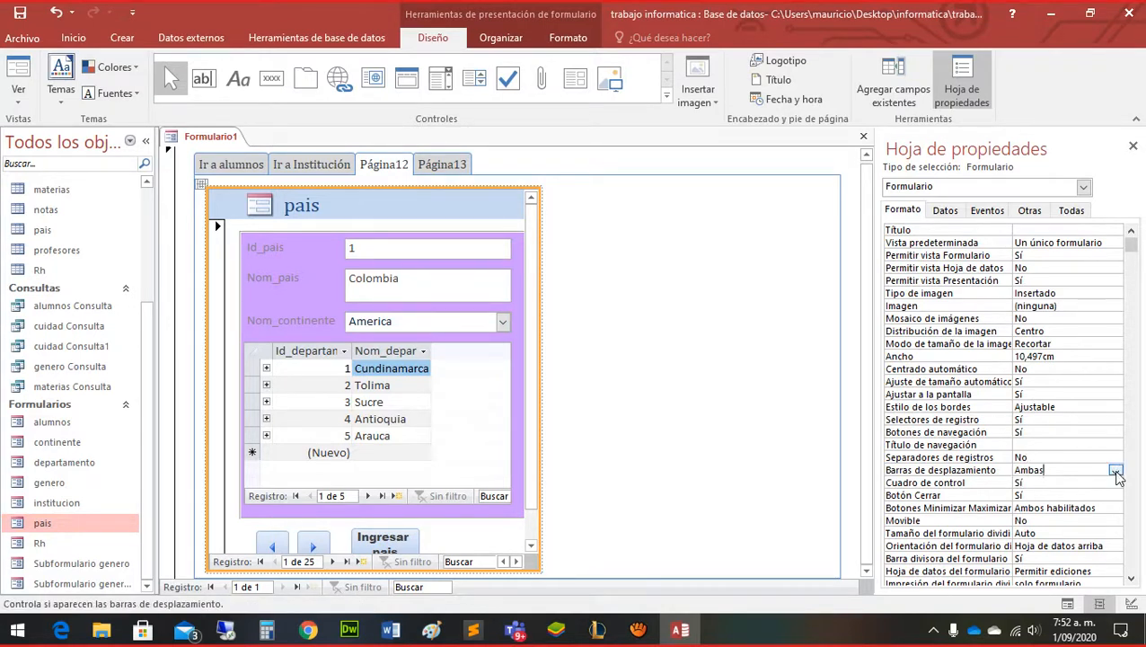
left_click(1115, 471)
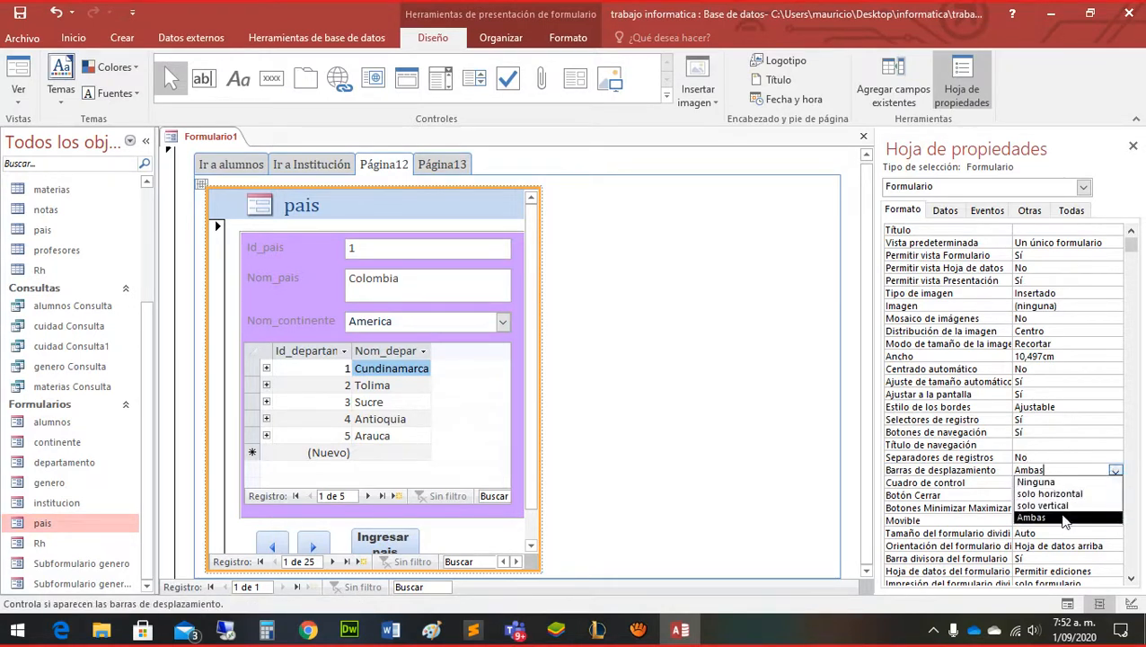
left_click(1042, 482)
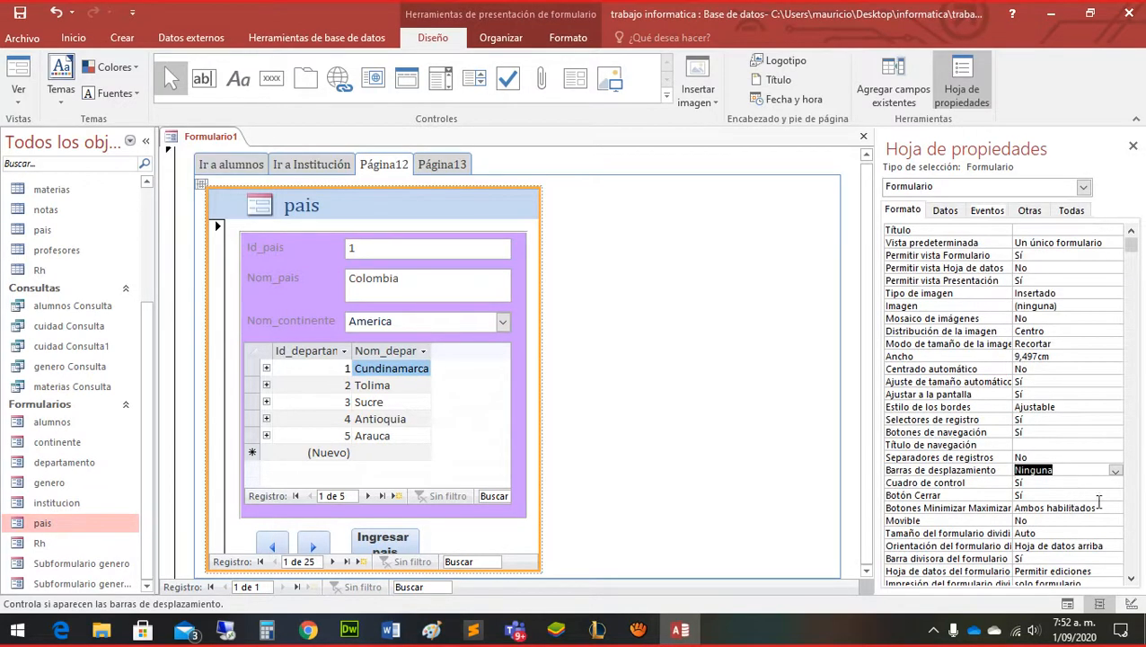
Set both the Cuadro de control and Botón Cerrar properties of the embedded pais form to No
left_click(1076, 485)
left_click(1115, 484)
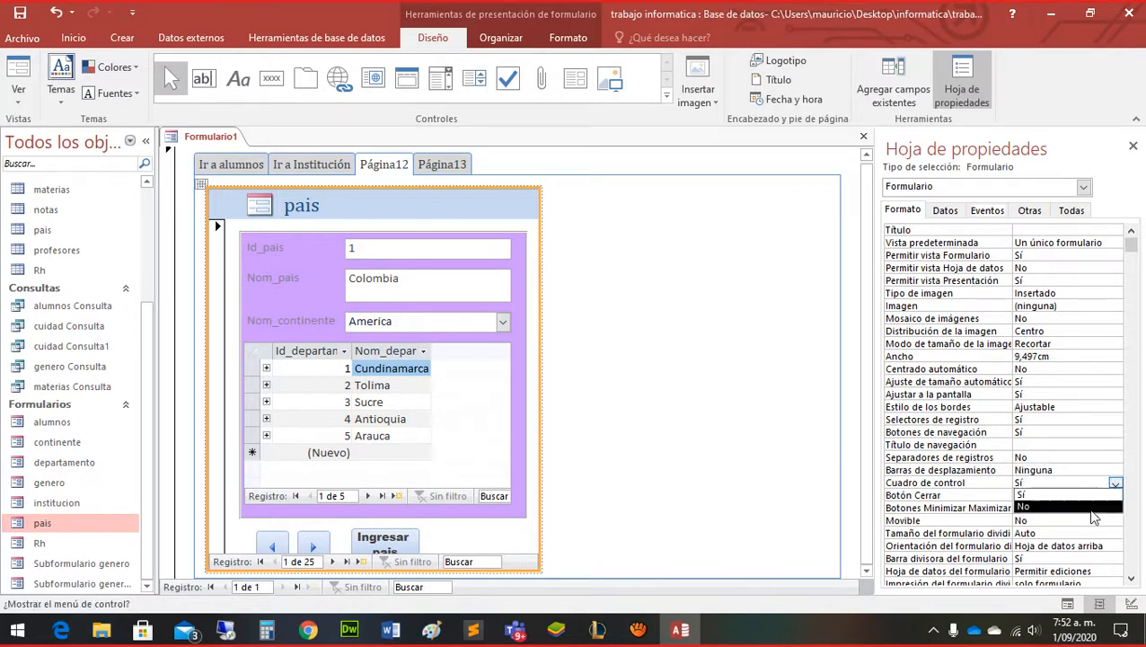
left_click(1092, 508)
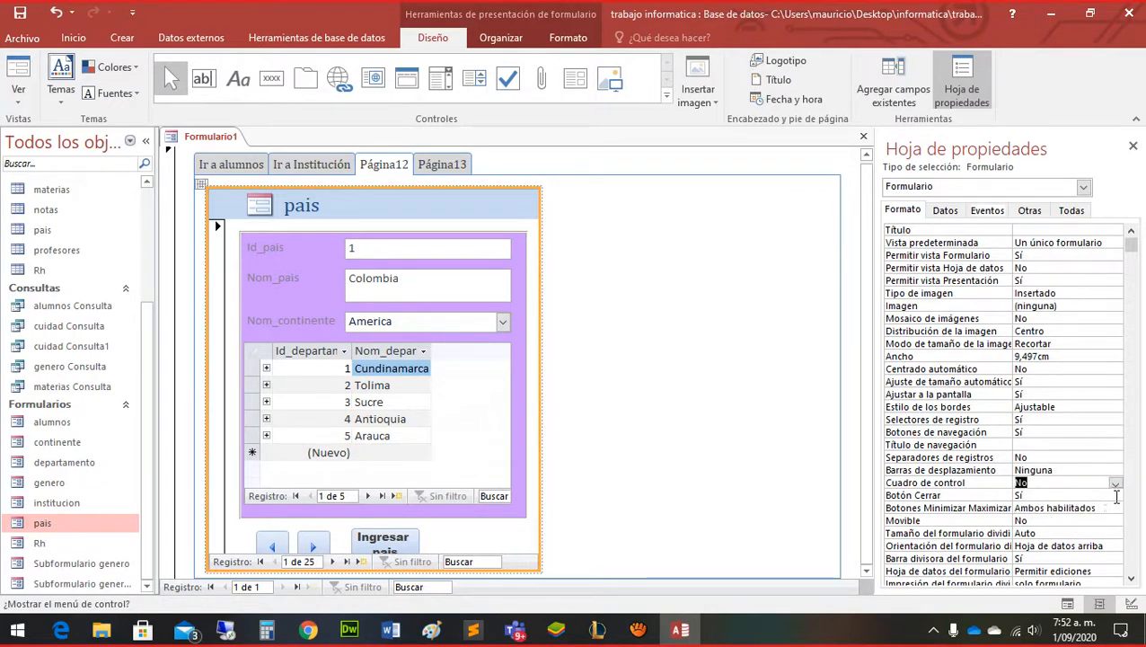
left_click(1115, 495)
left_click(1089, 520)
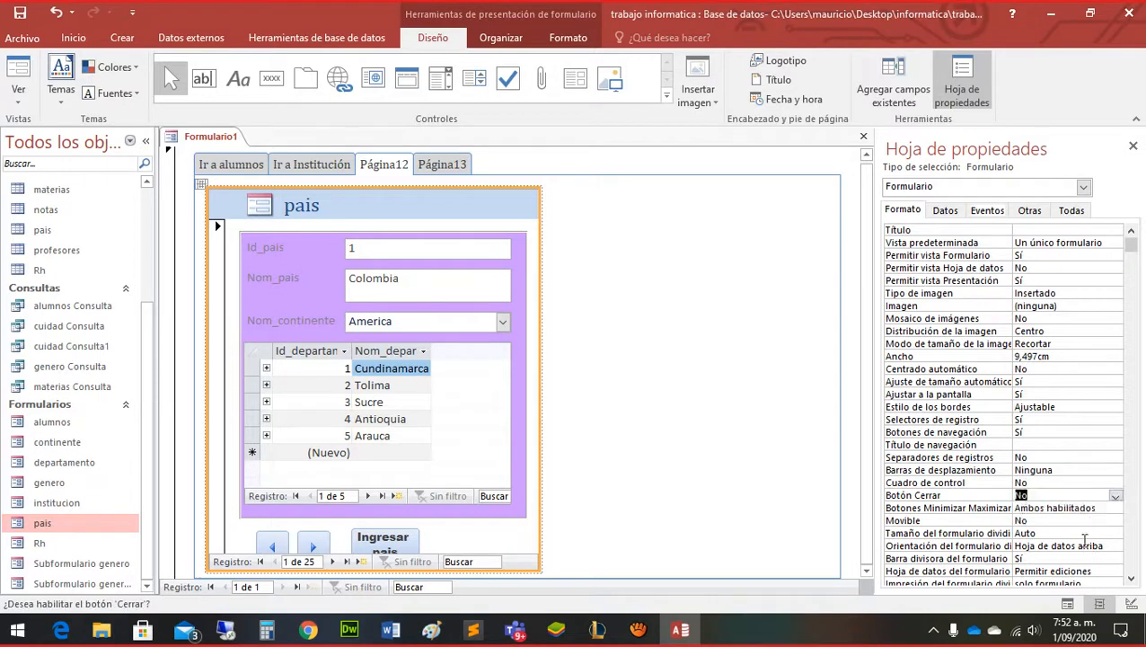
Try to set the embedded pais form's Botones Minimizar Maximizar property to Minimizar habilitado
left_click(1107, 508)
left_click(1114, 508)
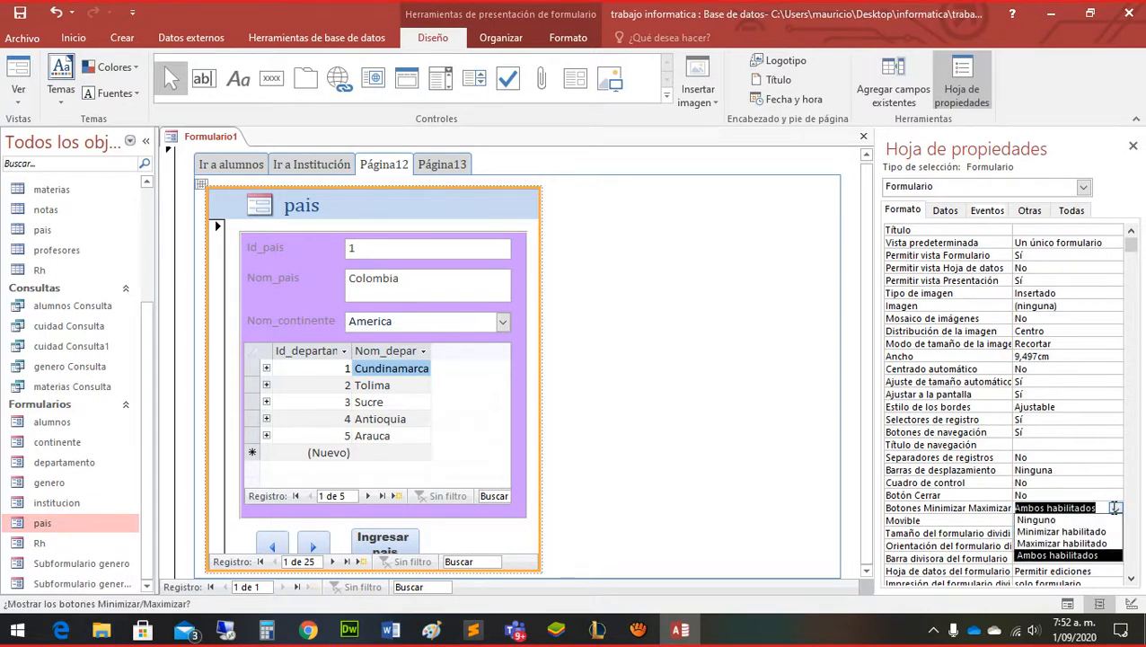
left_click(1075, 532)
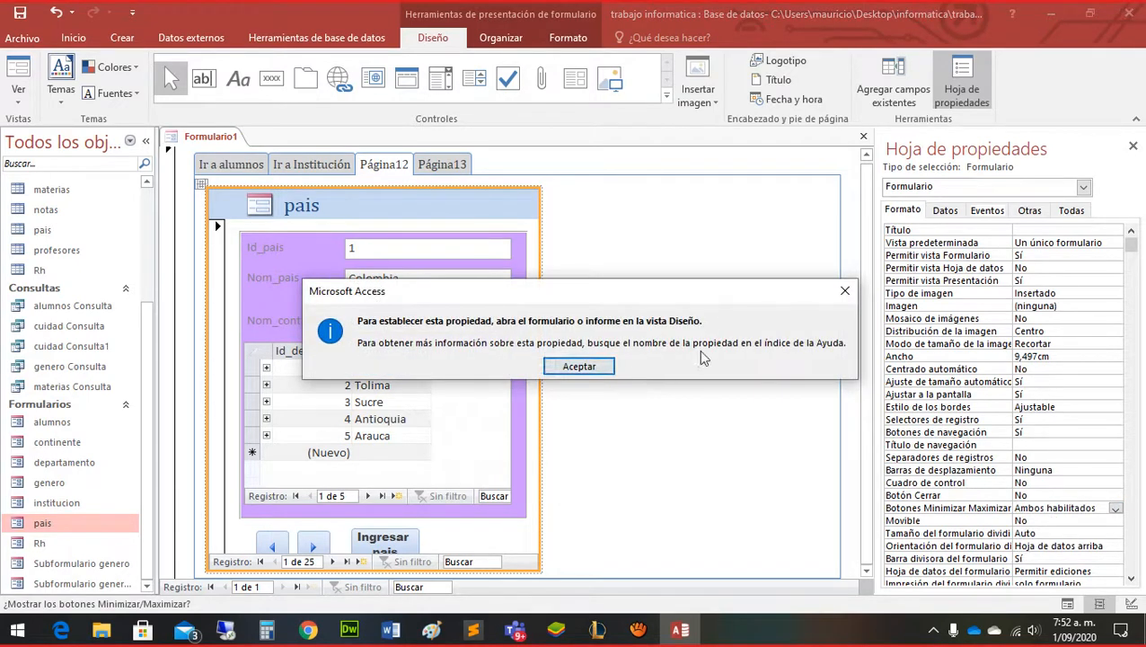
left_click(844, 290)
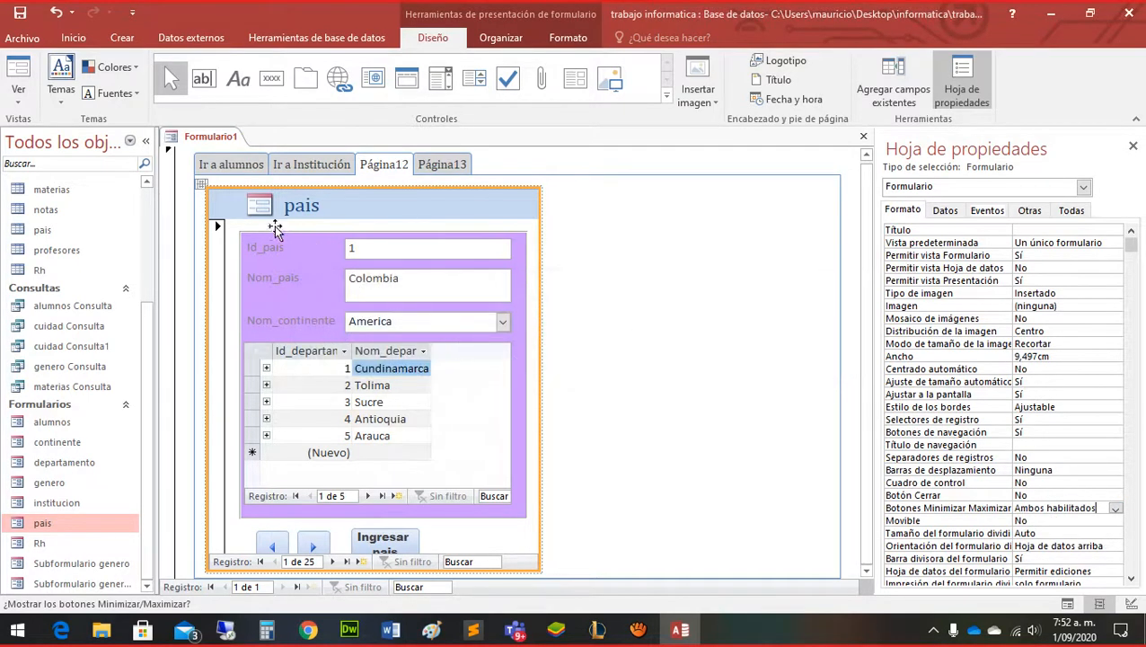
left_click(219, 250)
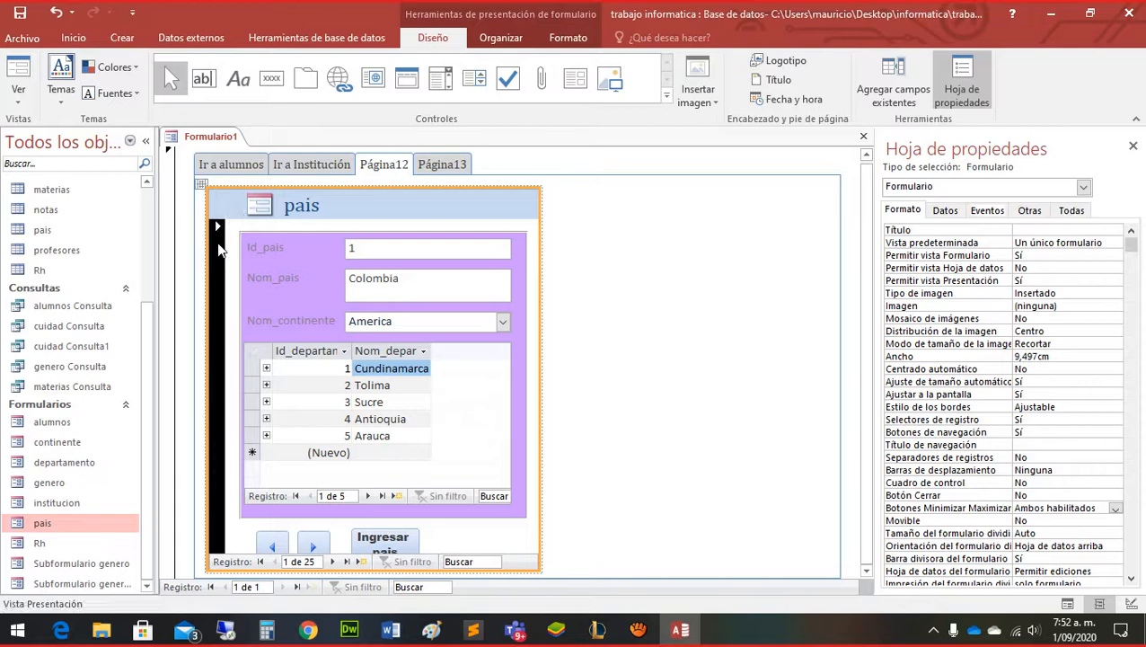
left_click(210, 191)
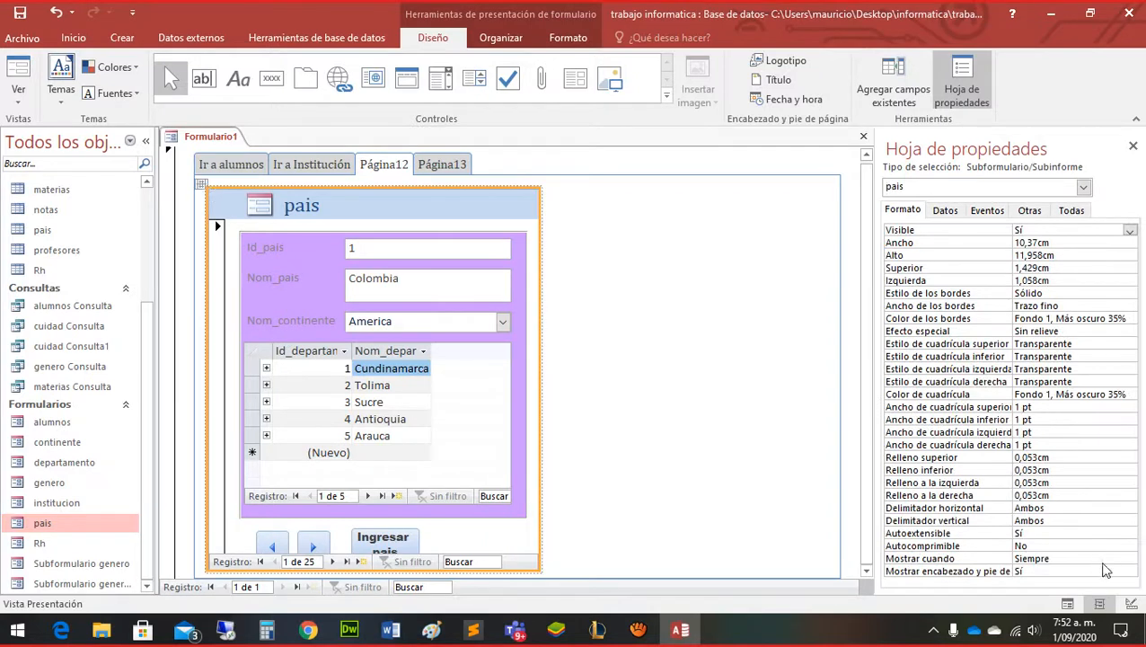
left_click(689, 336)
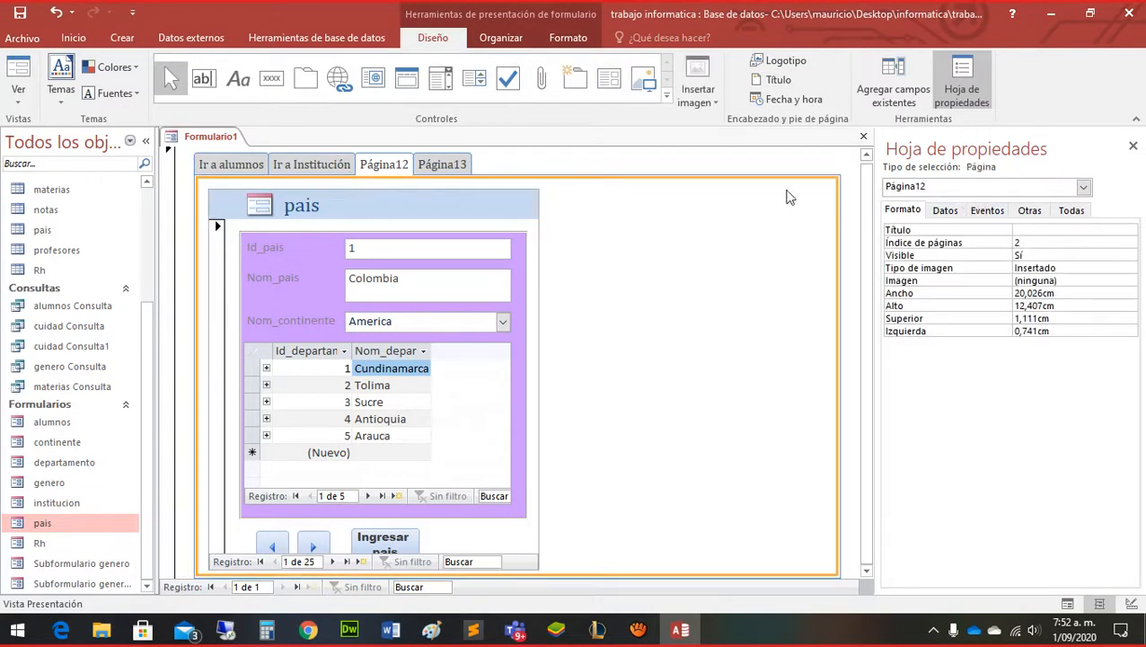
left_click(448, 195)
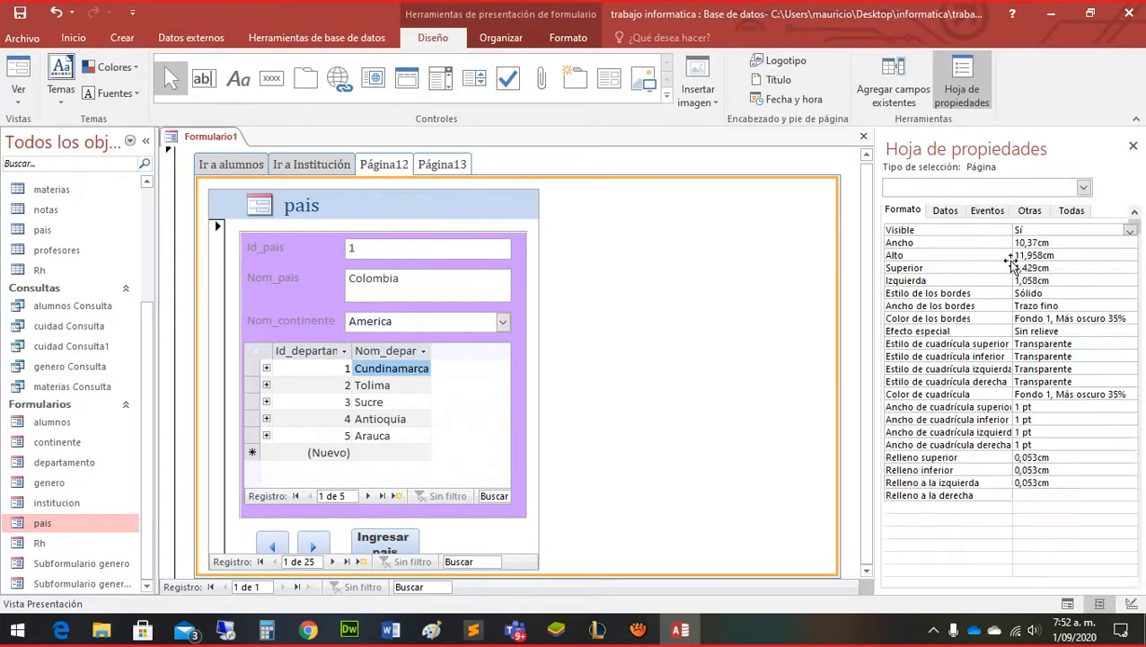
Rename the Página12 tab page, which holds the pais form, as "Ir a país"
left_click(1030, 209)
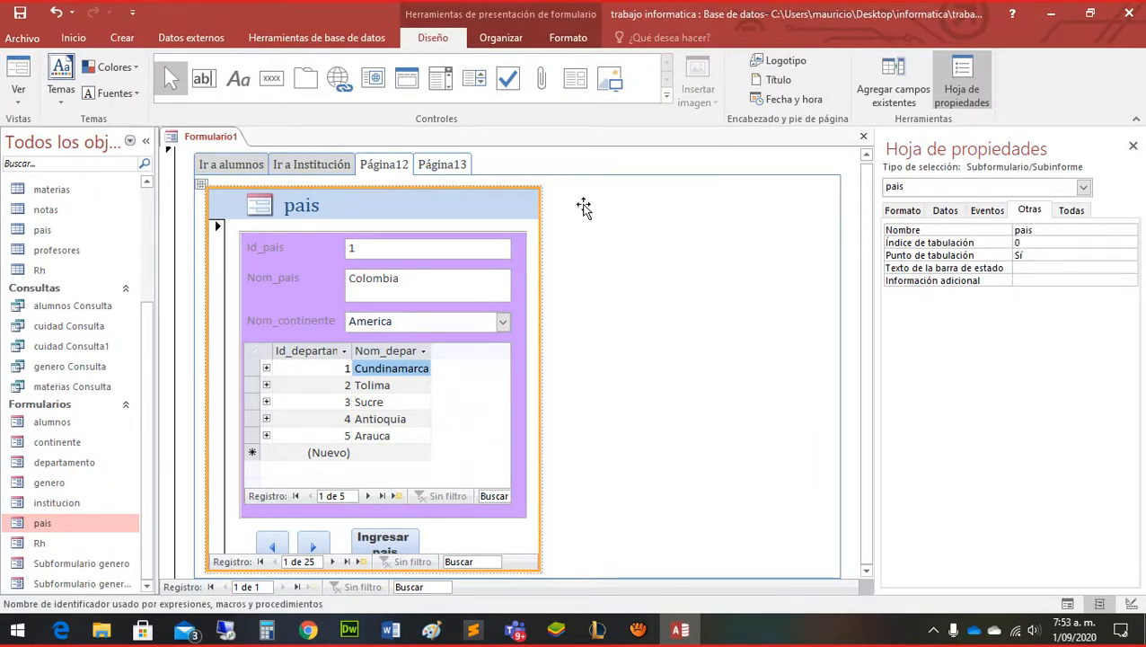
left_click(402, 171)
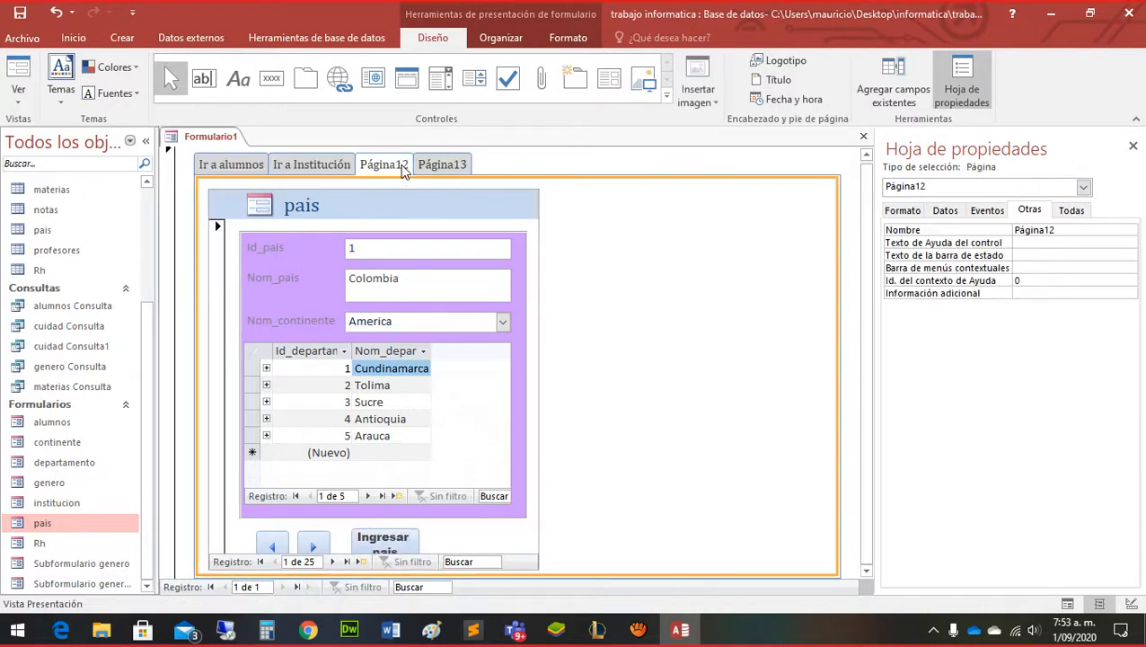
left_click(1006, 231)
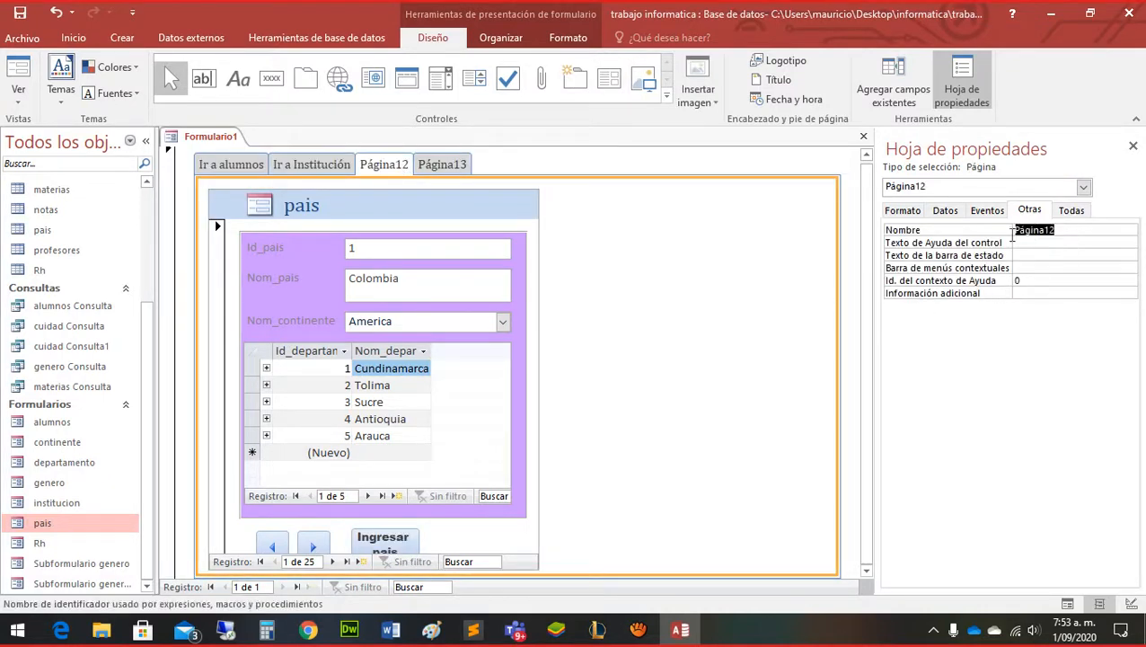
key("BackSpace")
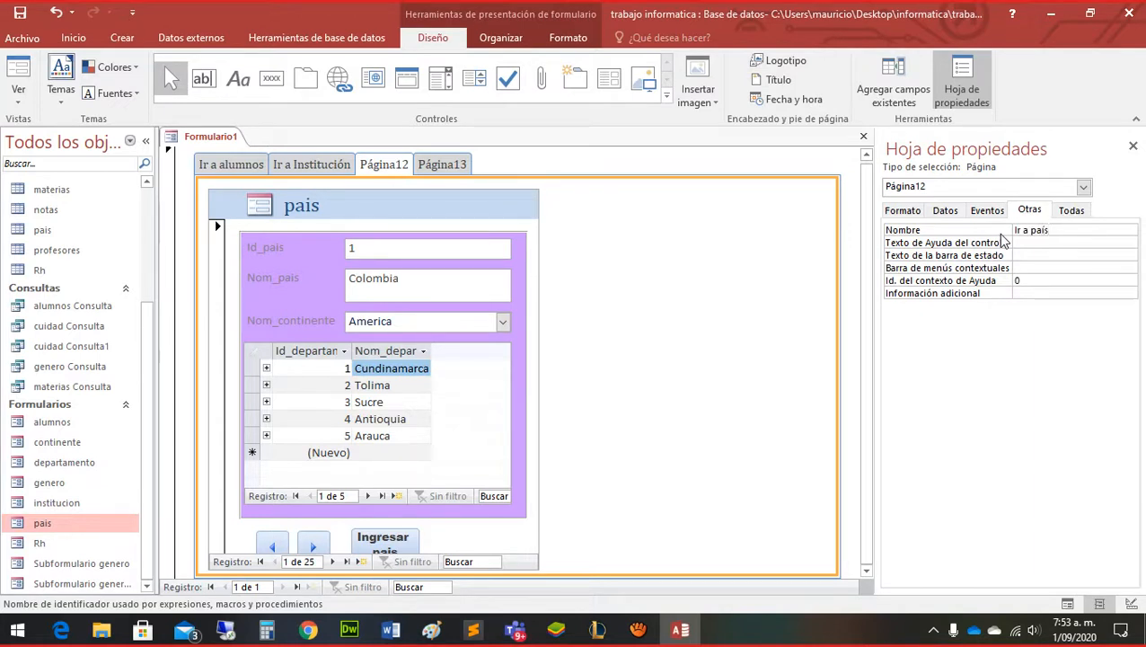
key("Return")
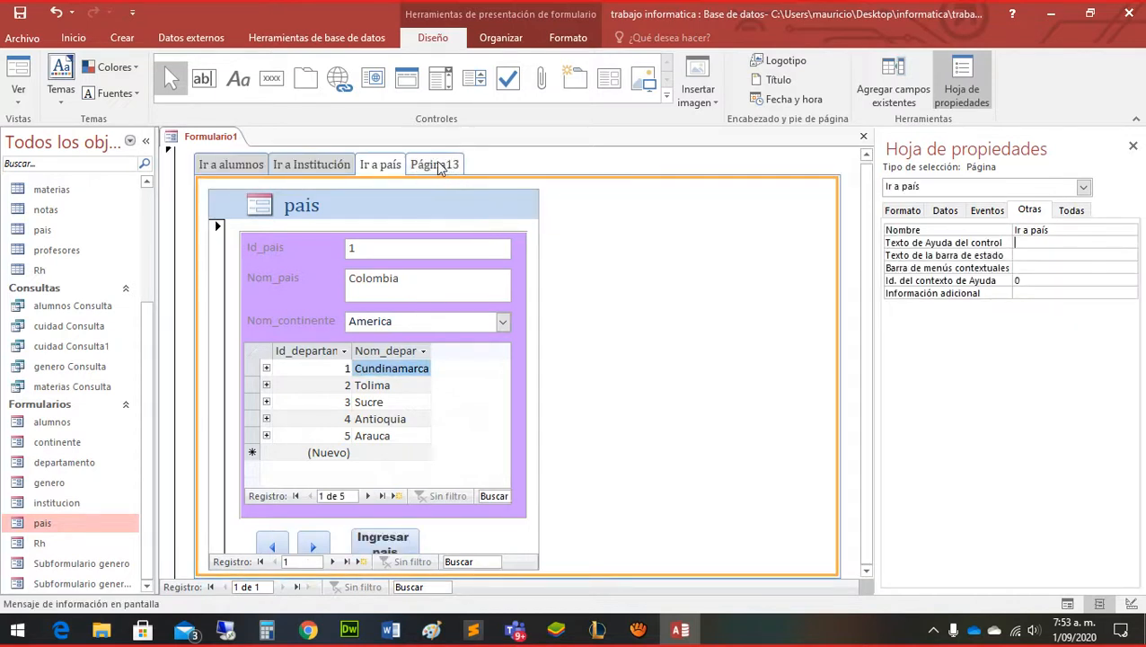
Embed the existing Rh form in the empty Página13 tab page
left_click(437, 166)
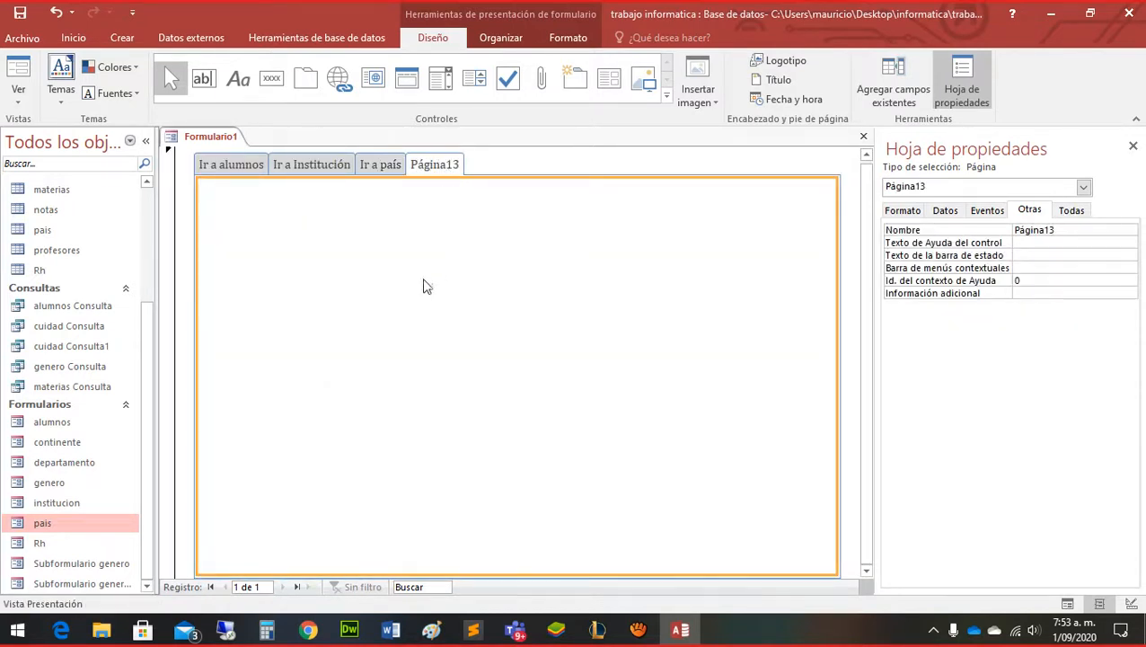
left_click(56, 547)
left_click_drag(56, 546, 340, 355)
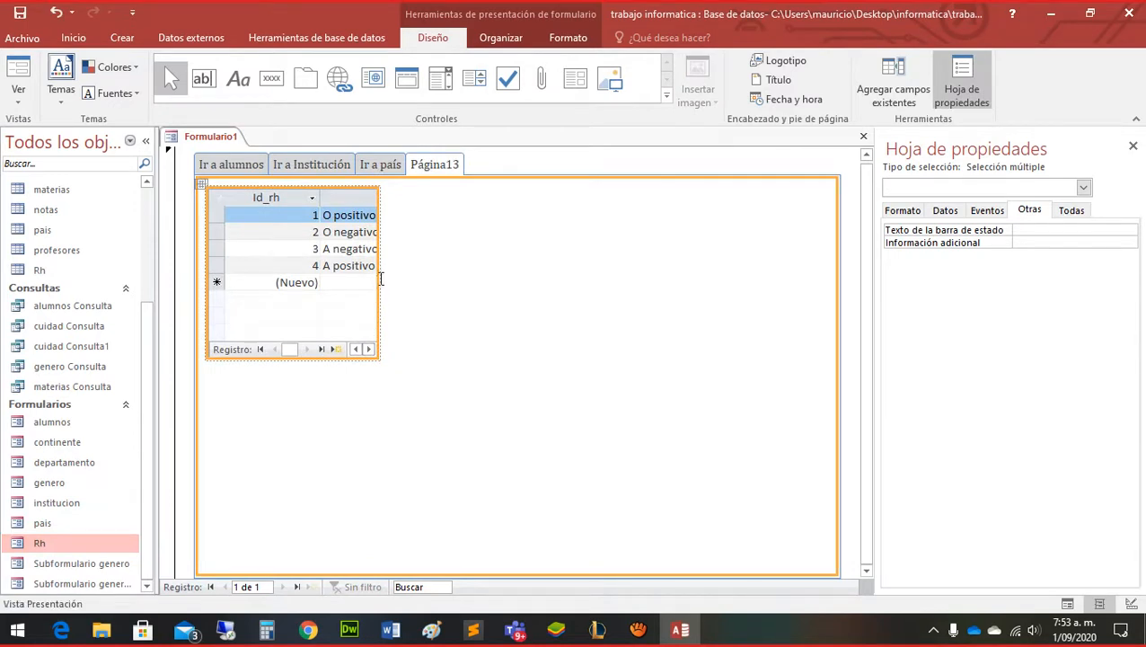
Enlarge the embedded Rh form to nearly the page's full height, discarding a genero form placed beside it
left_click_drag(46, 485, 602, 251)
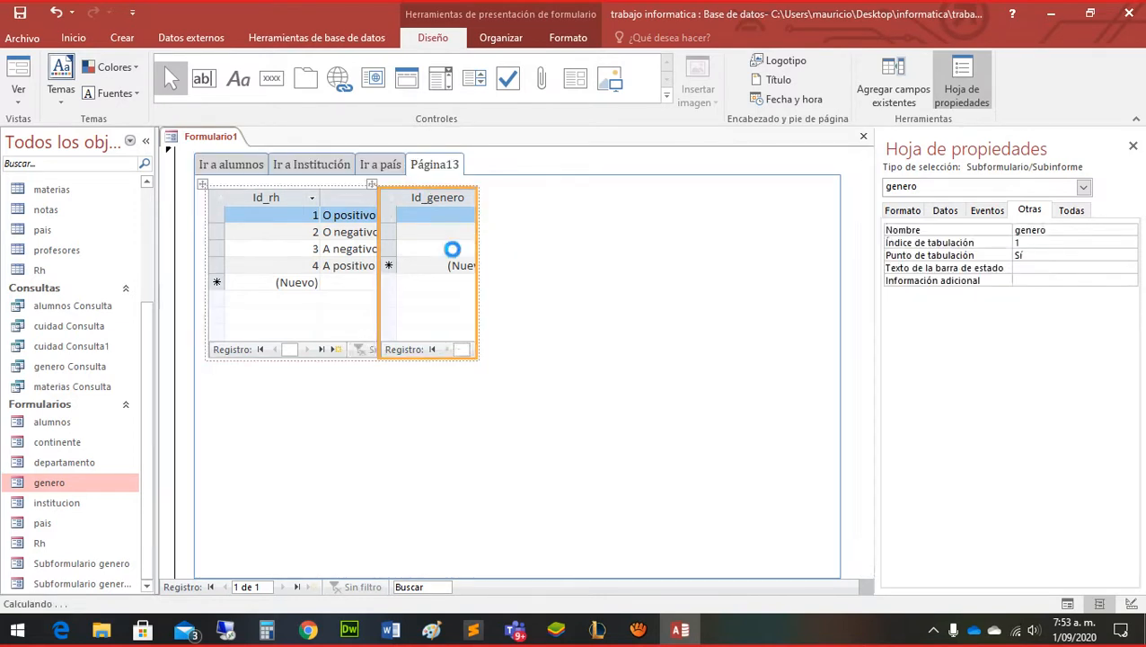
key("Delete")
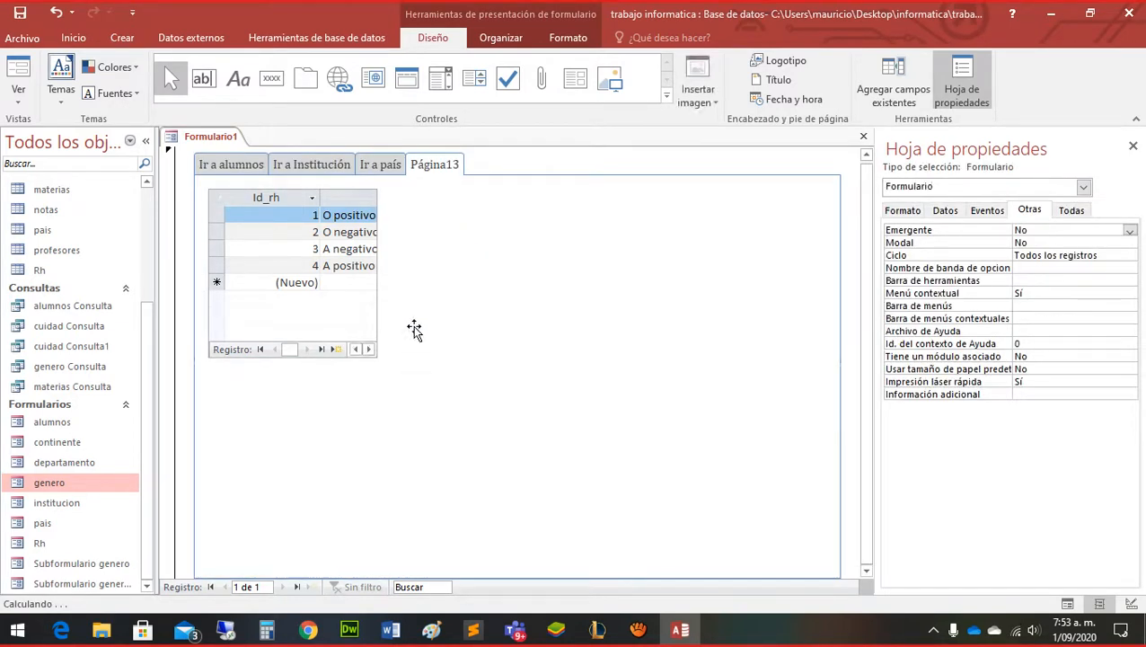
left_click(384, 248)
left_click(272, 196)
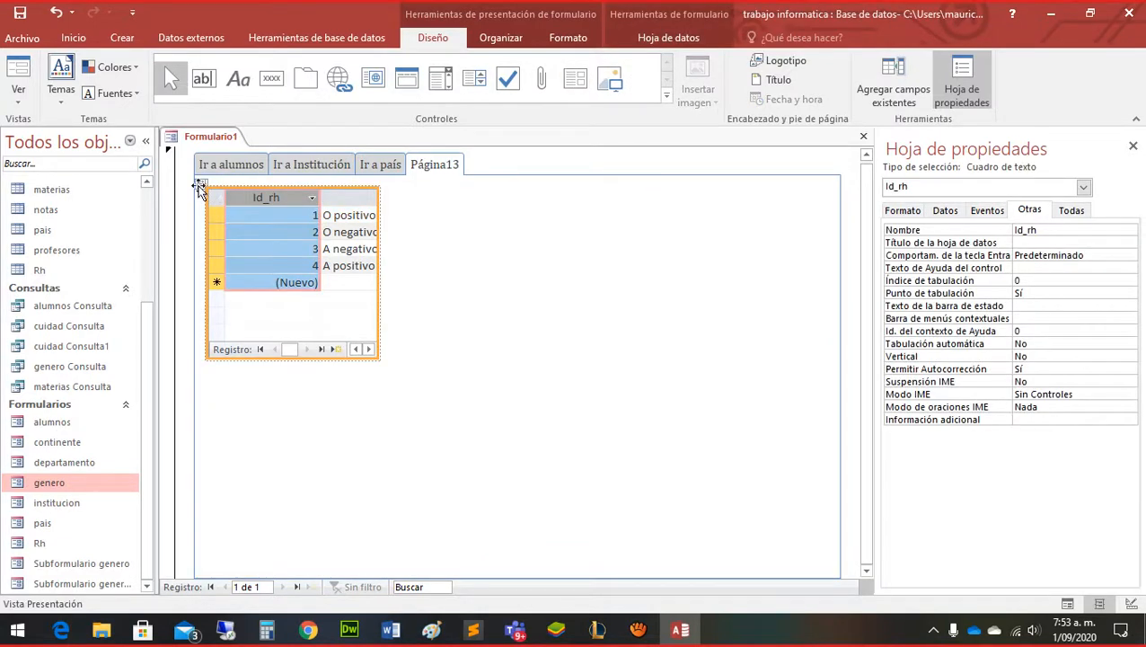
left_click_drag(377, 356, 468, 559)
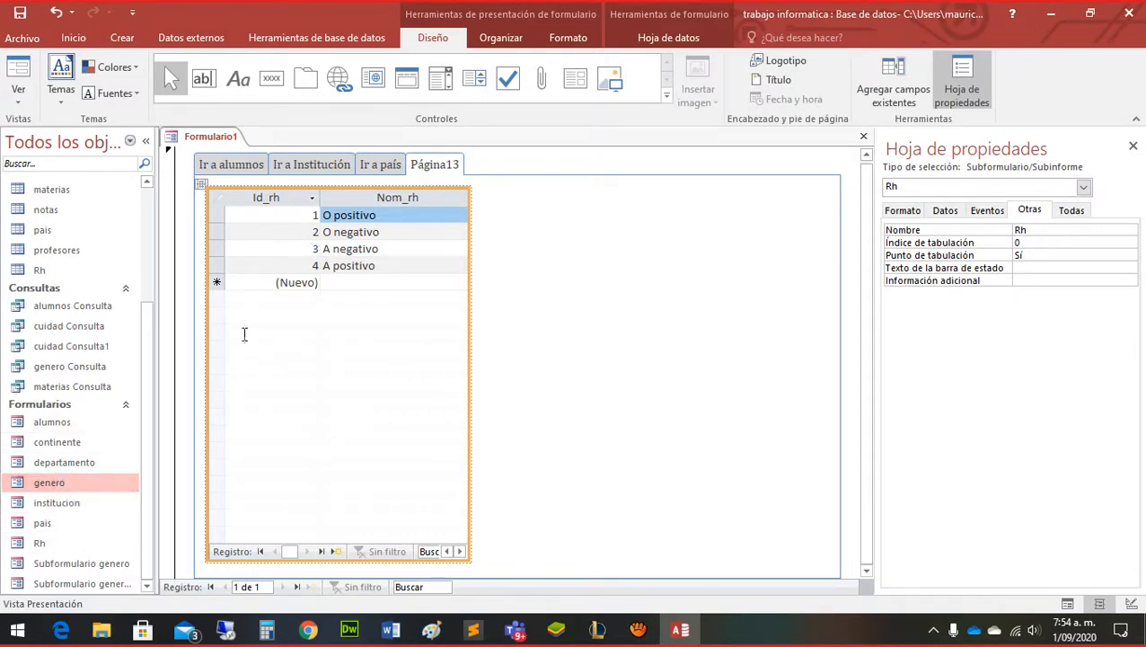
Embed the genero form beside Rh on Página13 and widen it until its Nom_genero column fits
left_click(59, 490)
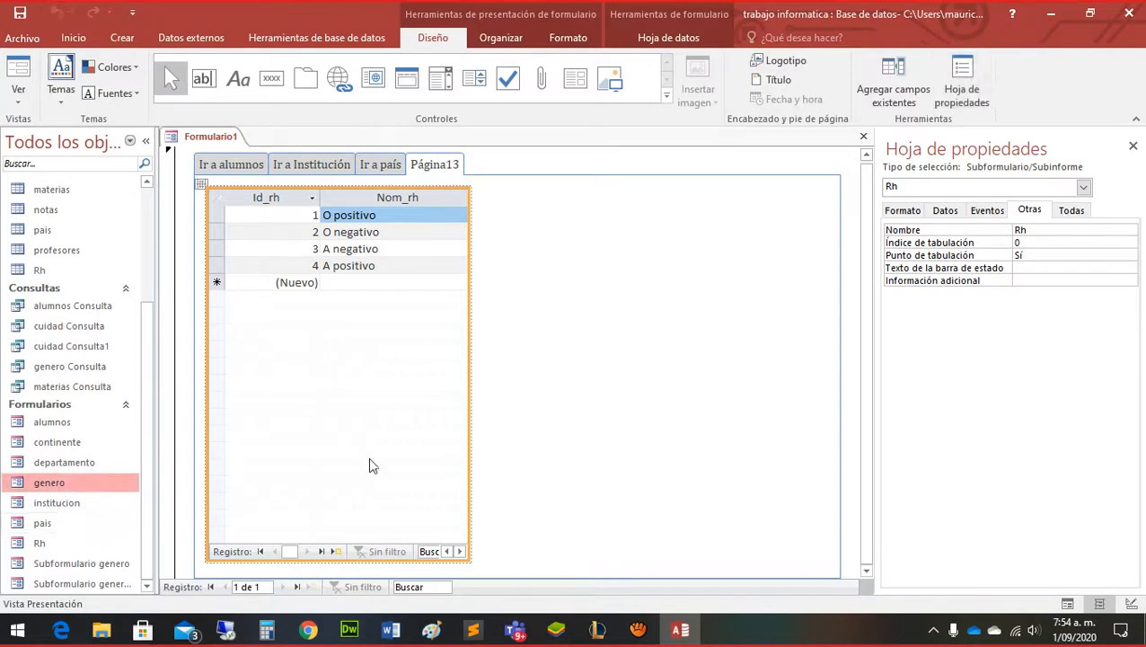
left_click_drag(370, 460, 558, 251)
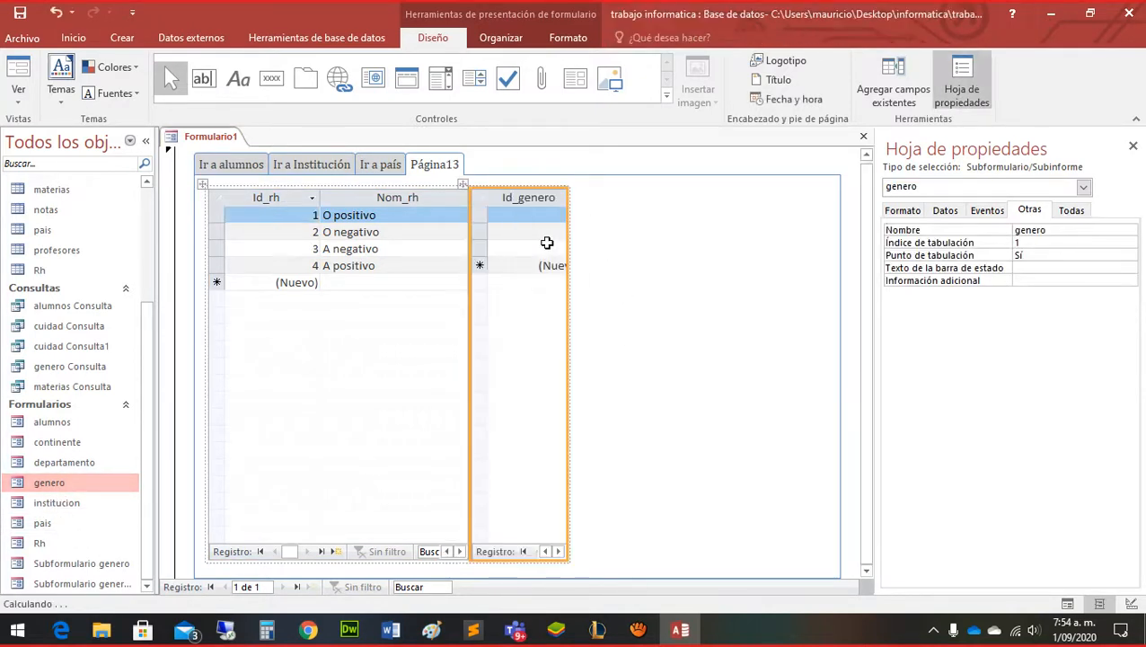
left_click_drag(567, 380, 762, 356)
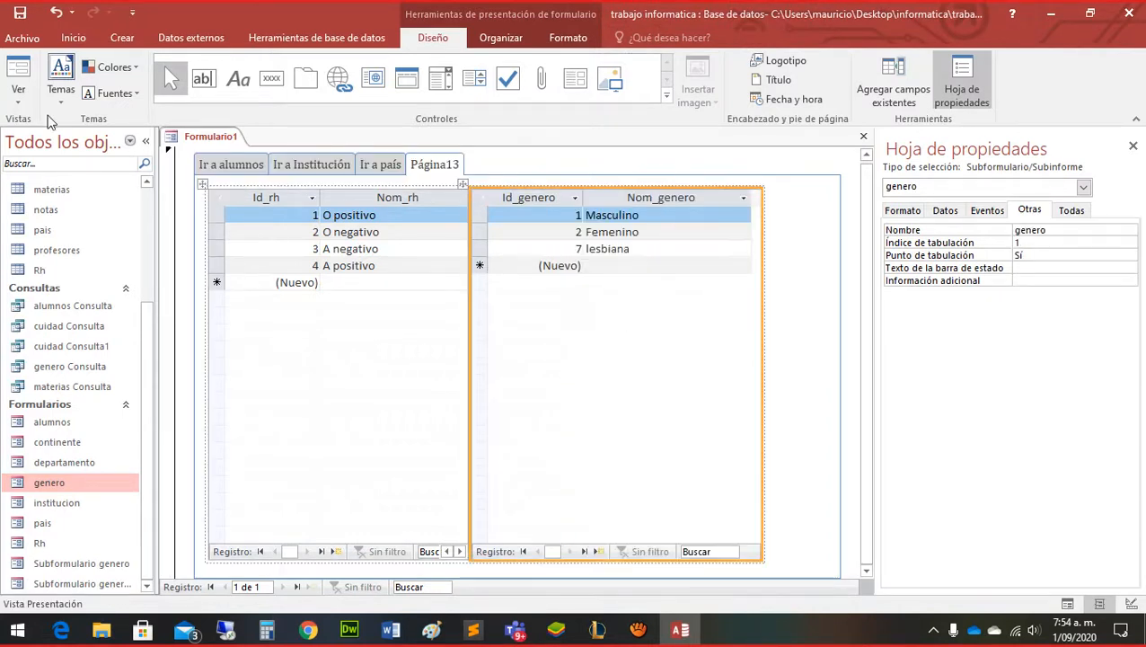
Examine the alumnos, Institución, país and Página13 tab pages in form view
left_click(18, 76)
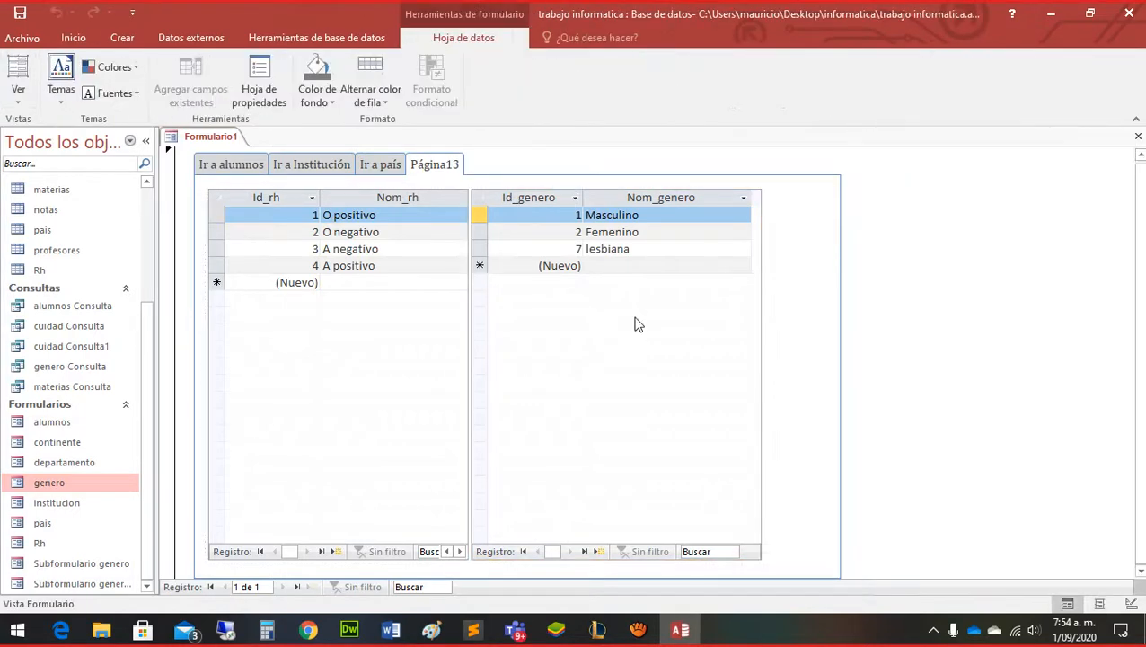
left_click(256, 169)
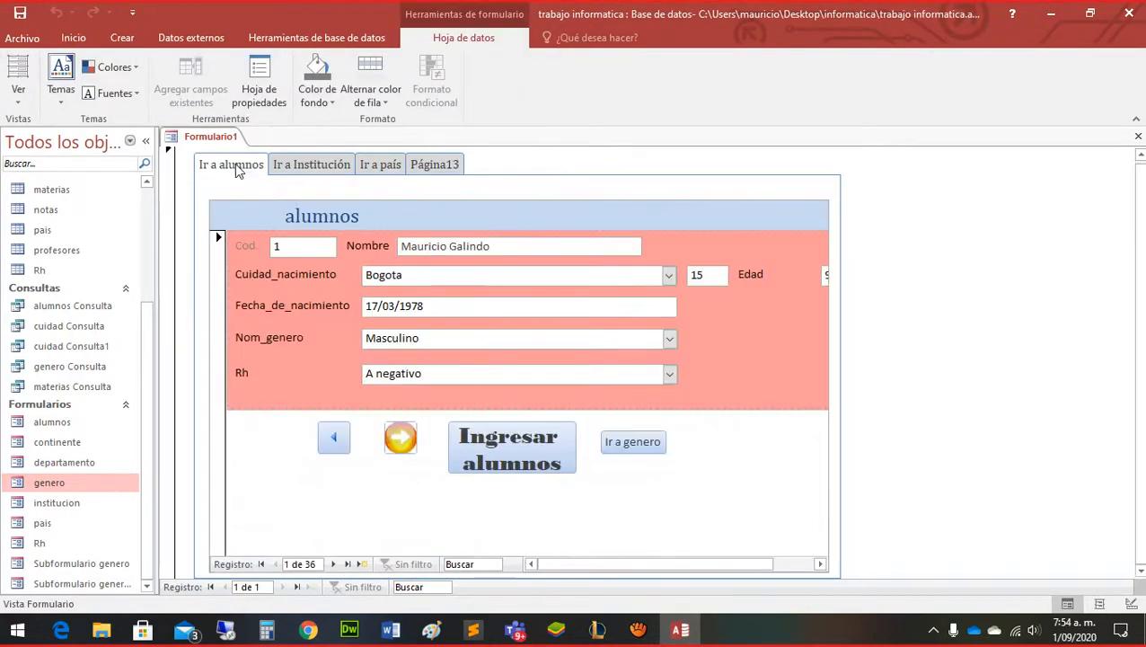
left_click(312, 165)
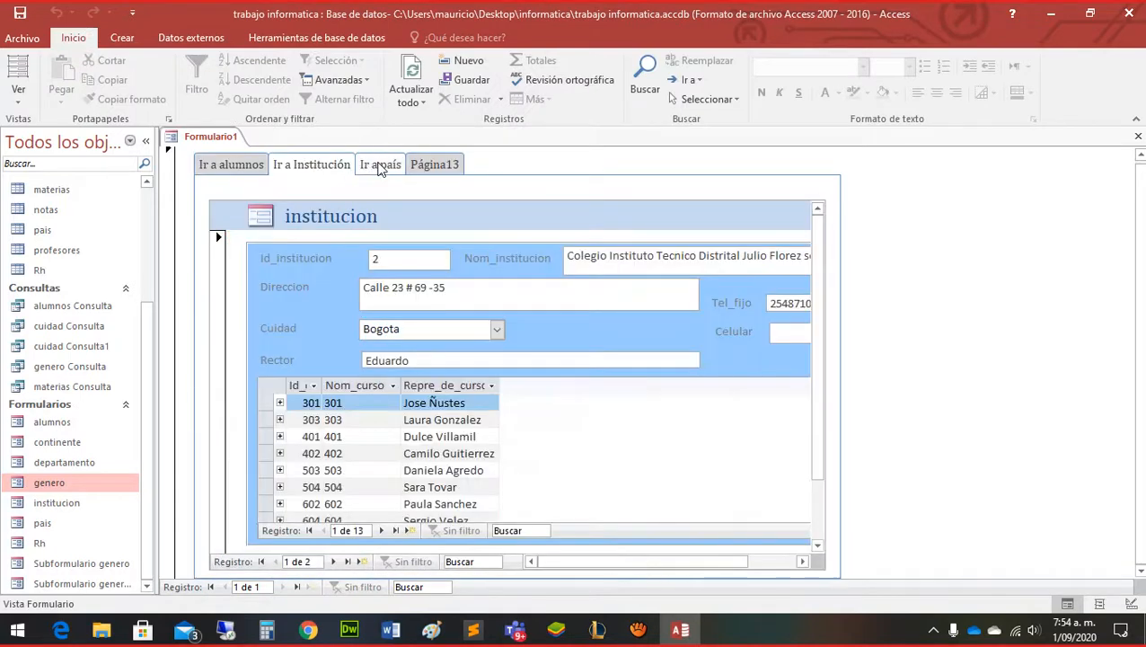
left_click(381, 165)
left_click(440, 164)
left_click(306, 165)
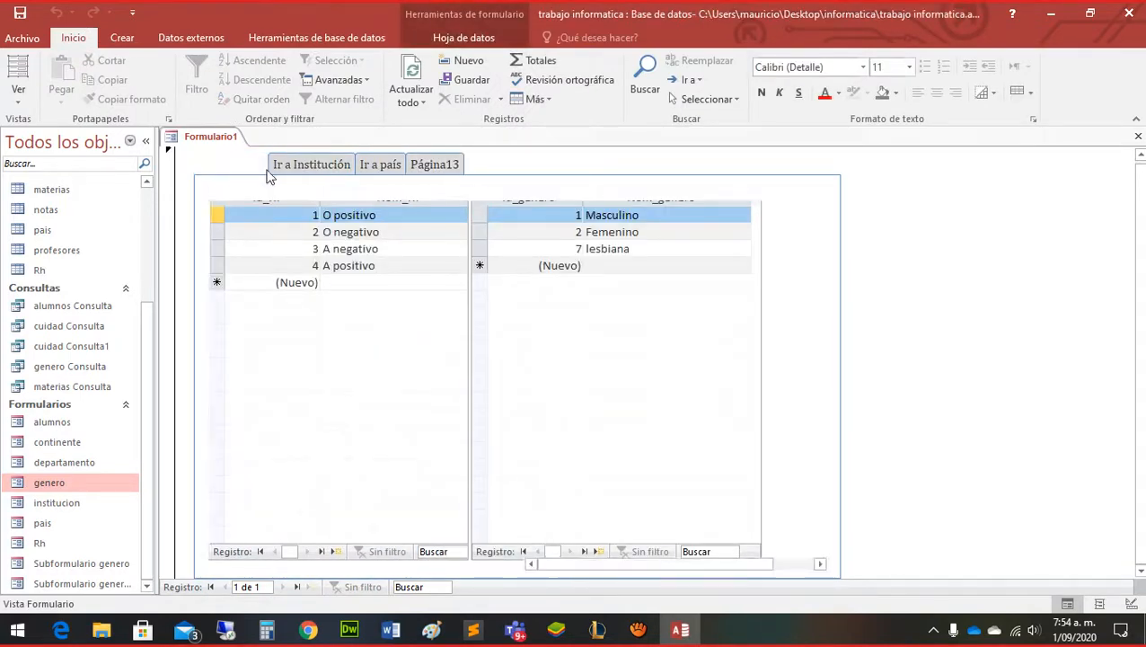
left_click(384, 165)
left_click(434, 164)
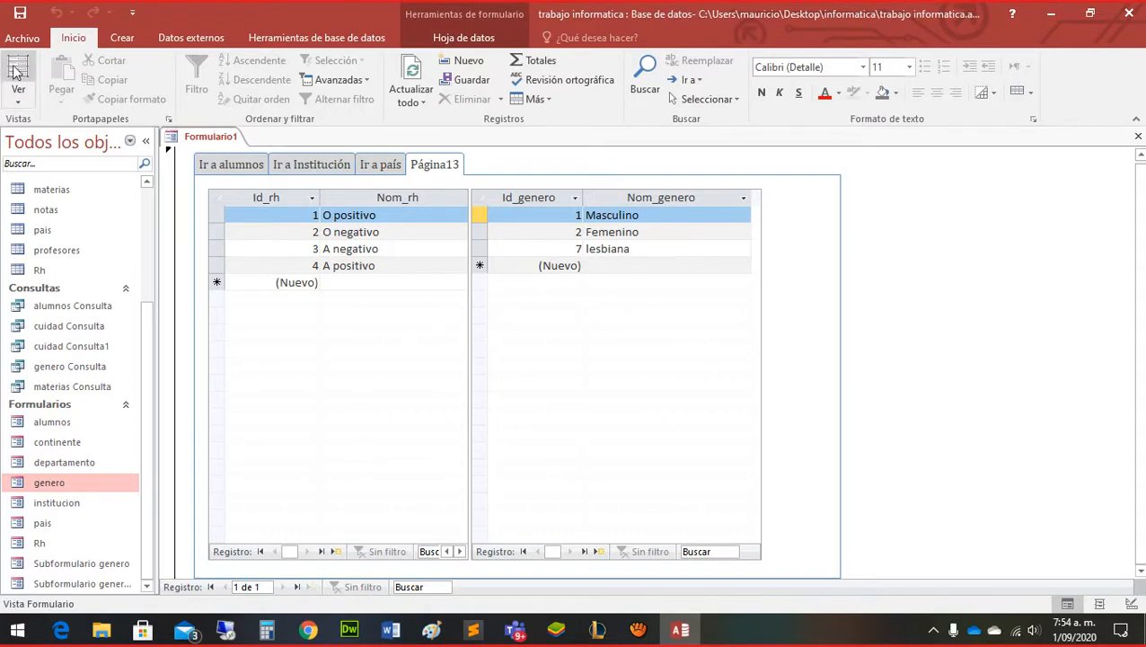
Open the form in design view, saving it as "panel de formularios" together with the changes to pais
left_click(20, 94)
left_click(36, 205)
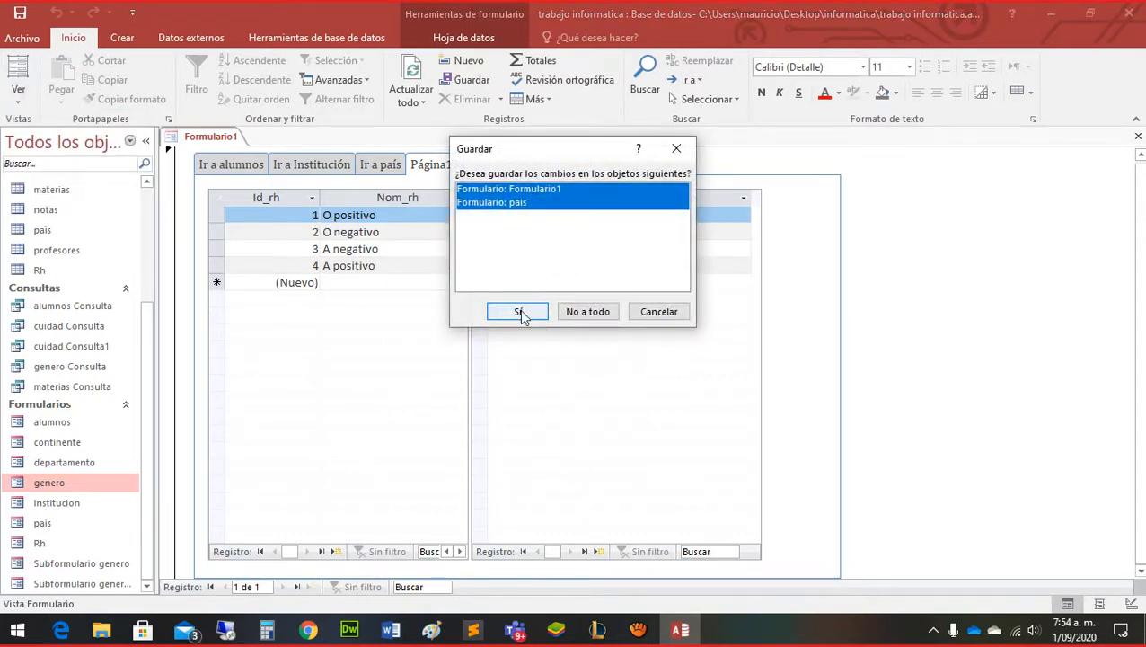
left_click(519, 313)
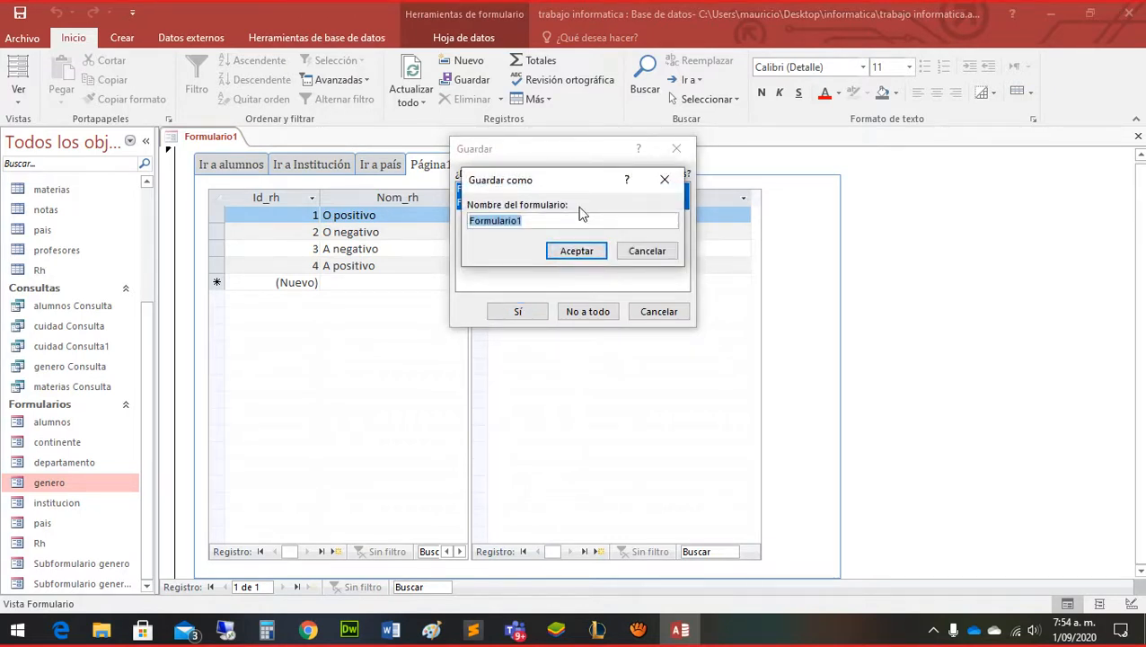
type("panel de")
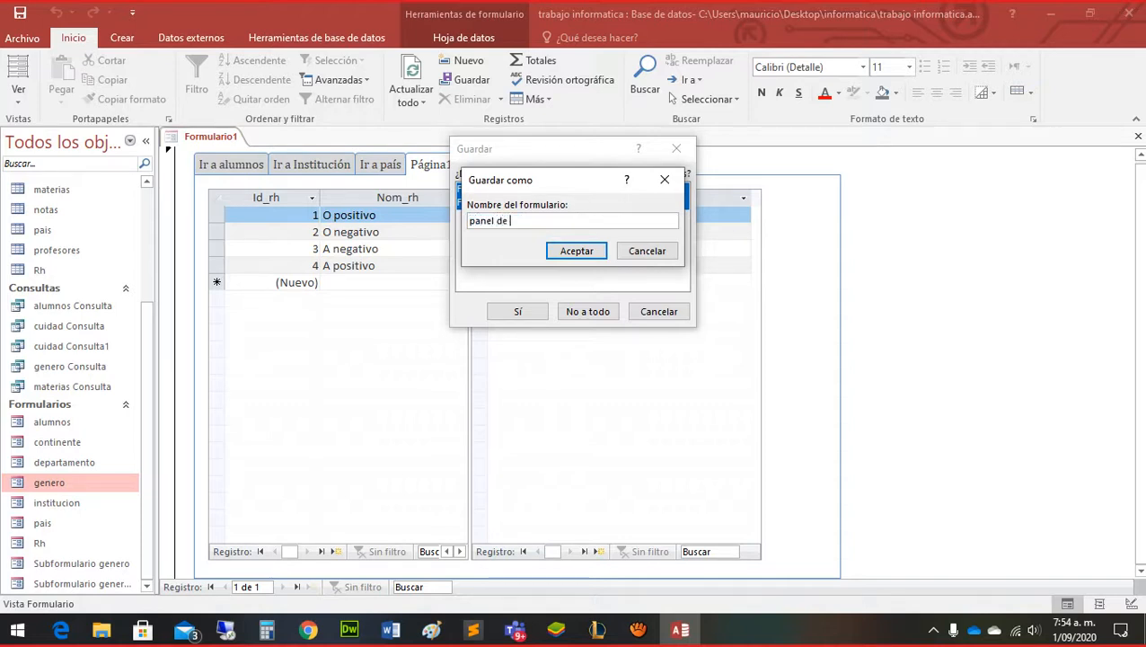
type(" formularios")
key("Return")
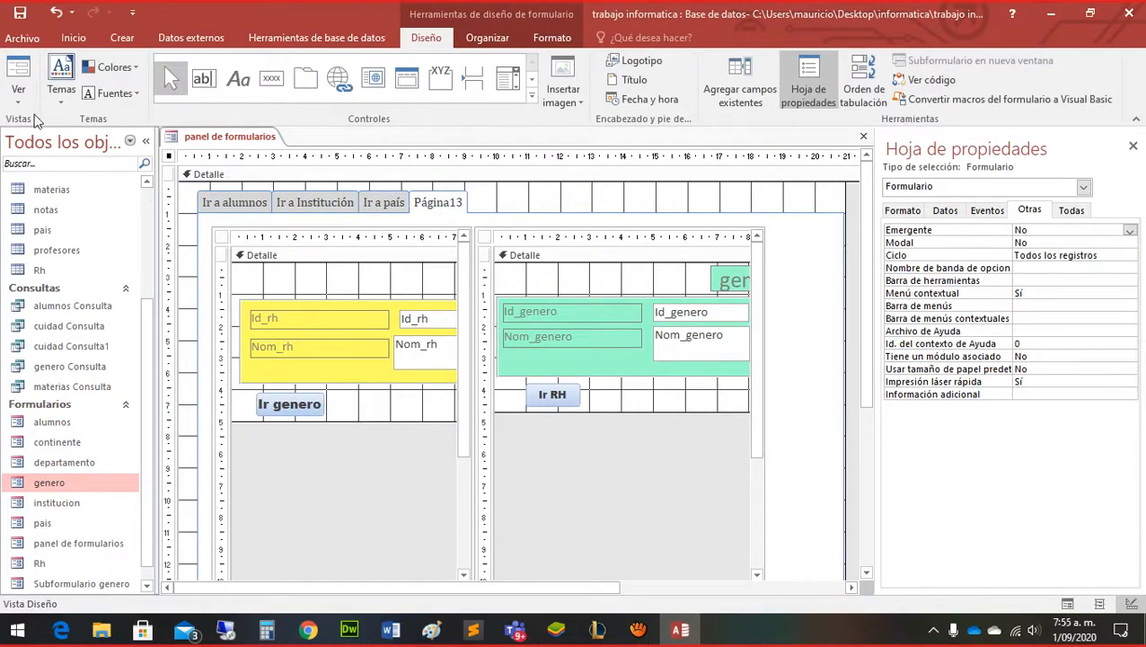
Rename the Página13 tab page as "Ingreso a genero y rh"
left_click(448, 213)
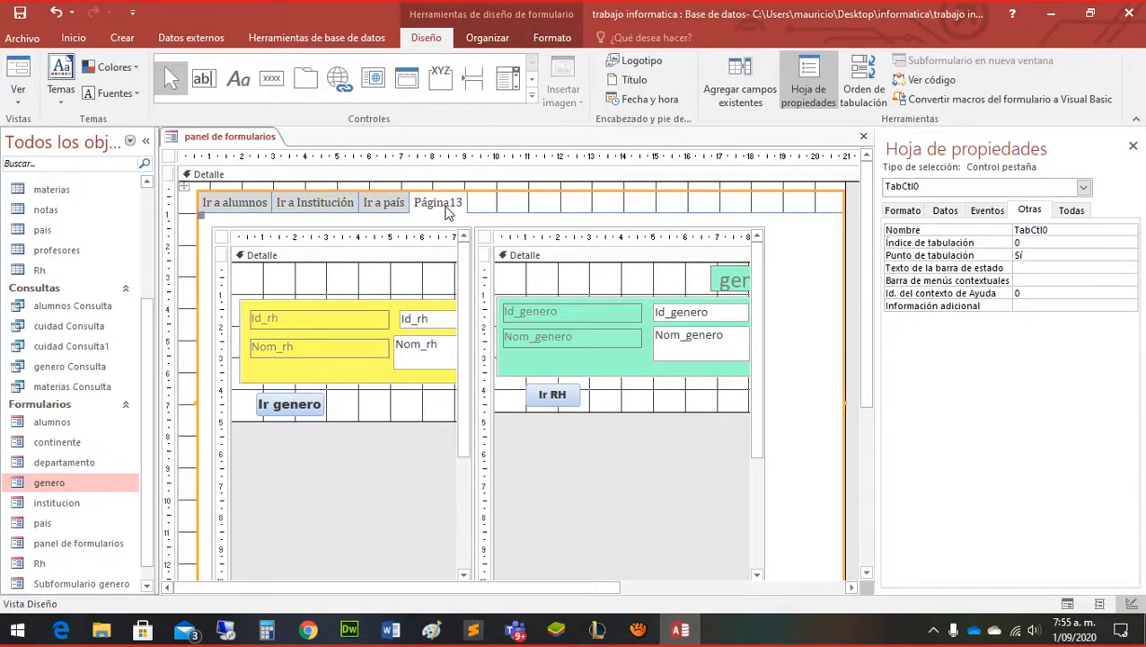
left_click(444, 209)
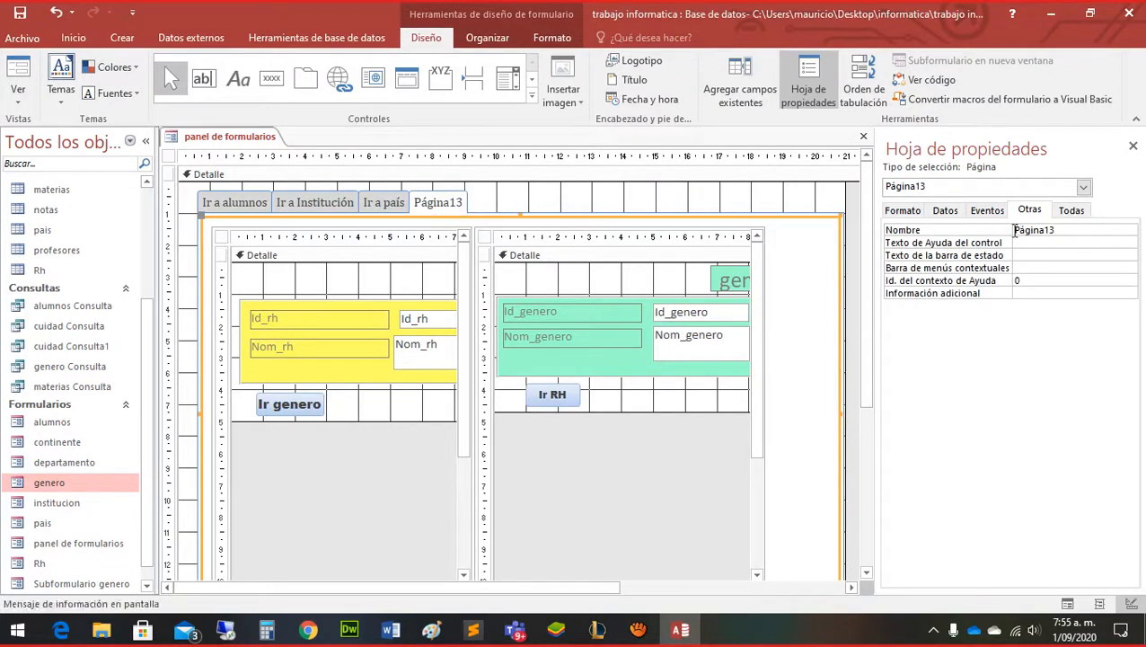
left_click(1001, 231)
type("Ir")
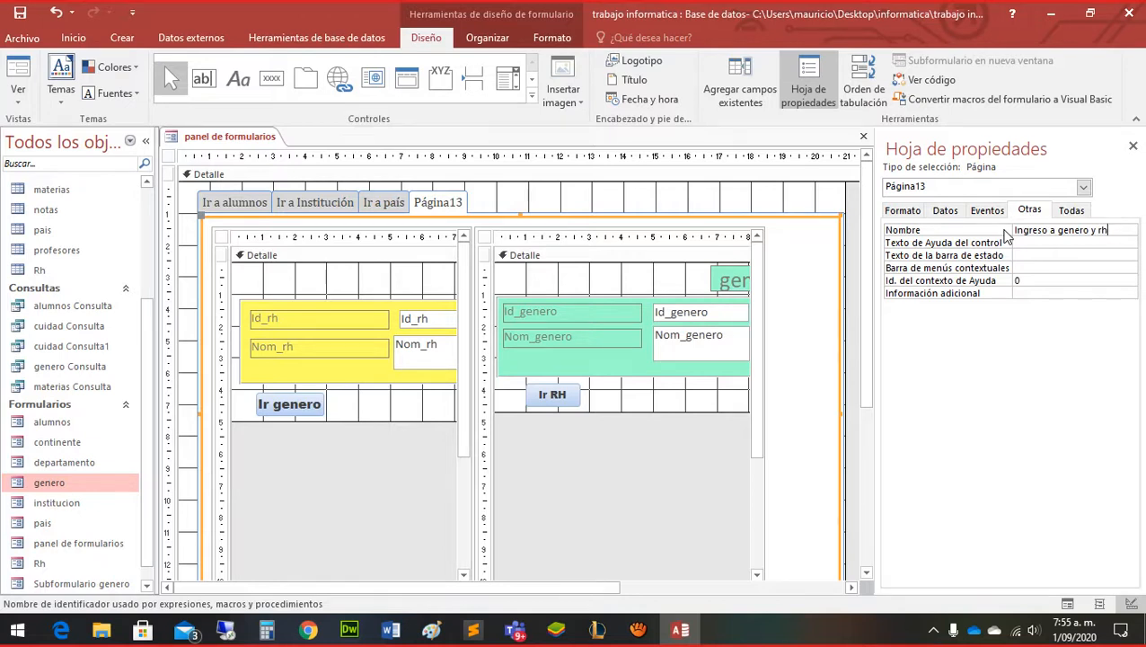
key("Return")
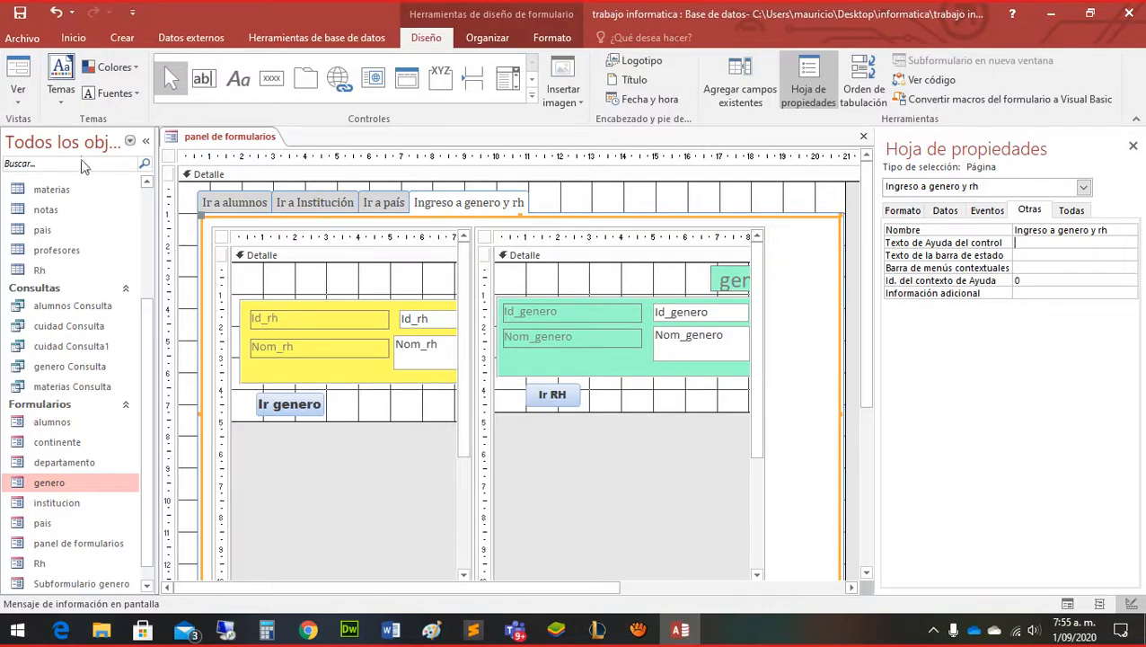
Show panel de formularios in form view, then close it, saving the design changes over the earlier version
left_click(17, 79)
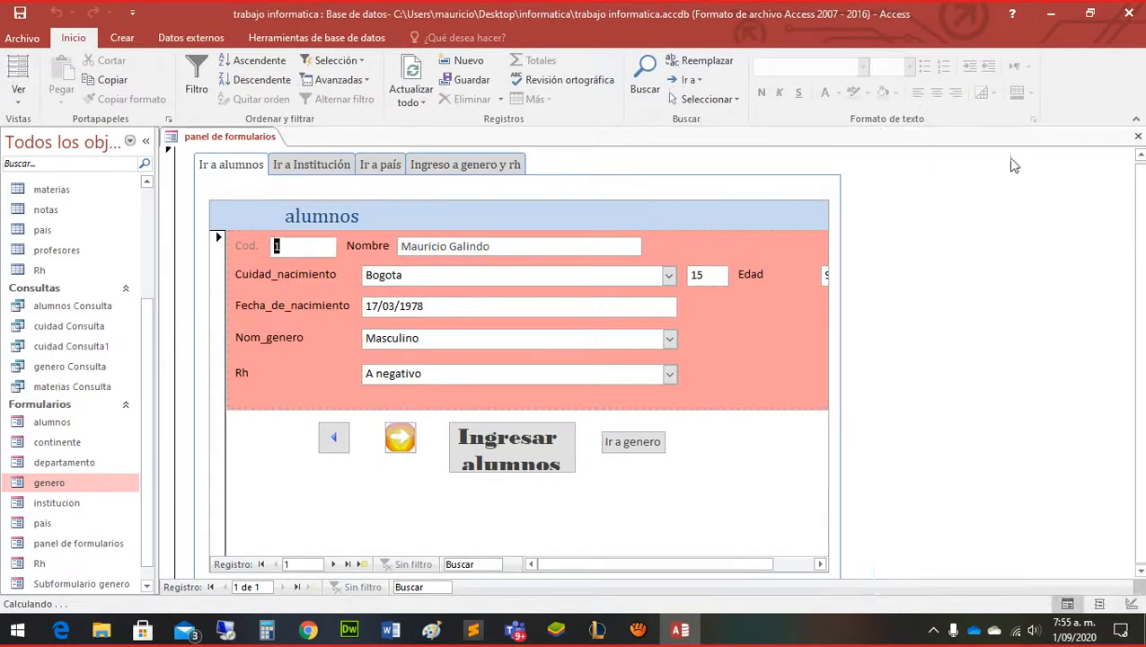
left_click(1138, 136)
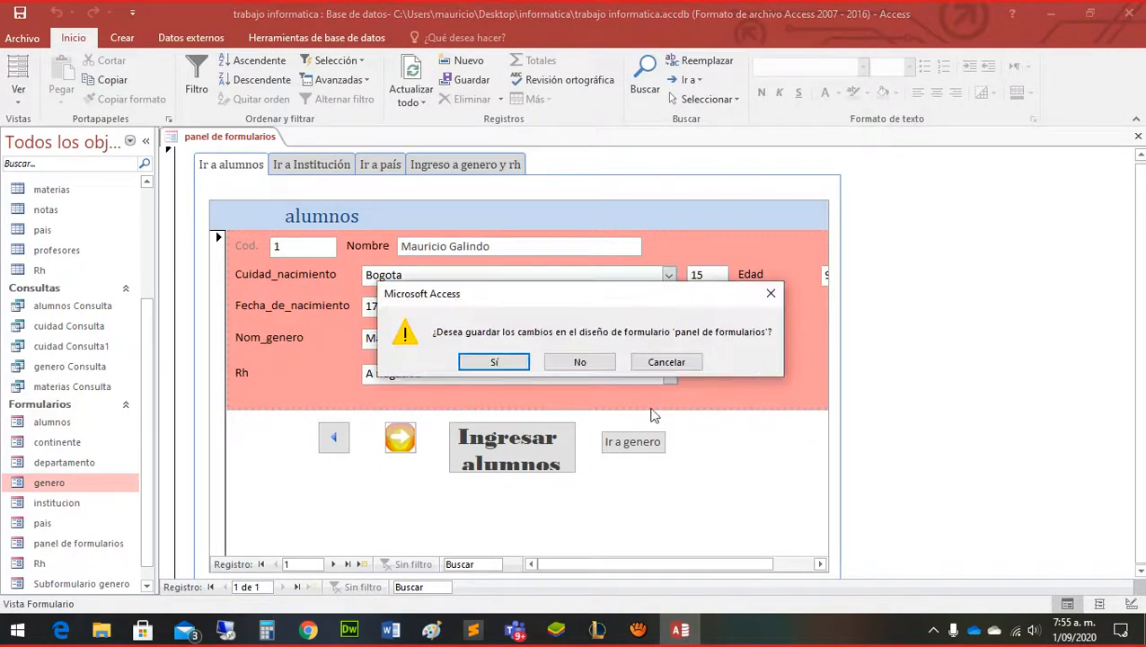
left_click(494, 362)
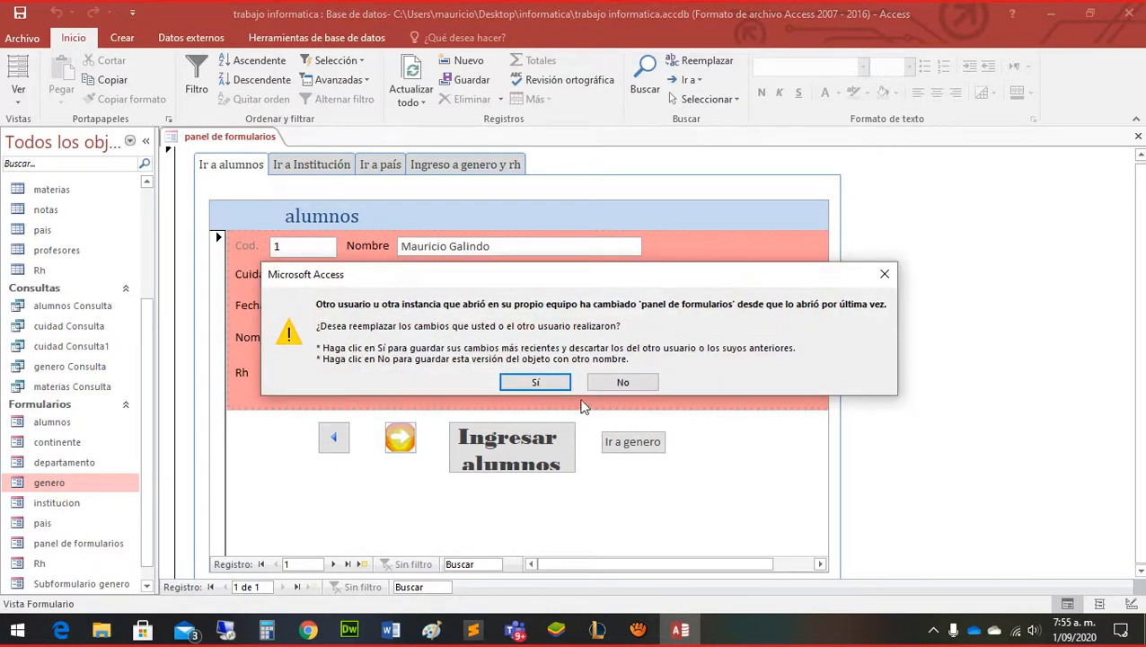
left_click(536, 382)
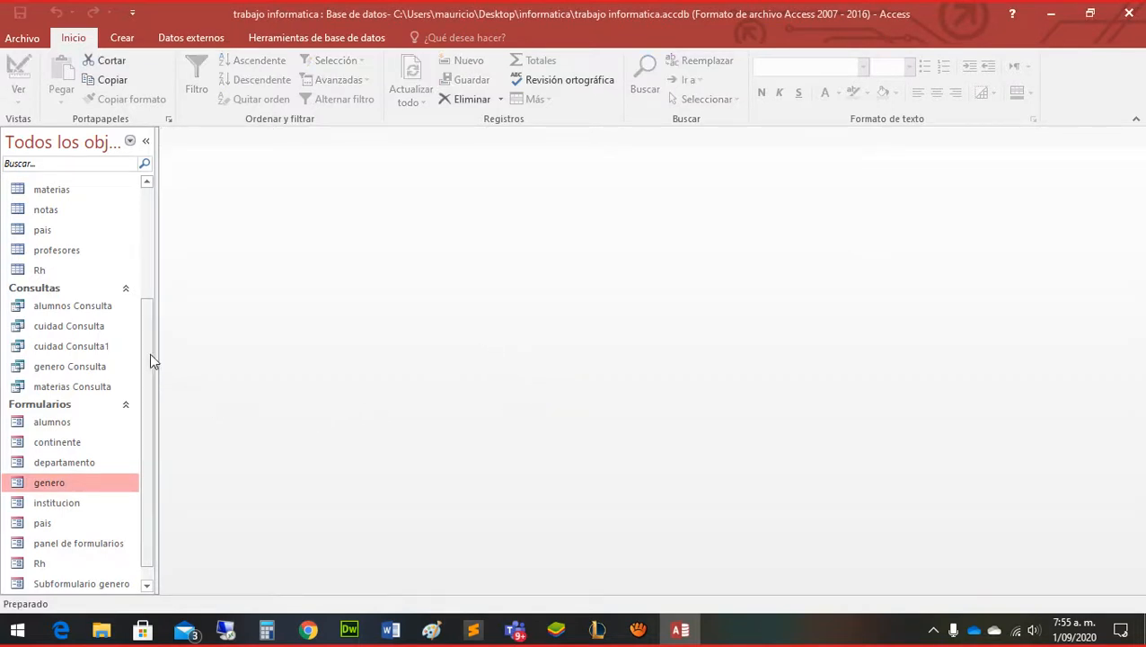
View the records of the alumnos table, close it and open the notas table
left_click_drag(149, 353, 138, 207)
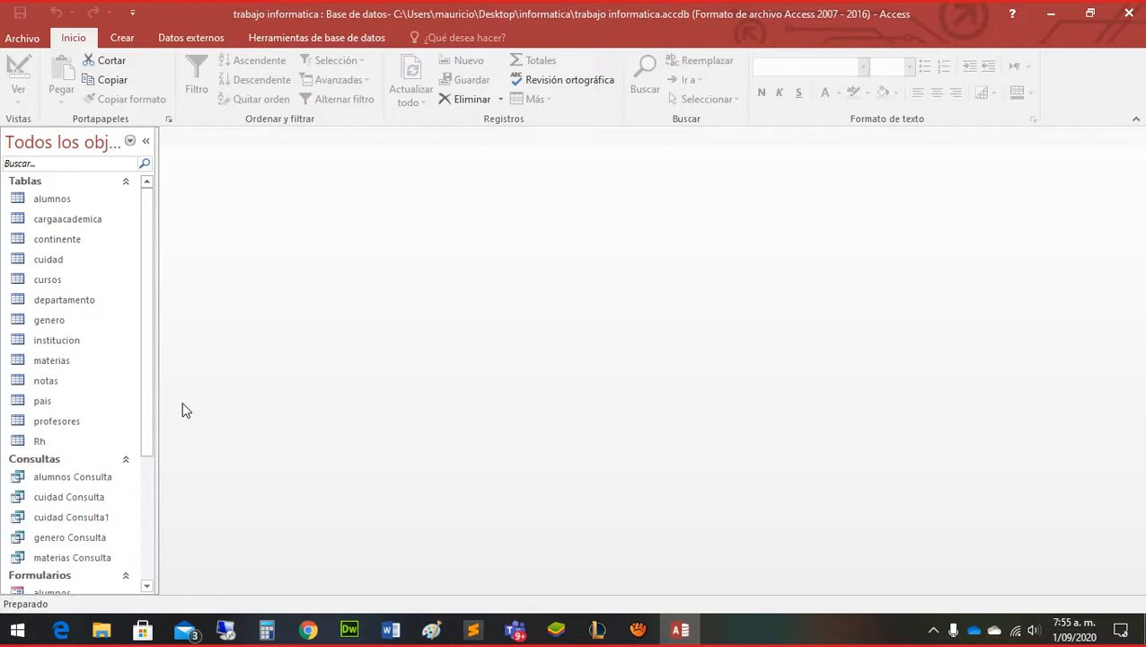
left_click(36, 200)
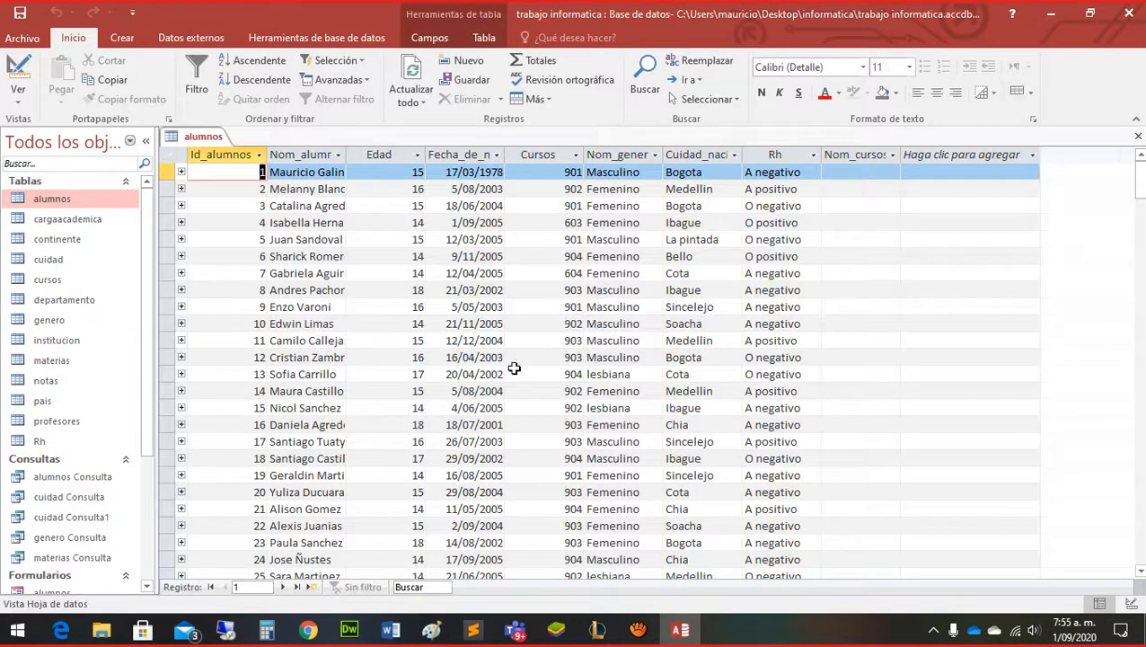
left_click(1138, 136)
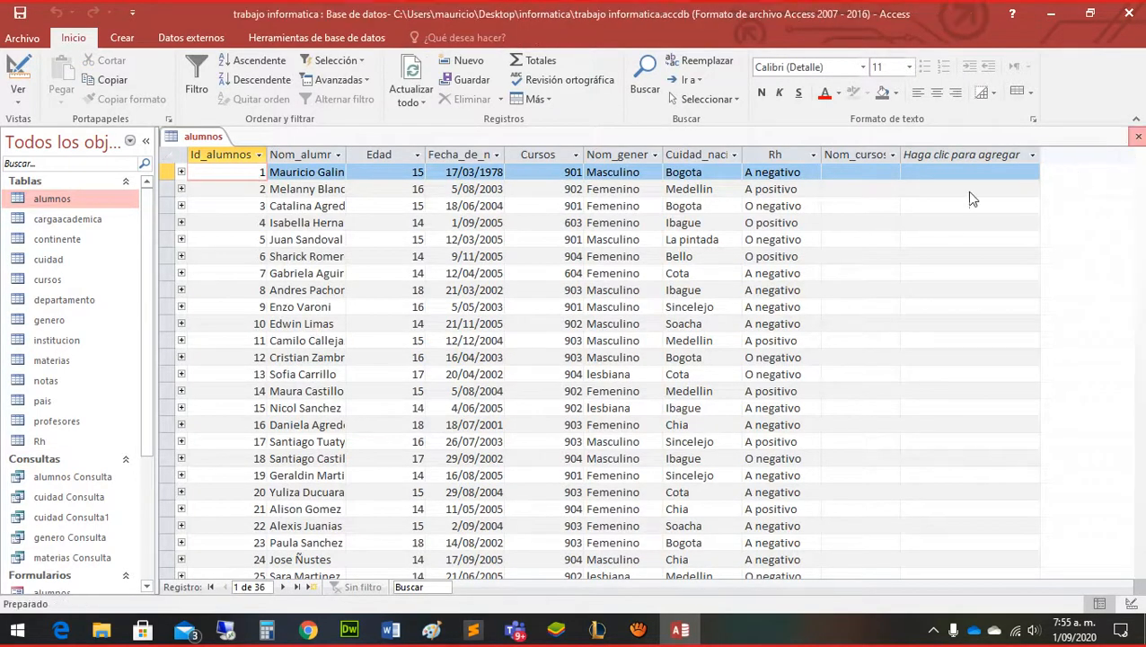
double_click(52, 384)
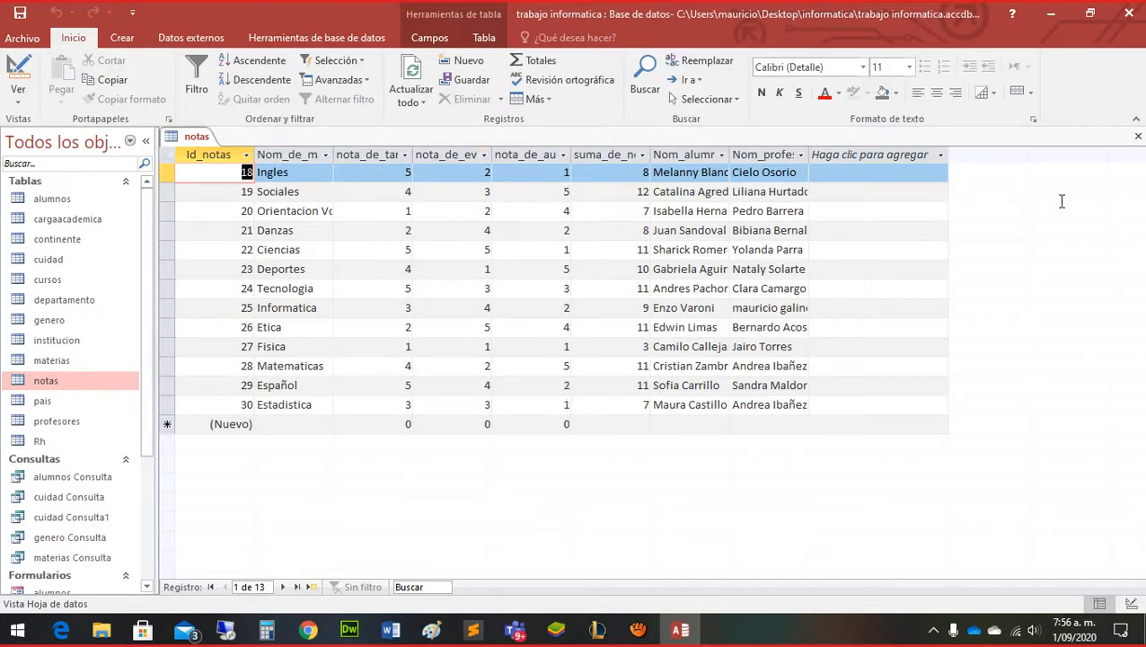
Close the notas table and view the records of the cargaacademica table
left_click(1138, 136)
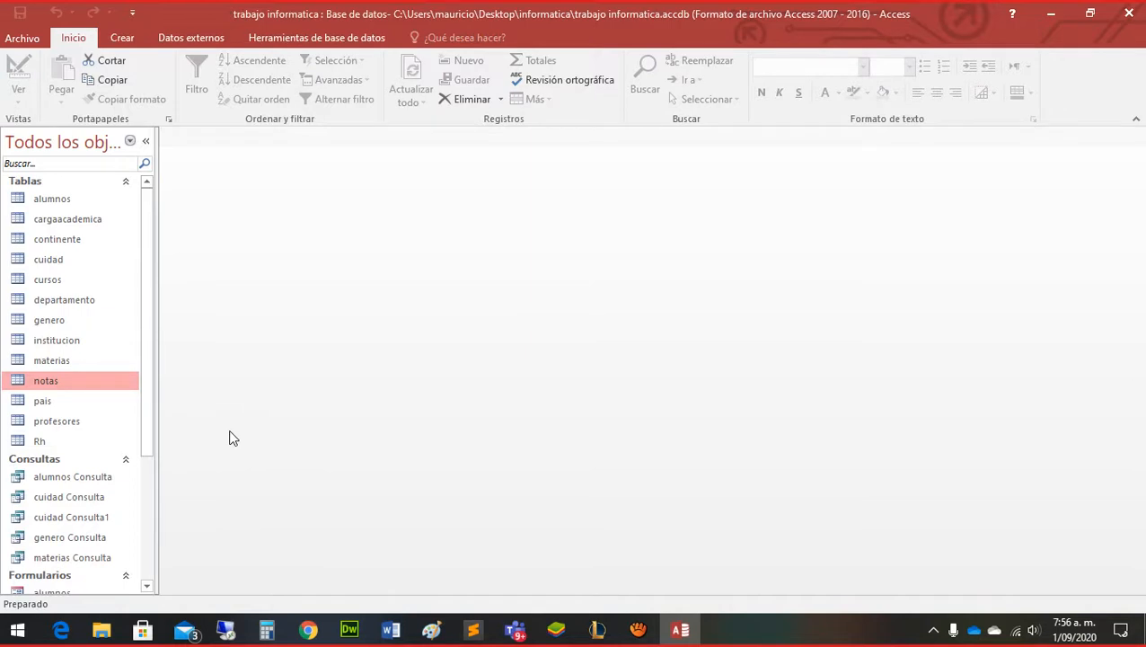
double_click(56, 218)
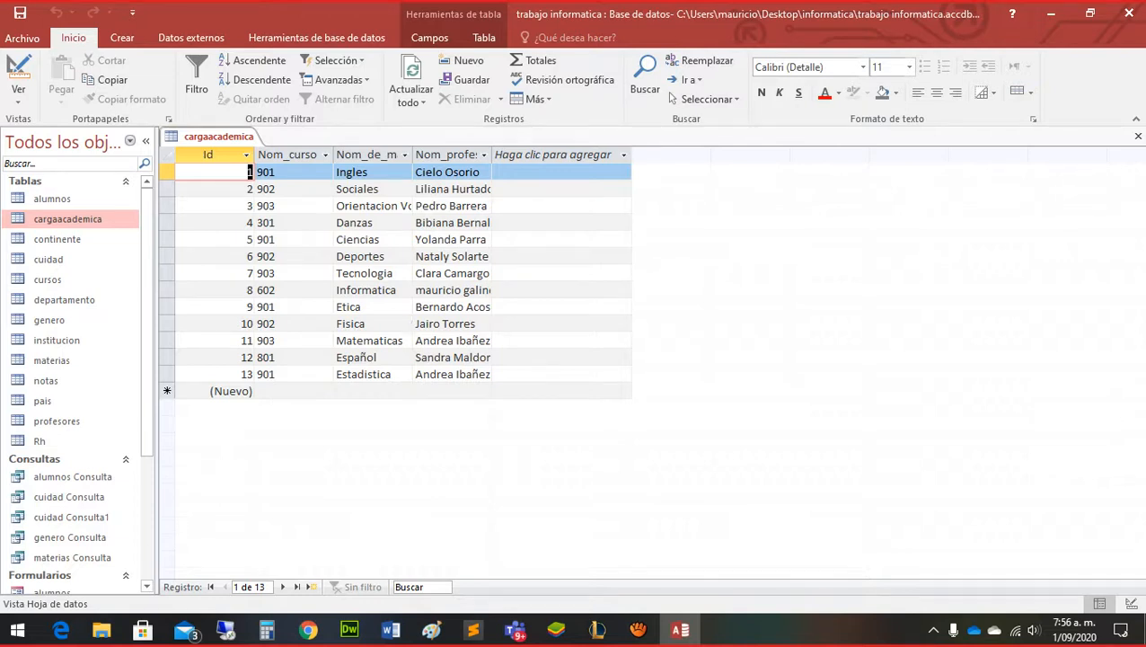
Widen the nota_de_tareas, nota_de_evalu, nota_de_autoeva and suma_de_notas columns of the notas table, then close both open tables, saving the notas layout
double_click(49, 379)
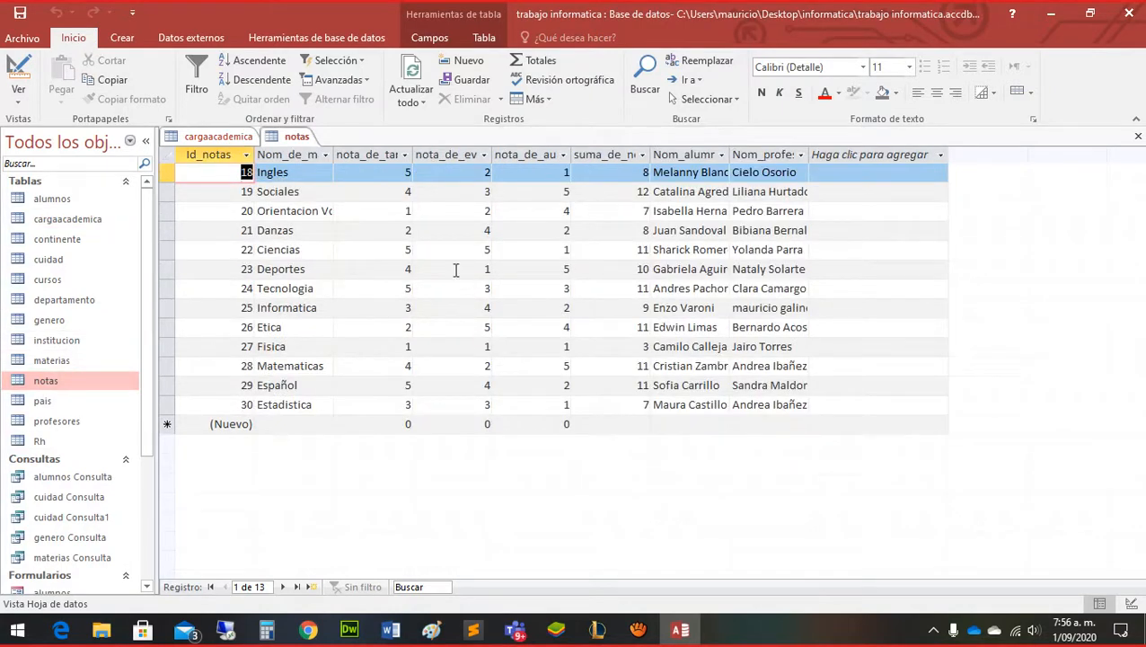
left_click_drag(412, 152, 475, 154)
left_click_drag(556, 155, 603, 154)
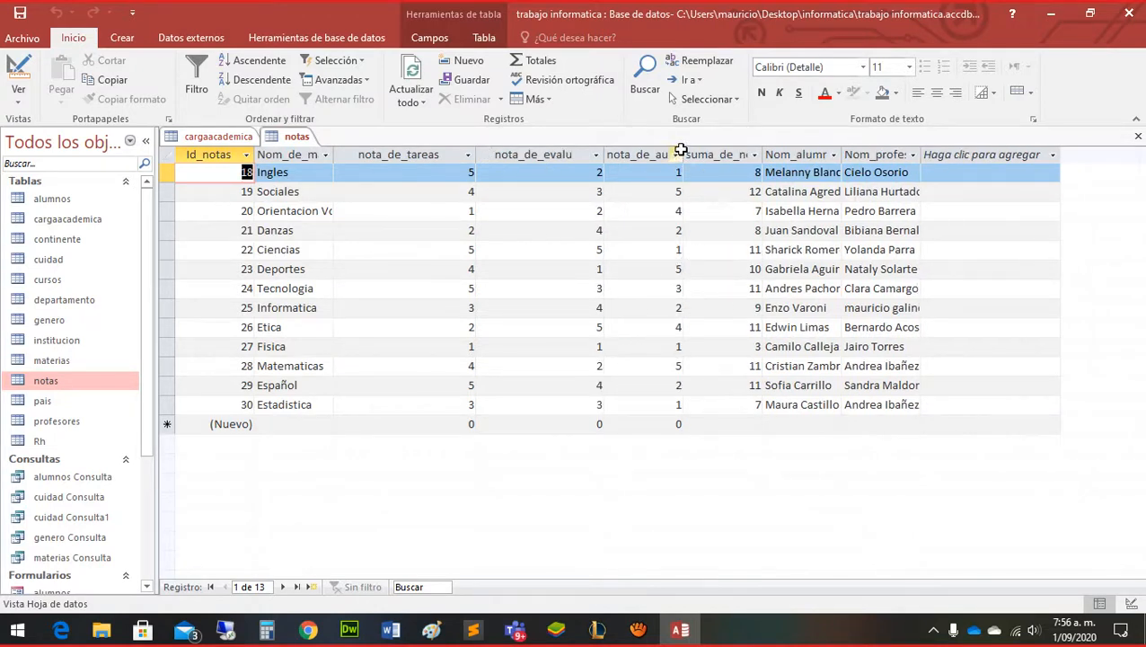
left_click_drag(684, 155, 731, 154)
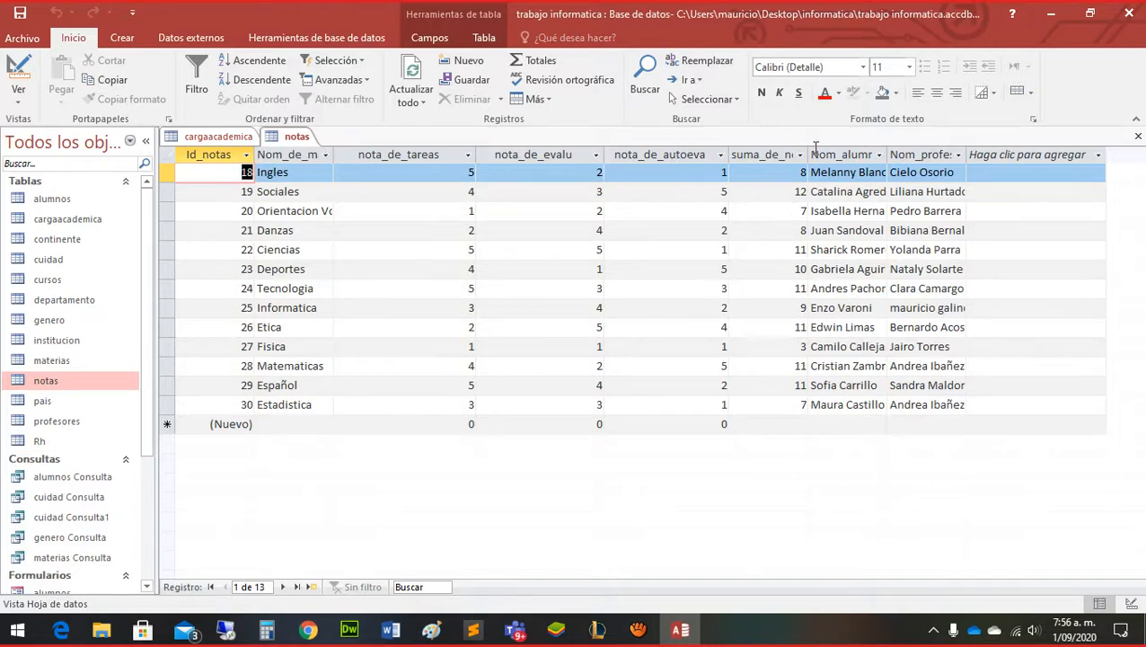
left_click_drag(809, 154, 849, 153)
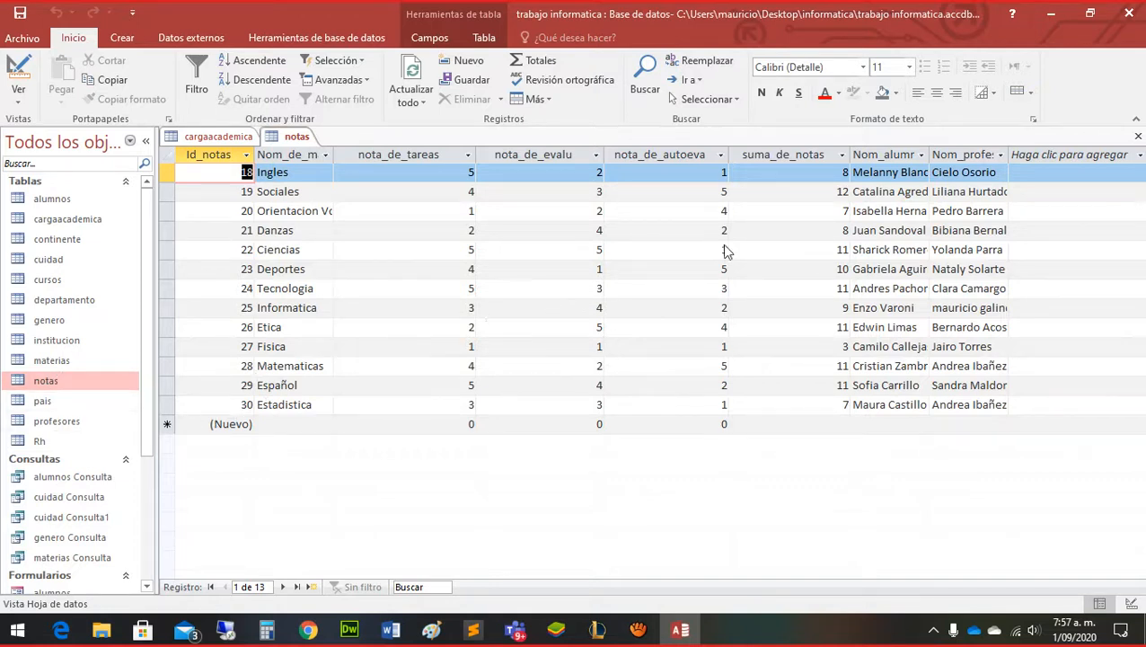
left_click(1139, 136)
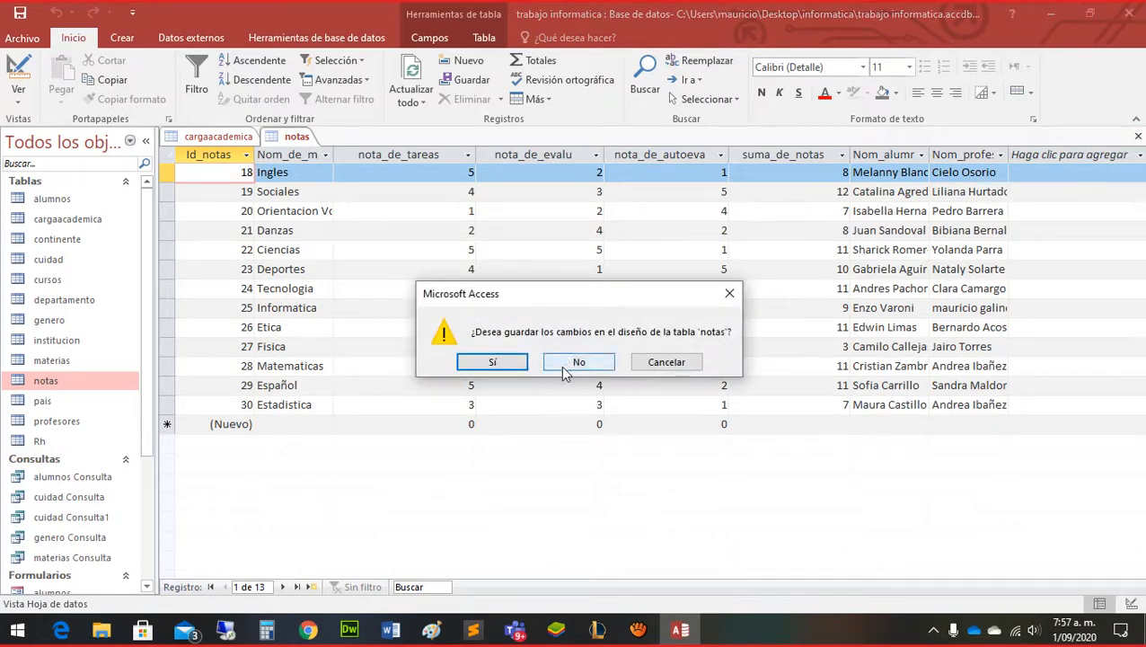
left_click(500, 364)
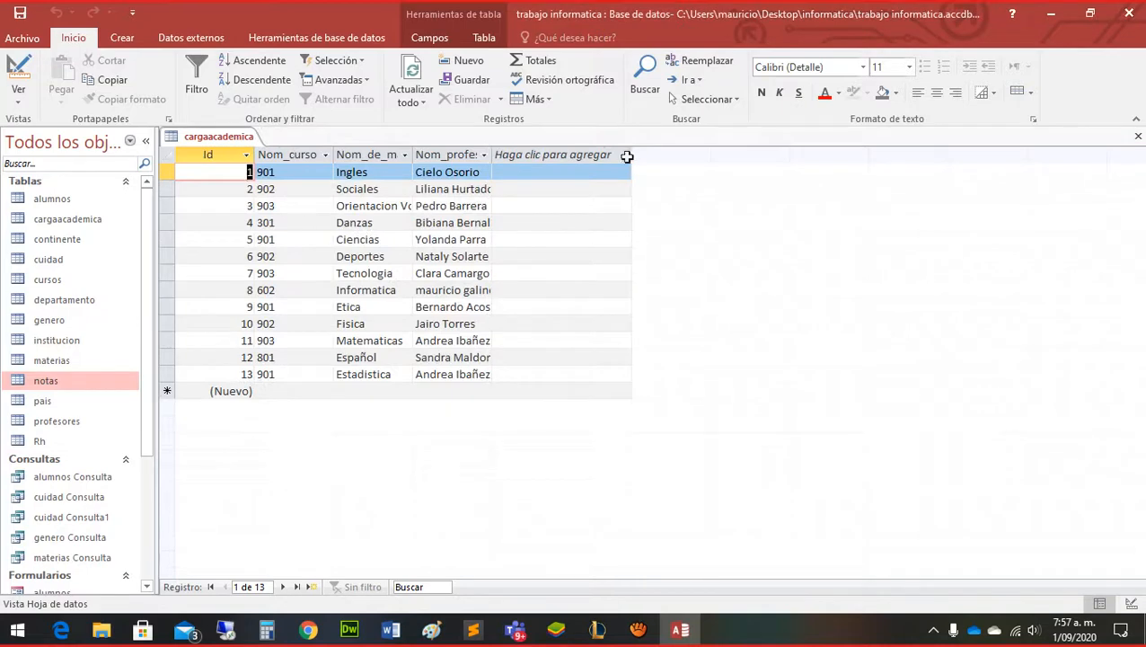
left_click(1139, 137)
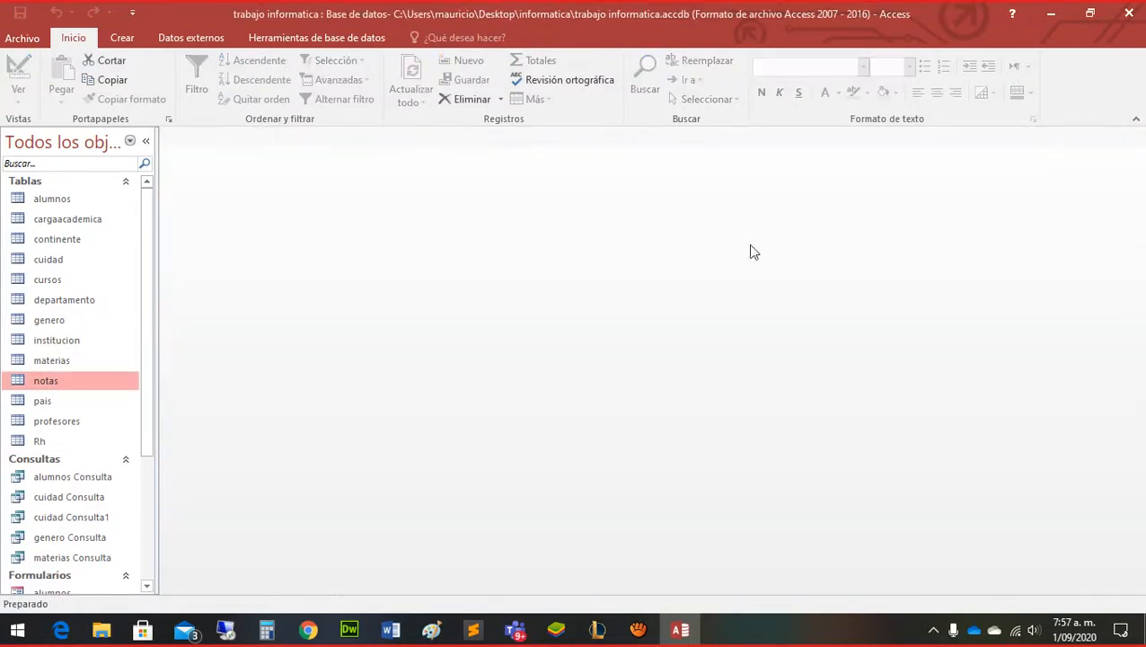
Create a query in design view containing the cargaacademica and alumnos tables
left_click(136, 36)
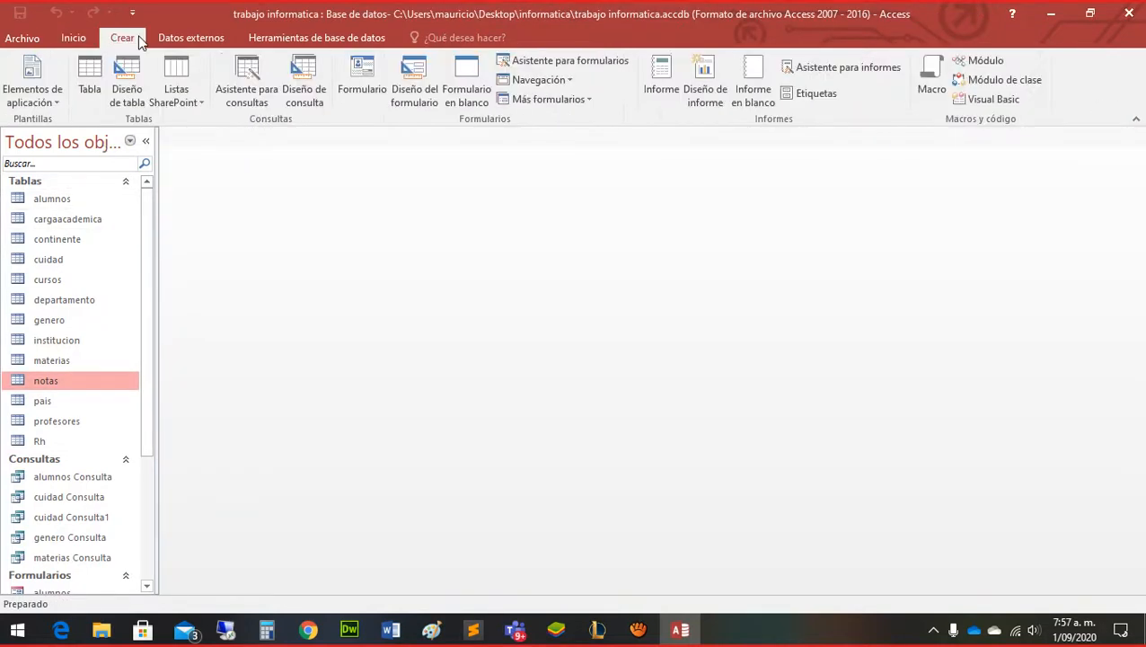
left_click(244, 87)
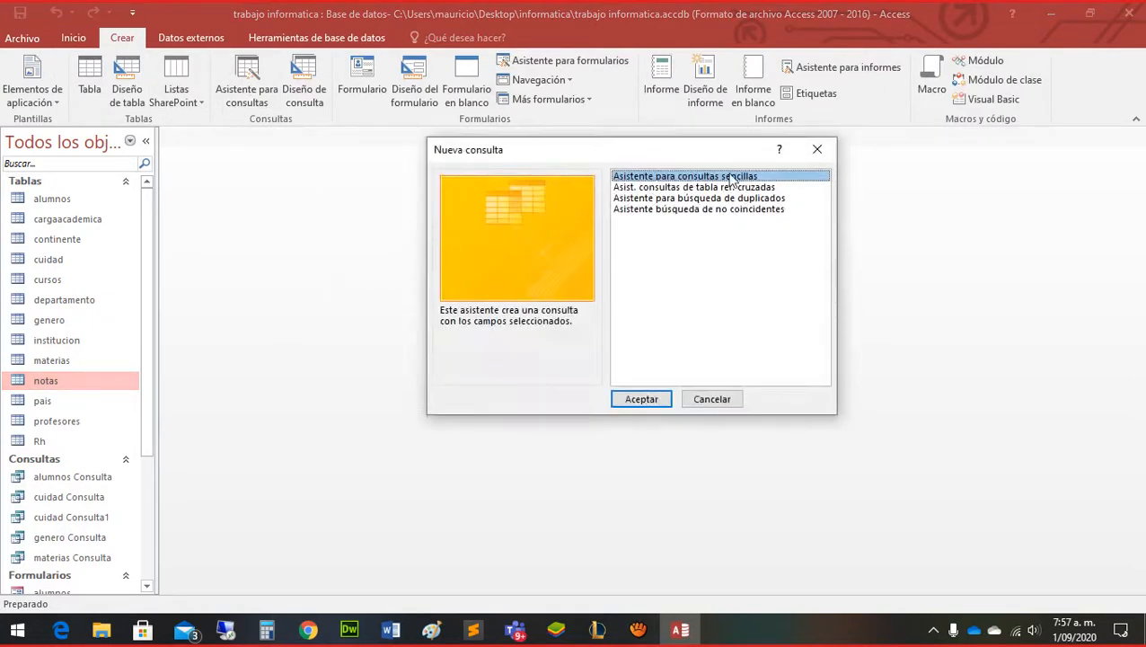
left_click(819, 150)
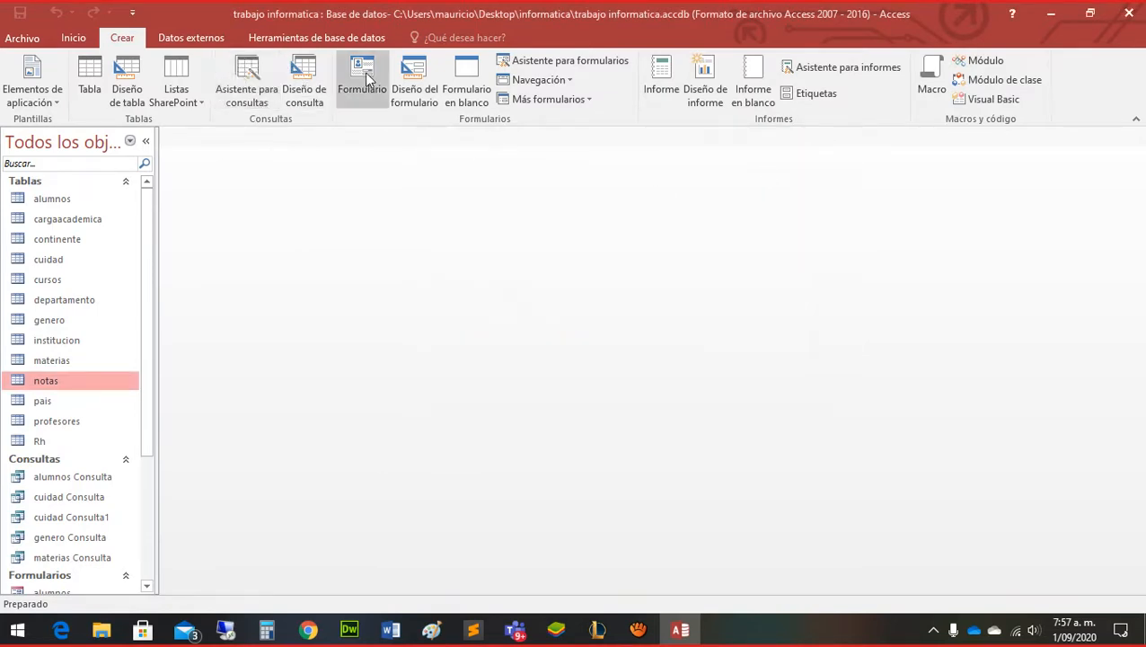
left_click(304, 92)
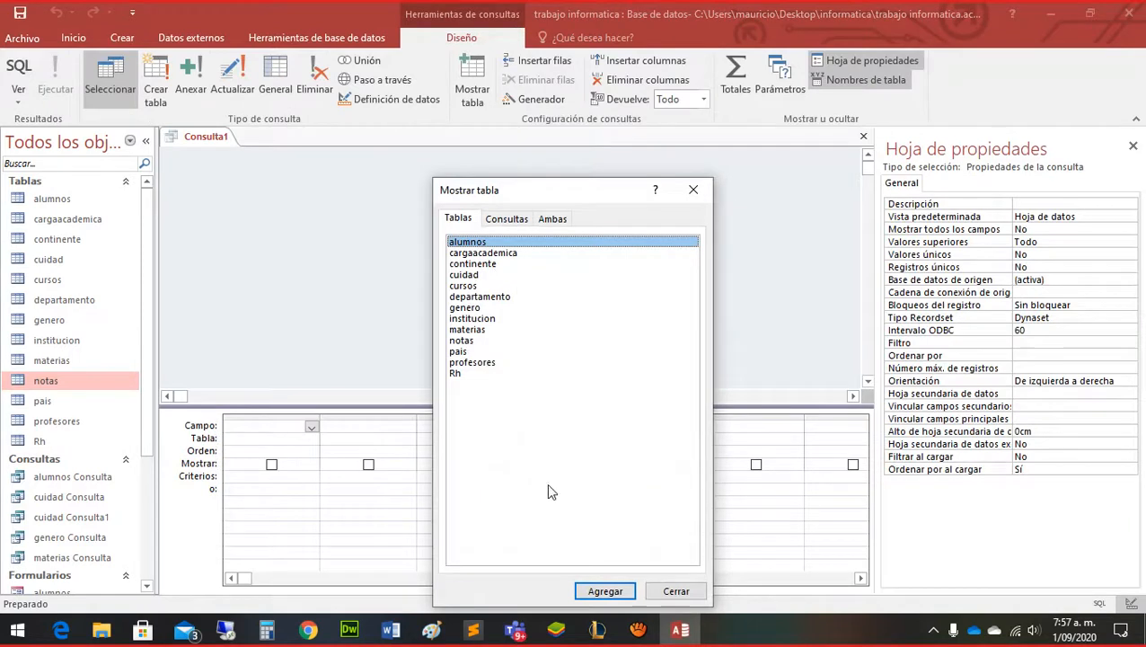
left_click(480, 255)
double_click(481, 255)
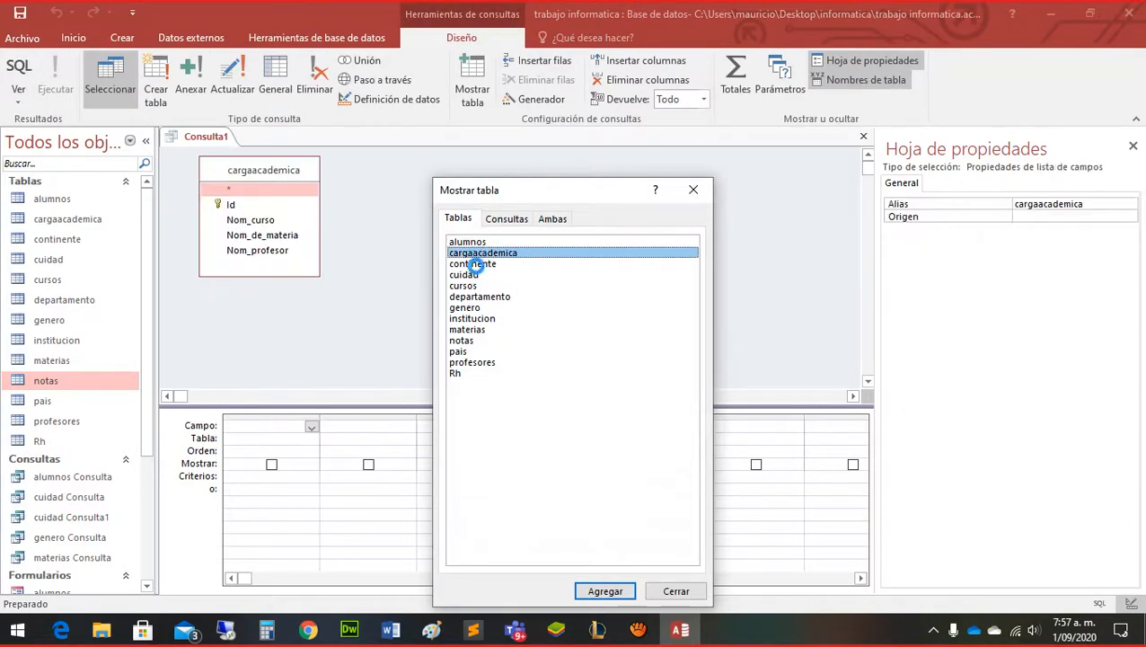
double_click(464, 242)
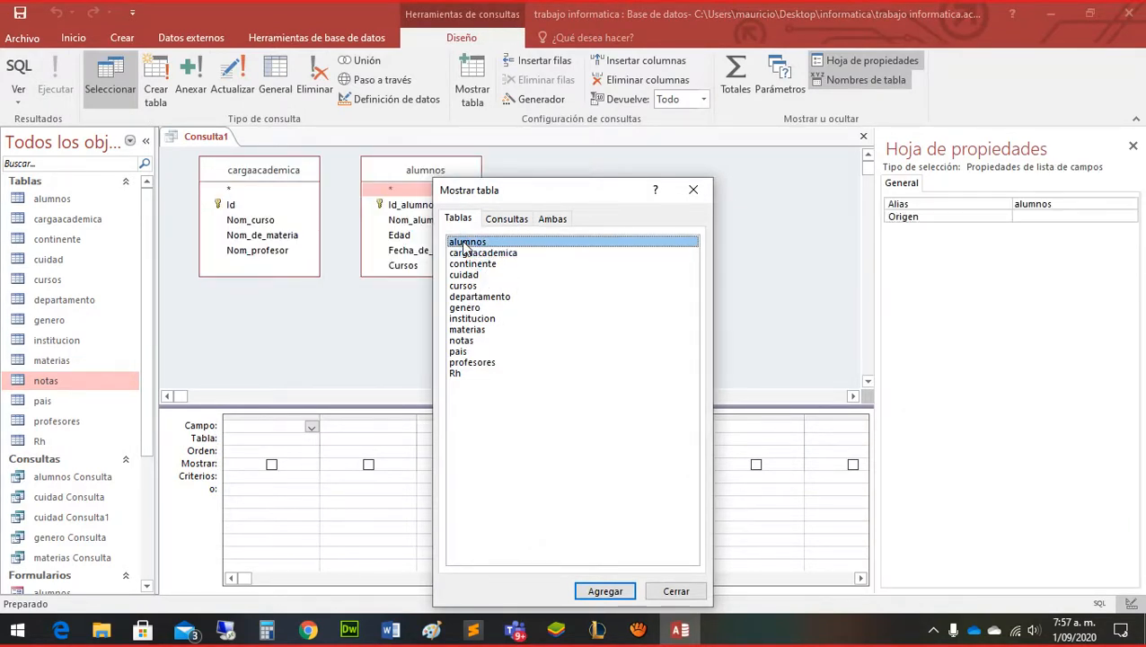
left_click(691, 190)
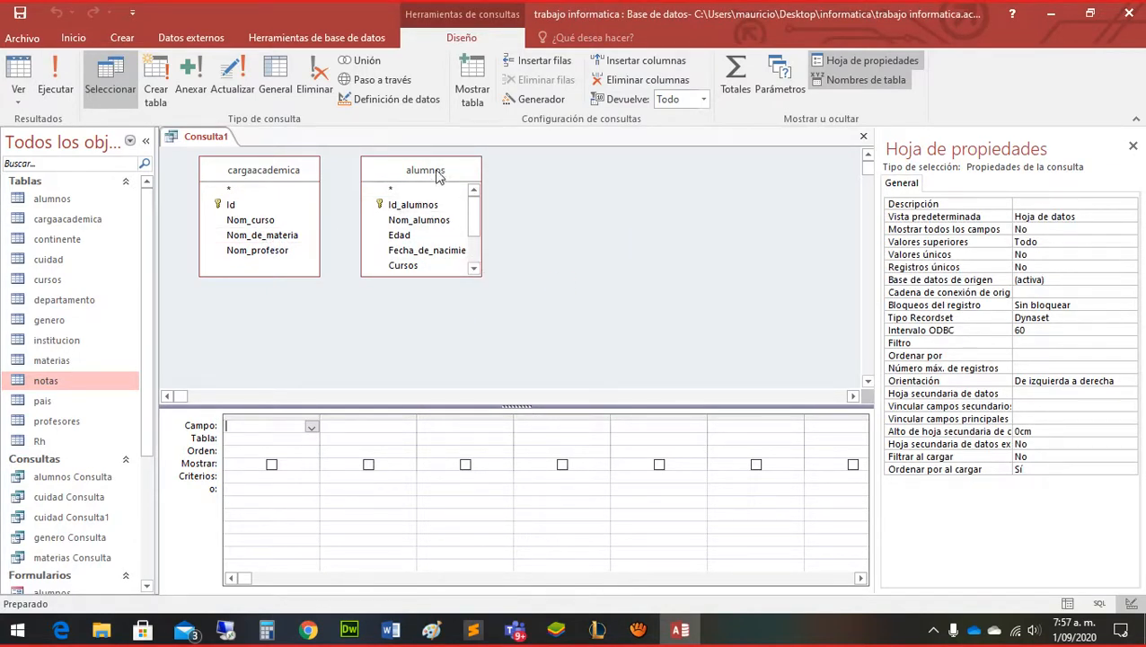
Insert the cursos table between cargaacademica and alumnos, and add its Nom_curso field to the query
left_click_drag(435, 171, 589, 171)
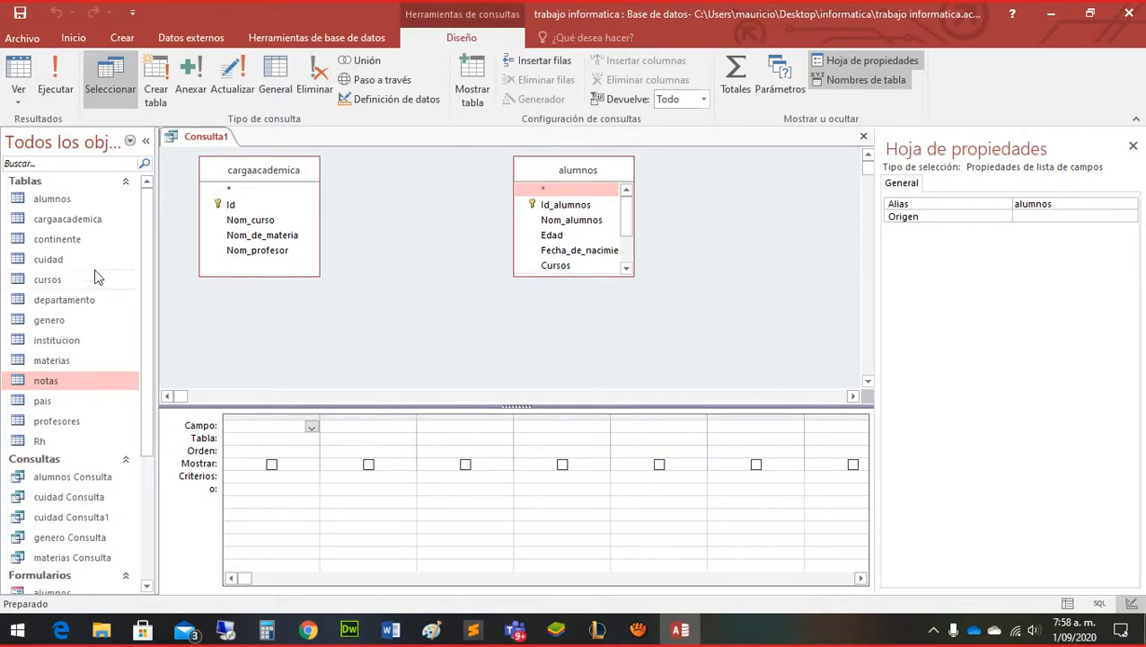
left_click_drag(48, 279, 422, 178)
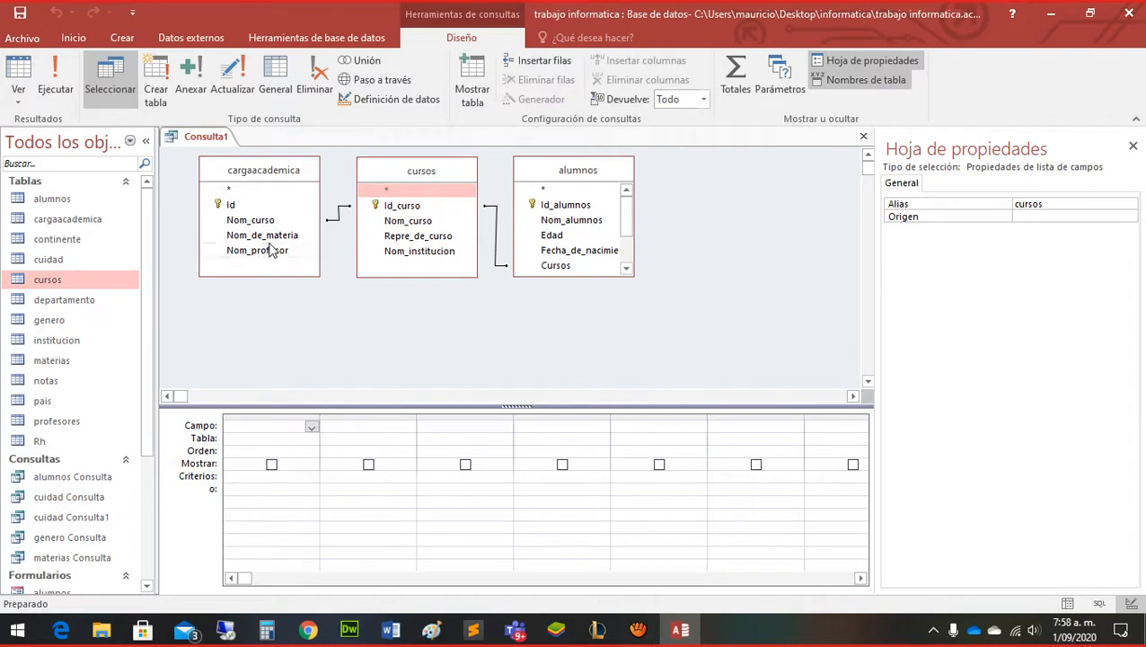
left_click(404, 225)
double_click(403, 225)
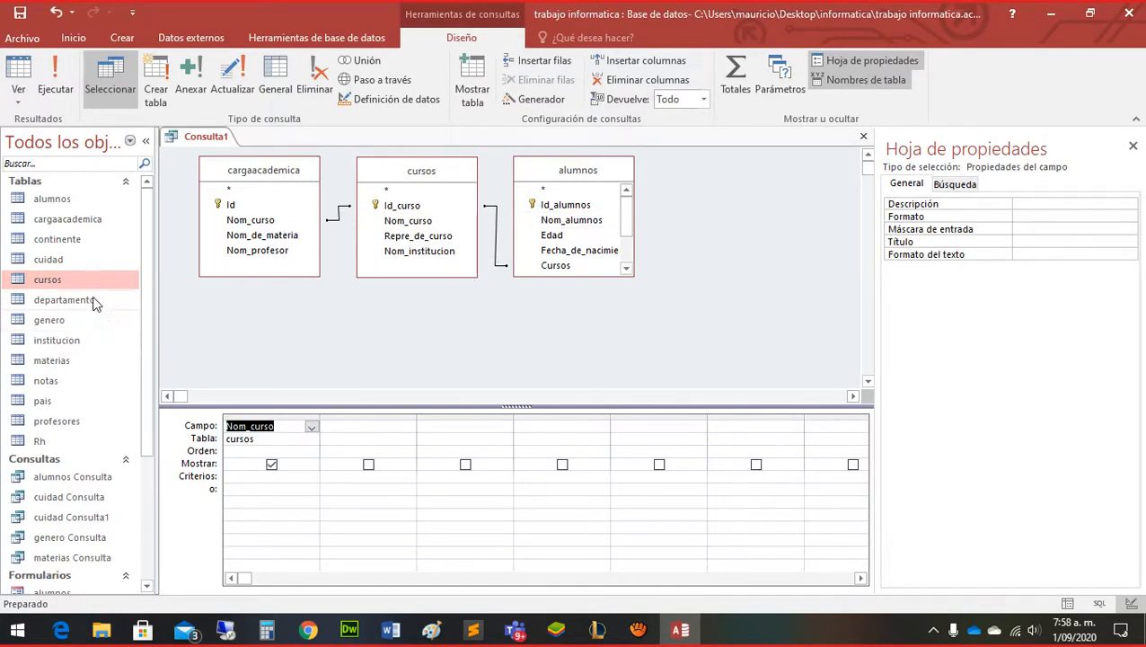
Check the materias table, then add it to the query below cargaacademica with its Nom_de_materia field as the second column
double_click(56, 360)
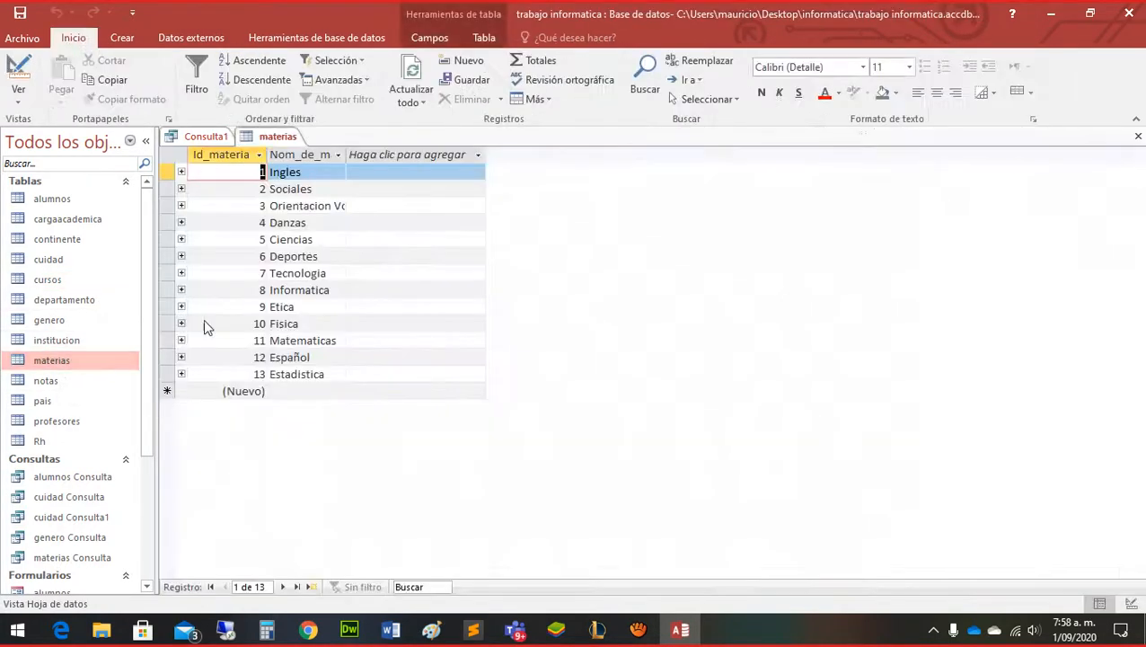
left_click(1139, 135)
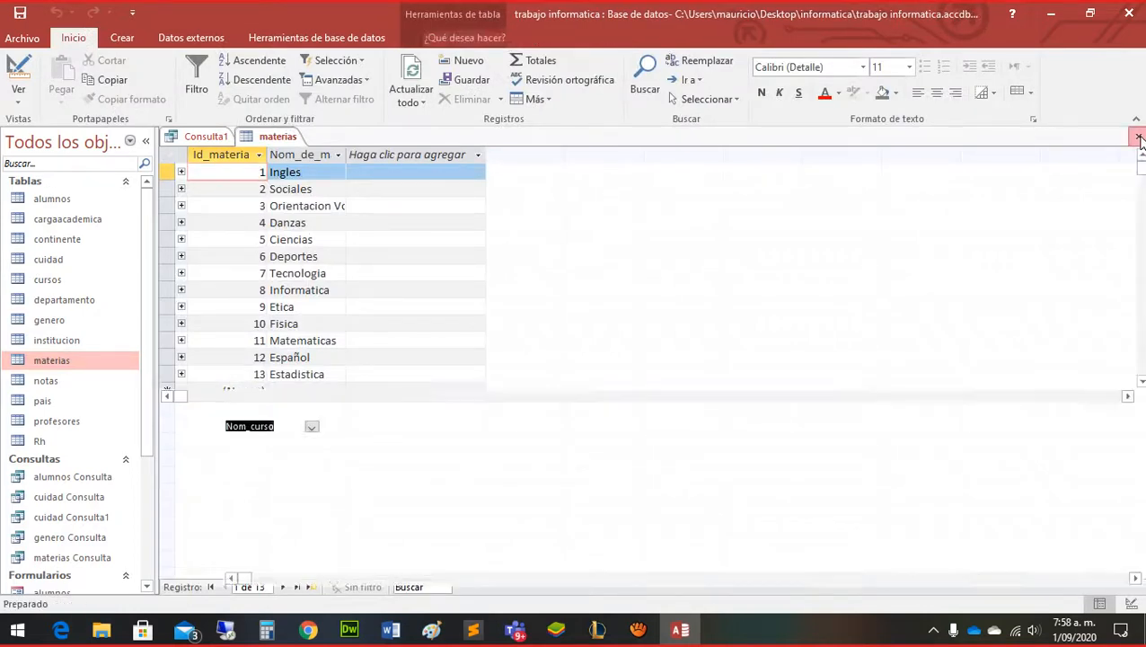
left_click_drag(36, 362, 258, 302)
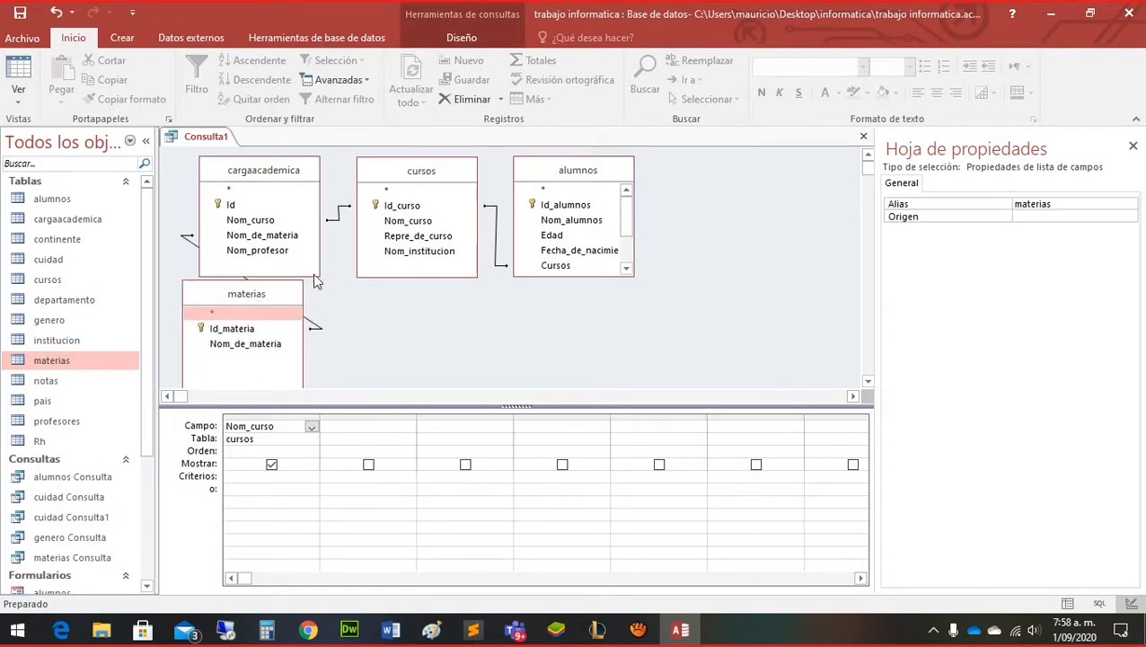
left_click_drag(251, 348, 359, 445)
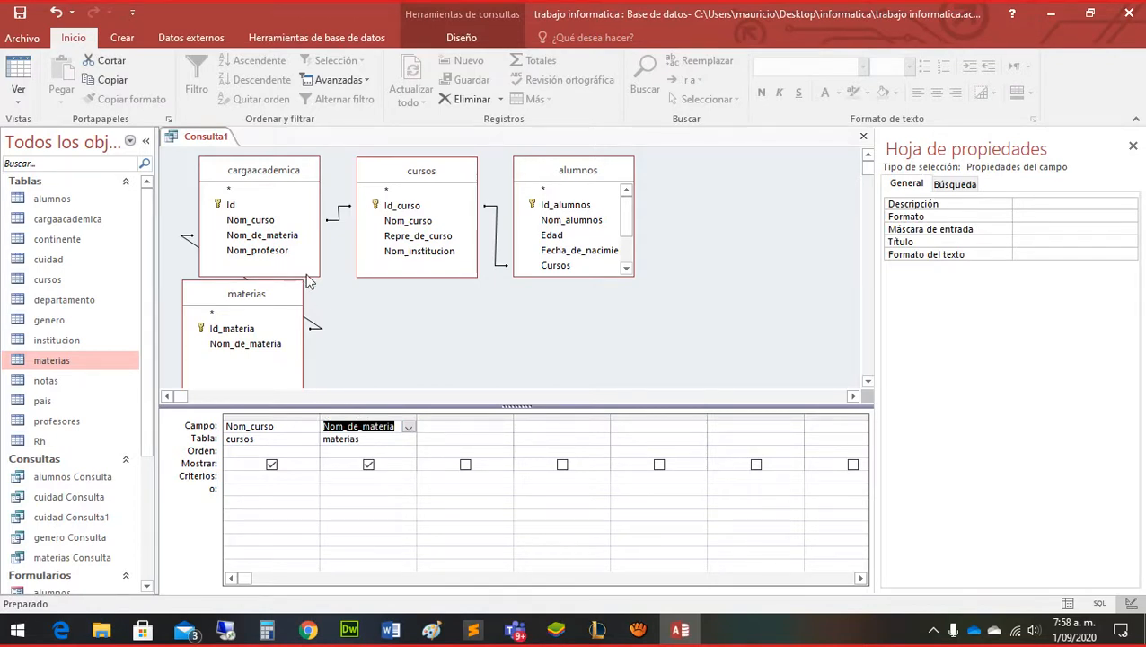
Check the records of the profesores table, close it and add the table to the query
double_click(57, 421)
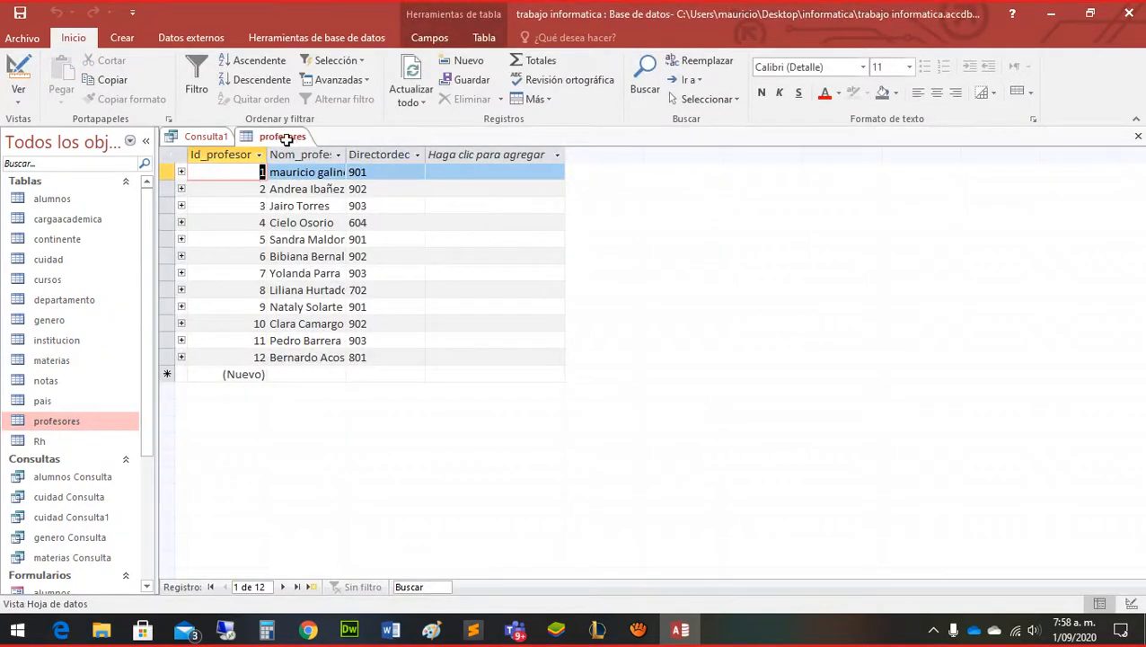
left_click(1138, 135)
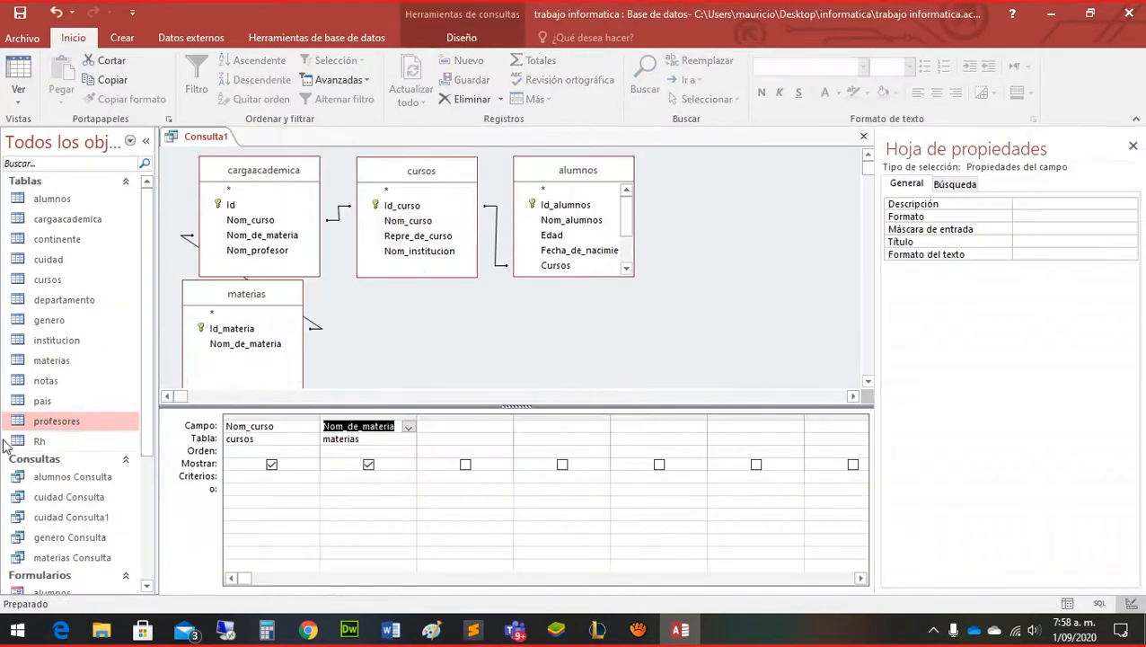
left_click_drag(265, 386, 550, 360)
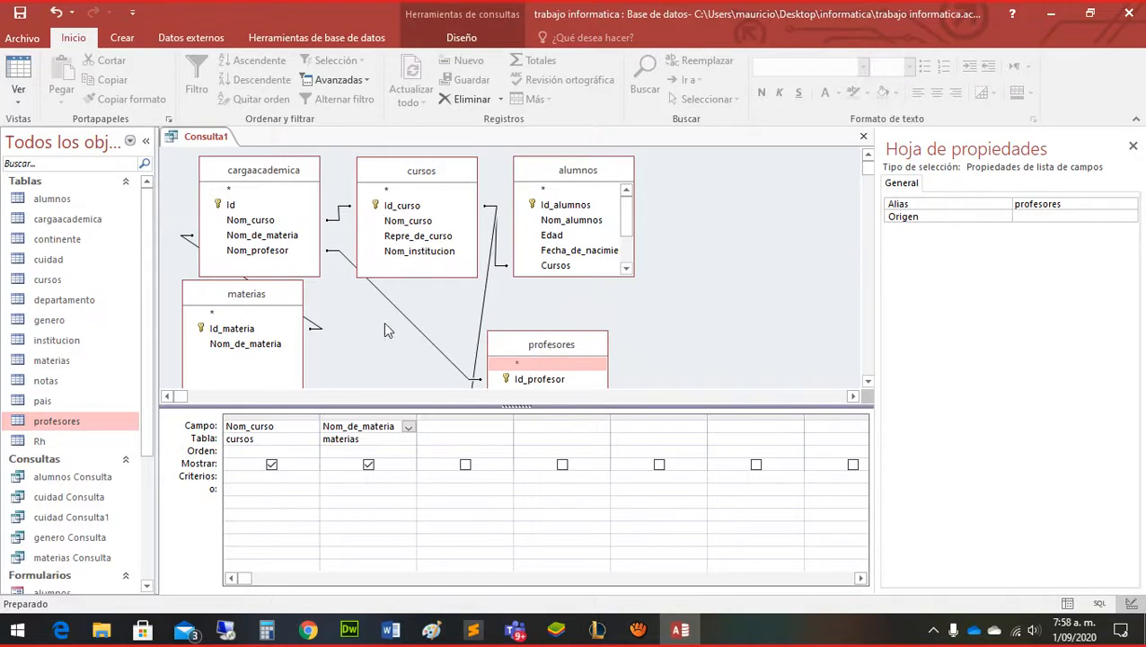
Delete the join between cursos and profesores, and move the profesores table directly below cursos
left_click(485, 308)
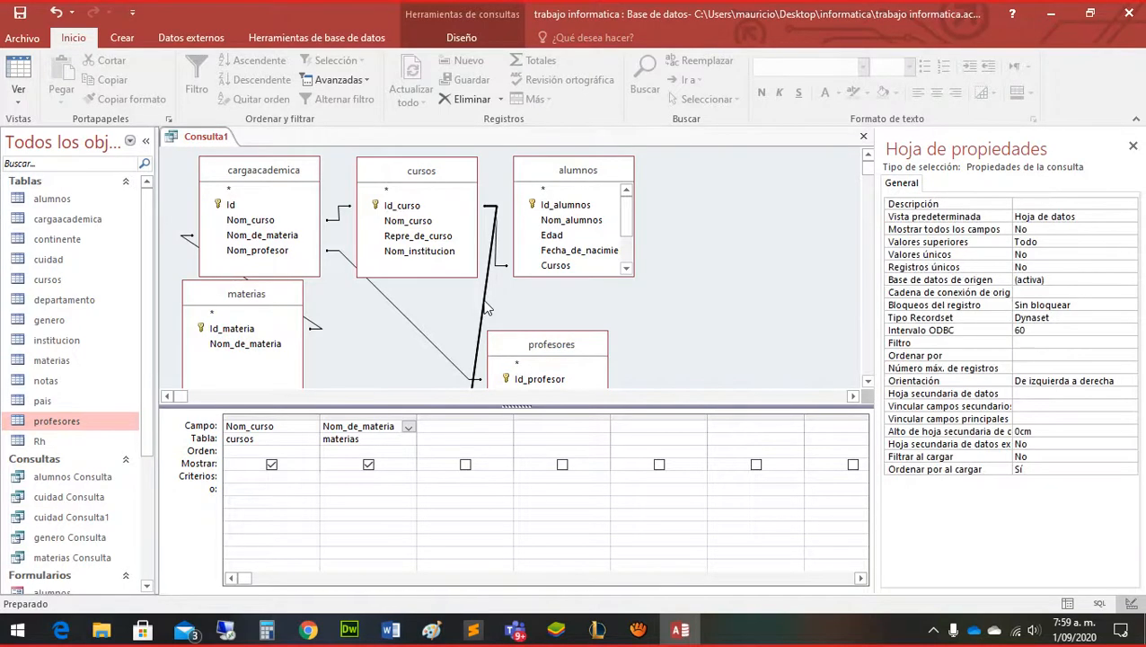
left_click(539, 343)
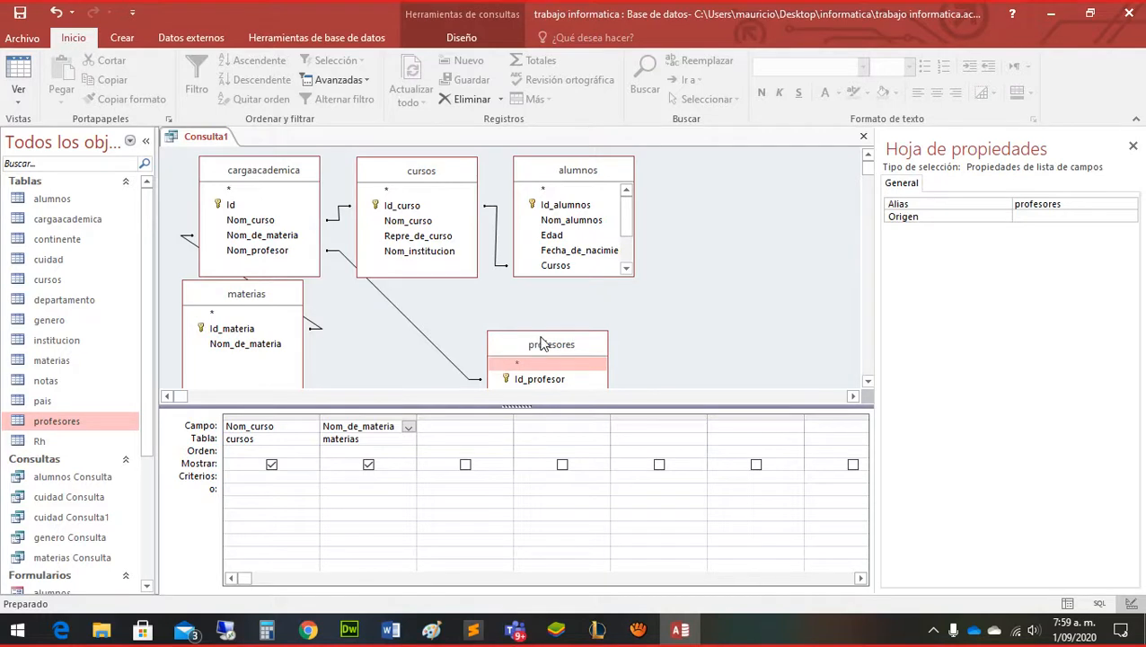
left_click_drag(518, 348, 386, 308)
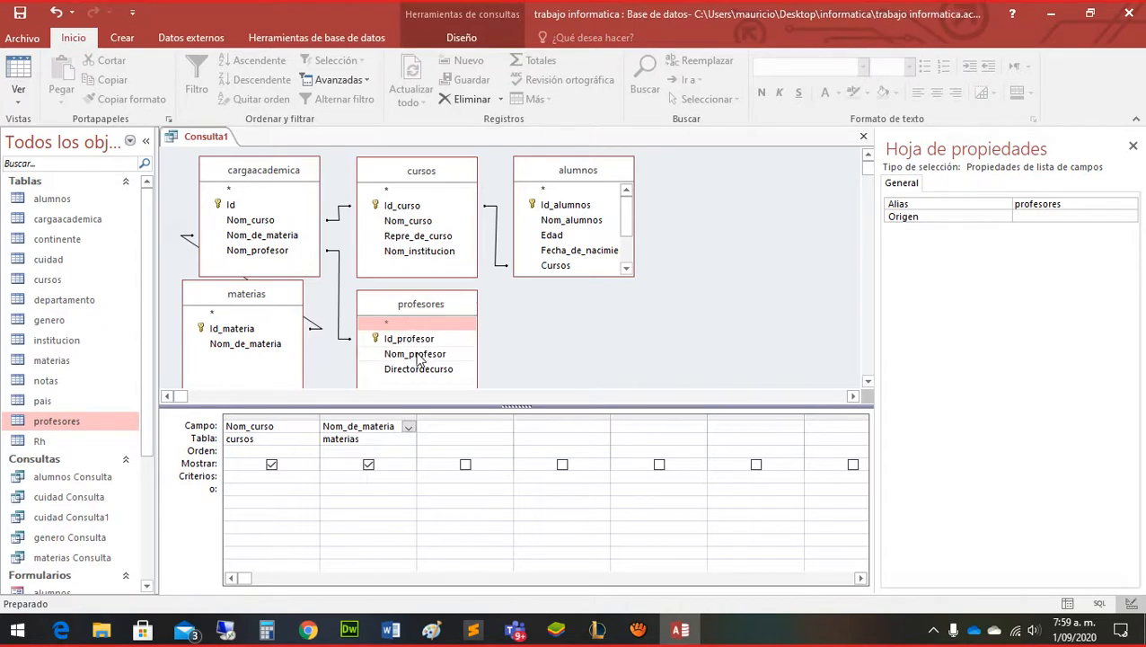
Add the Nom_profesor field from profesores as the third query column and review the results in datasheet view
left_click_drag(417, 359, 465, 431)
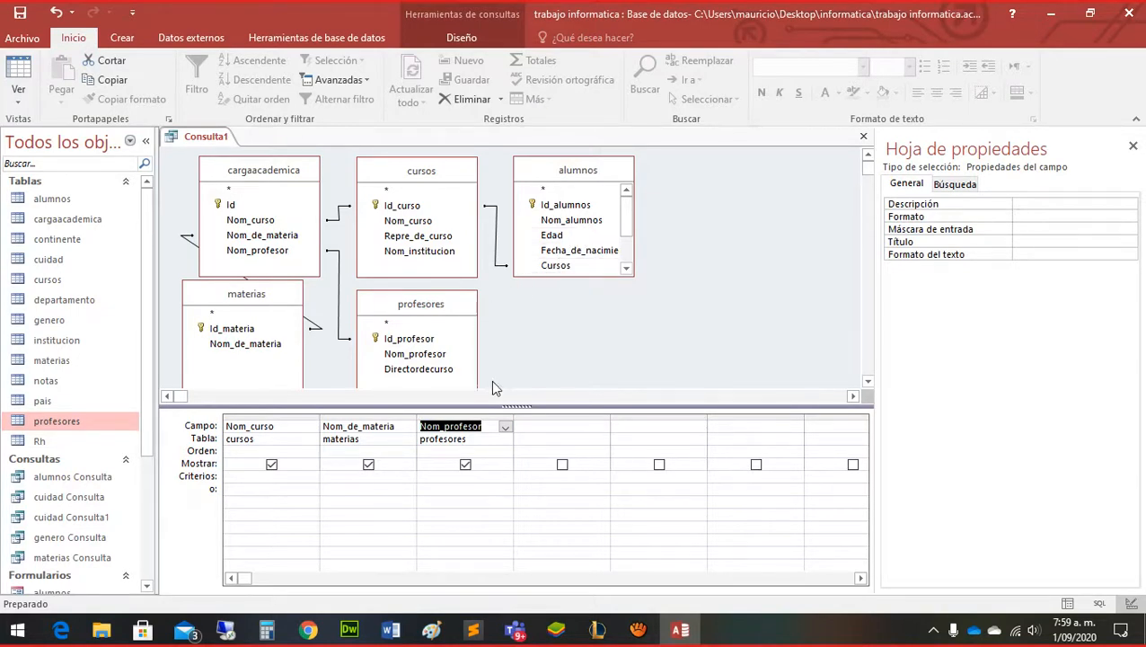
left_click(18, 73)
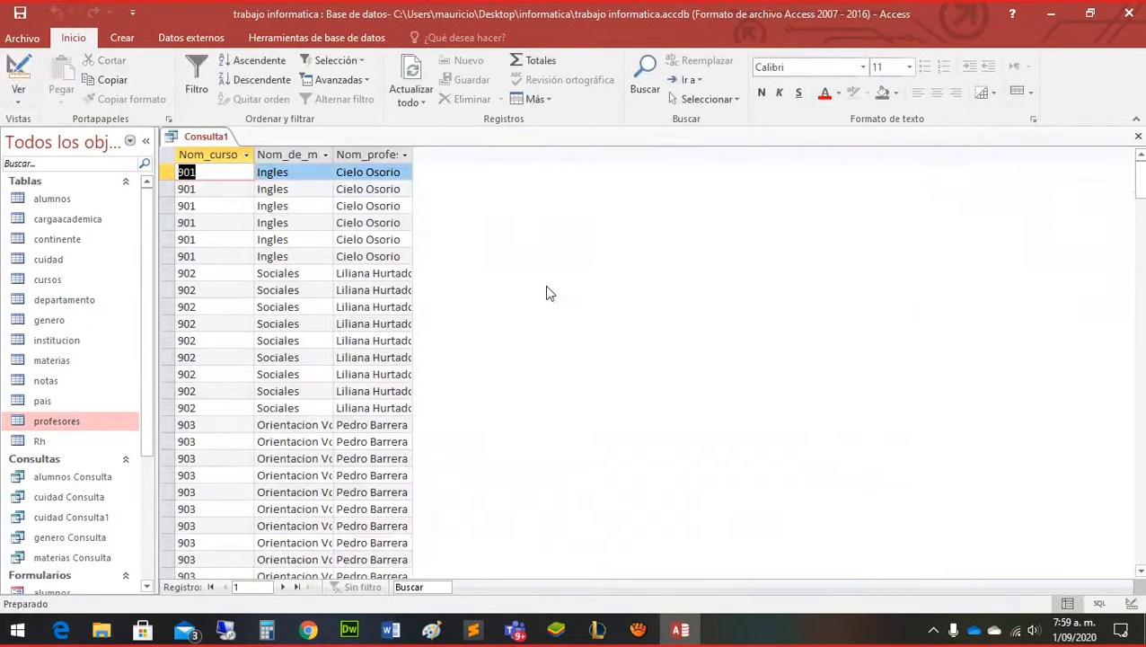
scroll(467, 337, "down", 15)
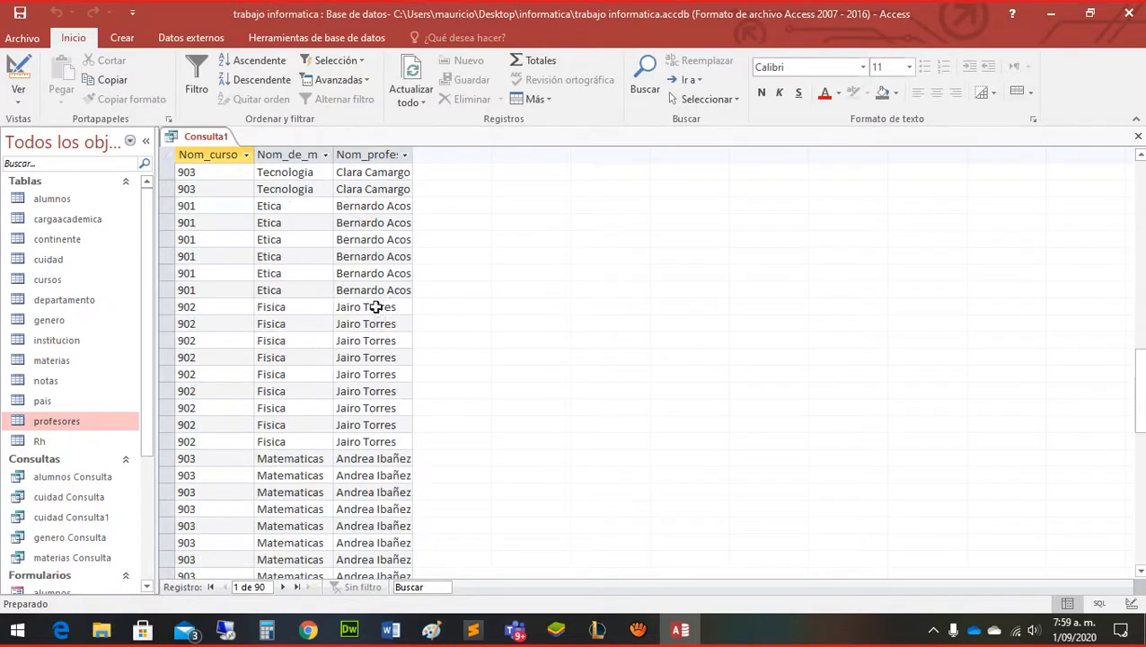
scroll(375, 307, "down", 5)
Return to the query design, add Nom_alumnos from alumnos as the fourth column and show the results in datasheet view
left_click(15, 77)
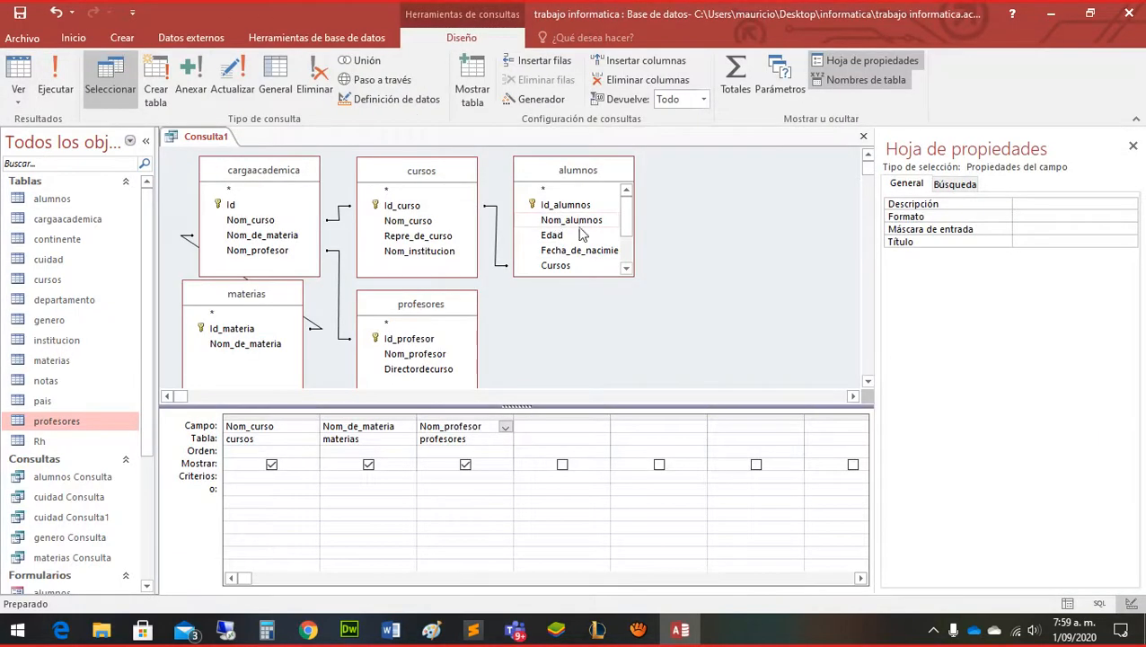
left_click_drag(575, 221, 548, 446)
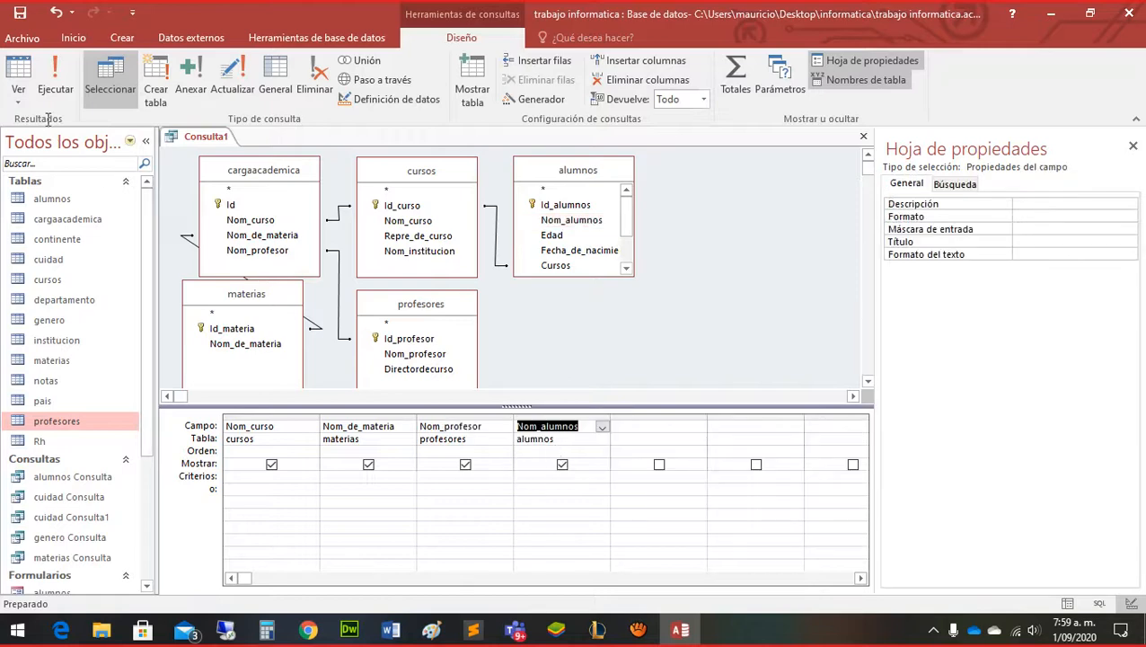
left_click(18, 72)
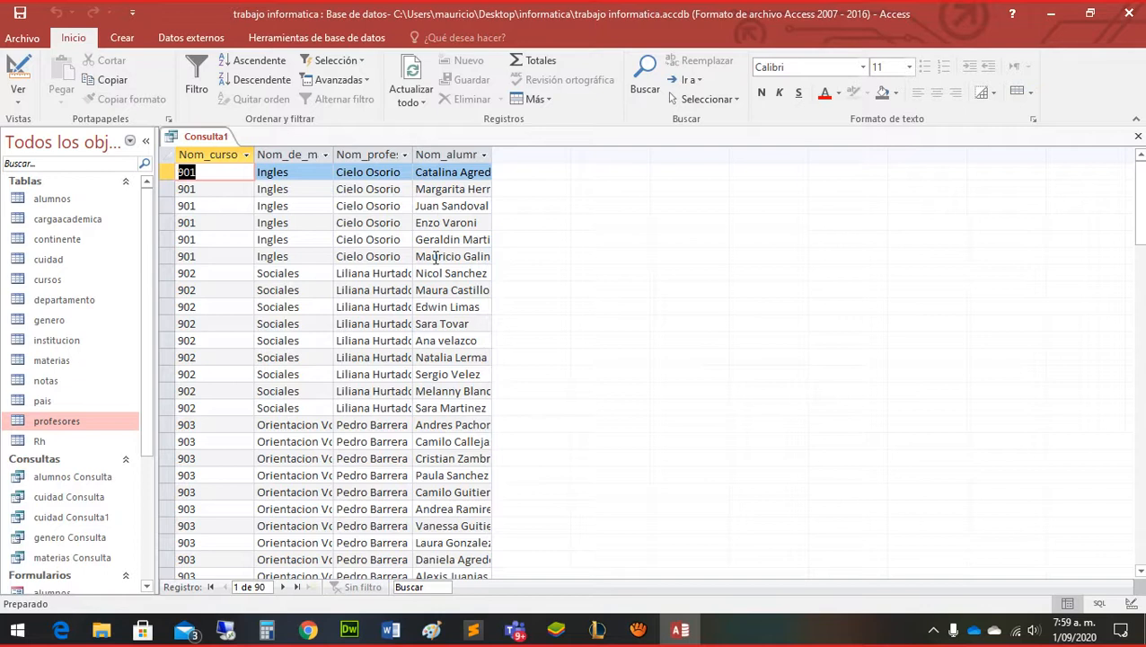
Return to the query design, add a periodo parameter as the fifth column, and run the query with the parameter left blank
left_click(18, 72)
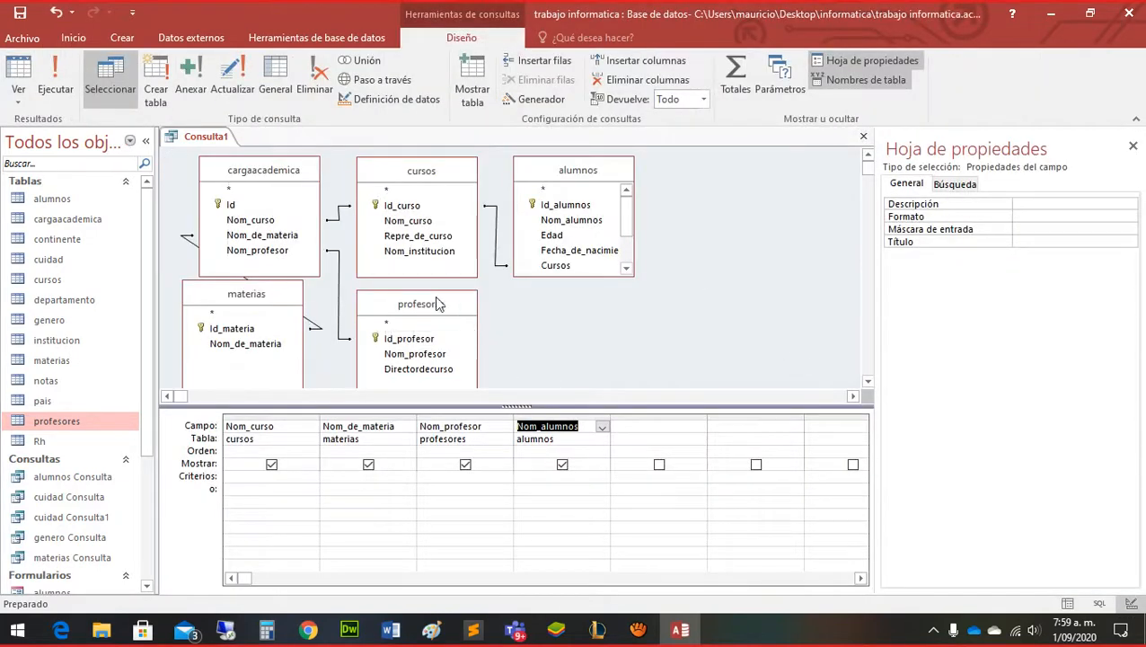
left_click_drag(437, 304, 421, 308)
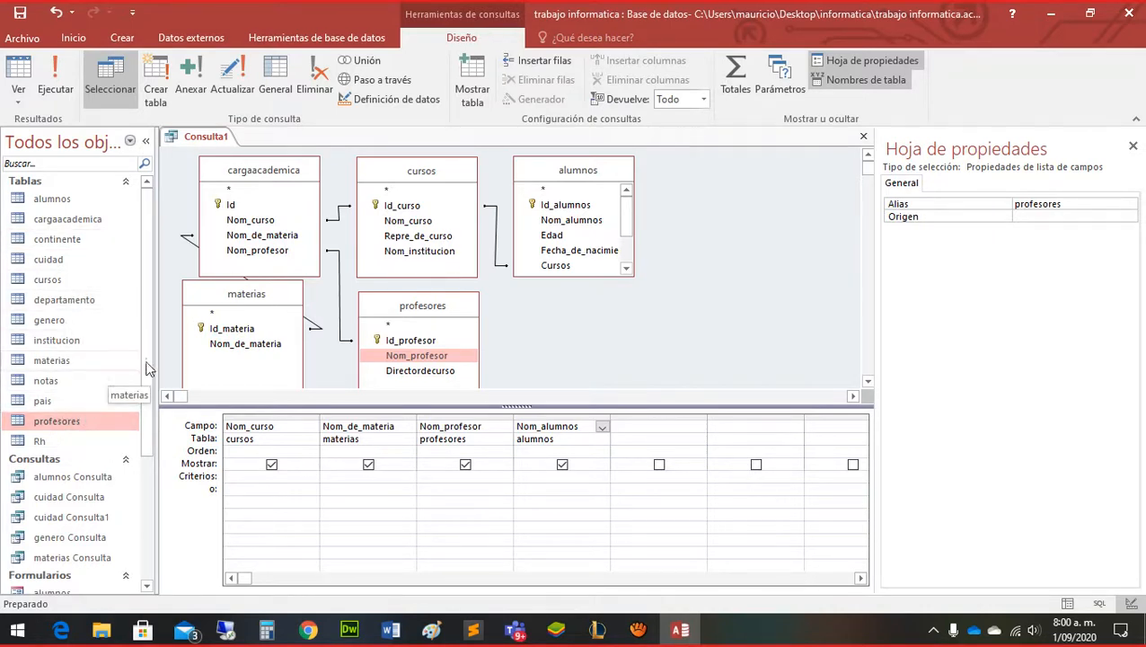
left_click(642, 429)
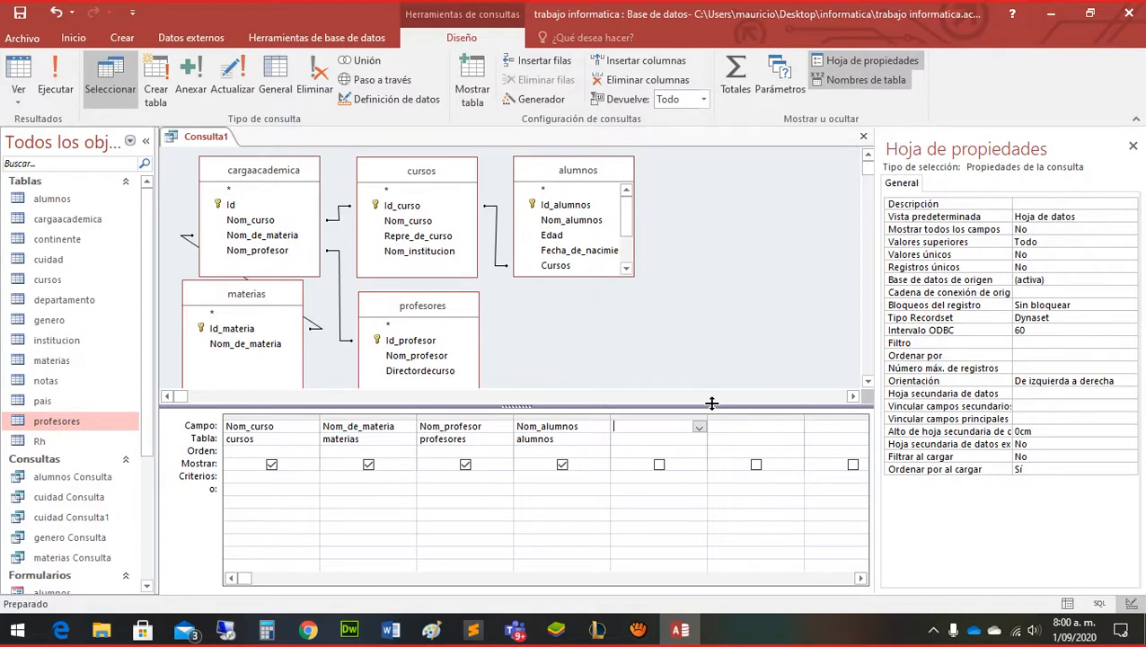
type("periodo")
left_click(620, 491)
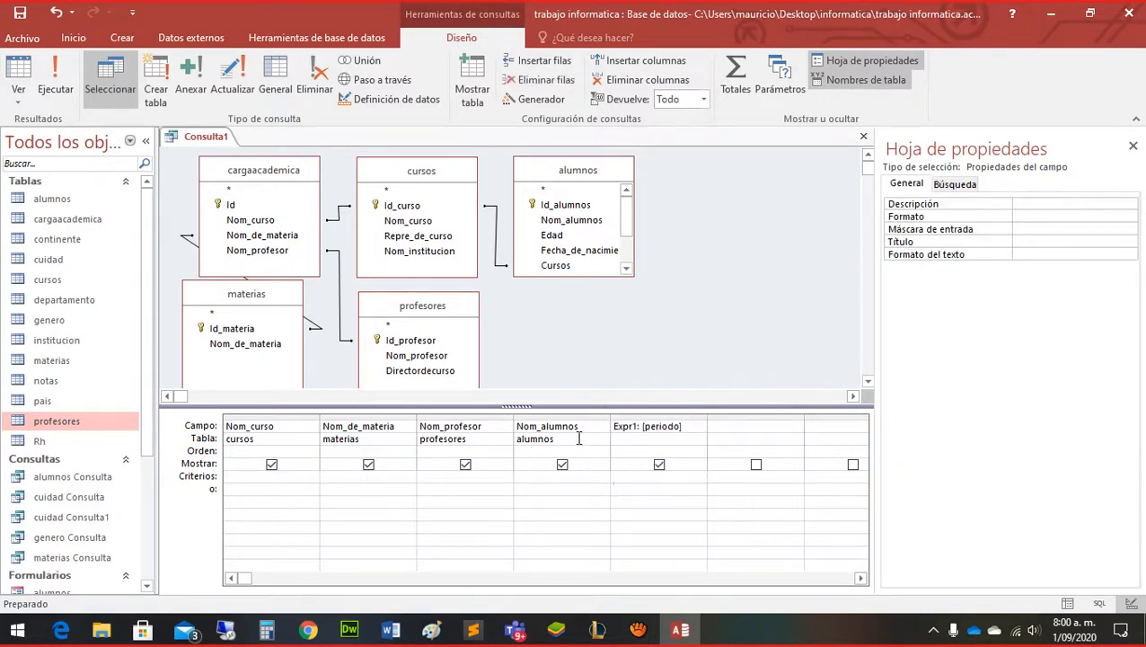
left_click(18, 77)
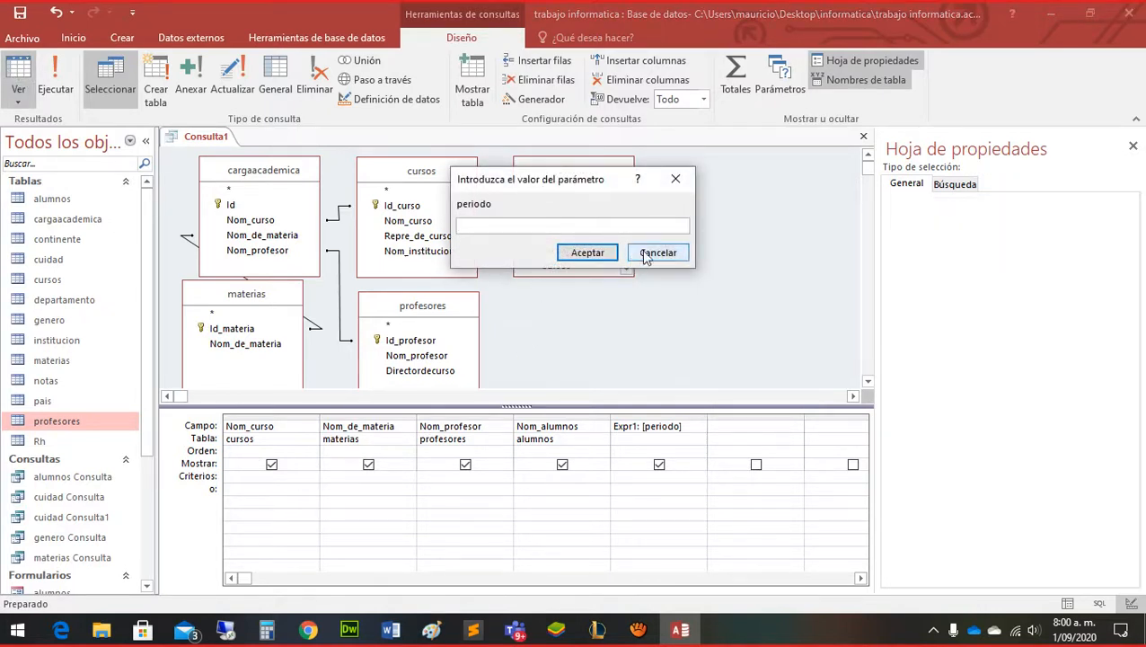
left_click(588, 253)
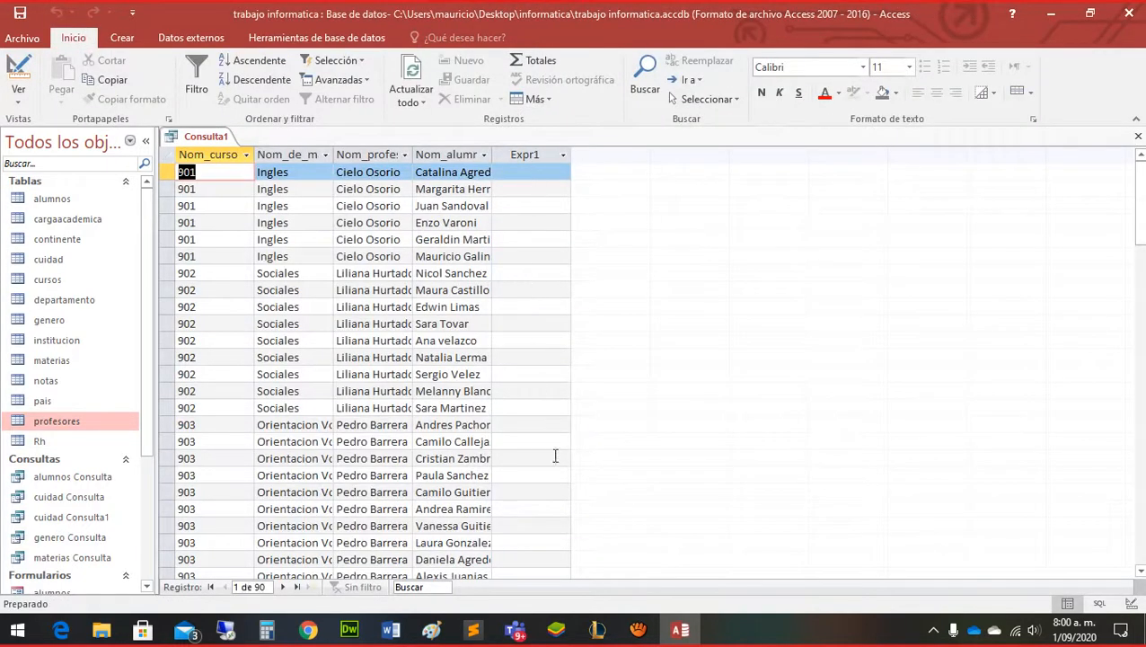
Return to the query design, rename the fifth column's alias as periodo, and try to show the results in datasheet view
left_click(18, 70)
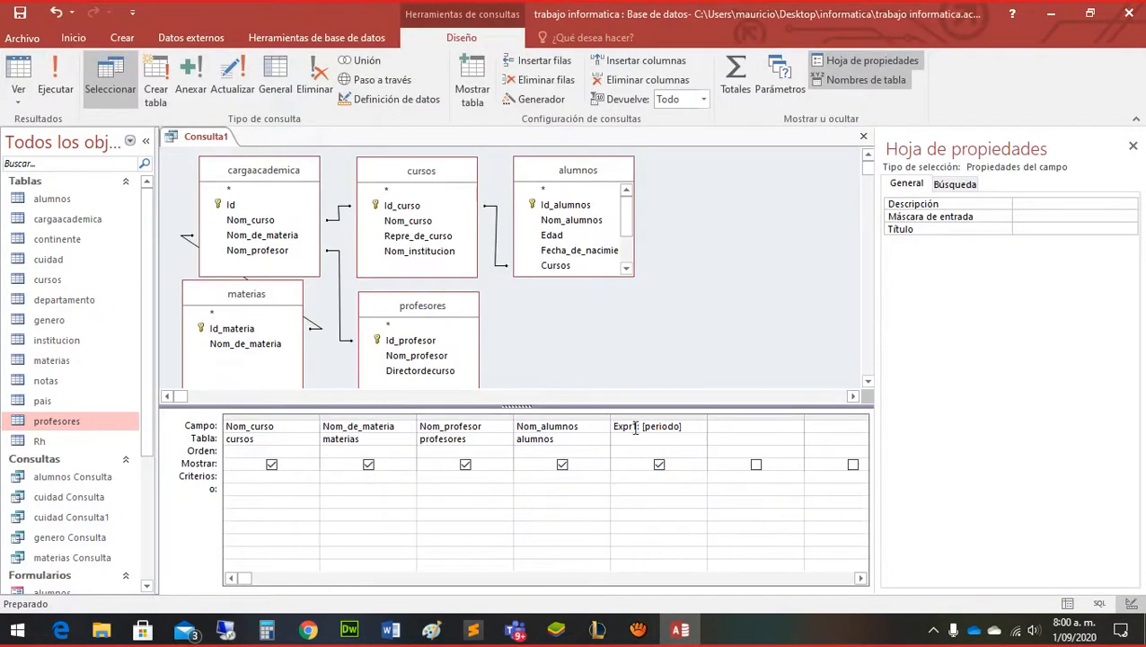
left_click(634, 427)
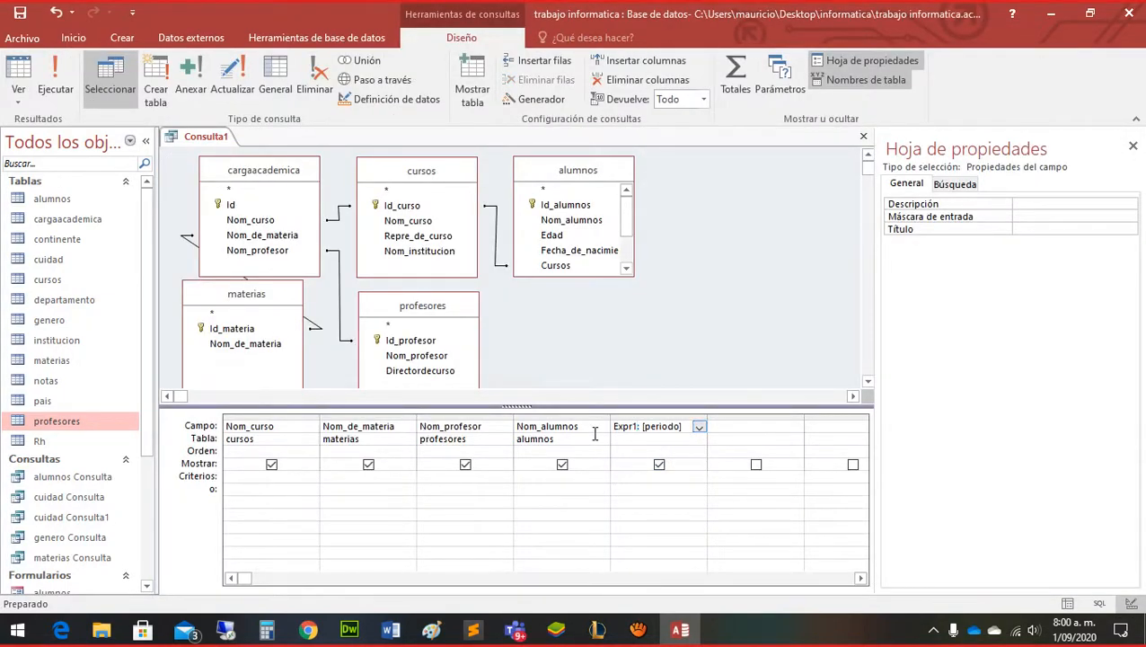
double_click(629, 429)
type("periodo")
left_click(627, 503)
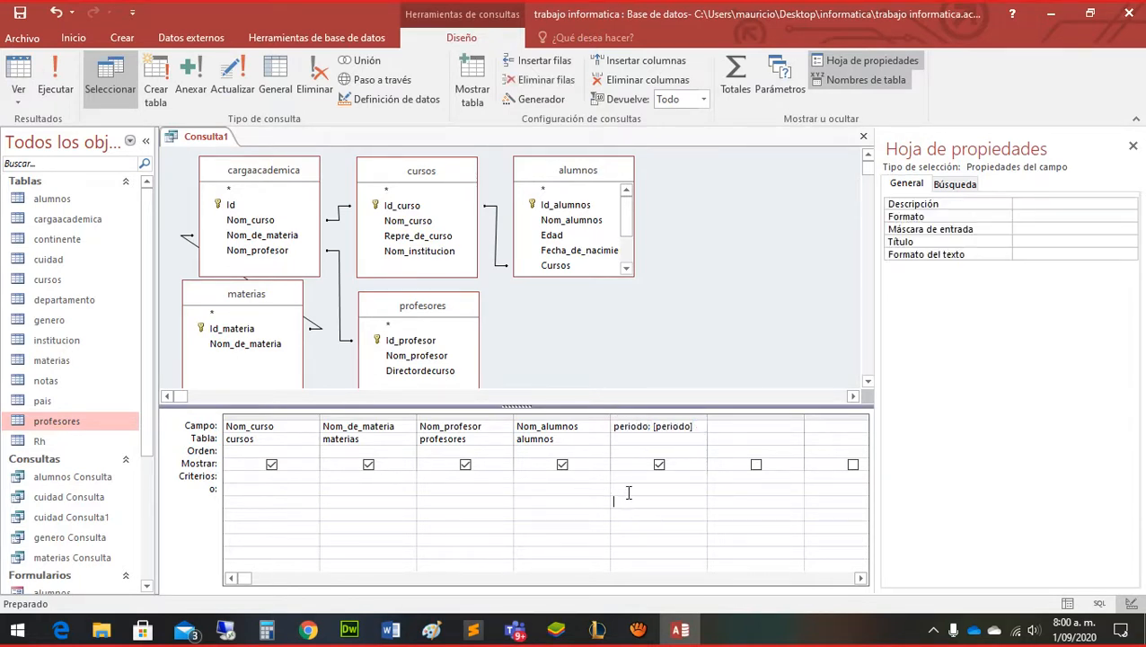
left_click(27, 82)
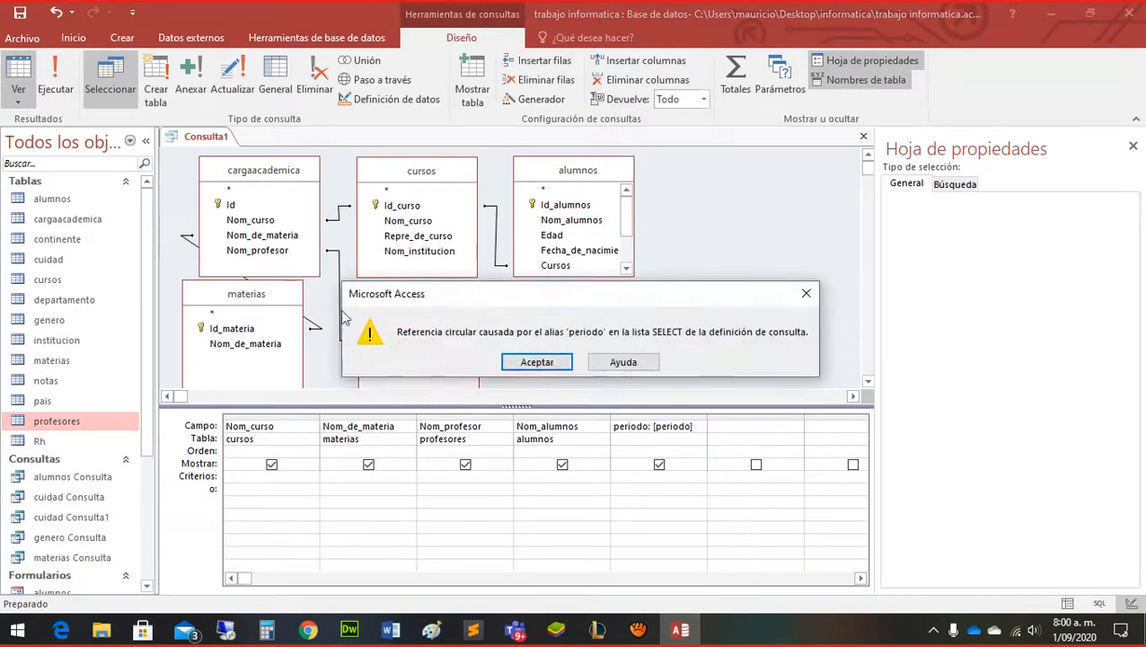
left_click(538, 362)
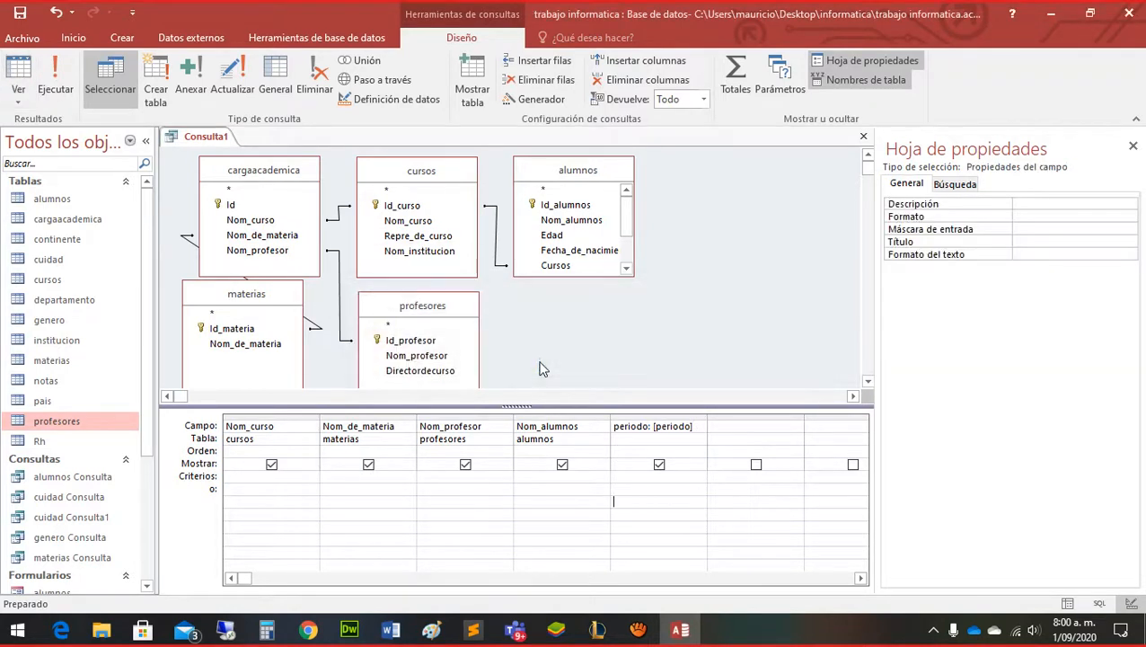
left_click(637, 511)
left_click(20, 79)
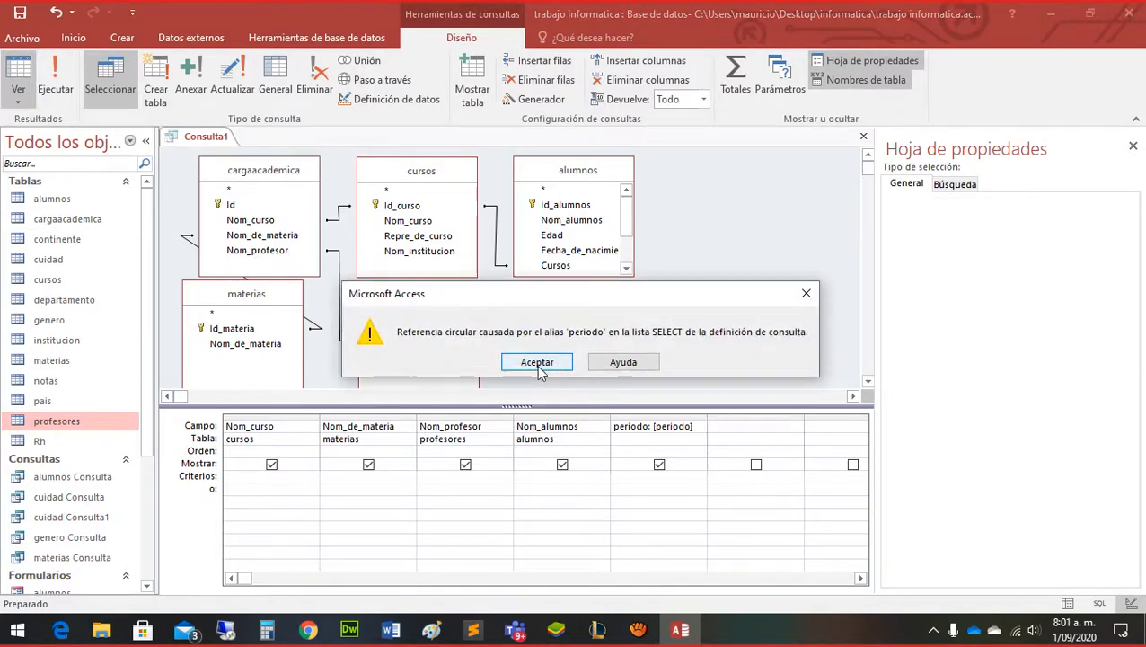
left_click(807, 298)
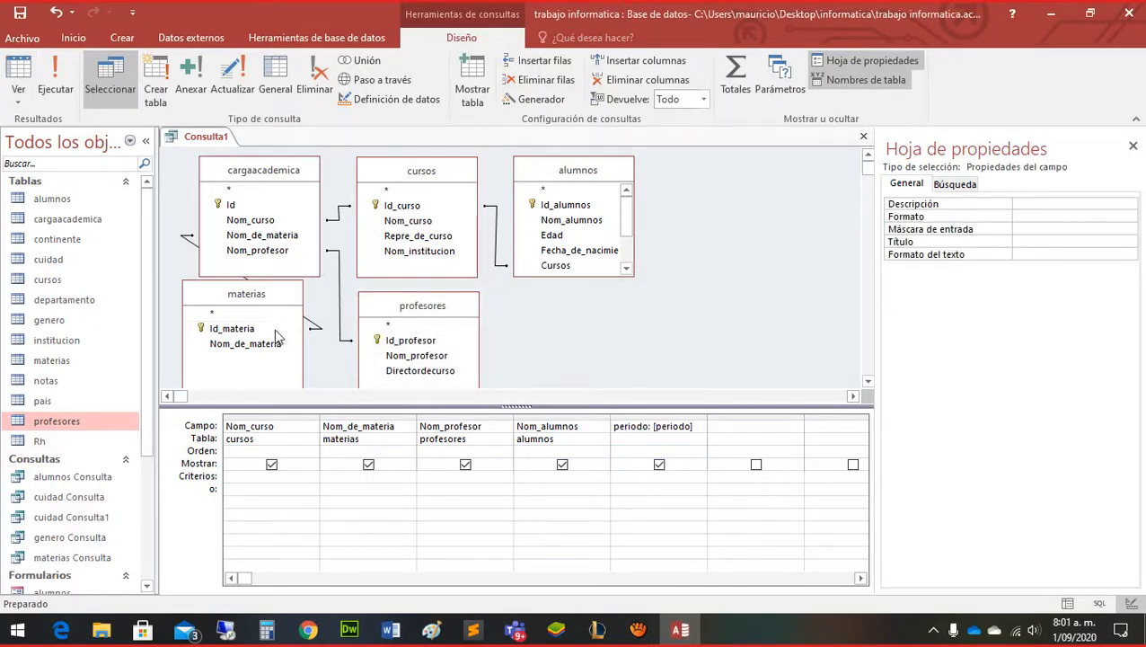
Change the periodo column's expression to [cual periodo], run the query with the value 1, and review the records
left_click(633, 440)
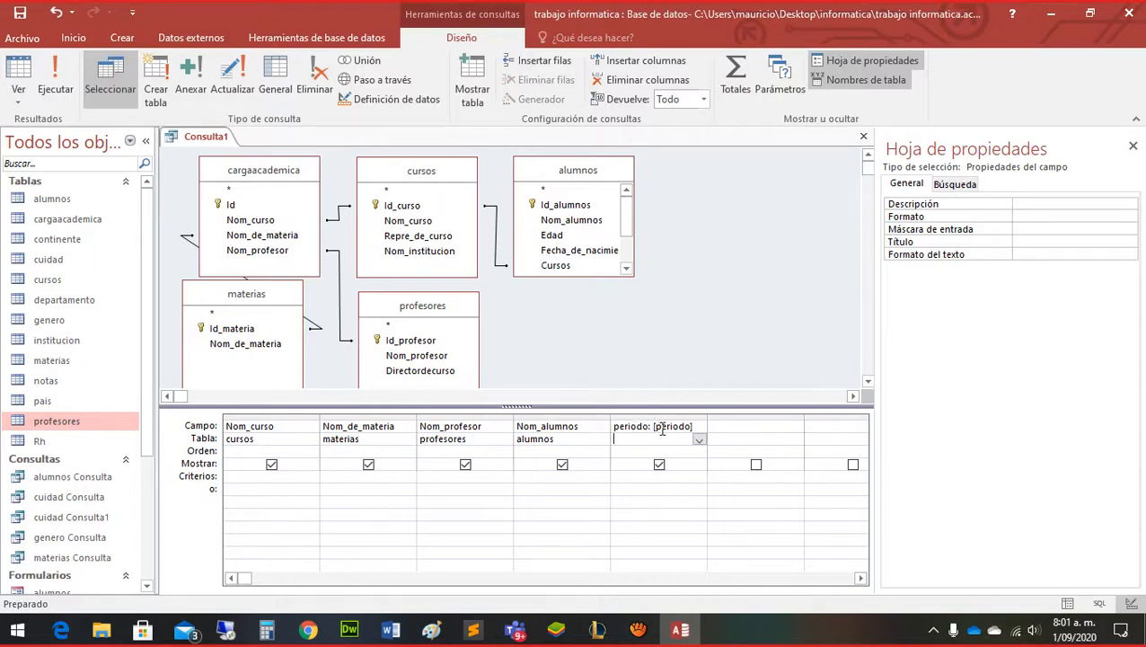
left_click_drag(654, 427, 688, 429)
type("dual periodo")
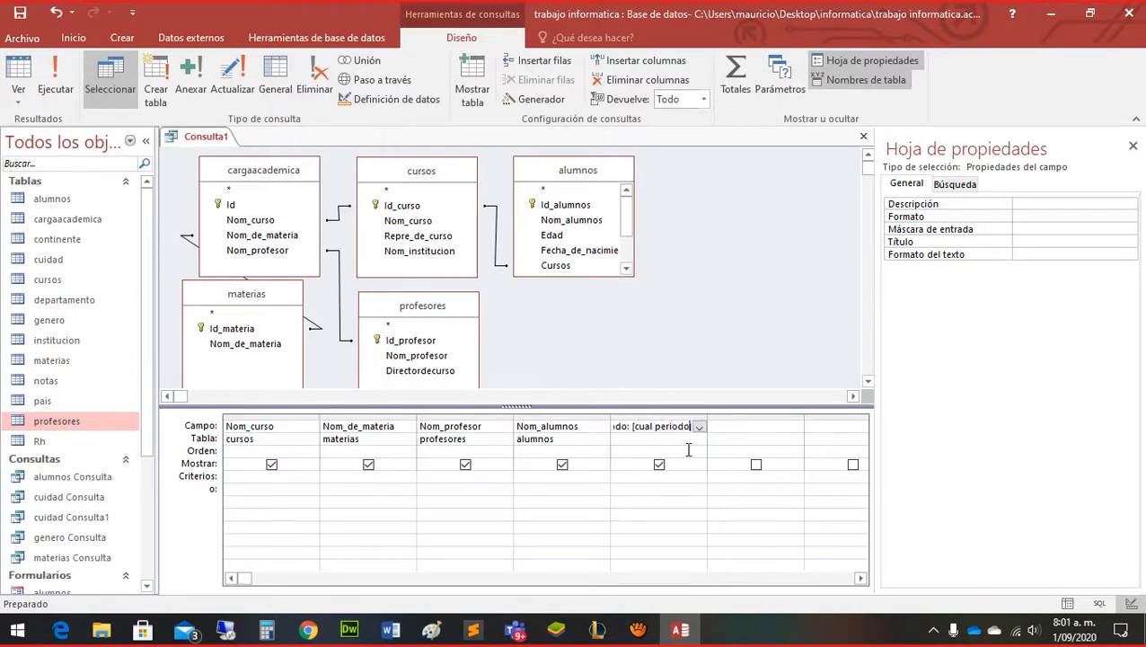
type("]")
left_click(34, 97)
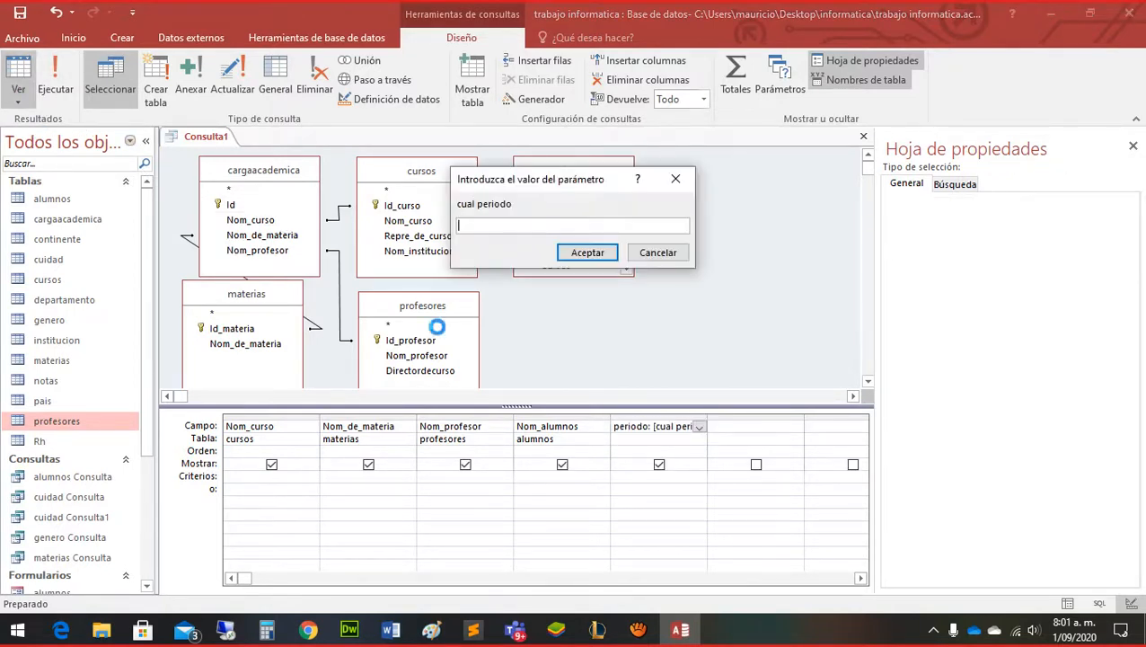
type("1")
left_click(595, 259)
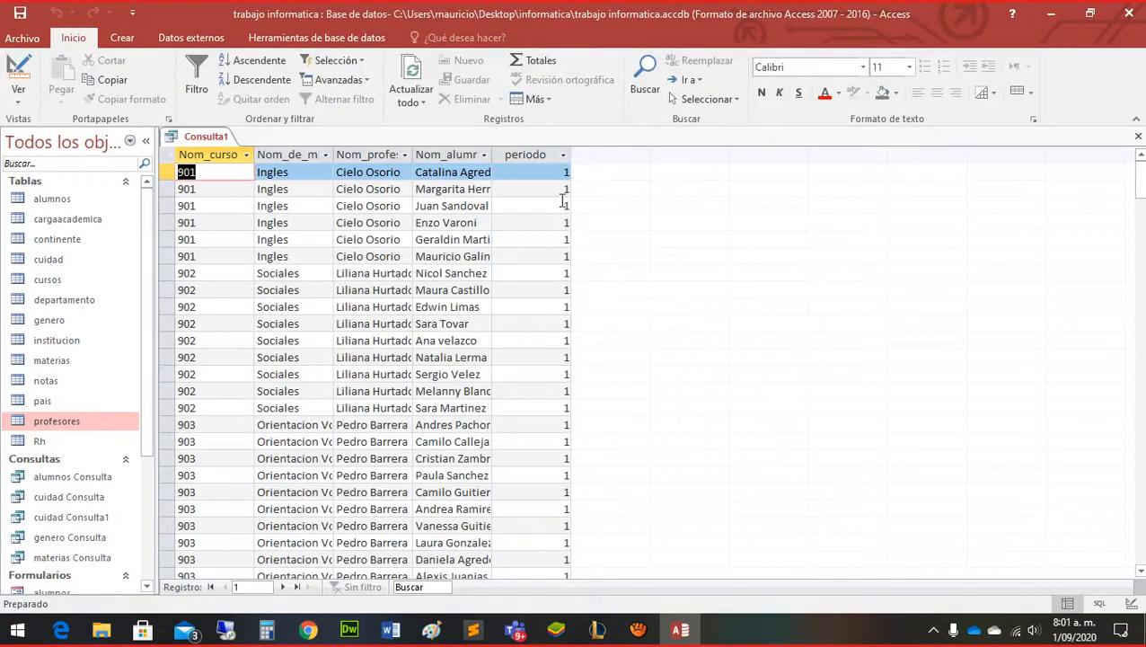
scroll(533, 394, "down", 20)
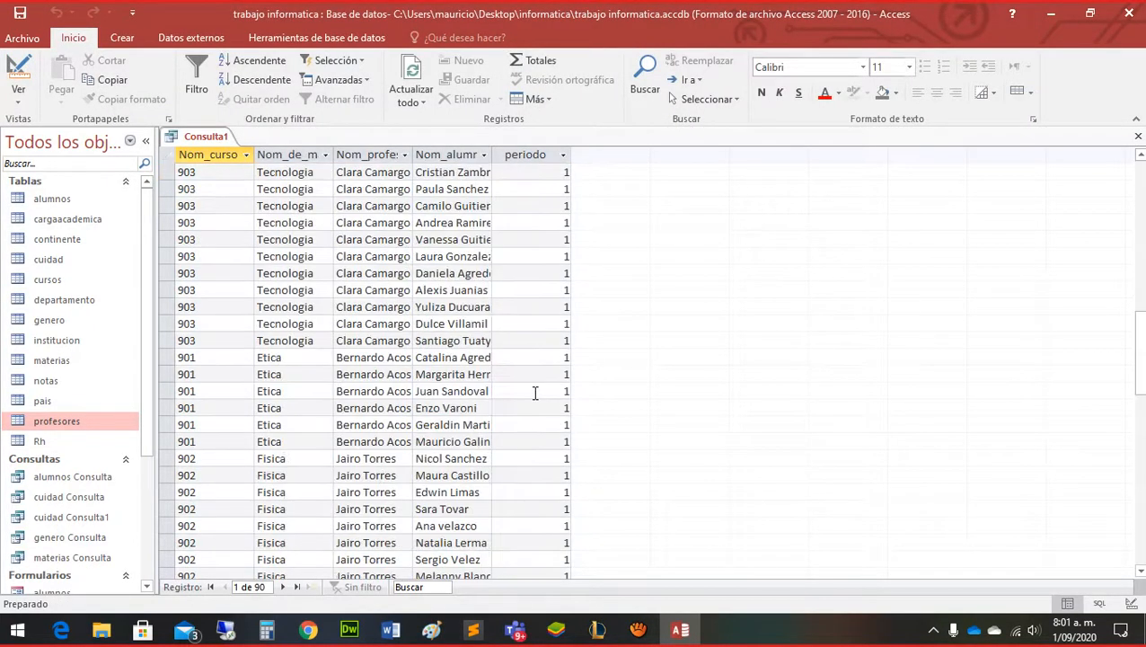
scroll(535, 392, "down", 3)
Return to the query design and add a cualtarea1 parameter in the column after periodo
left_click(18, 72)
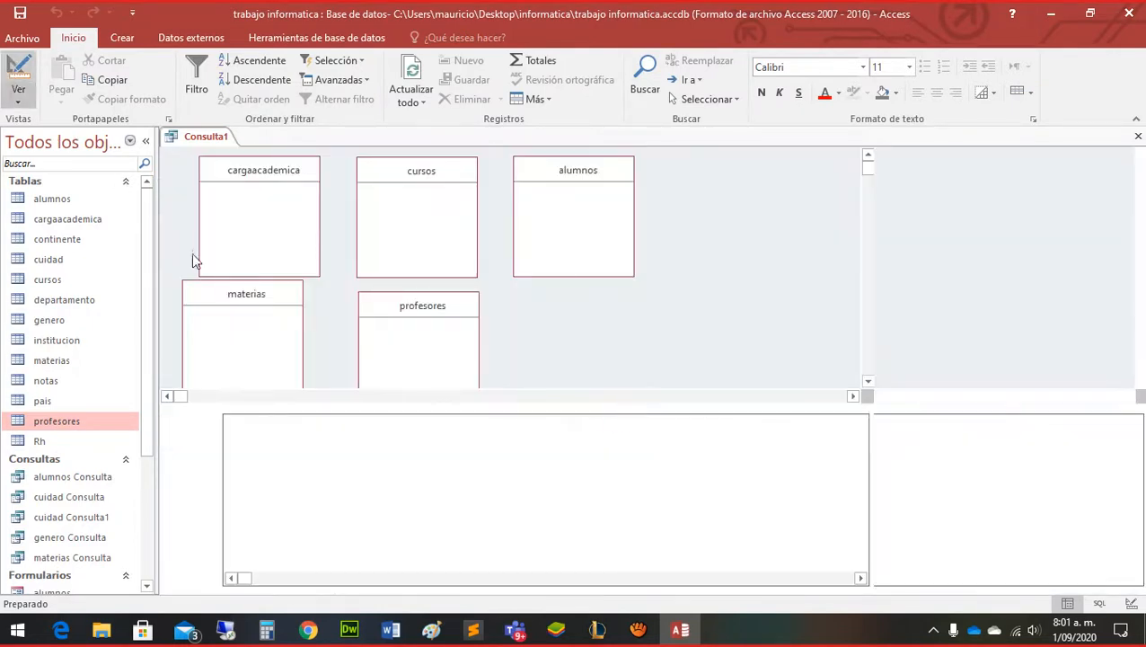
left_click(753, 426)
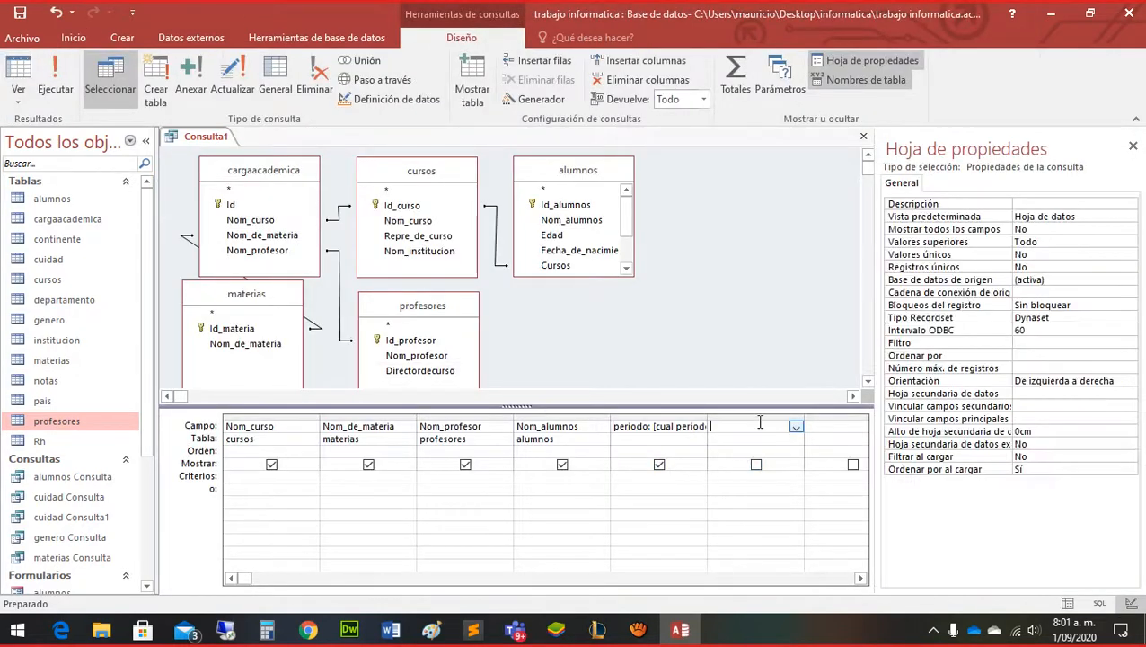
type("not")
type("t")
type("area1")
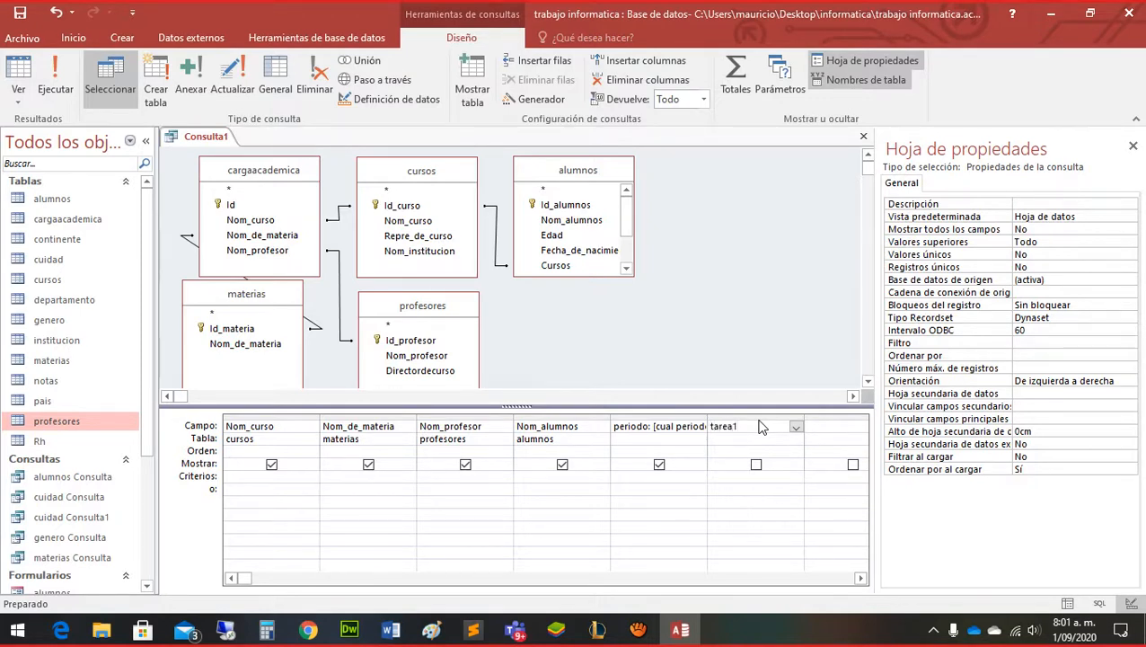
key("Return")
key("Left")
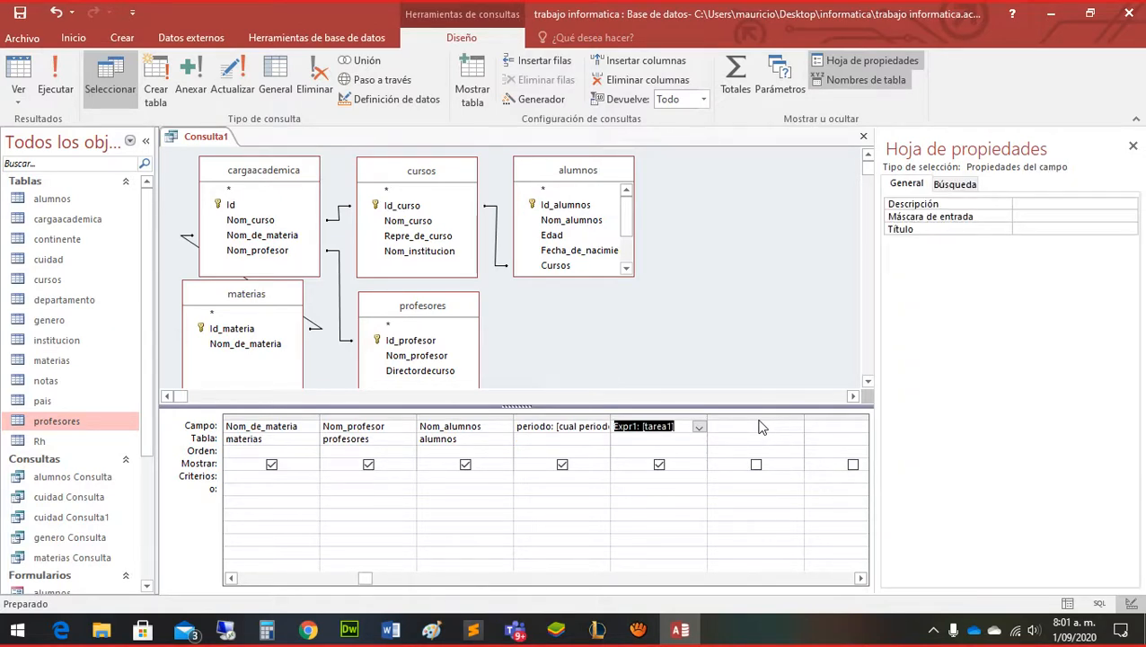
type("cualtarea1")
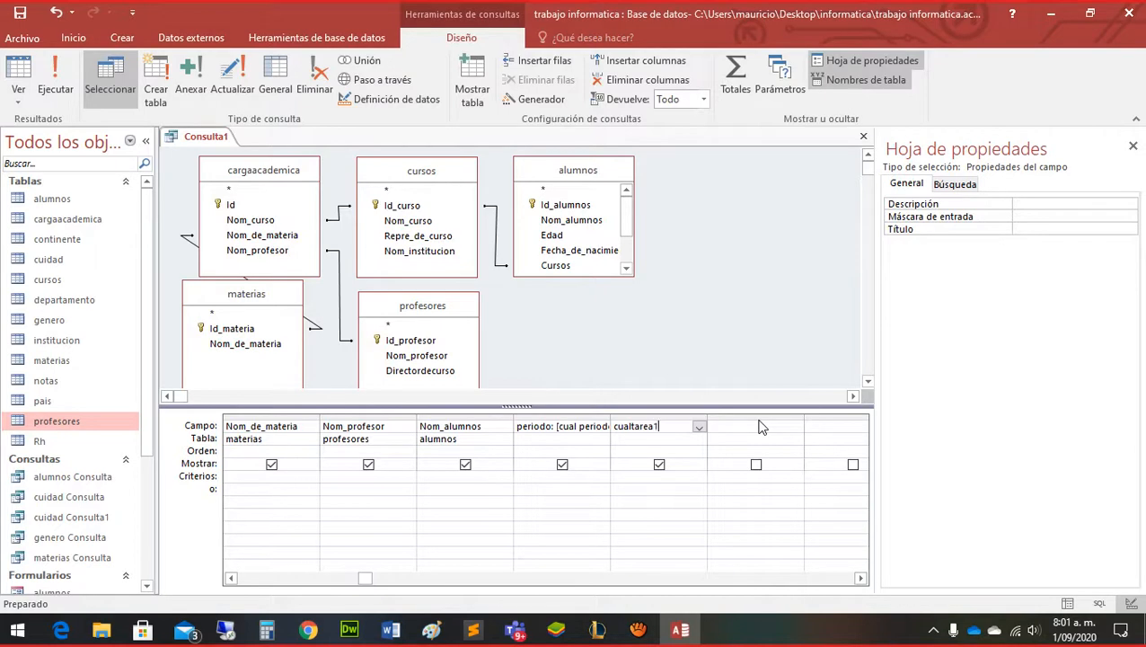
key("Return")
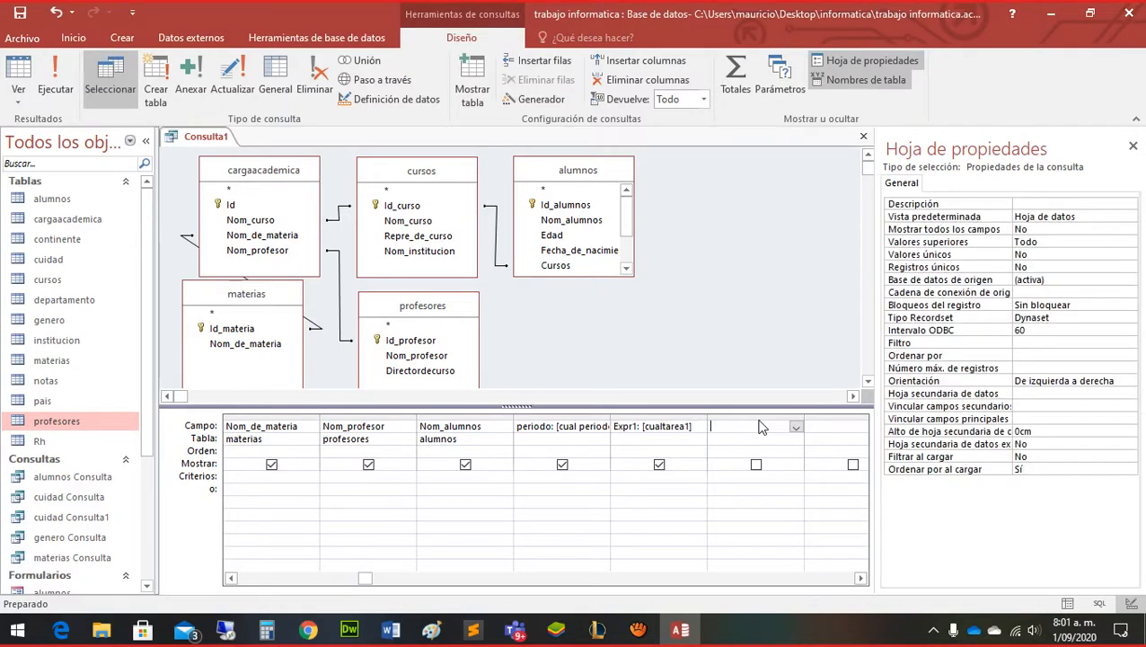
Add the parameters cualtarea2, cualtarea3, cualtarea4 and cualtarea5 in the next four query columns
type("cualtarea2")
key("Return")
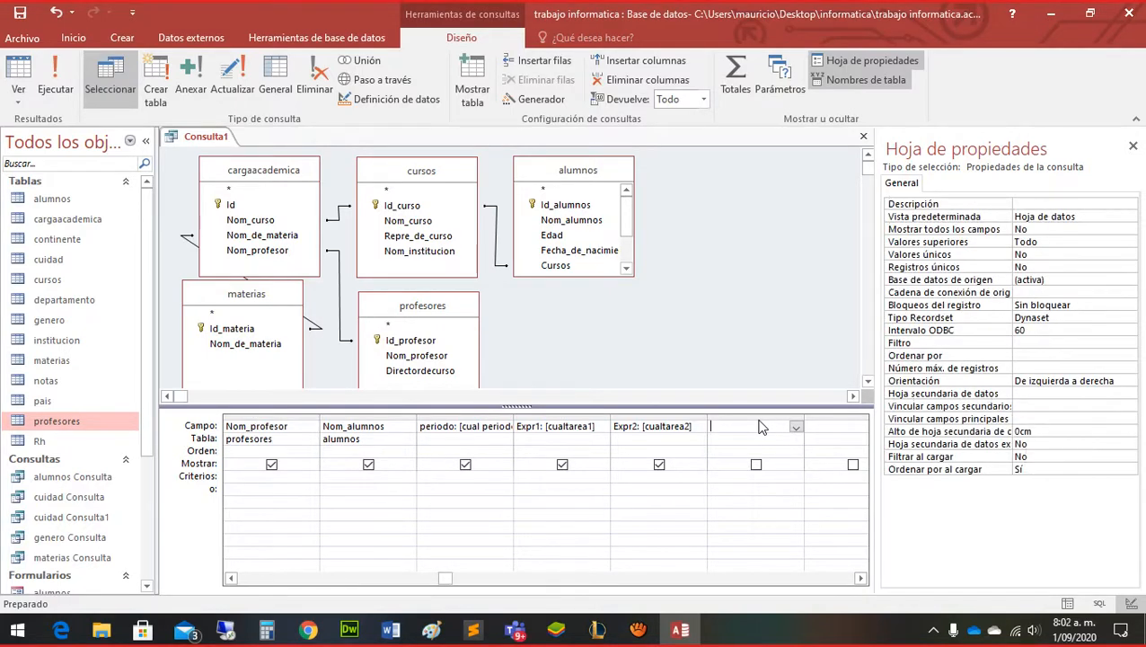
type("cualtarea3")
key("Return")
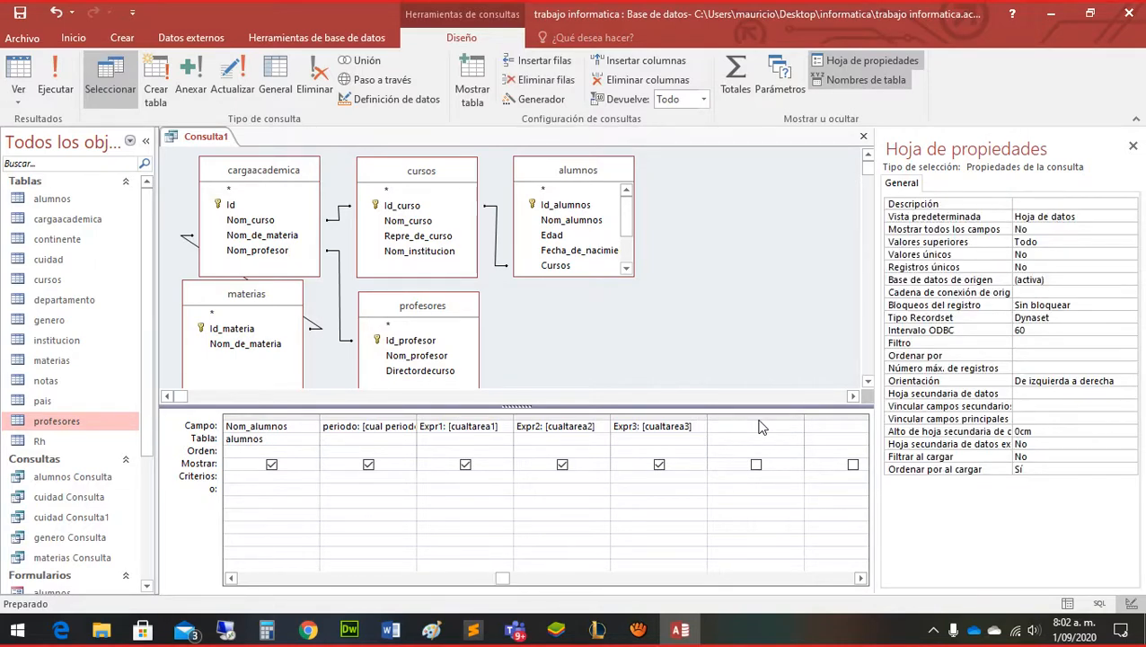
left_click(744, 427)
type("cualtarea")
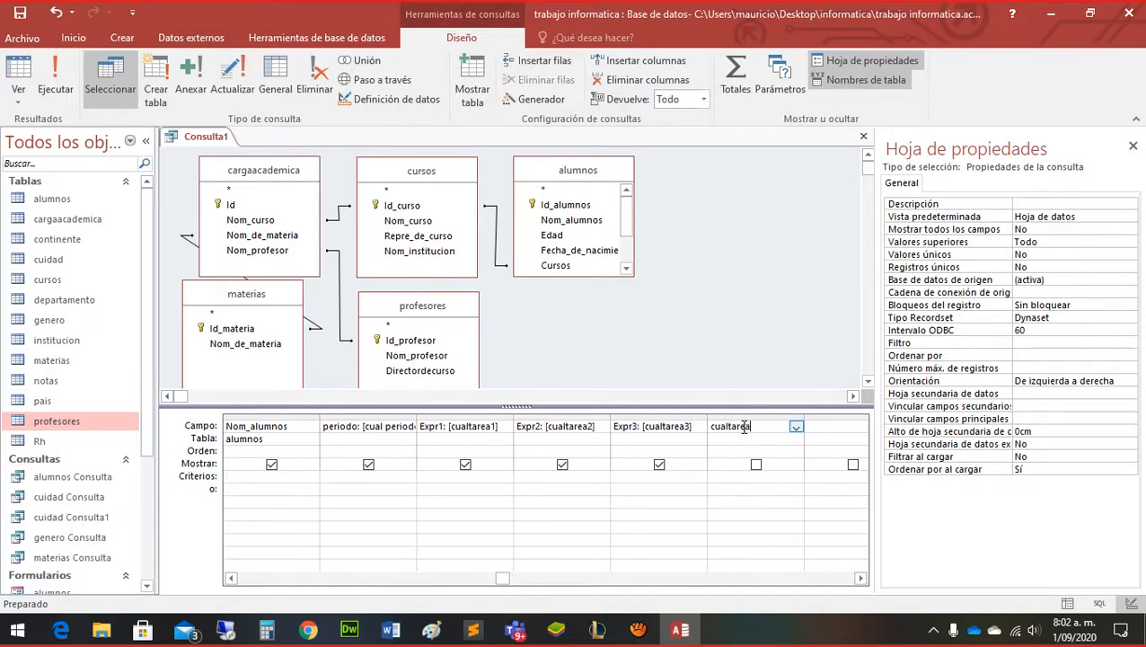
type("4")
key("Return")
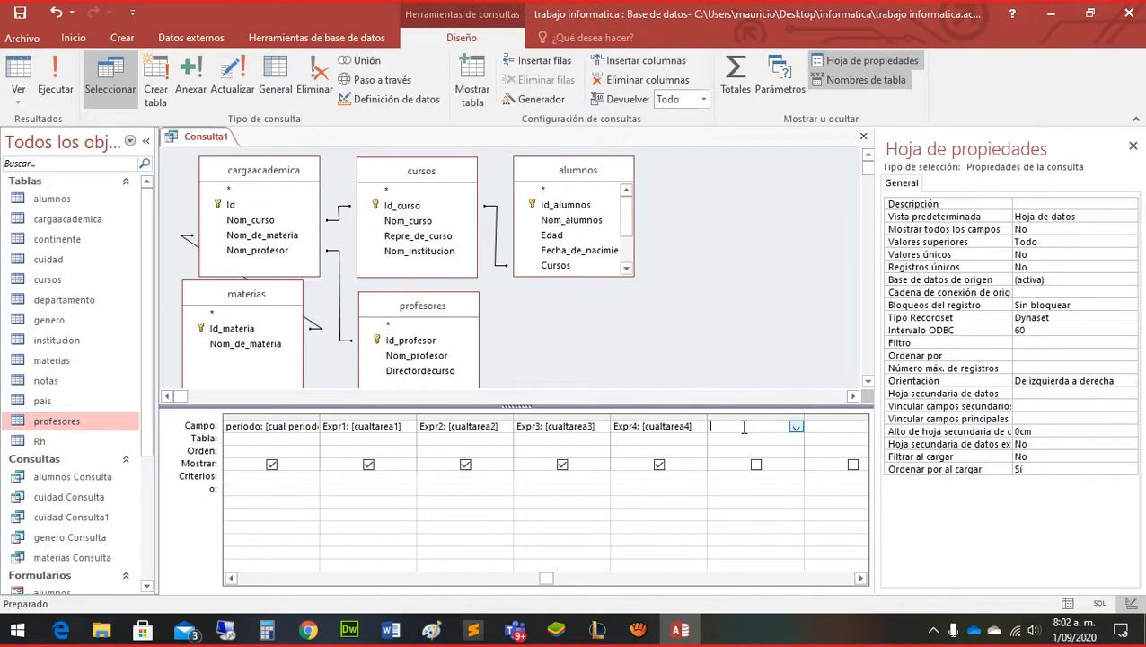
type("cualtarea5")
key("Return")
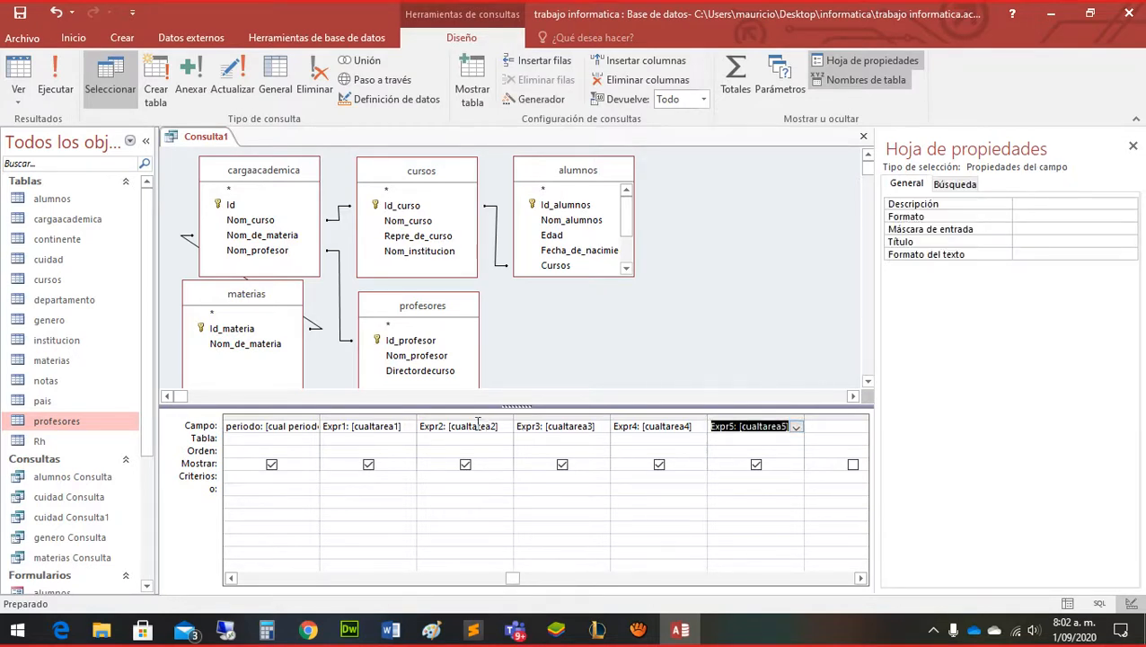
Rename the aliases of the cualtarea1 and cualtarea2 columns as tarea1 and tarea2
left_click(341, 427)
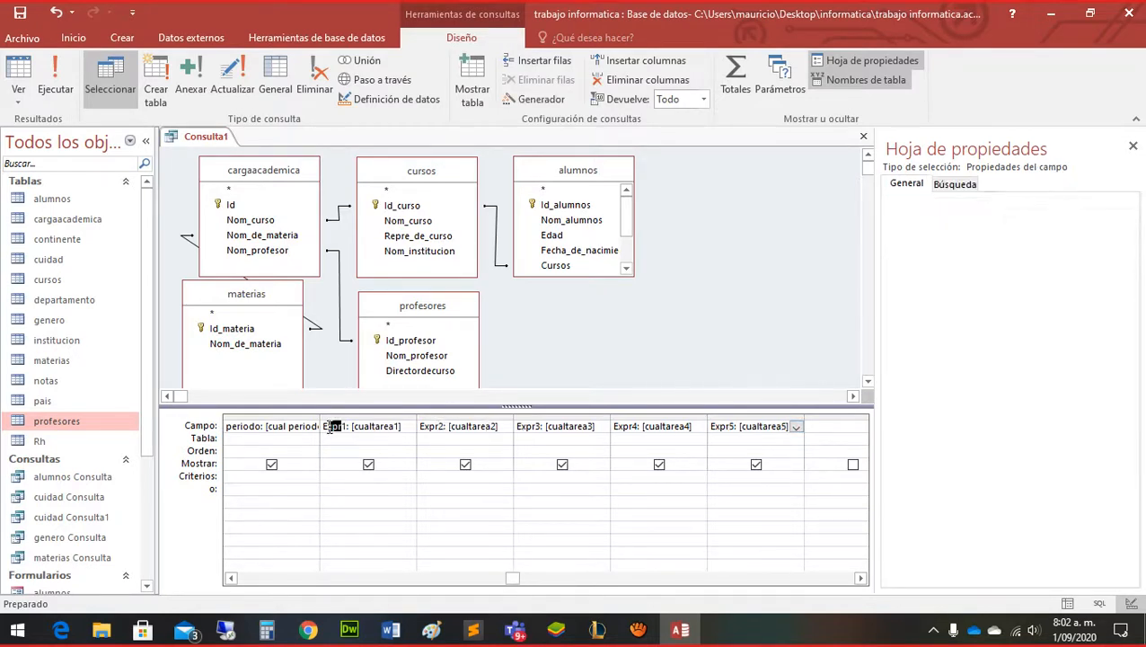
type("tarea")
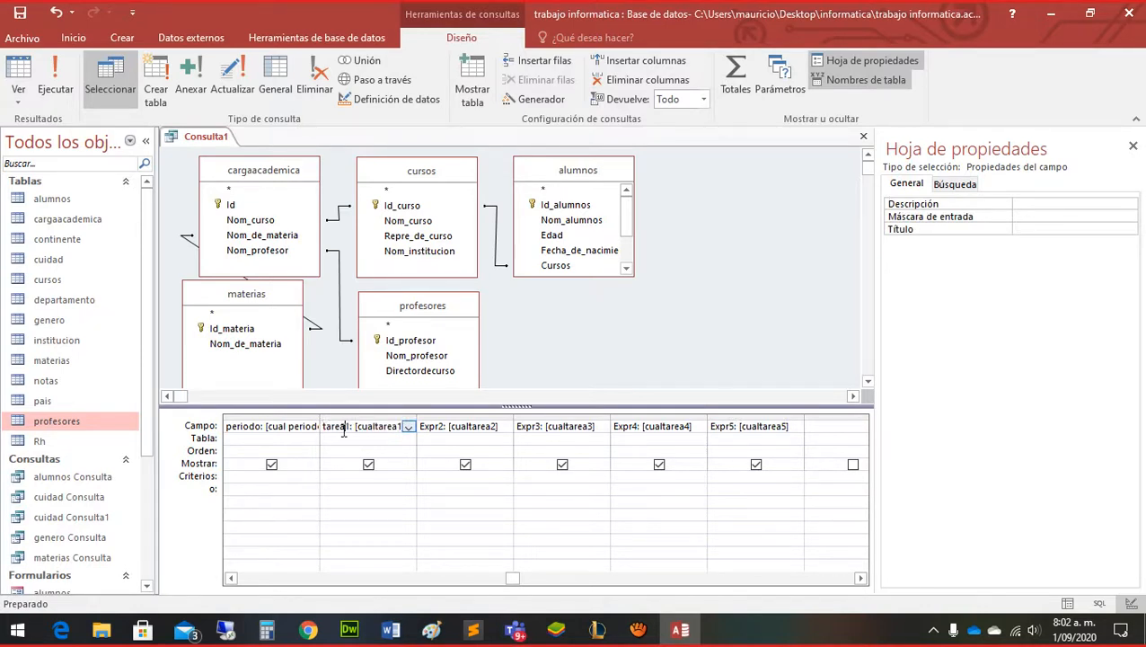
left_click_drag(346, 430, 322, 424)
key("ctrl+c")
left_click_drag(440, 428, 419, 427)
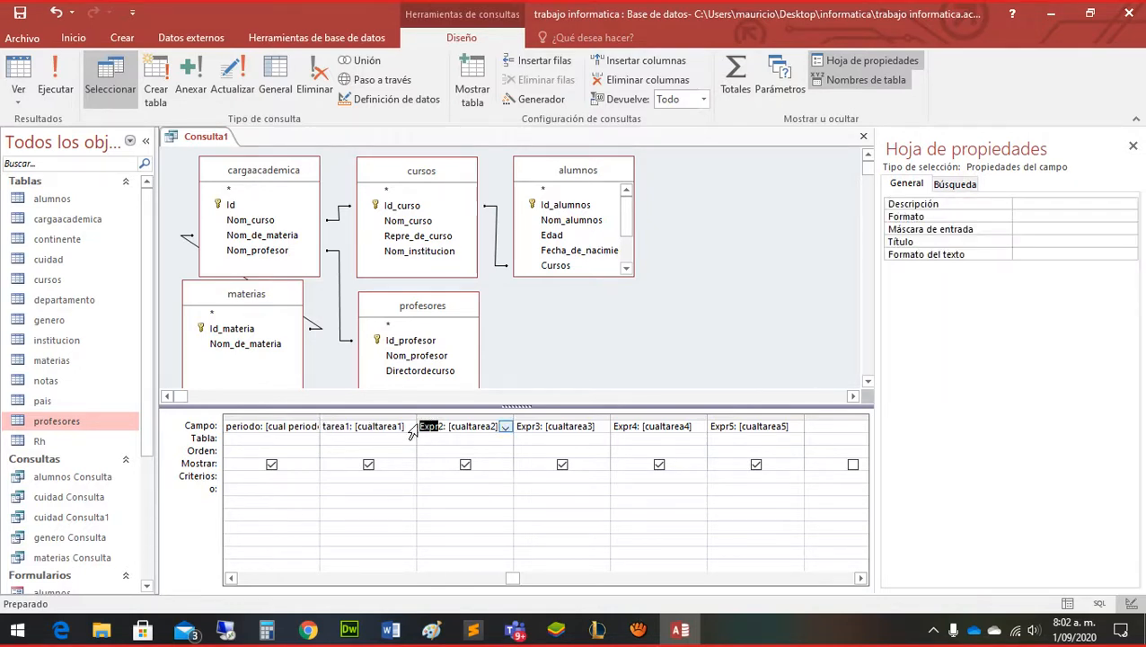
key("ctrl+v")
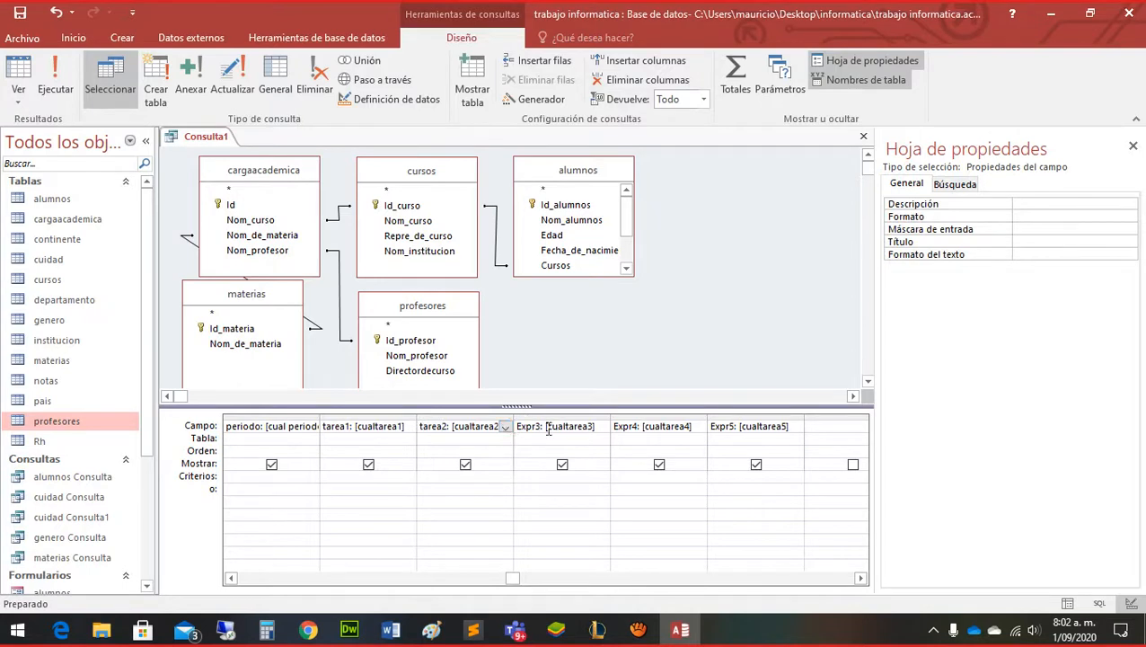
Rename the aliases of the cualtarea3 and cualtarea4 columns as tarea3 and tarea4
left_click_drag(529, 427, 514, 425)
key("Delete")
key("Delete")
key("ctrl+v")
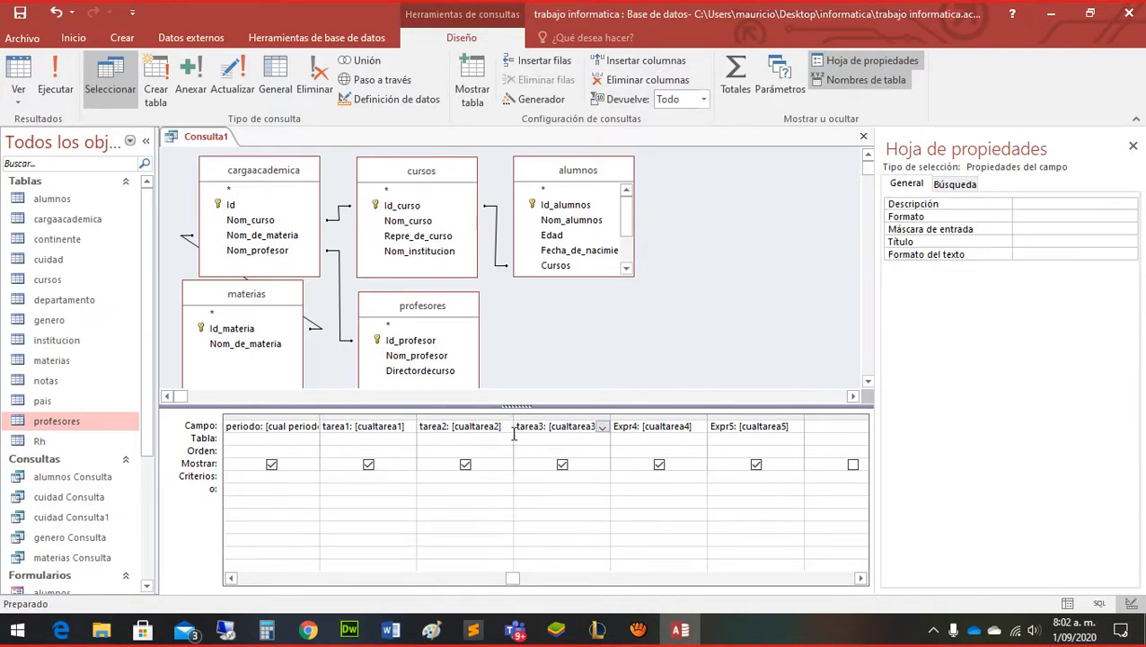
left_click_drag(638, 426, 611, 422)
left_click(630, 426)
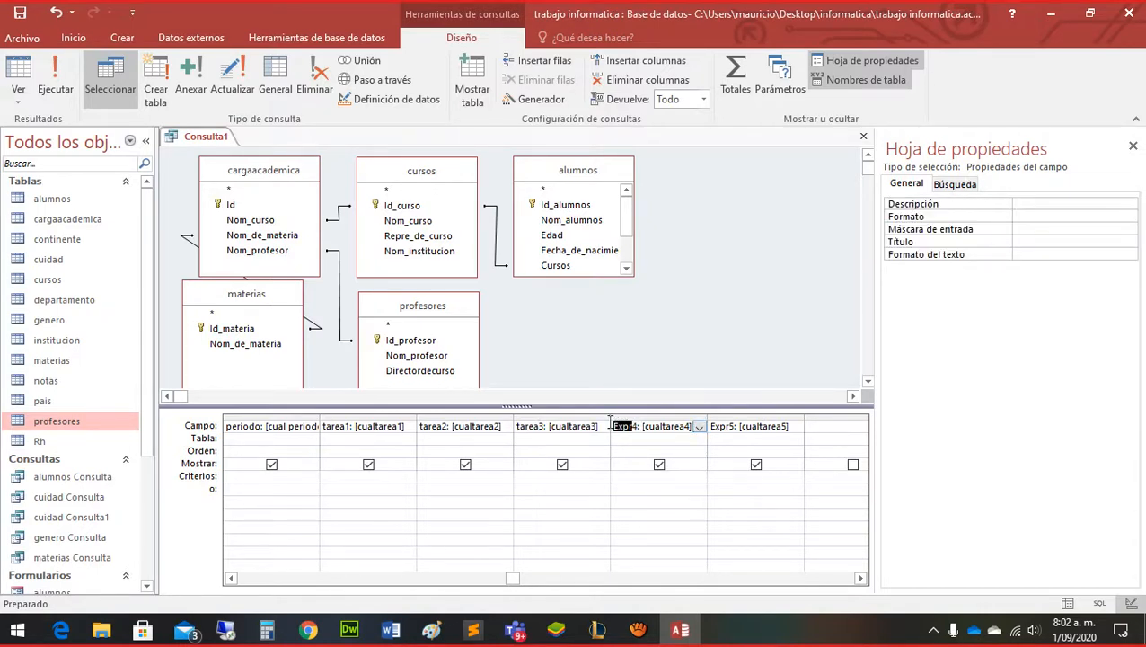
key("ctrl+v")
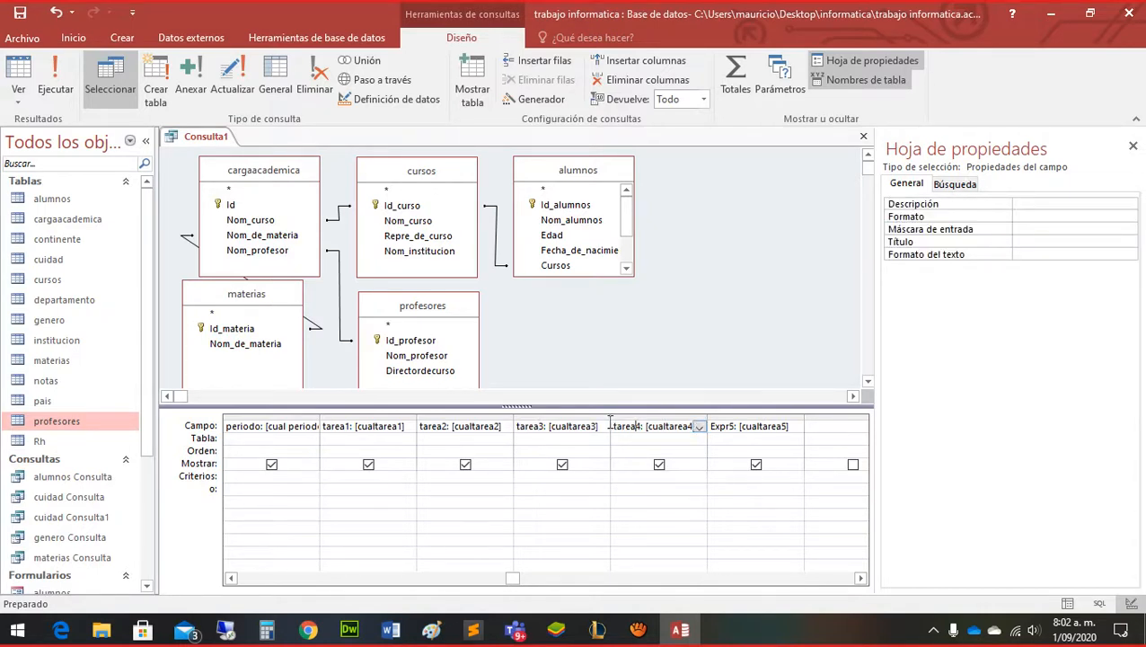
Try to replace the Expr5 alias of the cualtarea5 column
left_click(730, 427)
left_click_drag(726, 427, 708, 432)
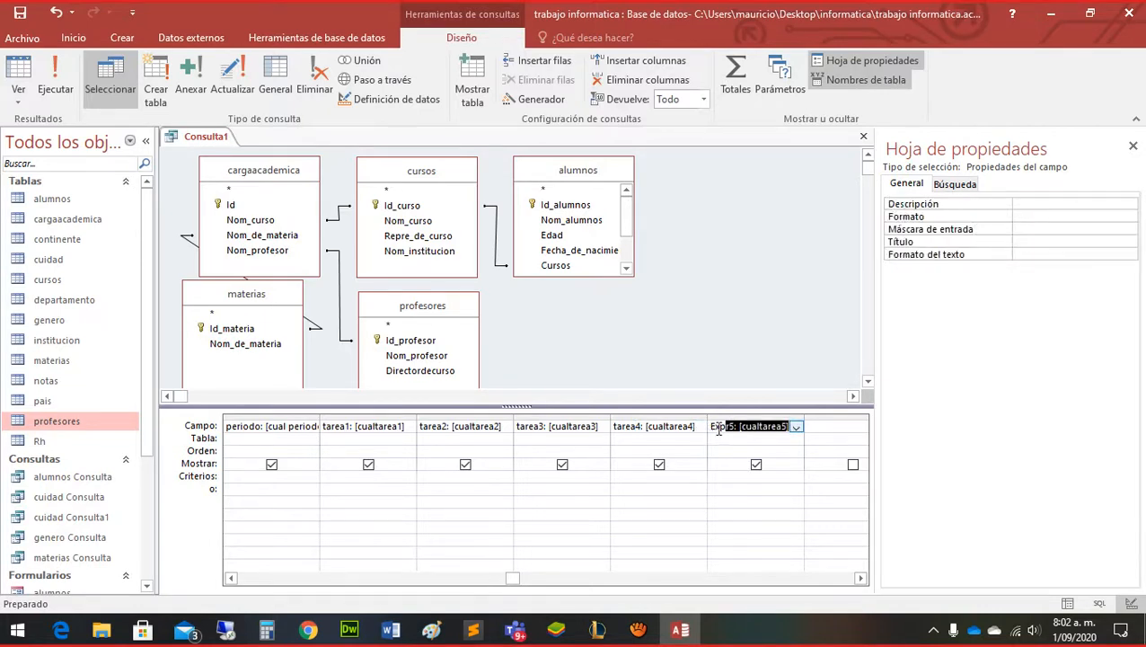
key("BackSpace")
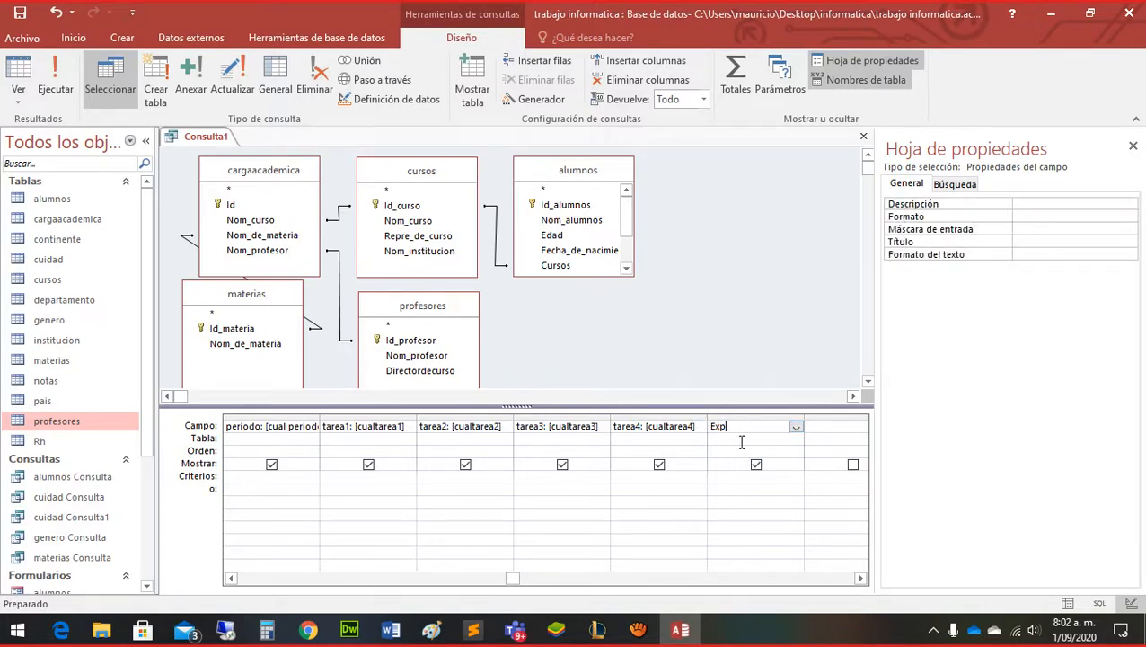
left_click(716, 450)
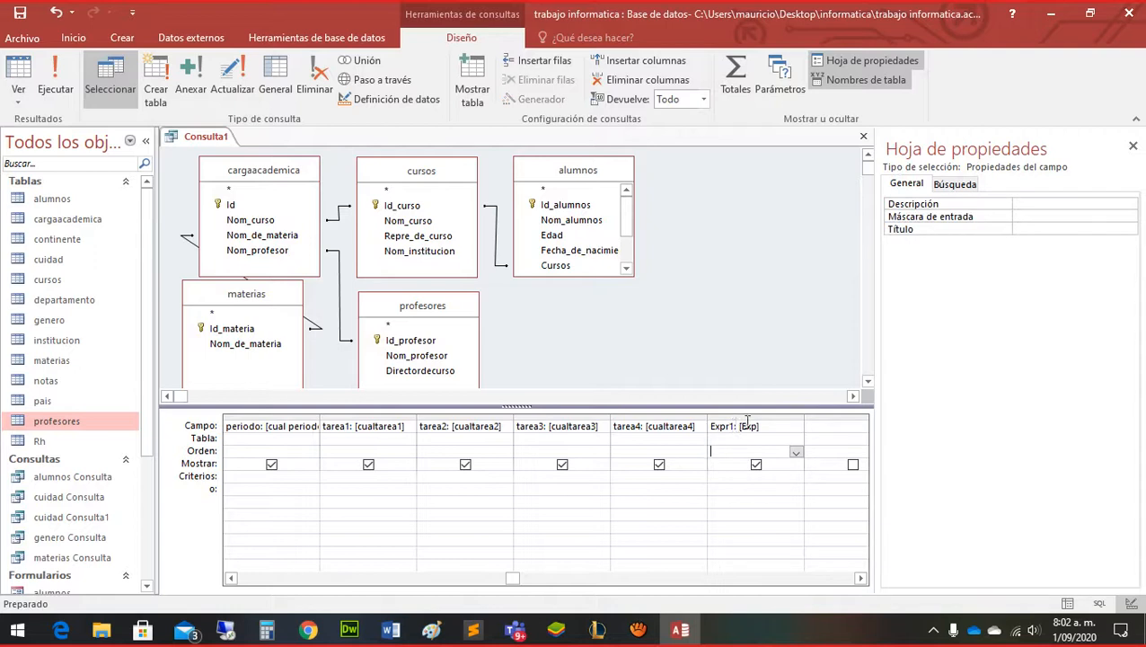
Try to redefine the last parameter column with the alias tarea5 and the expression cualtarea]
left_click_drag(731, 427, 704, 425)
type("tarea")
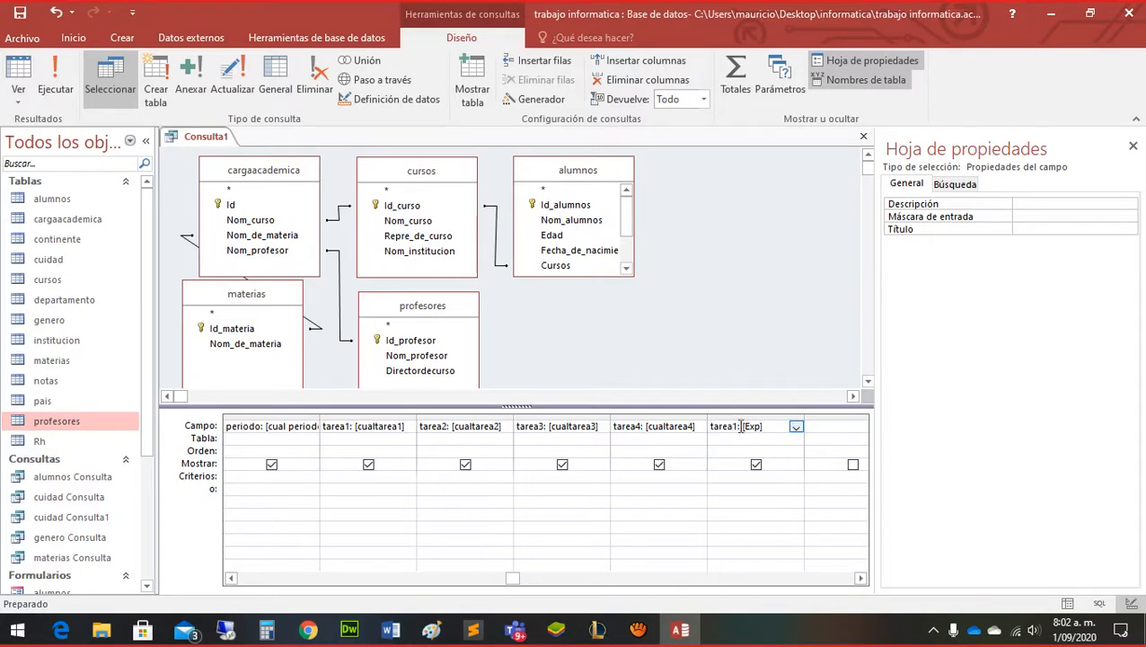
key("Delete")
type("5")
double_click(751, 429)
type("[")
type("cualtarea]")
key("Return")
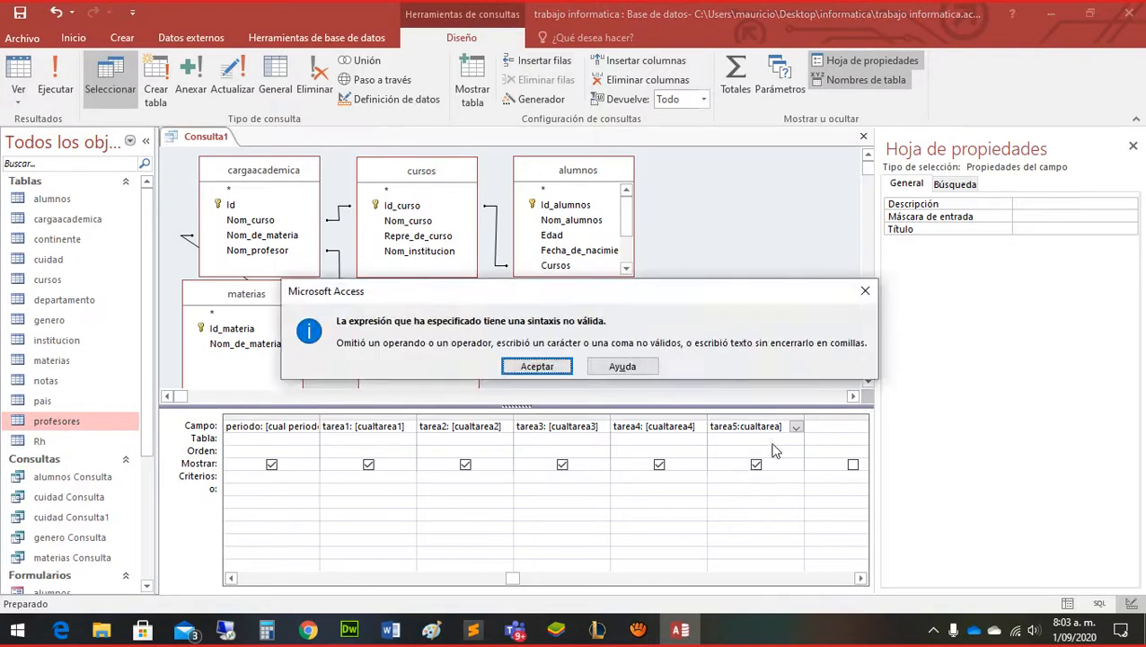
key("Return")
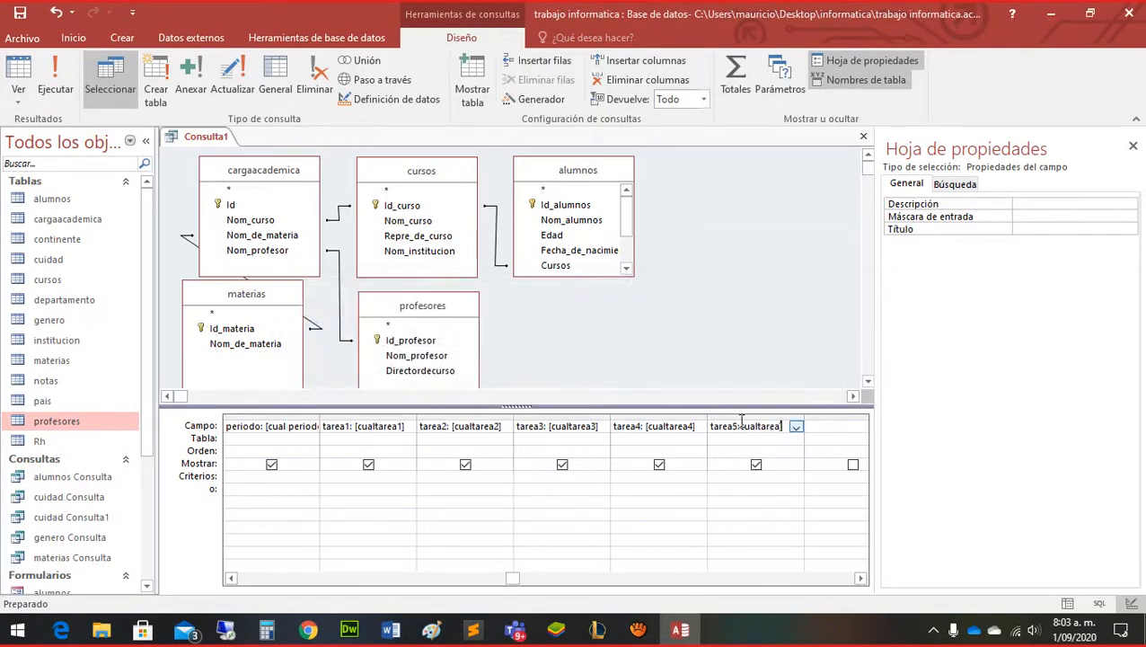
Try to add the missing opening bracket to the tarea5 expression, and discard the edit
left_click(740, 425)
type("[")
key("Return")
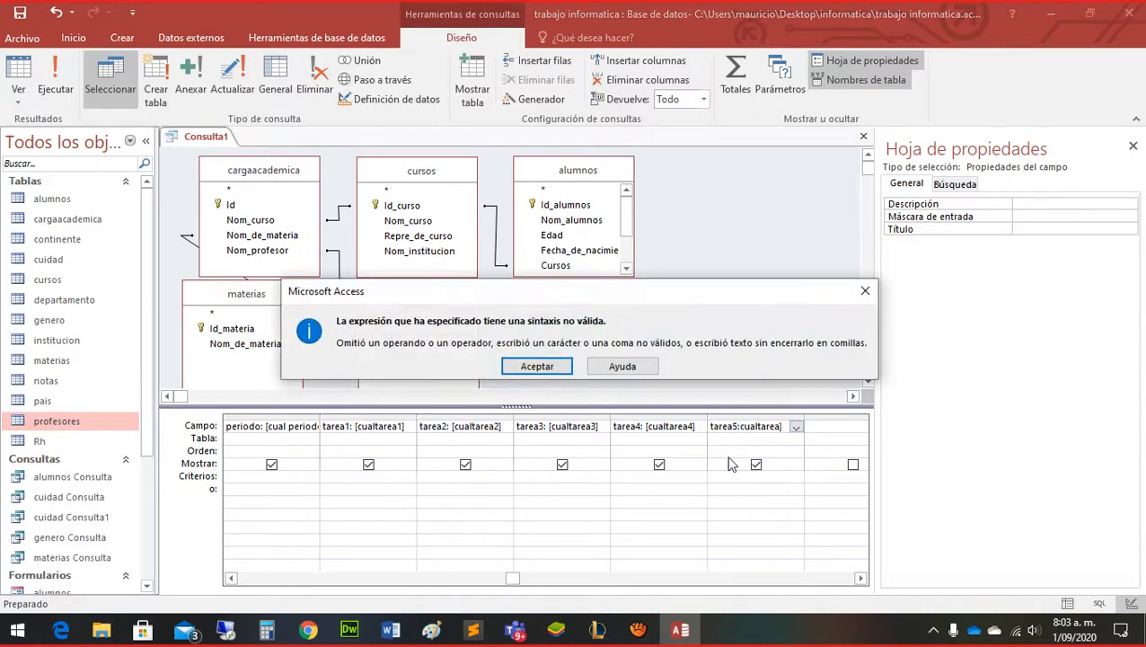
key("Return")
left_click(730, 426)
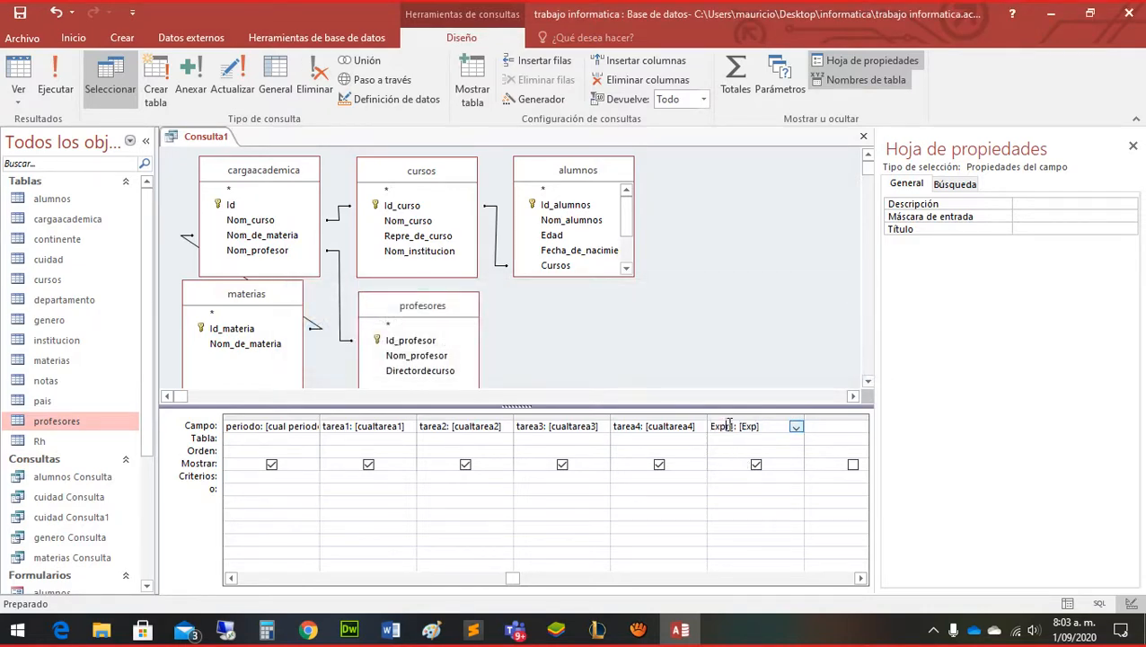
Set the last parameter column's alias to tarea5 and its expression to [cual tarea5]
left_click_drag(731, 426, 716, 428)
key("BackSpace")
key("BackSpace")
type("tarea")
key("Delete")
type("5")
left_click(749, 426)
key("Delete")
type("cual")
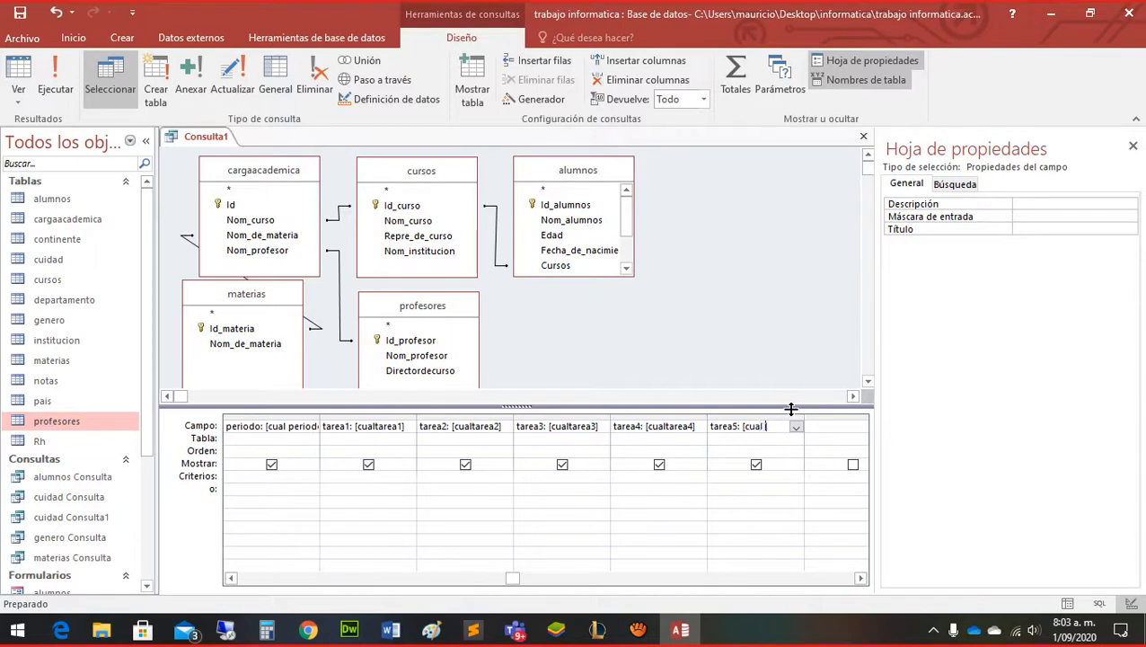
type(" tarea")
type("5")
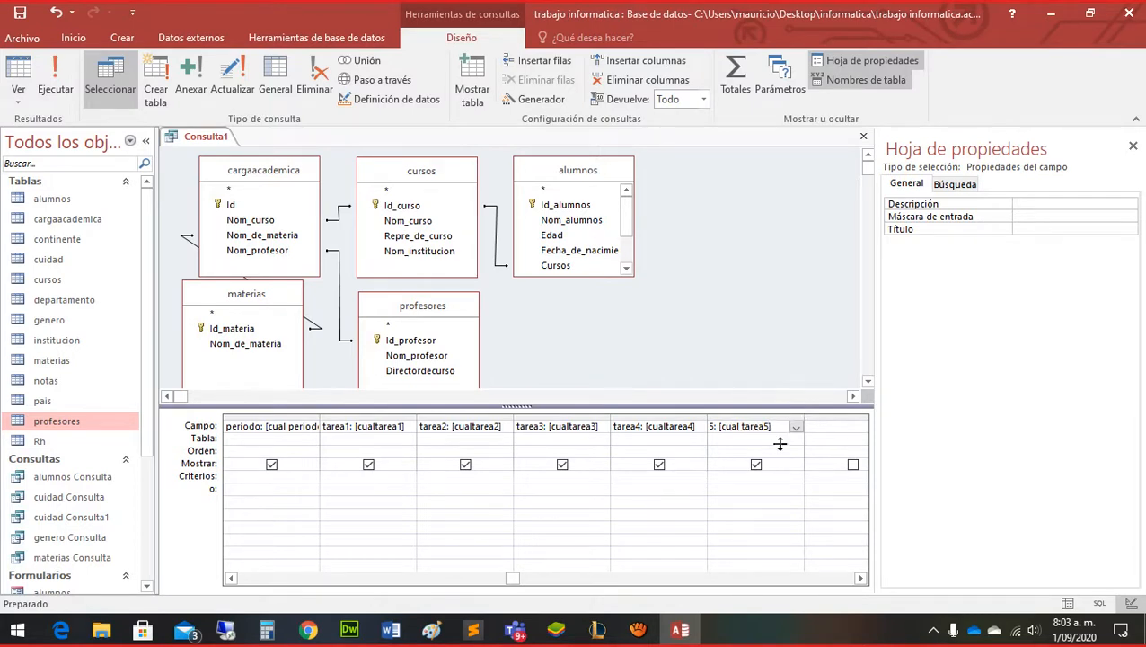
left_click(733, 500)
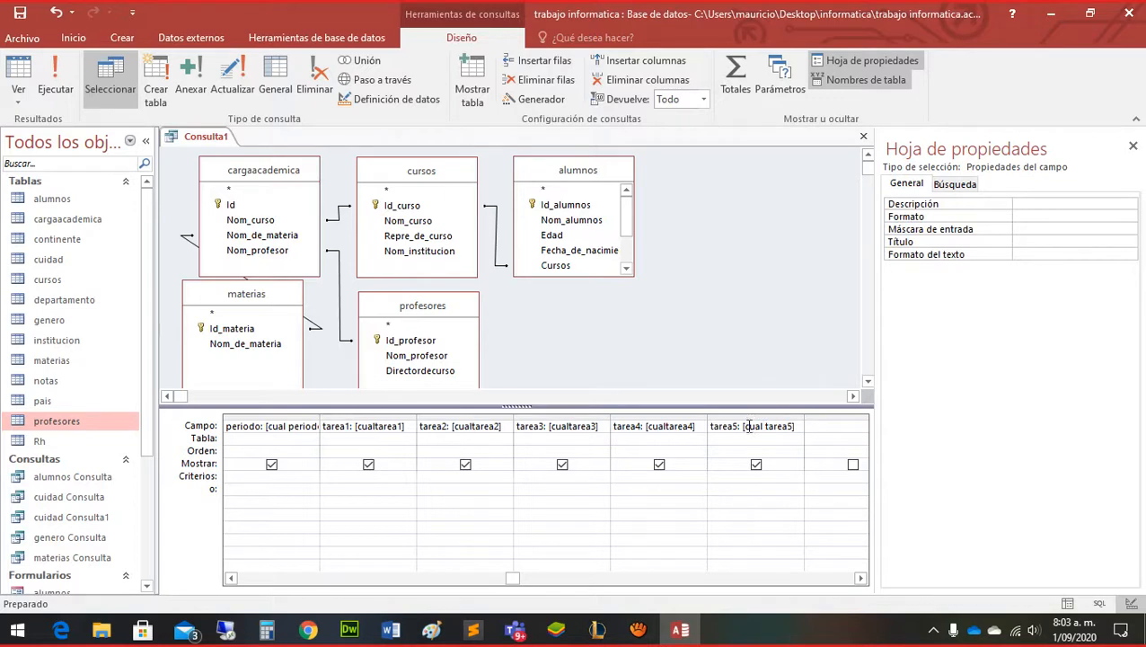
left_click_drag(750, 426, 782, 440)
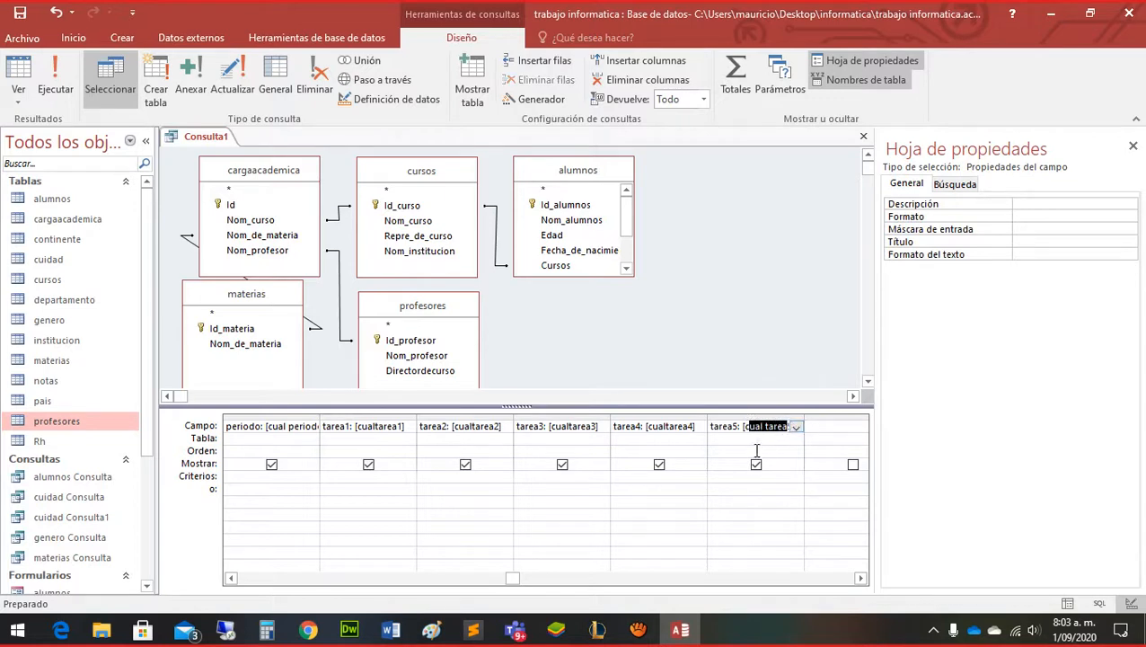
left_click(724, 431)
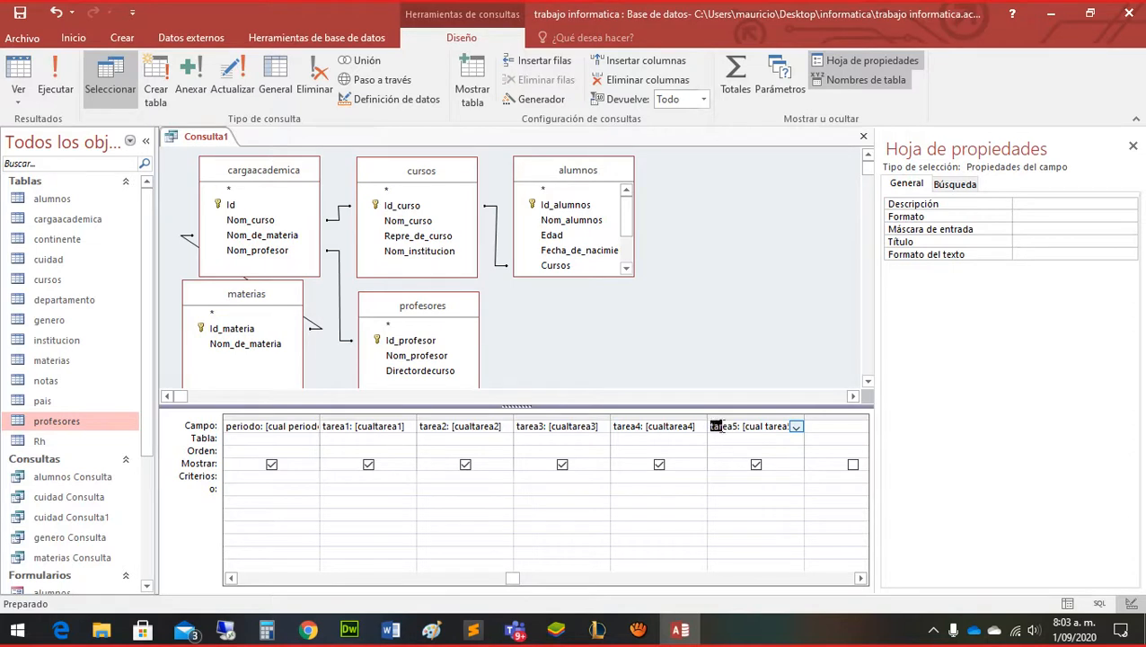
left_click_drag(716, 425, 738, 427)
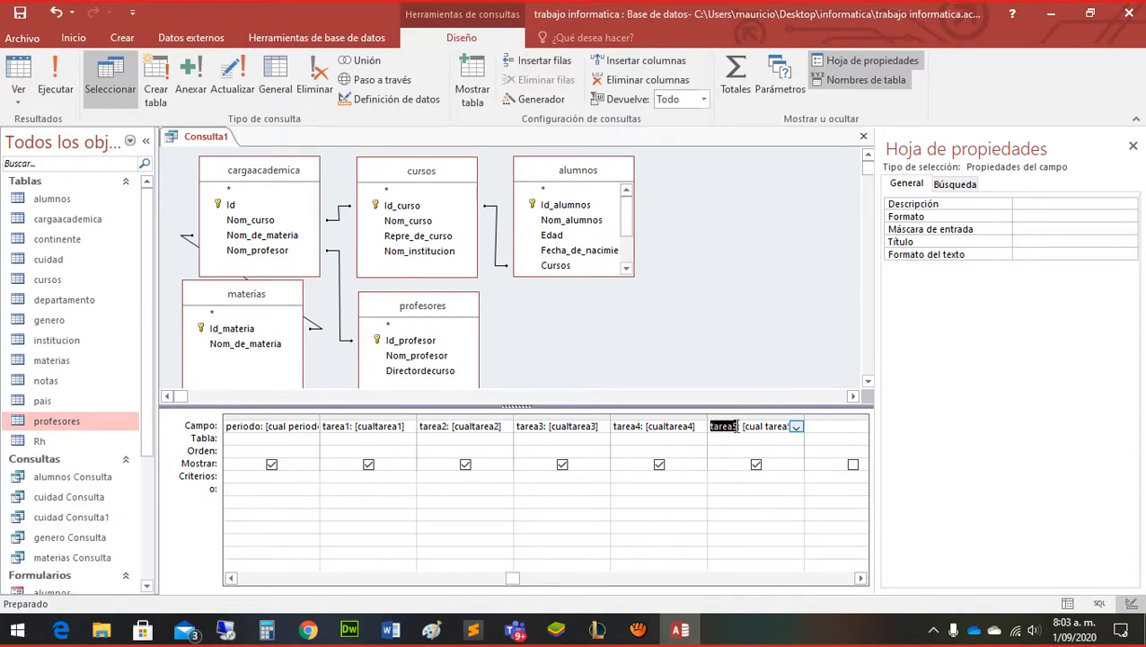
Run the query with the period 1 and all five task parameters left blank, and review the records
left_click(12, 77)
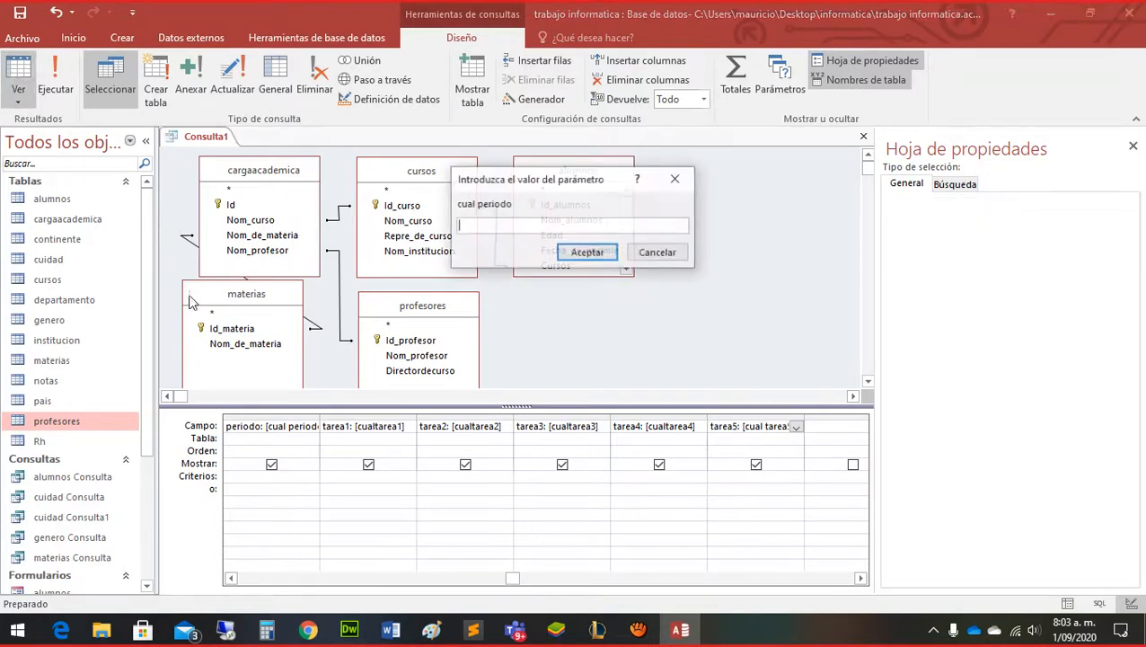
left_click(565, 255)
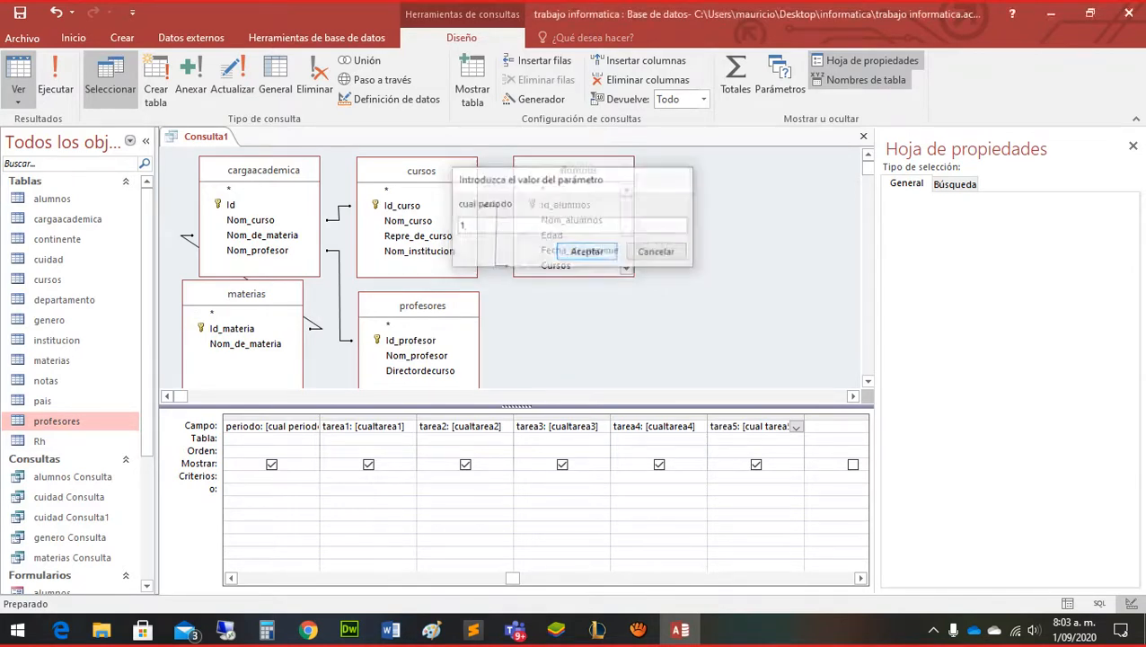
left_click(564, 257)
left_click(564, 257)
left_click(564, 257)
left_click(564, 257)
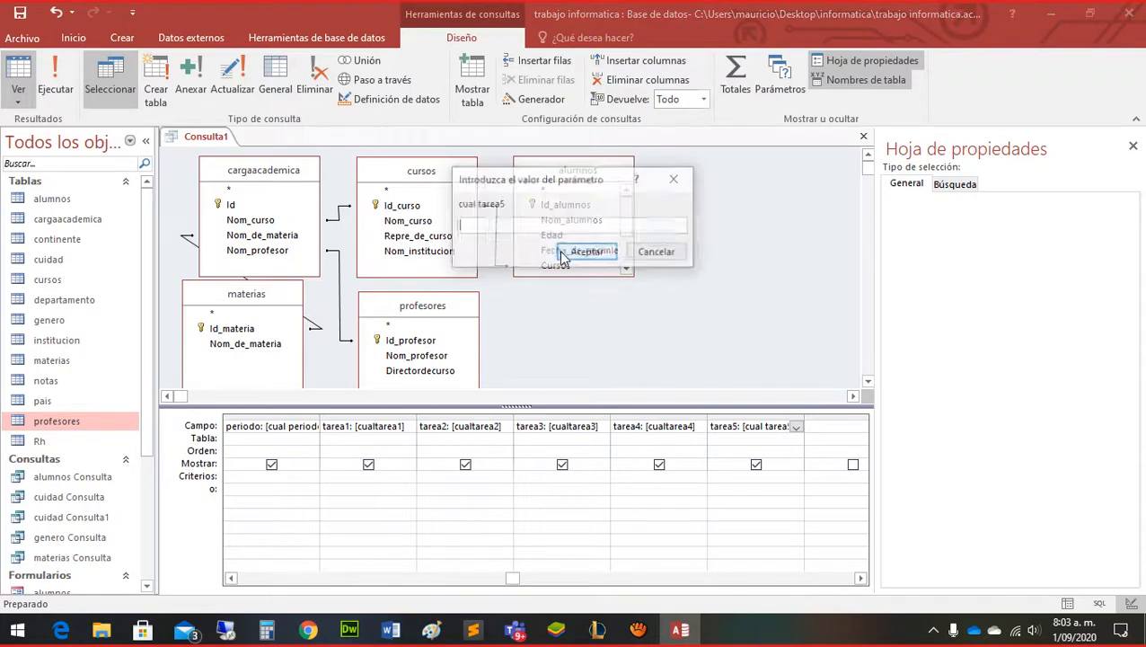
left_click(566, 255)
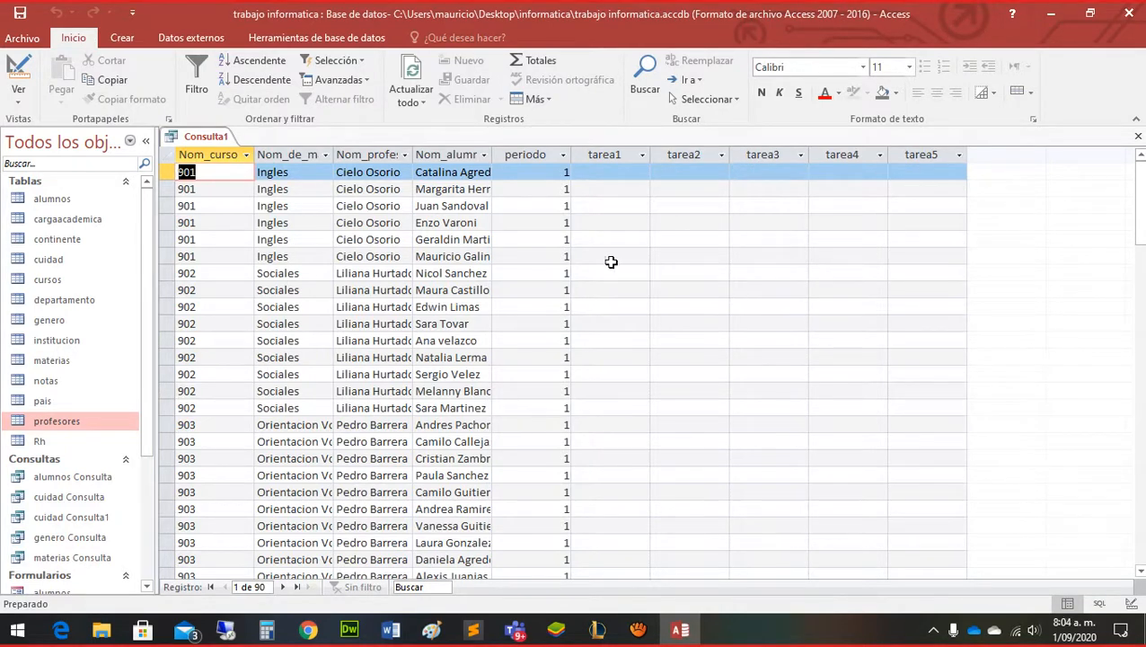
scroll(603, 246, "down", 15)
scroll(604, 246, "down", 15)
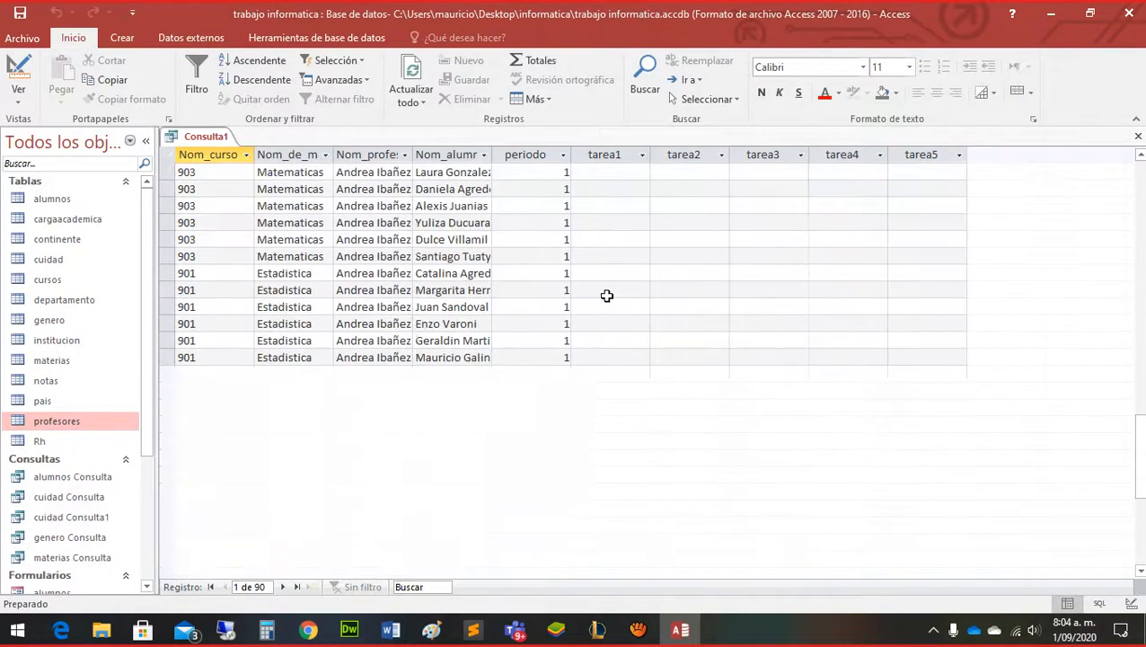
scroll(599, 268, "up", 20)
scroll(598, 224, "up", 8)
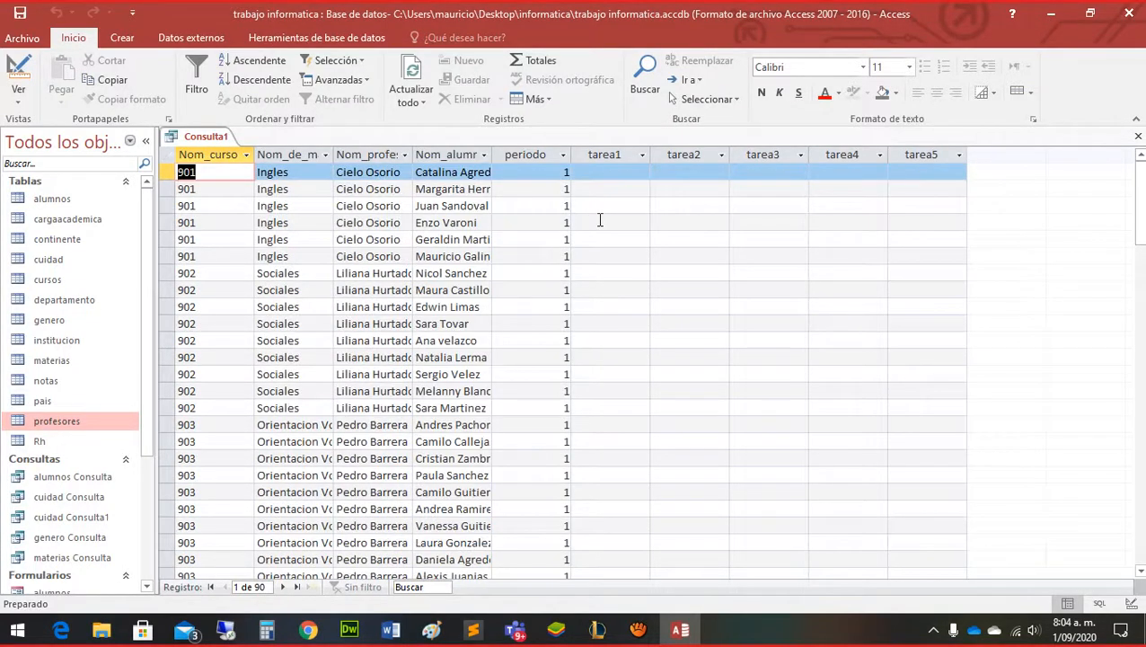
Return to the query design and add Id_alumnos from the alumnos table as the first column
left_click(20, 73)
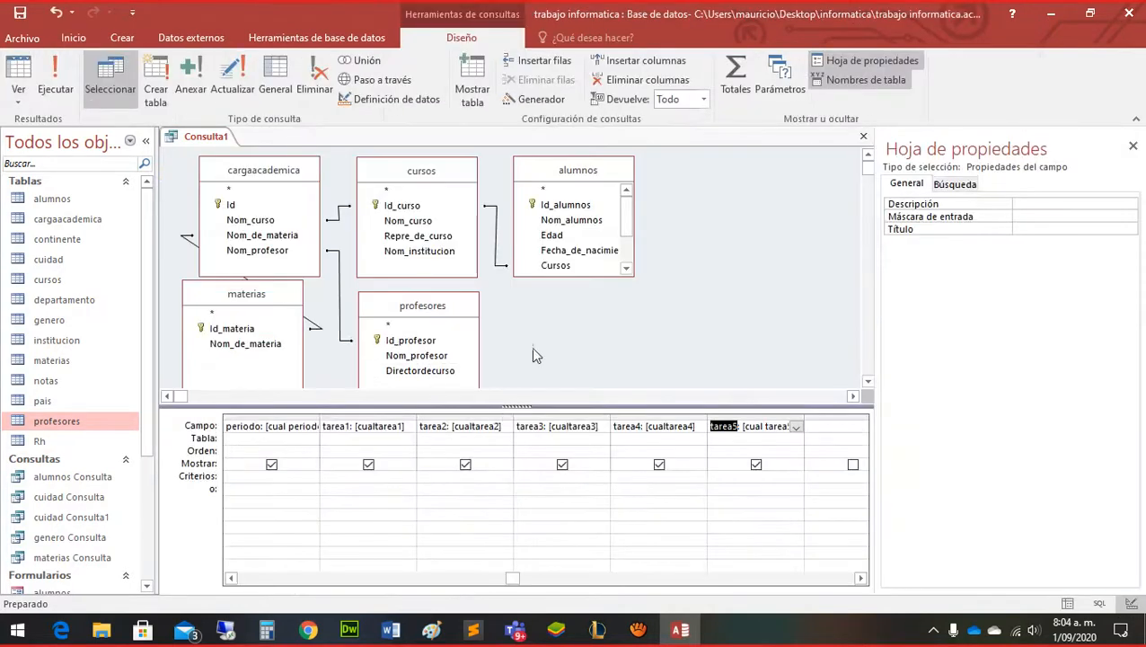
left_click(626, 268)
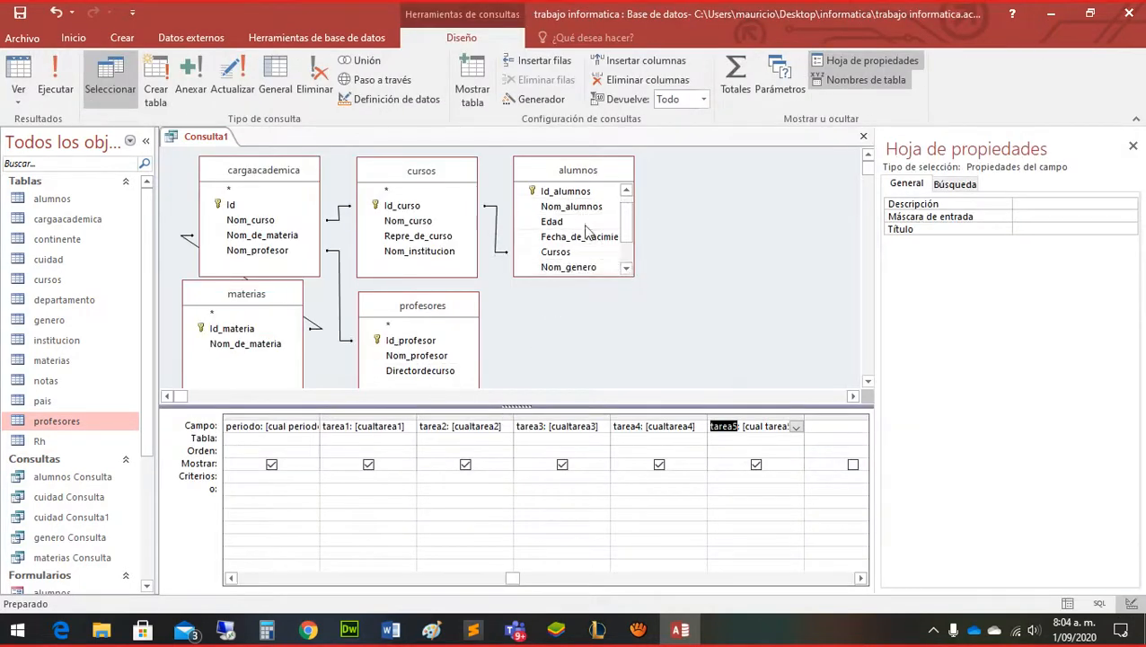
left_click(626, 192)
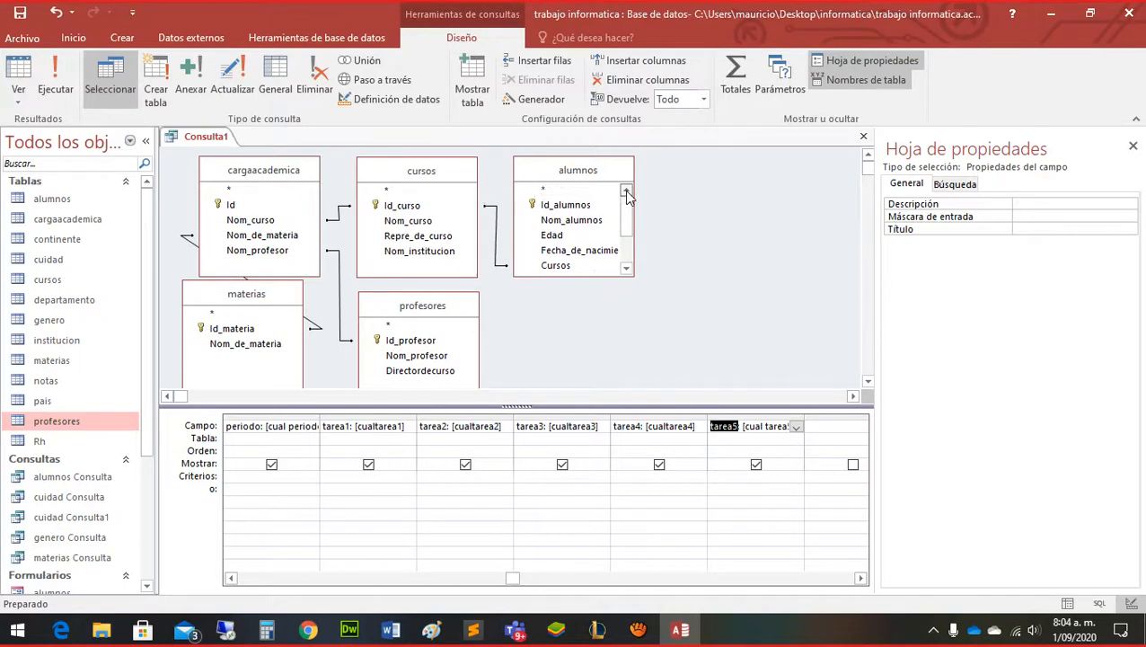
left_click(566, 207)
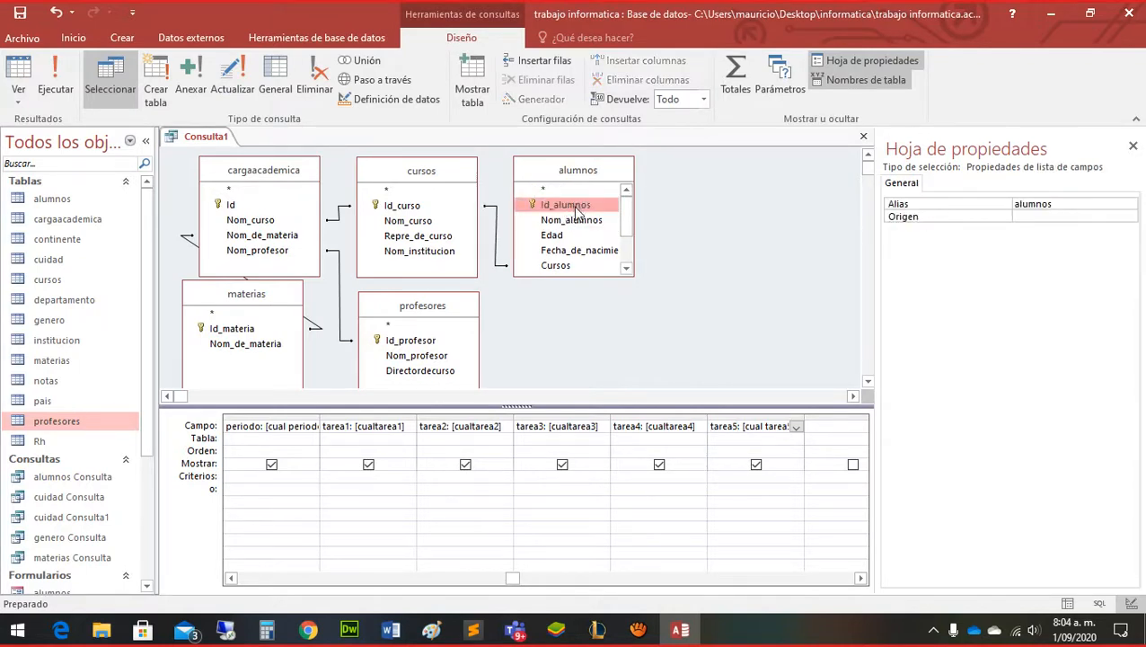
left_click_drag(576, 211, 282, 575)
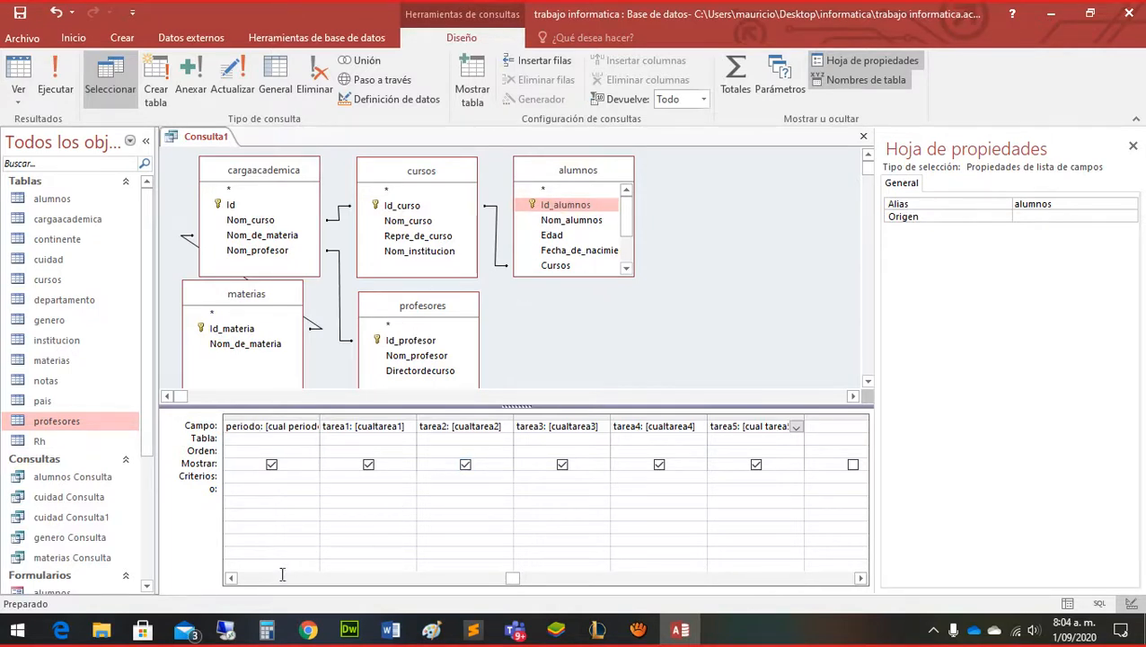
left_click(268, 578)
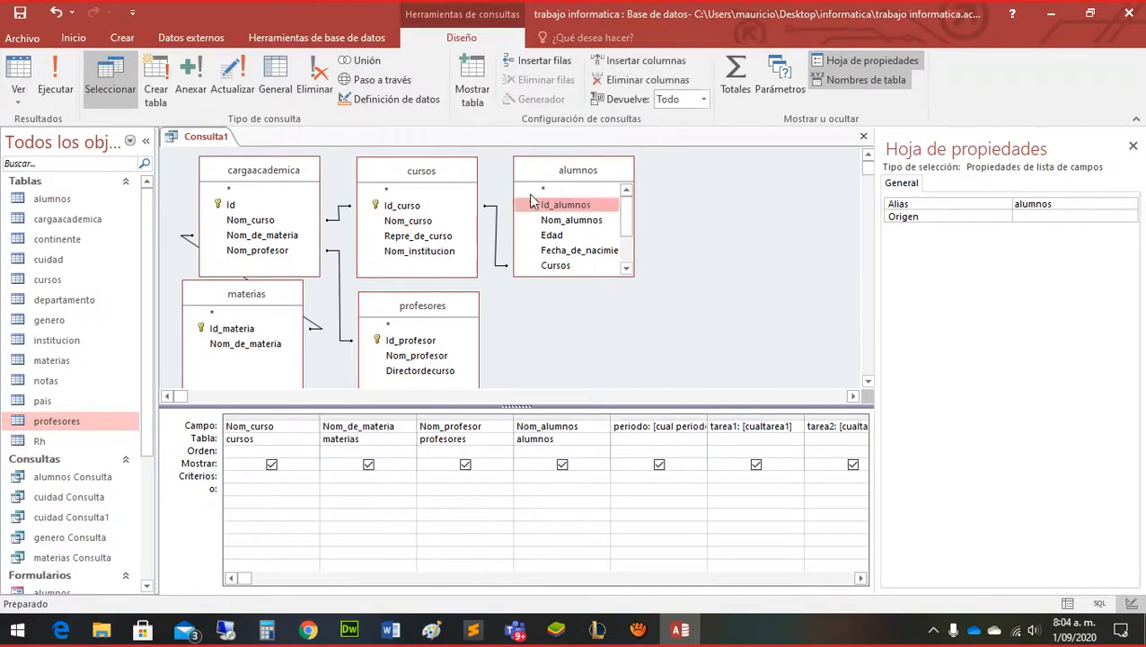
left_click_drag(569, 212, 244, 428)
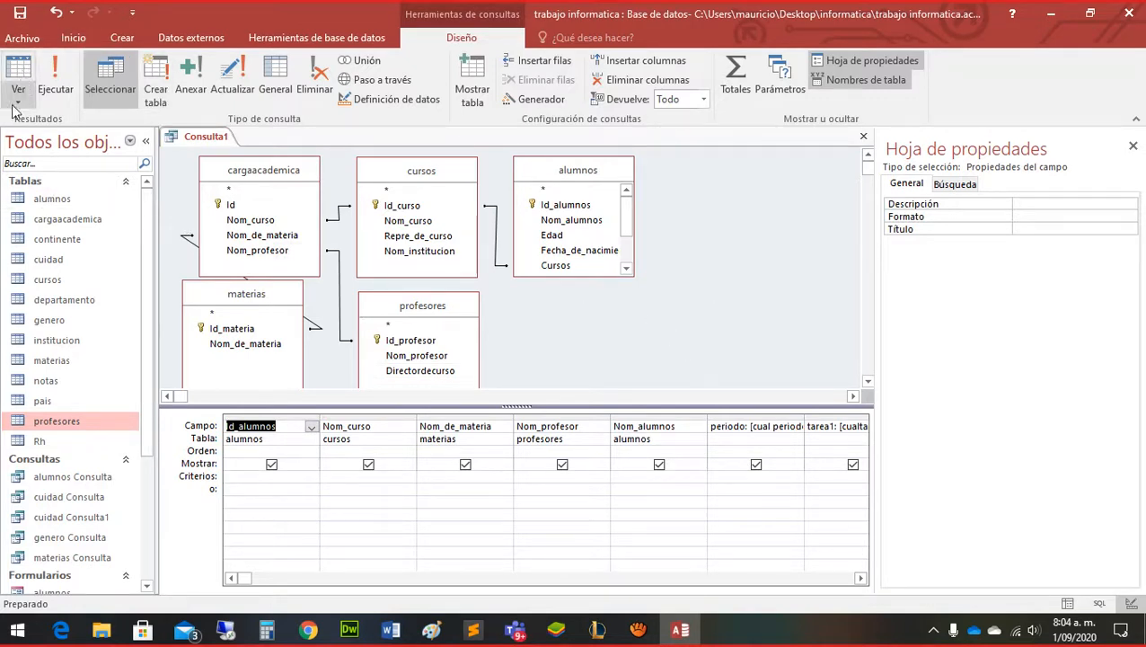
Convert the query to a make-table query that creates the table registrodetareas in the active database
right_click(716, 341)
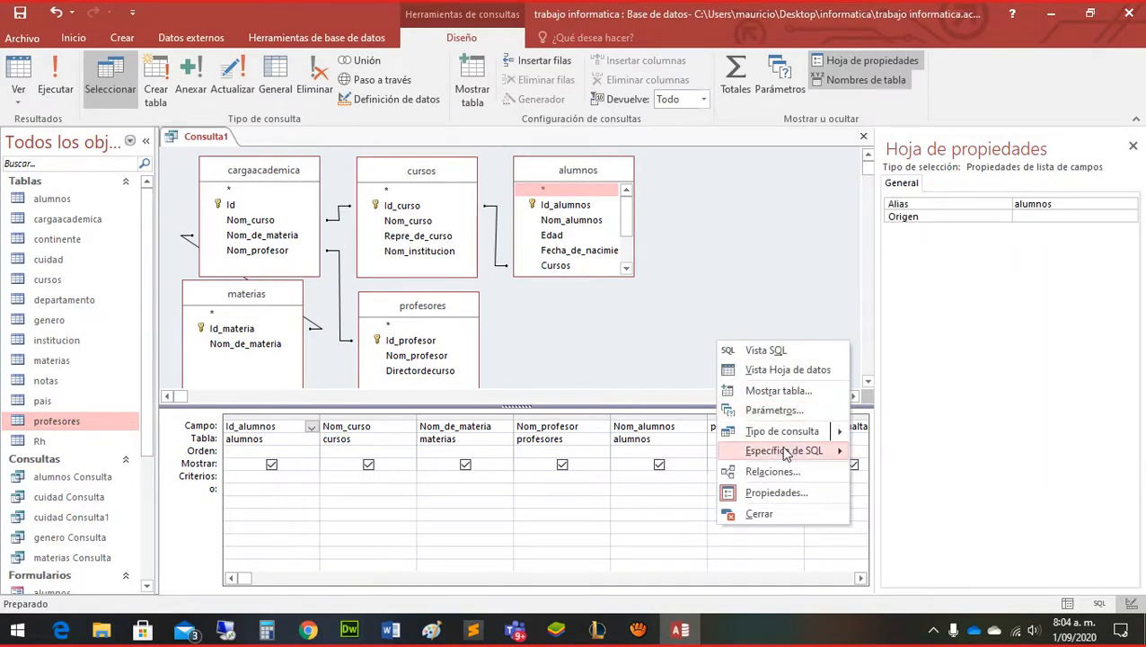
mouse_move(781, 438)
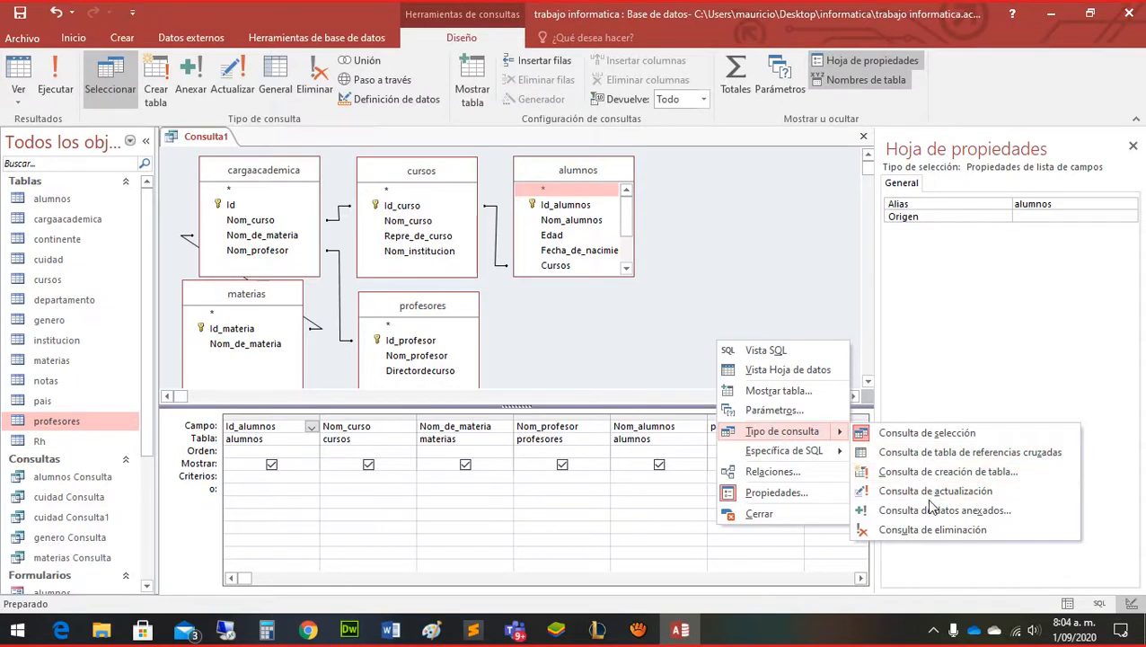
left_click(923, 478)
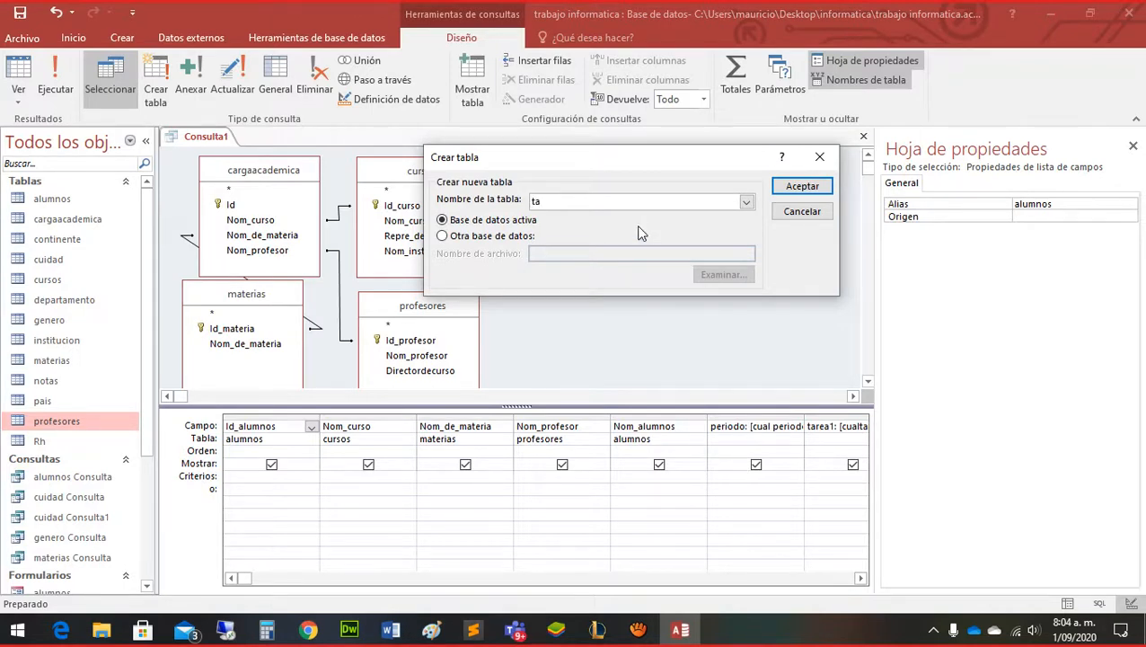
type("registrodetareas")
left_click(780, 190)
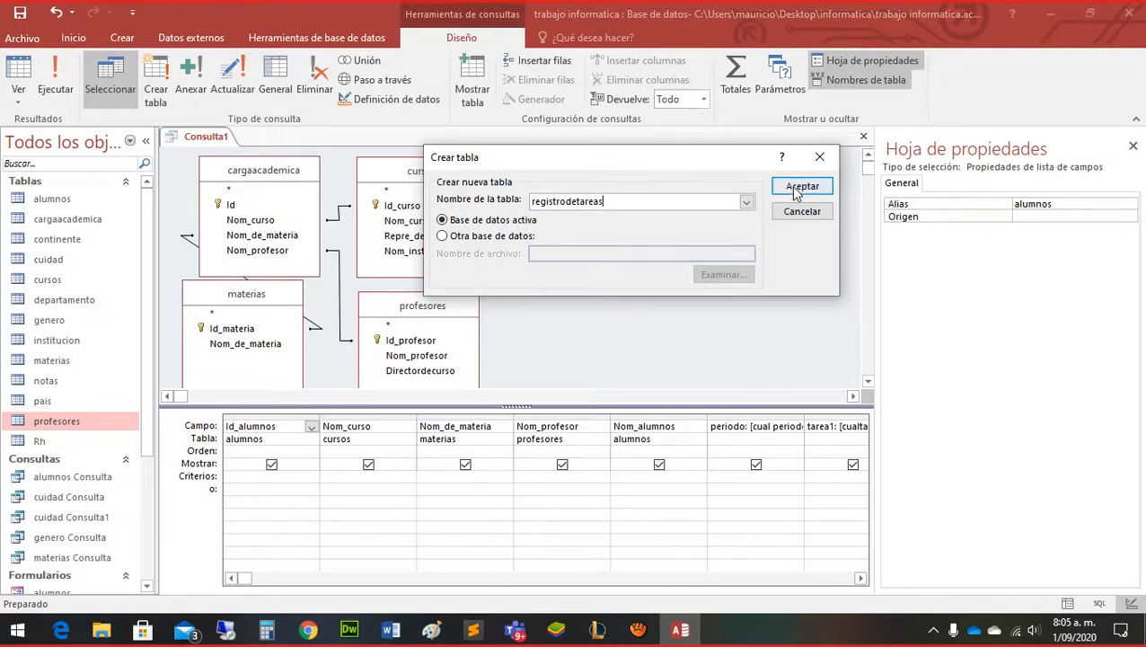
Run the make-table query with period 1 and all five task parameters left blank, and approve creating the new table
left_click(56, 86)
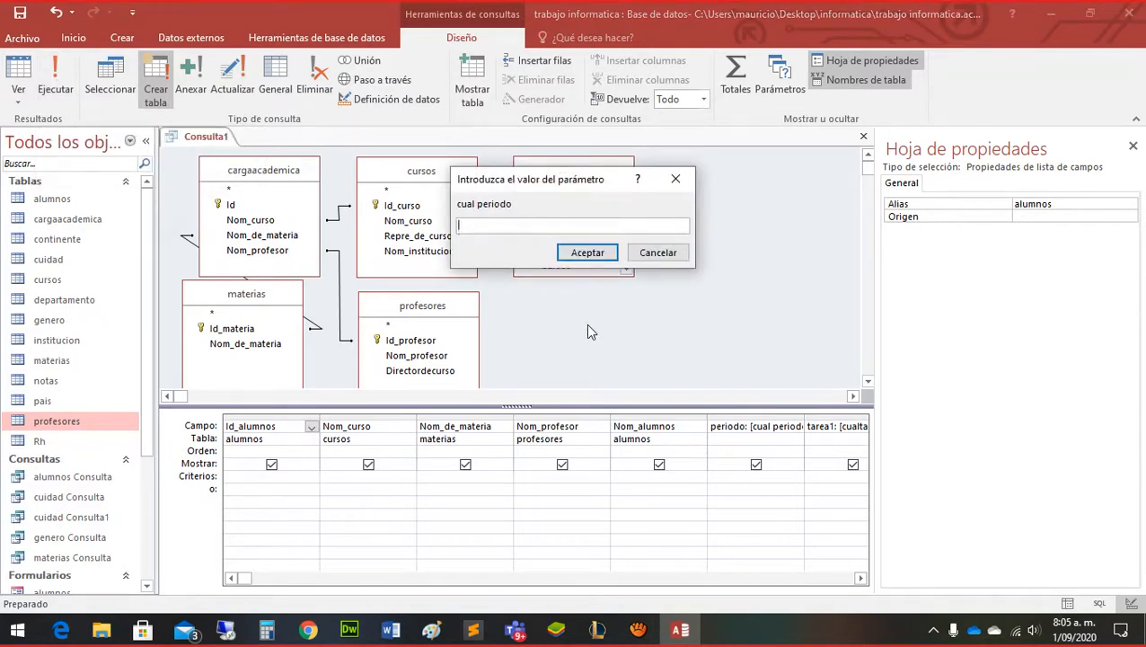
type("1")
key("Return")
key("Return")
key("Return")
key("Return")
key("Return")
key("Return")
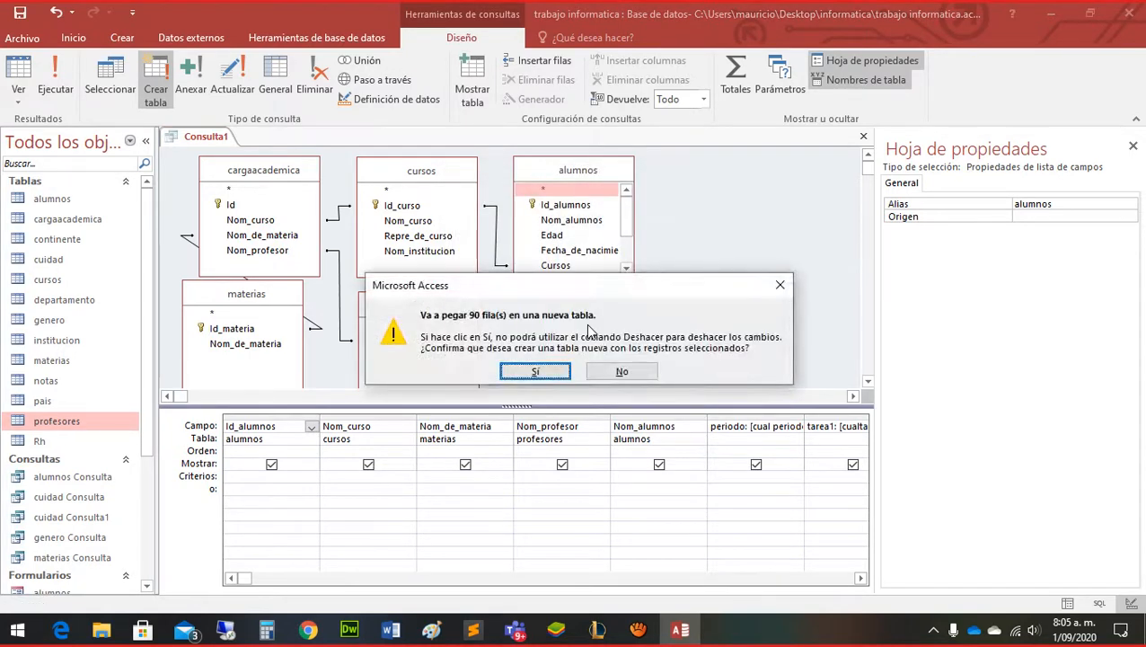
left_click(524, 374)
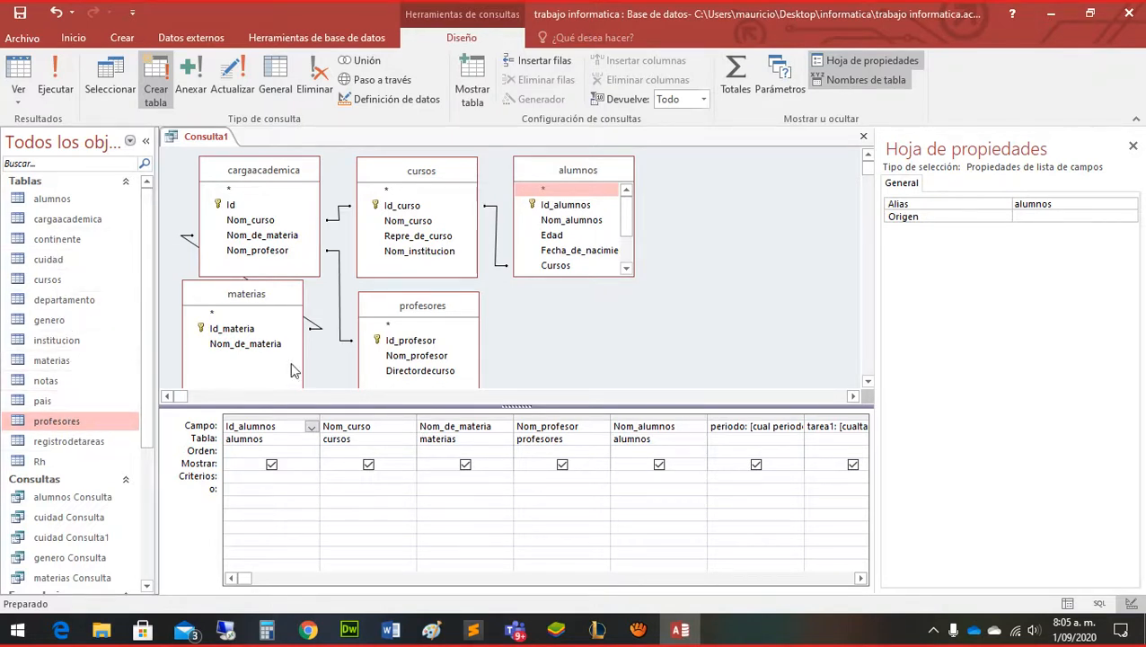
left_click(571, 329)
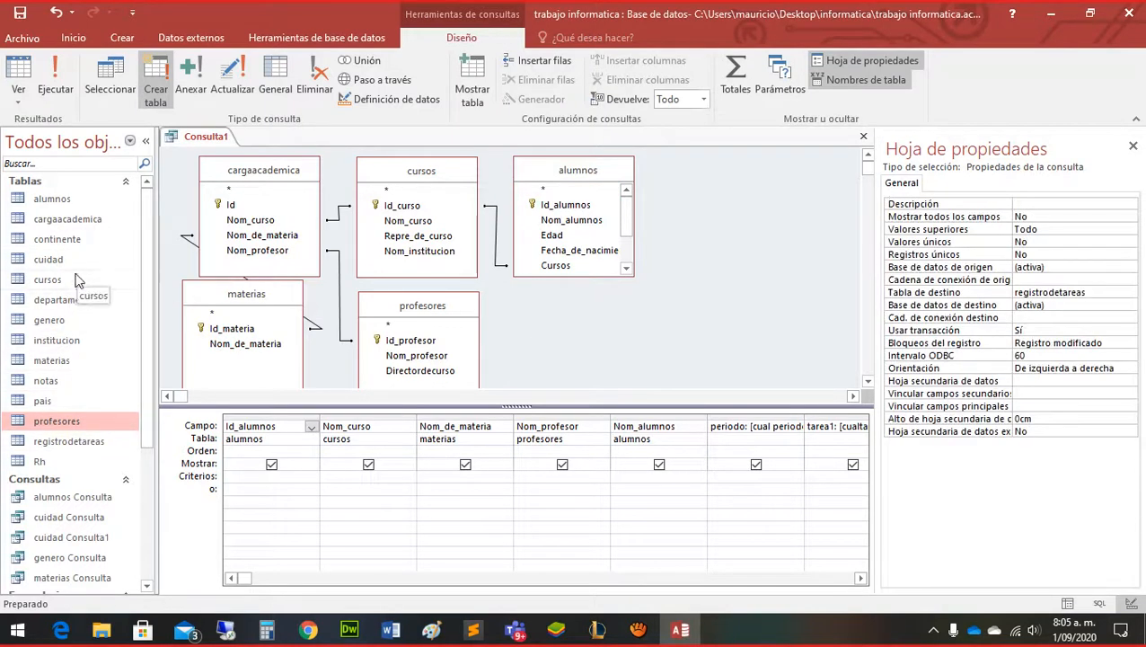
Open registrodetareas in design view and change the data type of periodo and tarea1 through tarea5 to Número
left_click(88, 442)
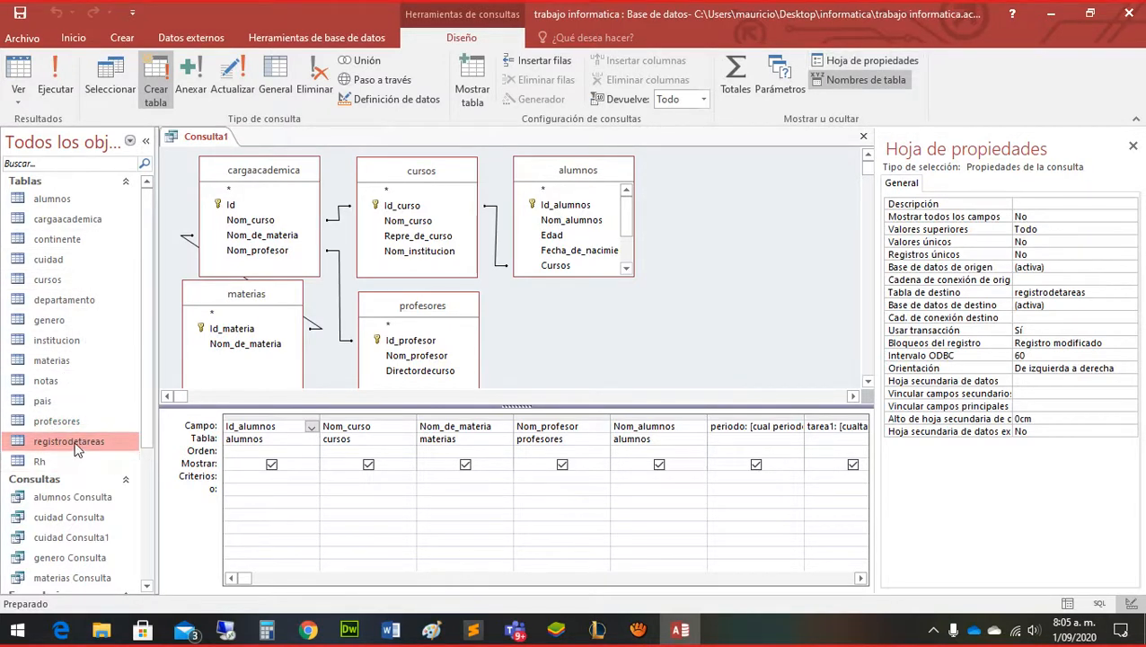
right_click(77, 450)
left_click(138, 204)
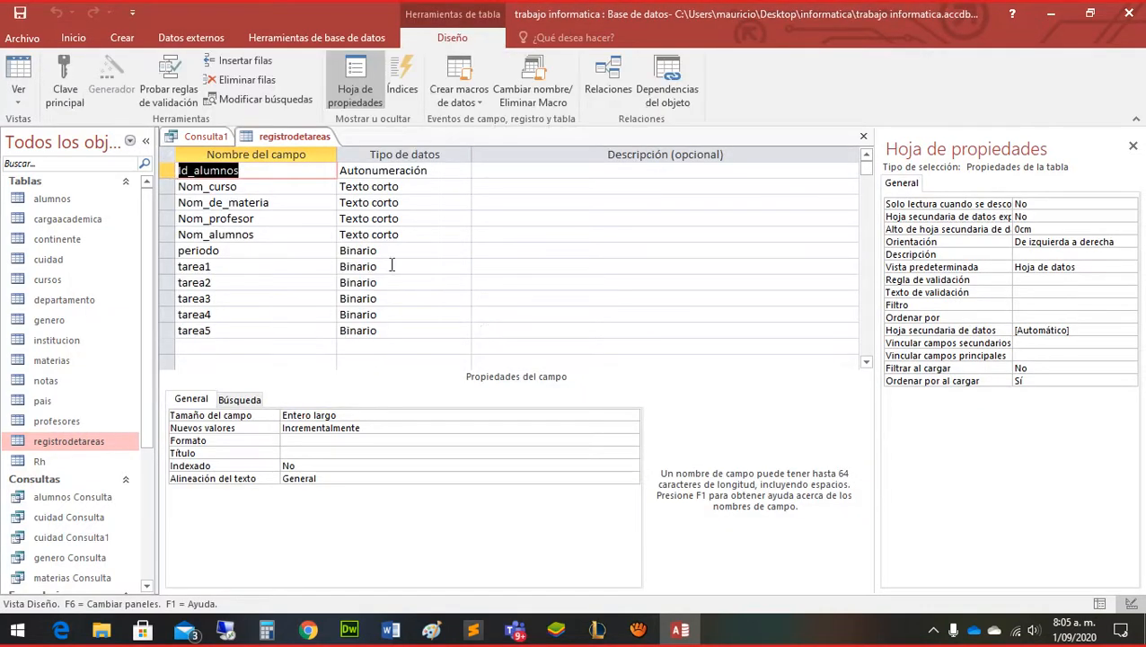
left_click(395, 251)
left_click(462, 251)
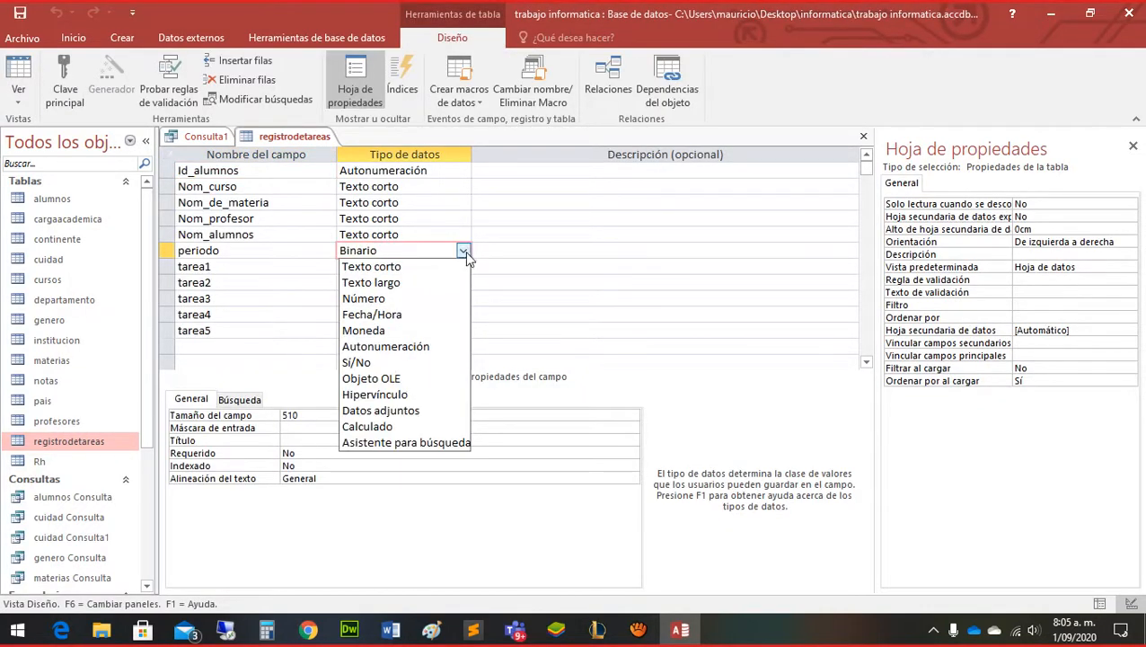
left_click(377, 300)
key("Down")
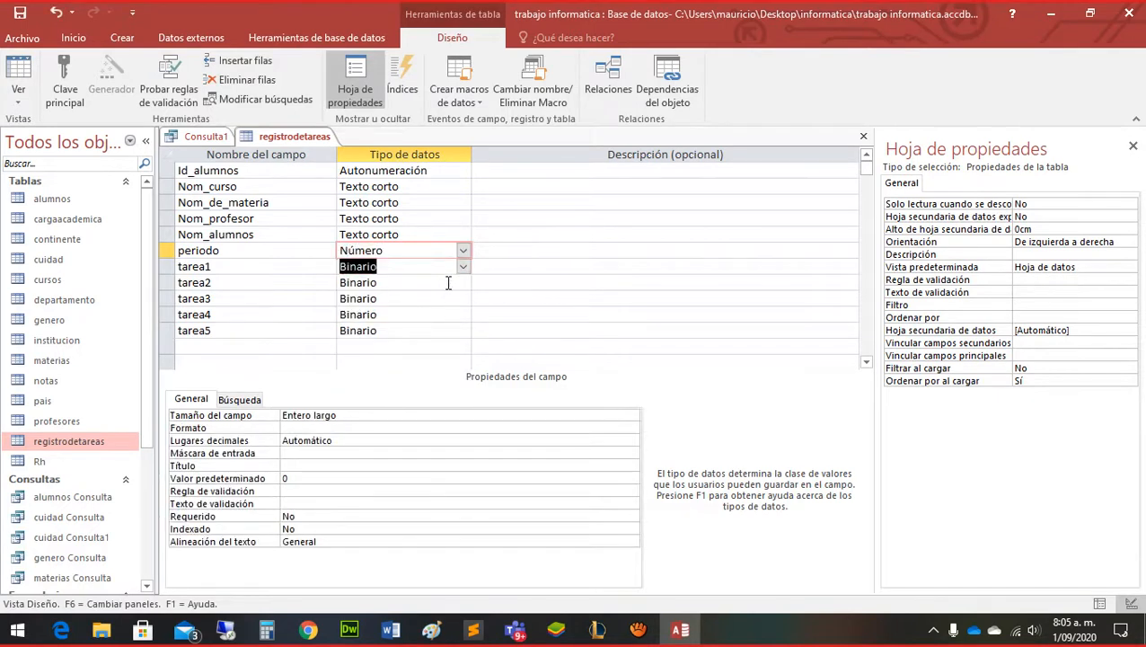
type("n")
key("Down")
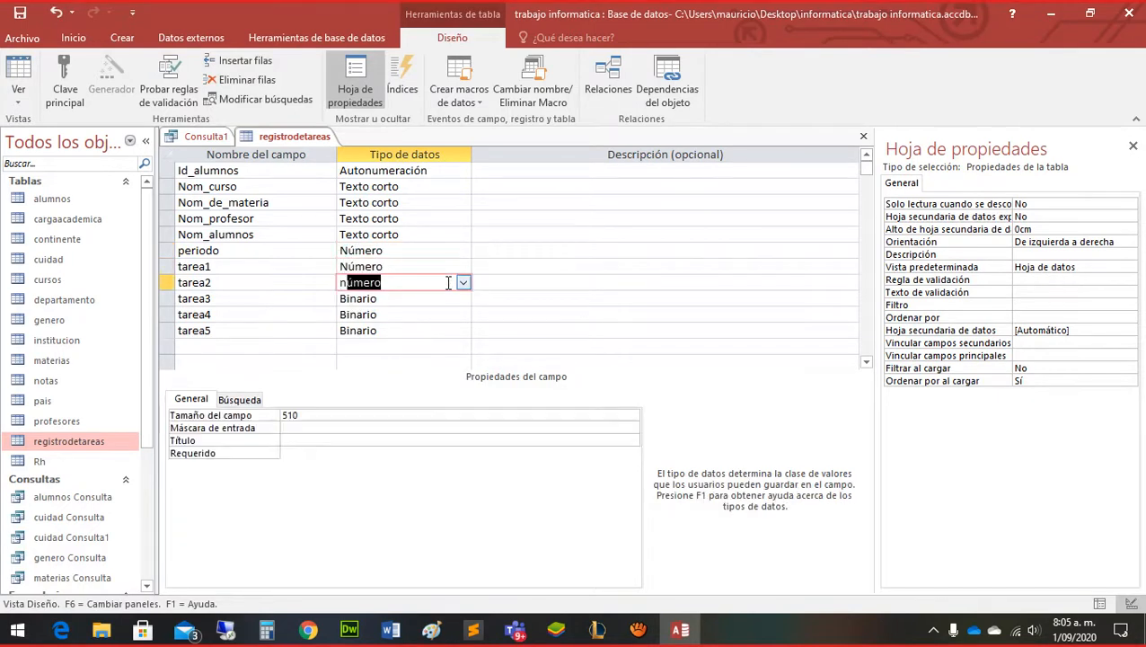
type("n")
key("Down")
type("n")
key("Down")
type("n")
key("Down")
type("n")
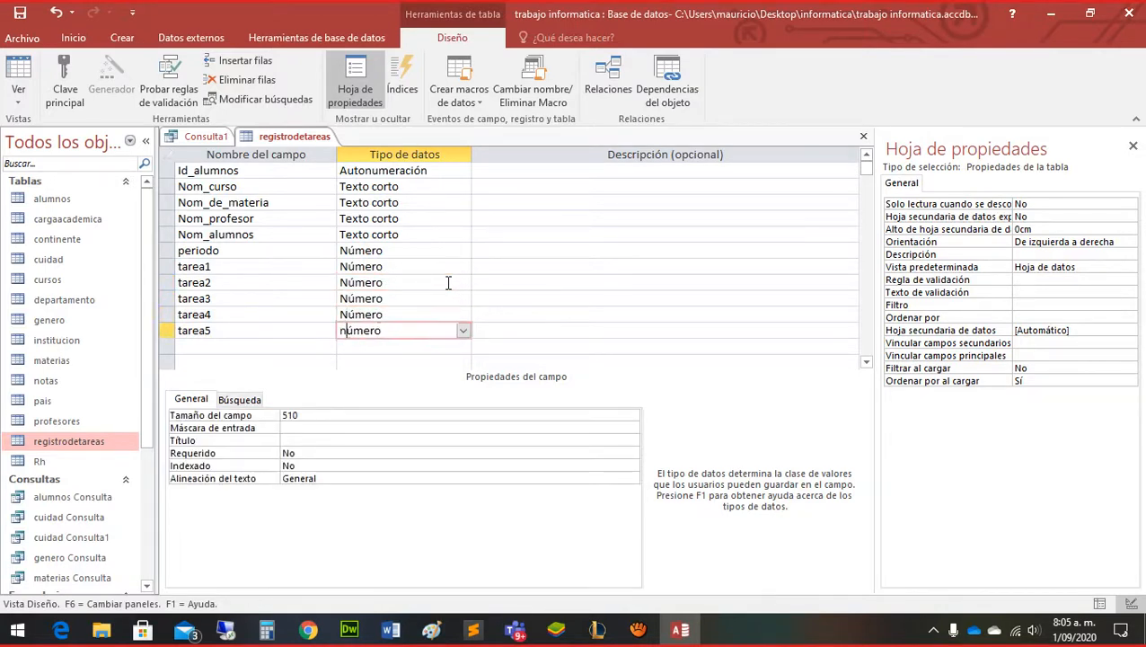
Set the fields Nom_curso through periodo as the table's composite primary key
key("Down")
key("Up")
key("Up")
key("Up")
key("Up")
key("Up")
key("Up")
key("Up")
key("Up")
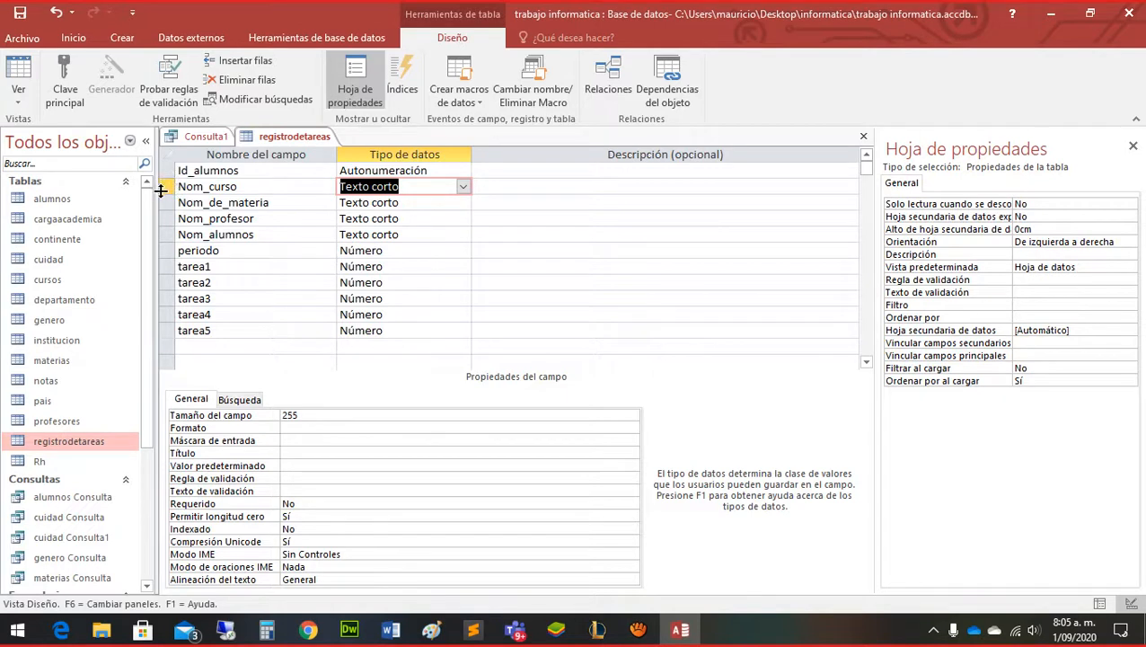
left_click_drag(165, 186, 165, 235)
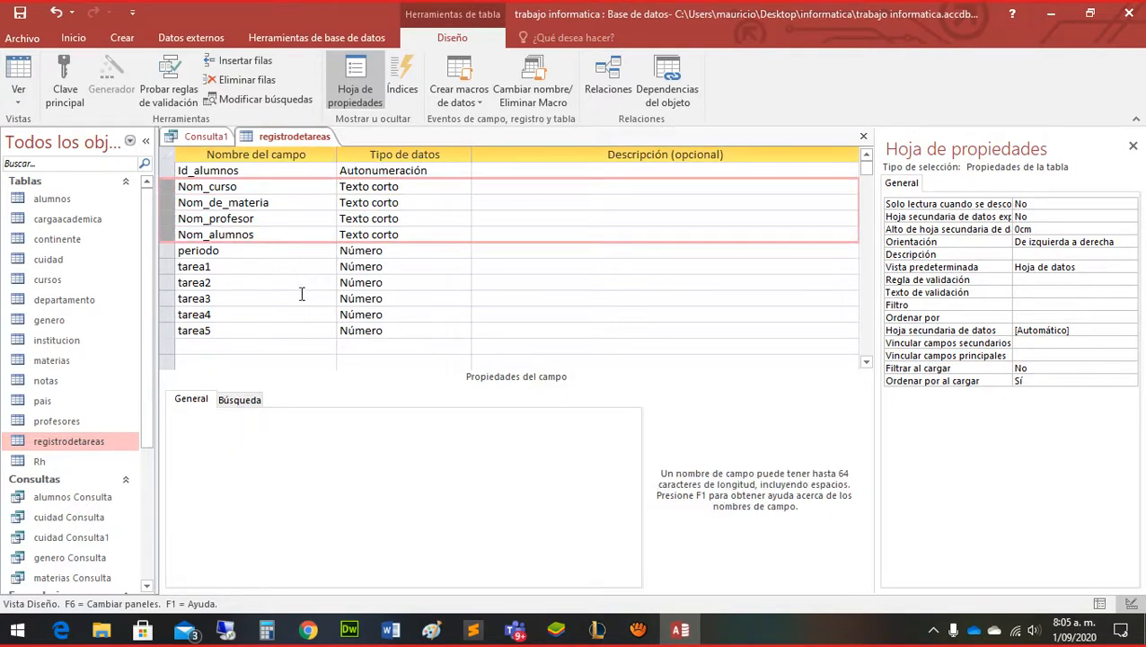
left_click(242, 253)
left_click_drag(165, 186, 168, 250)
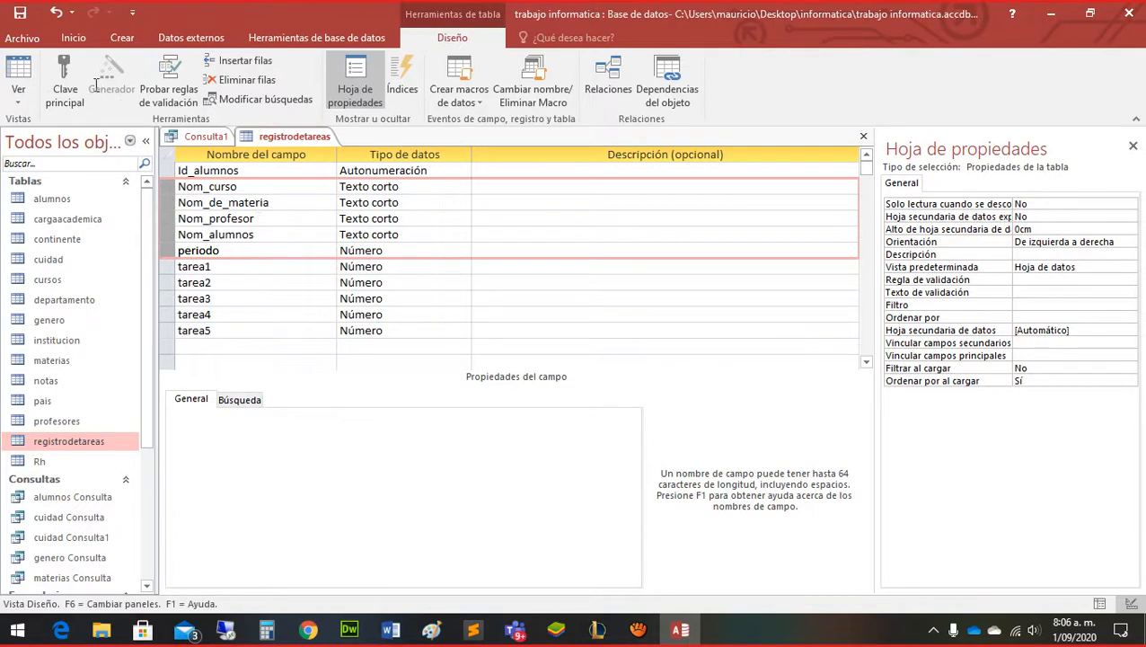
left_click(63, 88)
left_click(258, 300)
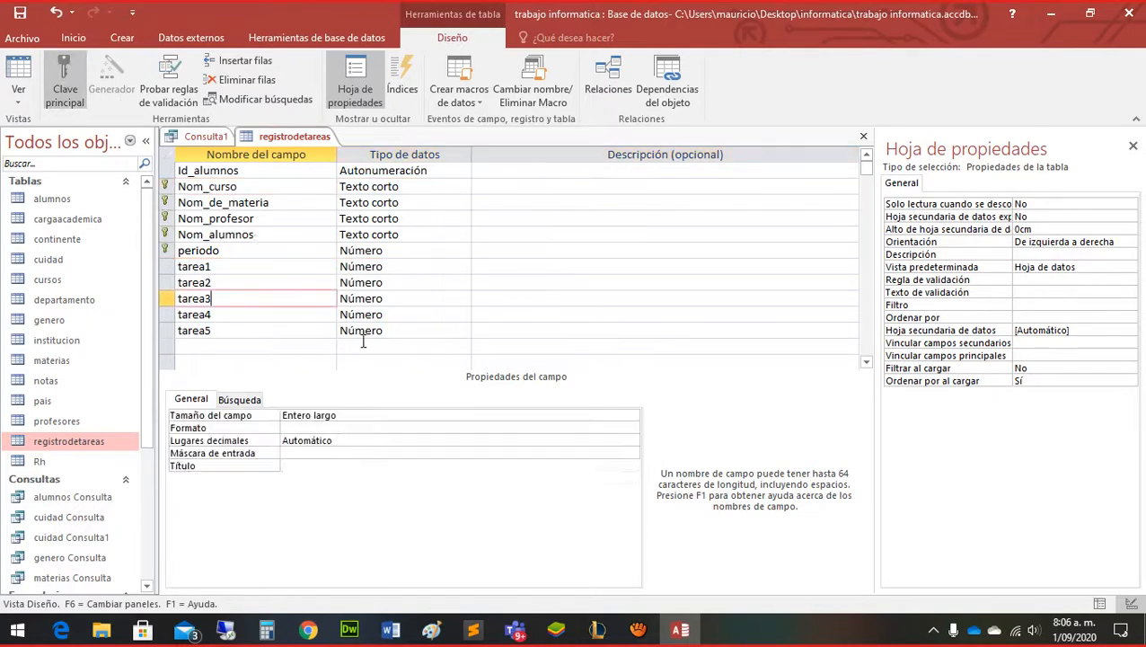
Save the registrodetareas design, continuing despite the data conversion losses
left_click(18, 78)
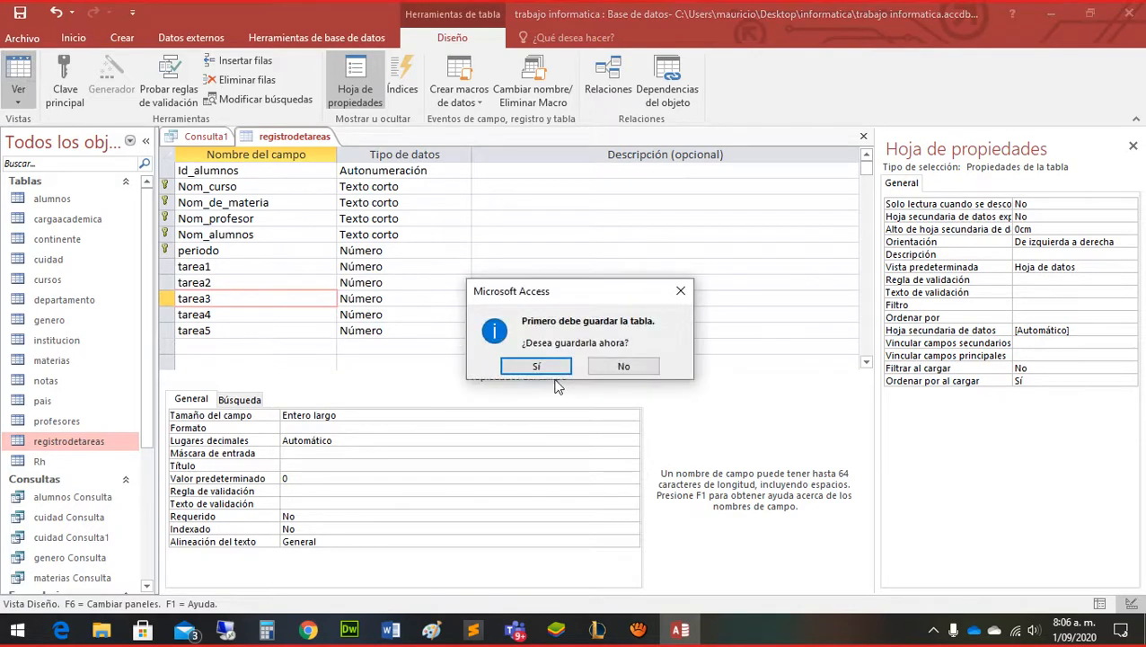
left_click(539, 367)
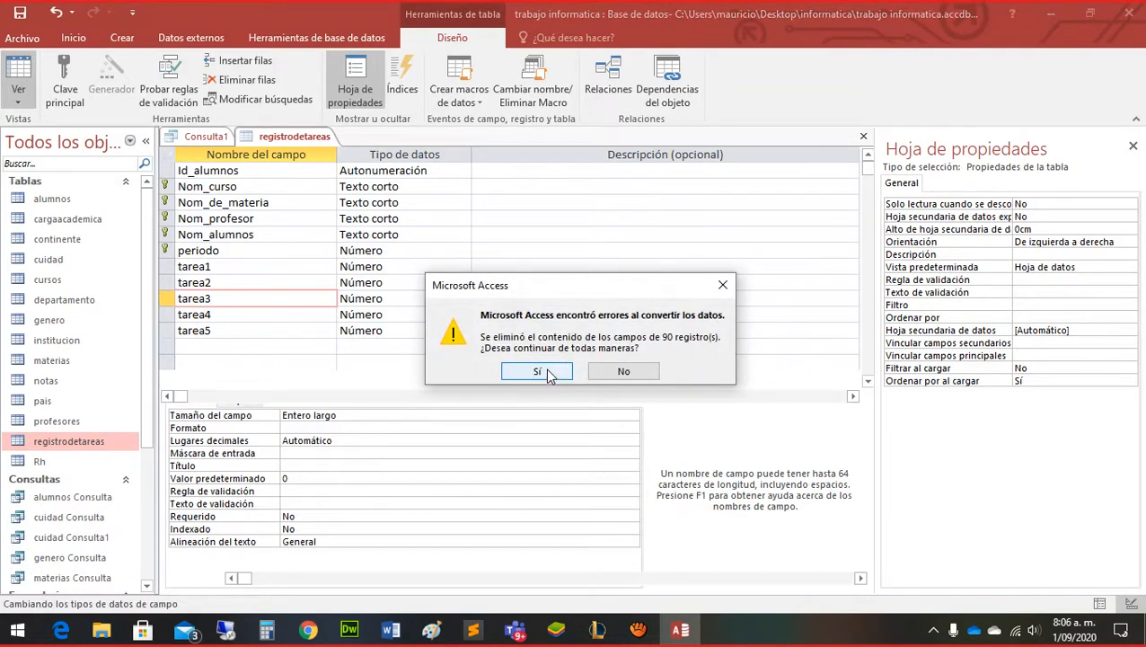
left_click(548, 373)
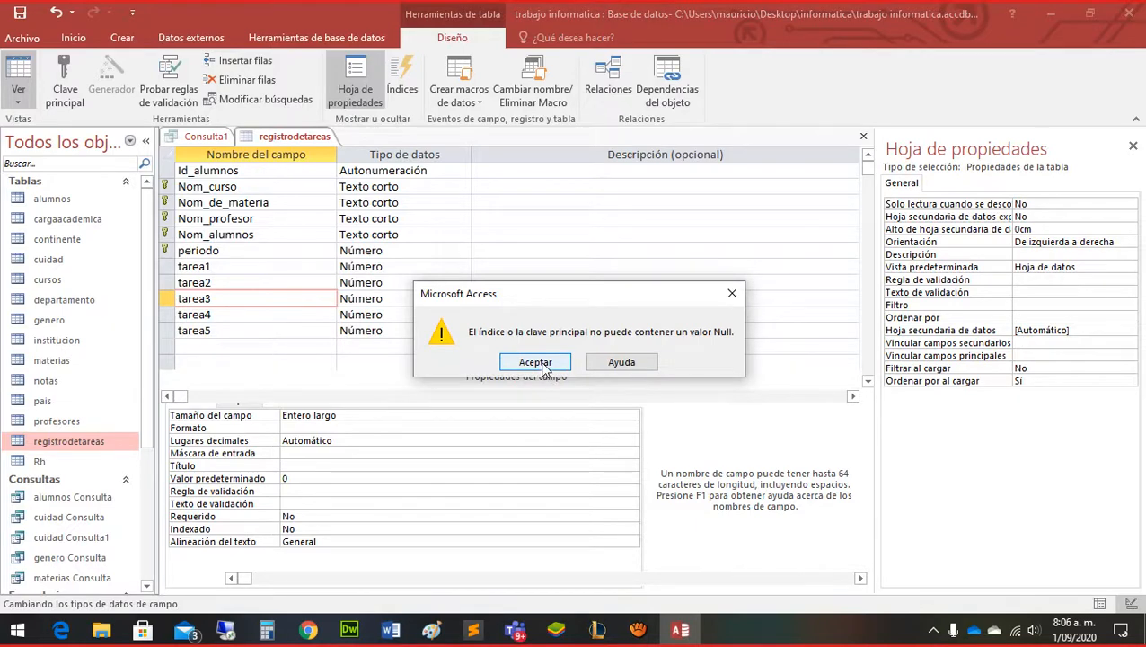
left_click(536, 362)
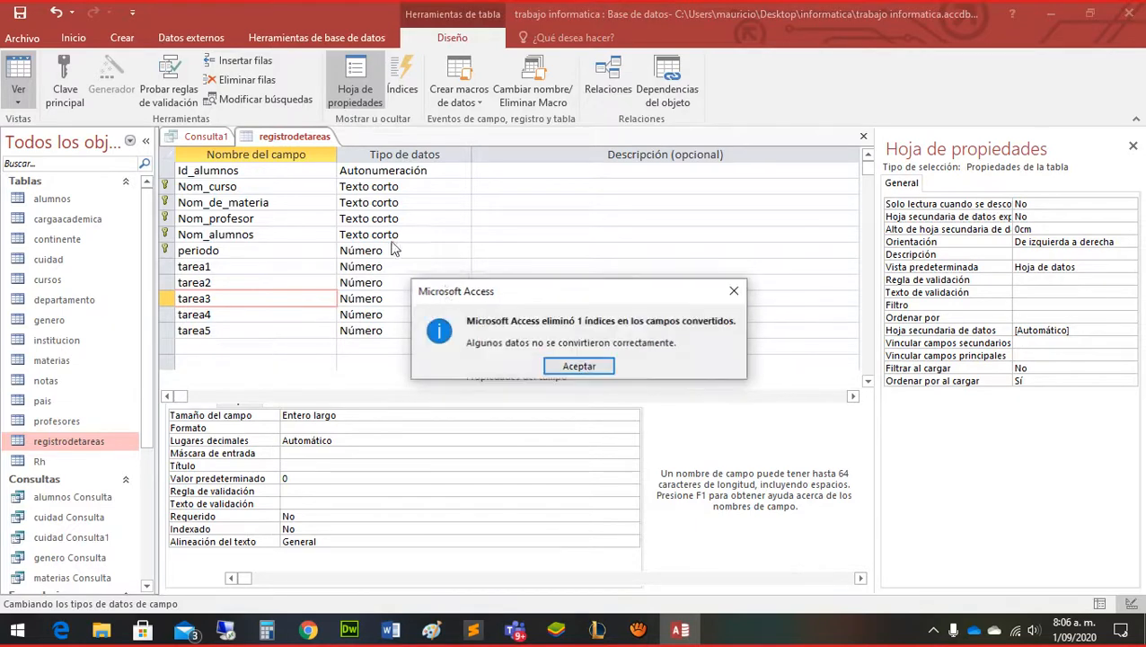
left_click(611, 362)
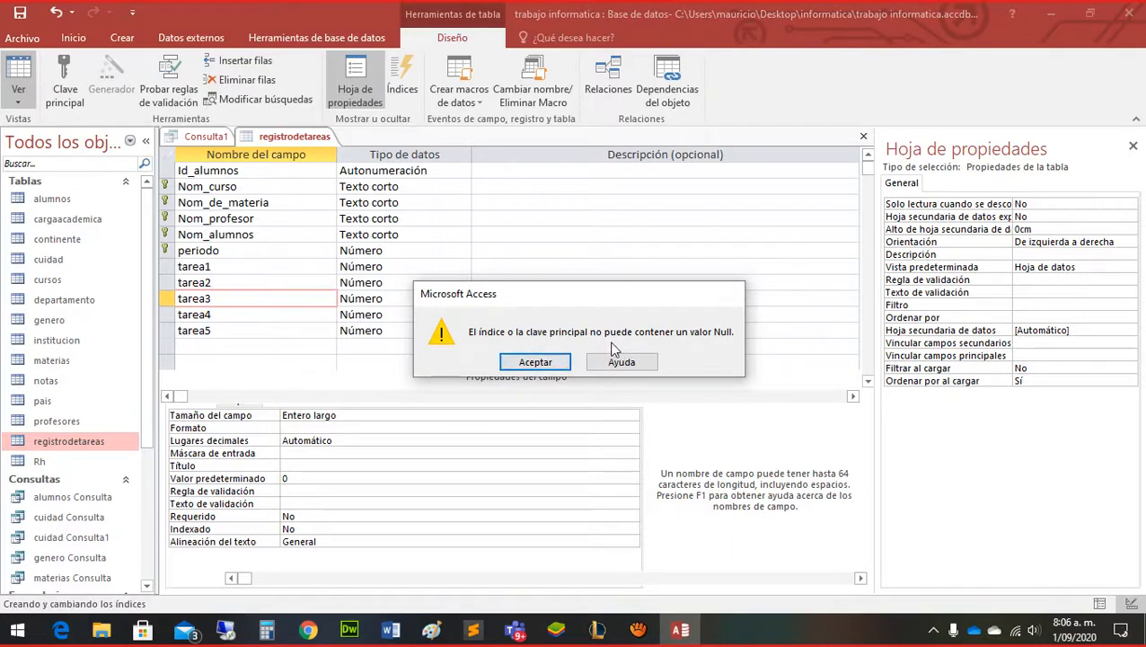
left_click(535, 362)
left_click(572, 379)
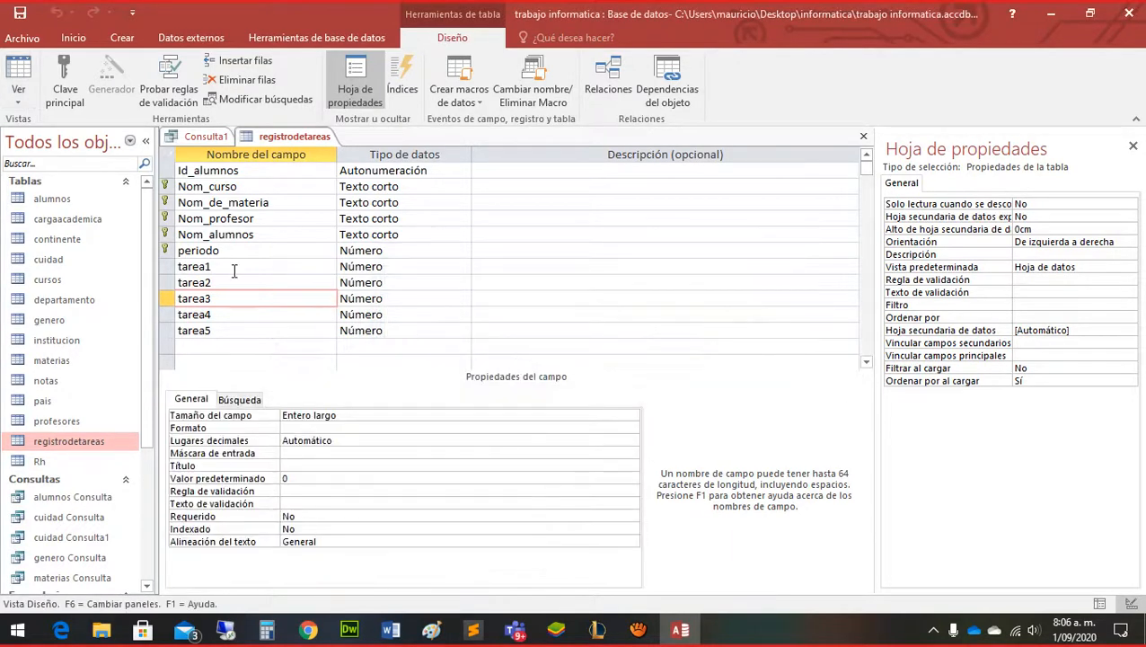
Remove the primary key from the fields Nom_curso through periodo, then save the table and show its records
left_click_drag(164, 186, 165, 249)
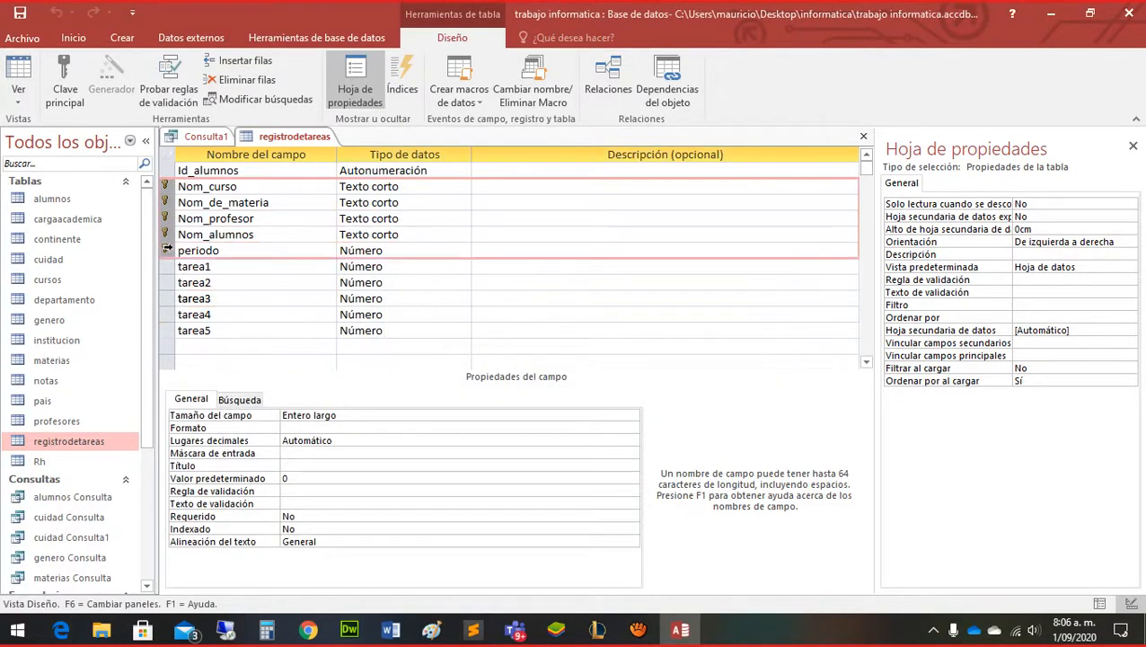
left_click(65, 83)
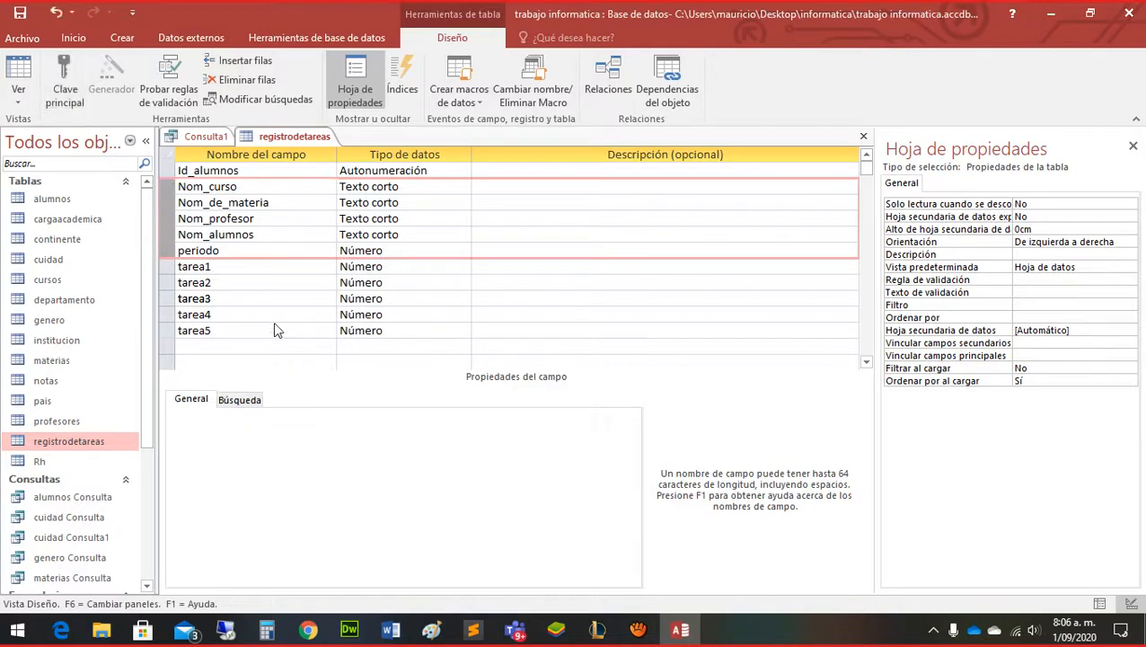
left_click(18, 79)
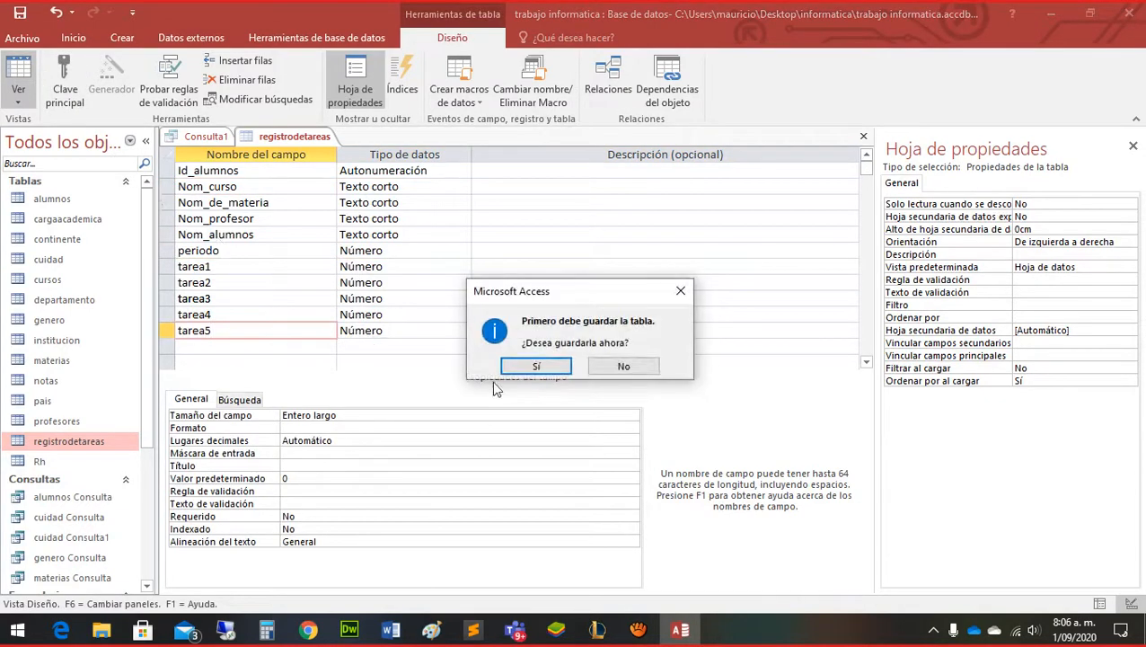
left_click(542, 371)
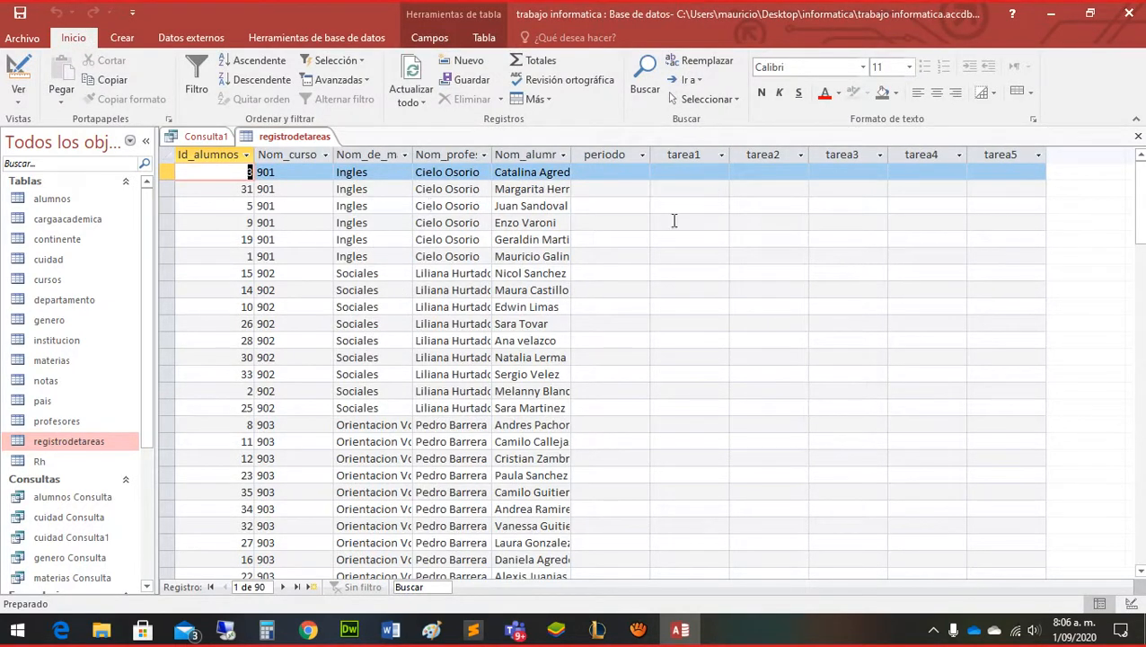
Review the records of registrodetareas, including the periodo and task columns, and select all of them
left_click(632, 237)
left_click(622, 188)
left_click(629, 170)
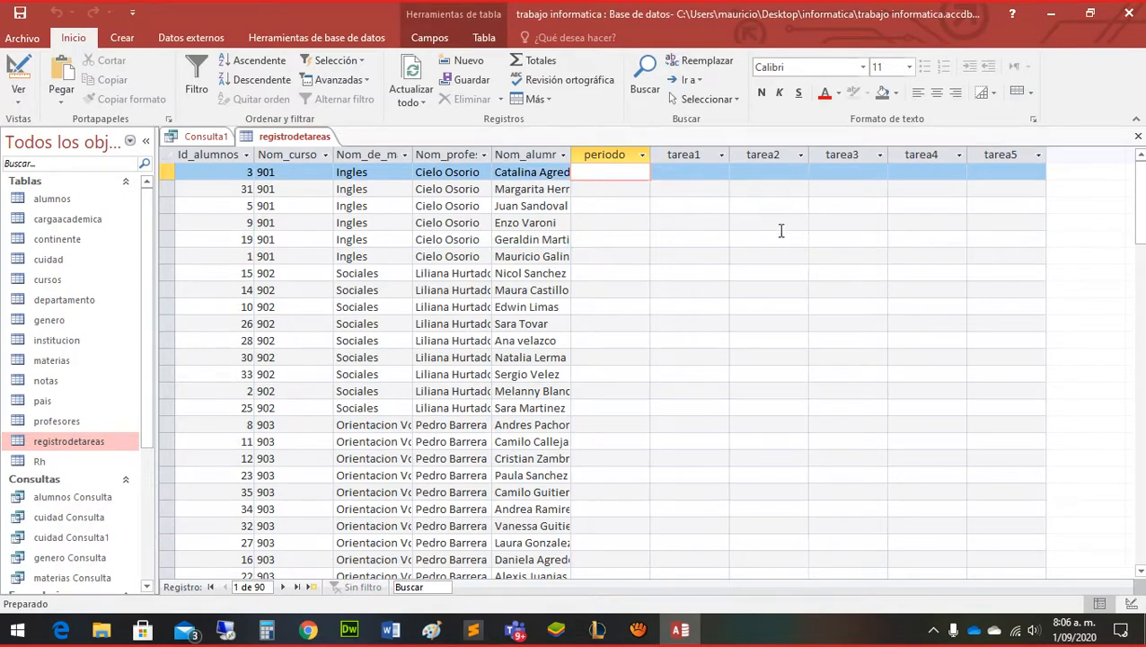
scroll(780, 230, "down", 12)
scroll(779, 230, "down", 7)
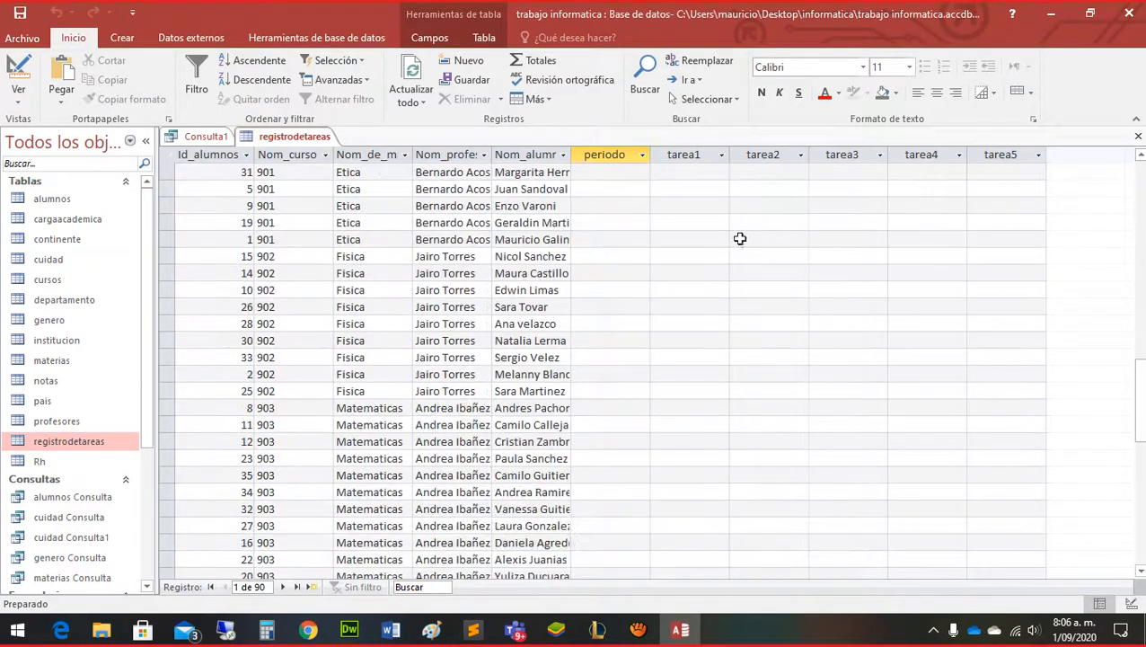
scroll(639, 209, "up", 19)
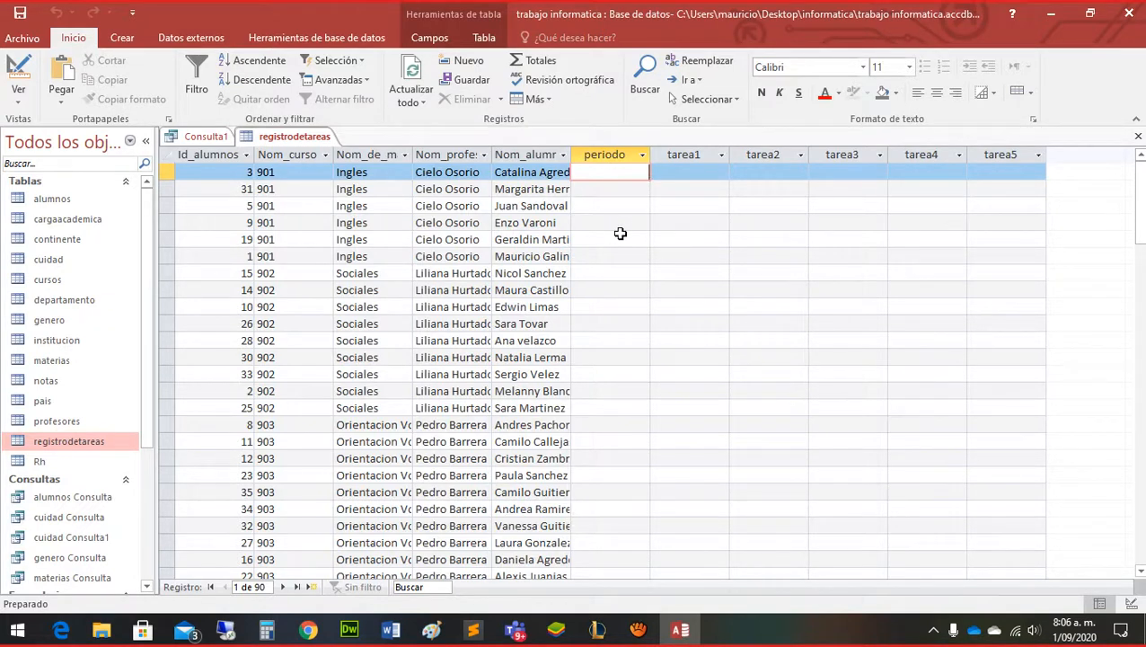
left_click(166, 158)
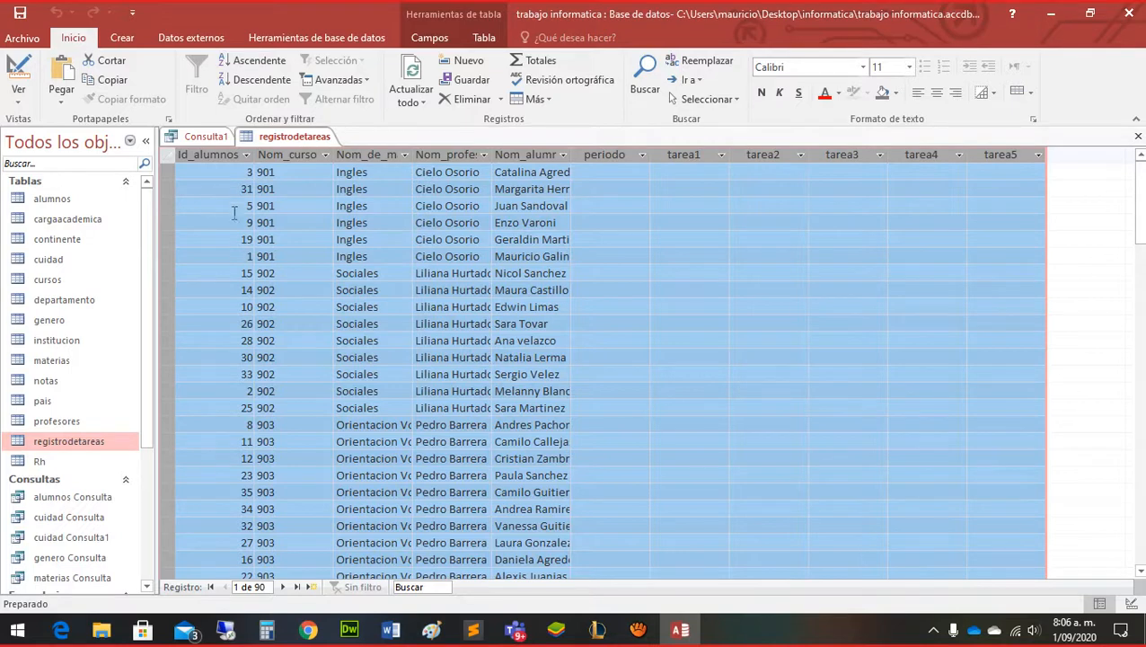
Return to the table design, rename the field Id_alumnos as Id_registrotarea and save the table
left_click(18, 73)
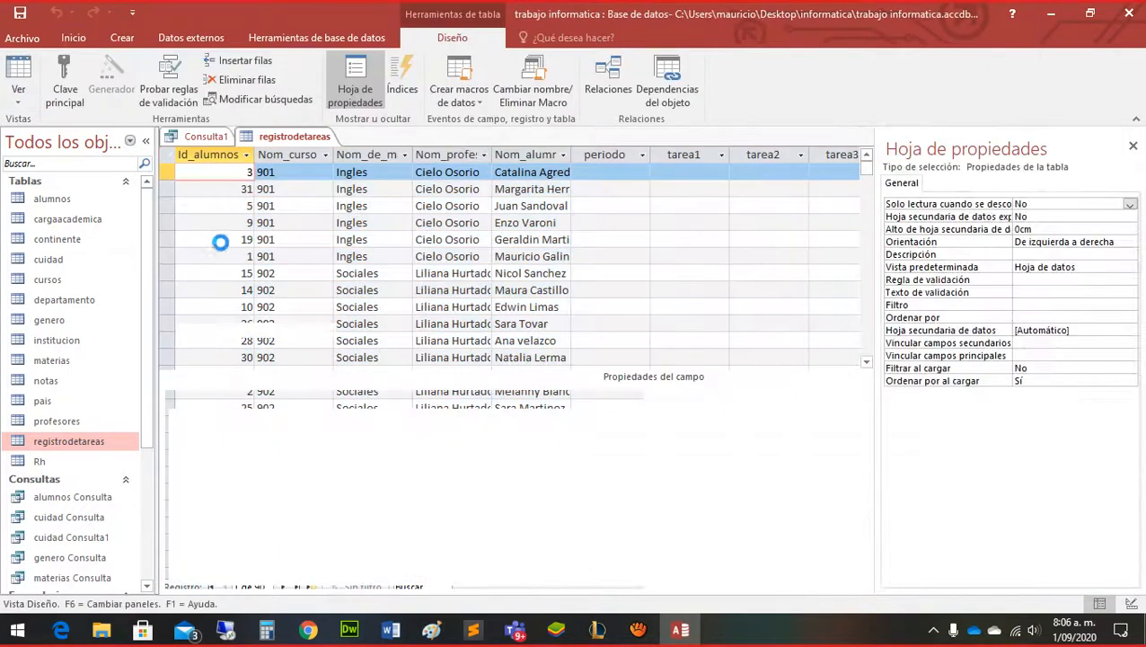
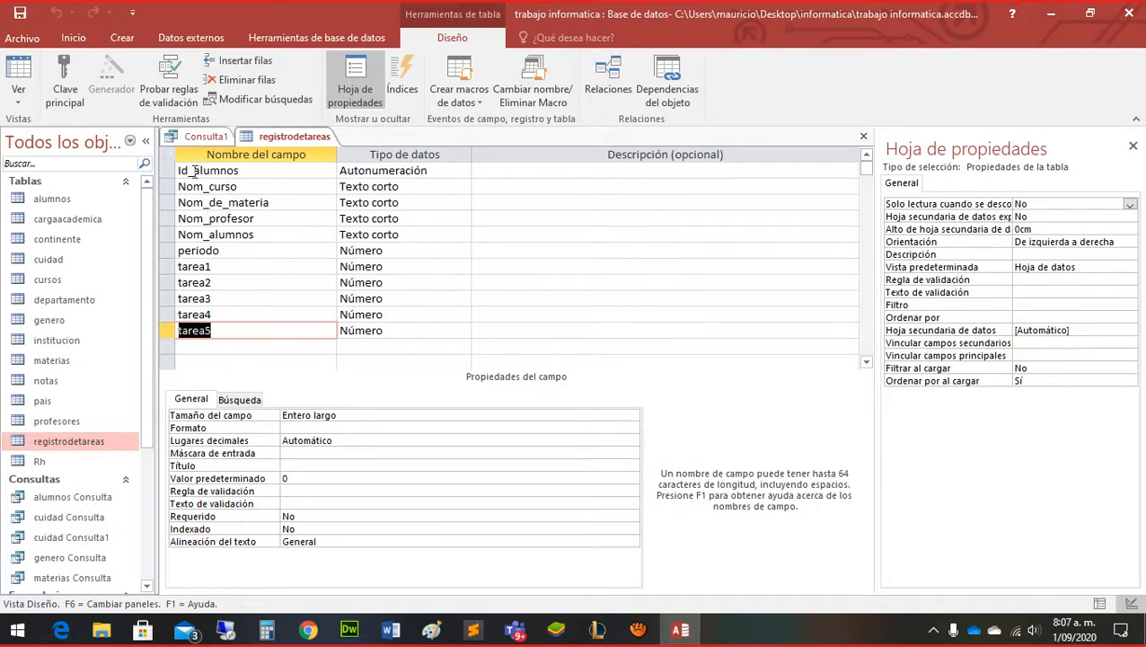
left_click_drag(192, 171, 306, 171)
type("r")
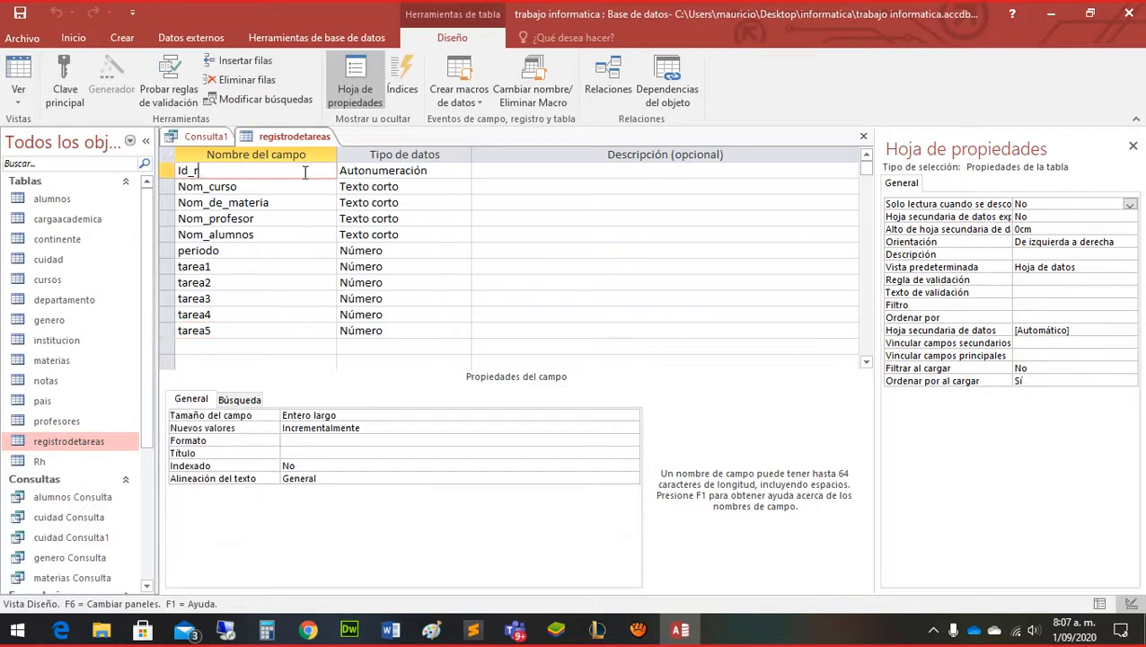
type("egistrotarea")
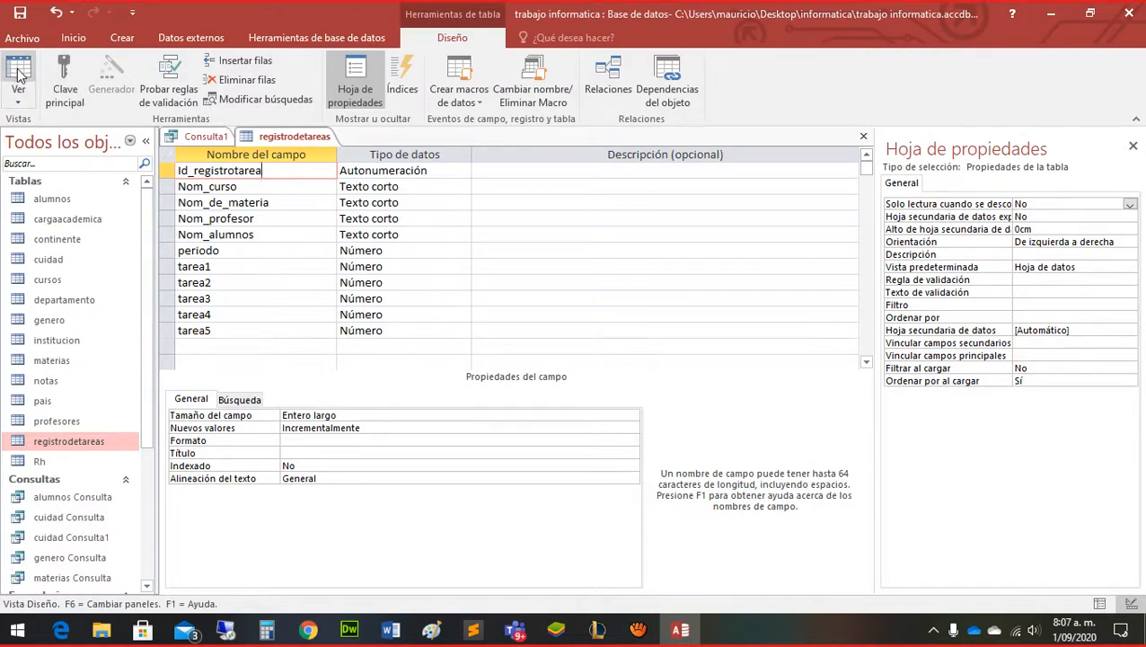
left_click(19, 12)
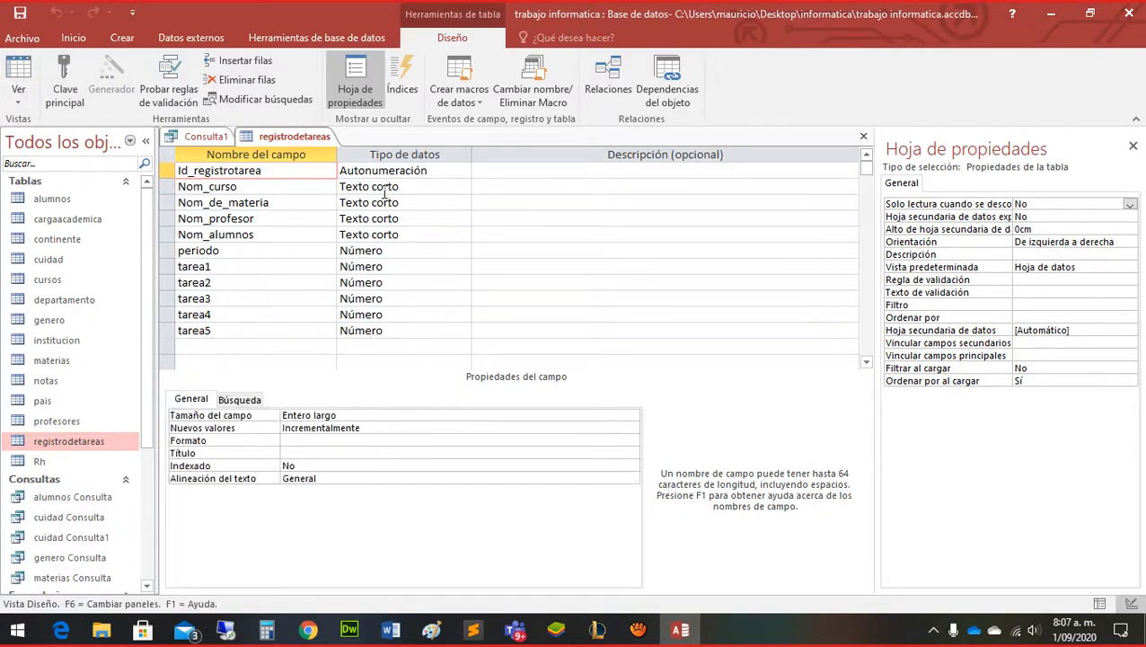
Delete all records from the registrodetareas table and close it
left_click(18, 79)
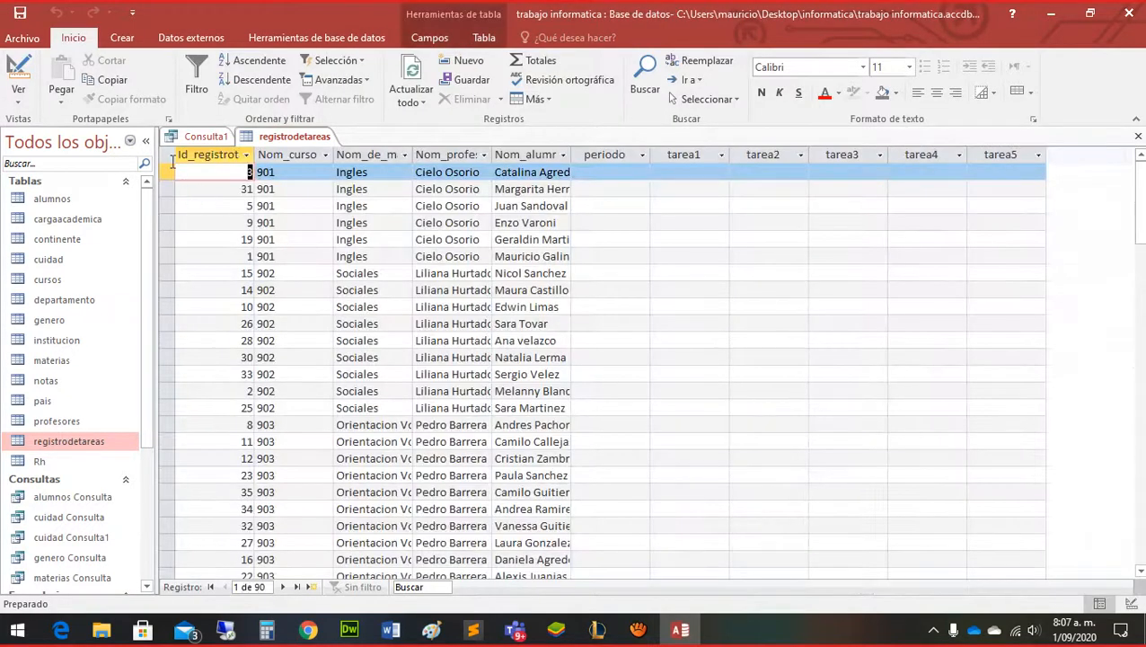
left_click(170, 157)
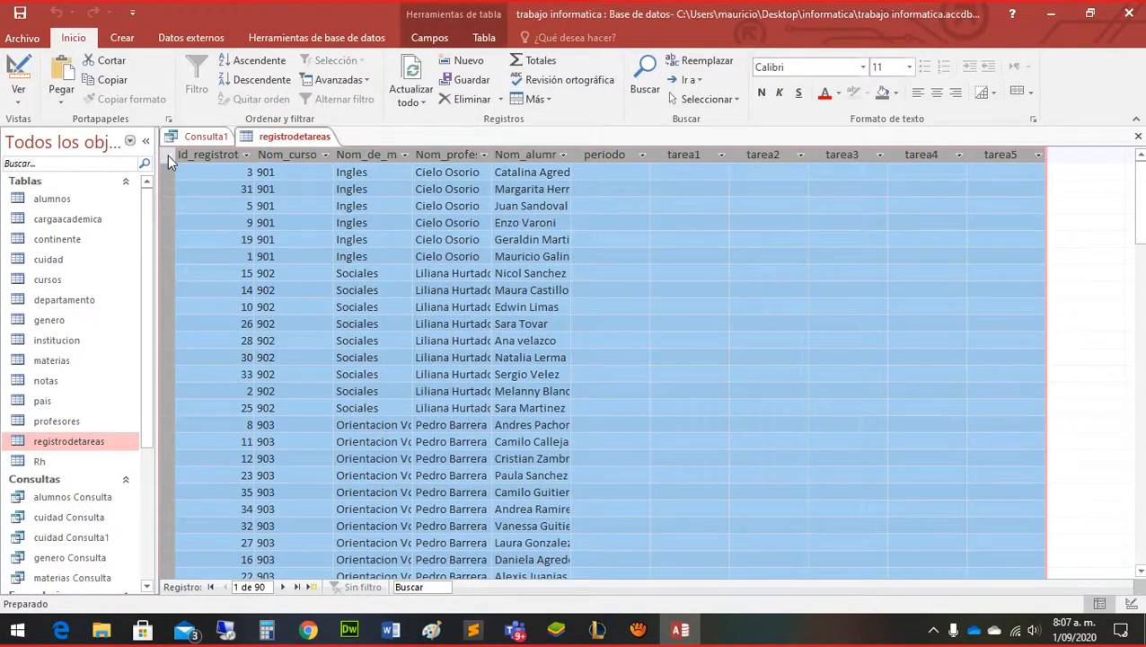
key("Delete")
left_click(517, 376)
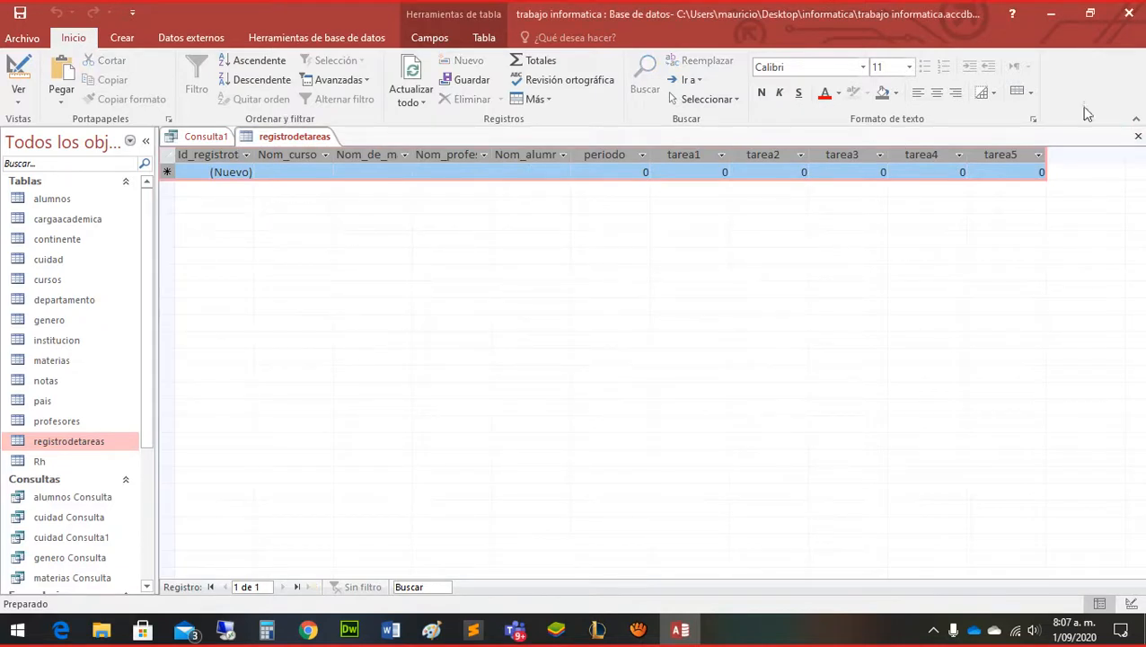
left_click(1138, 135)
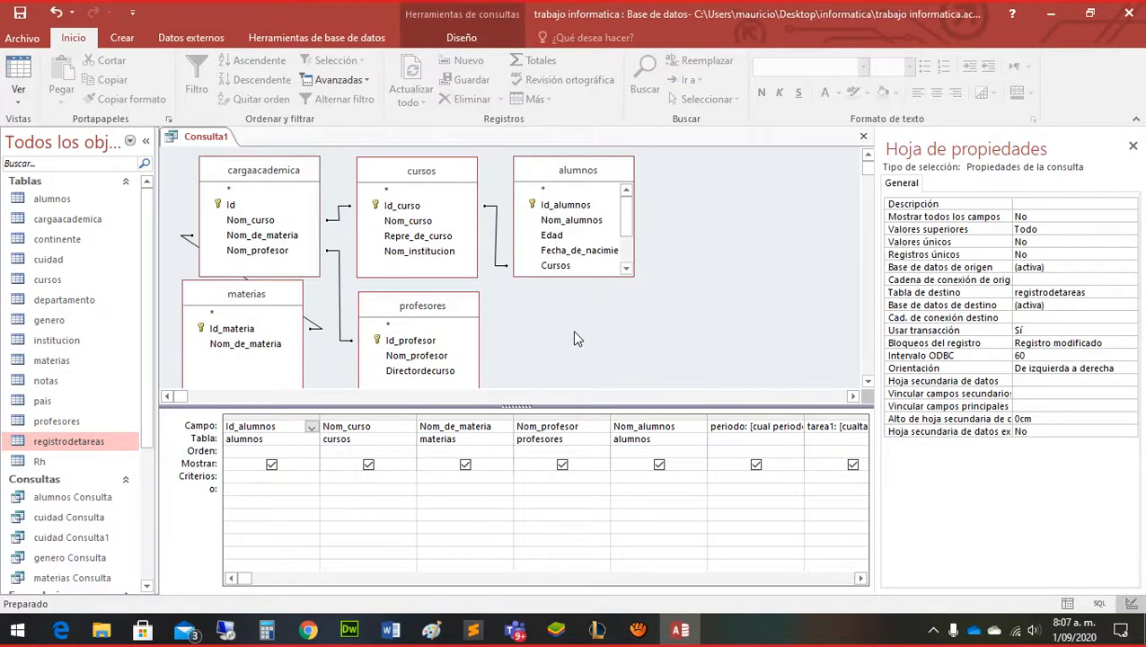
Change Consulta1 to an append query that adds its data to registrodetareas in the active database
right_click(629, 316)
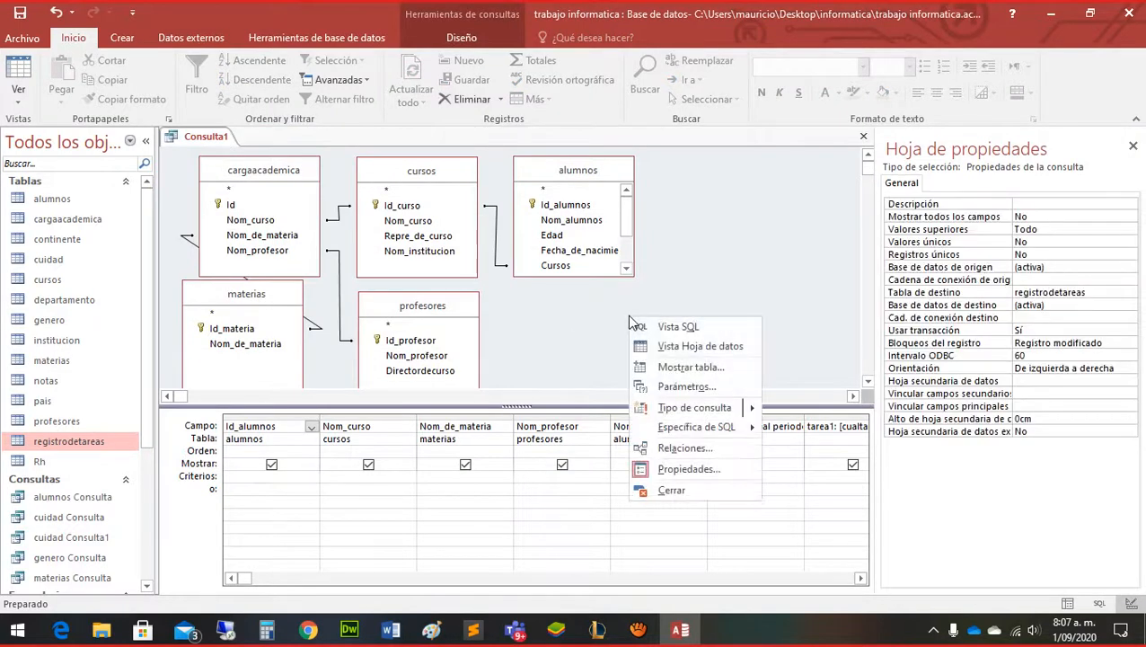
mouse_move(671, 410)
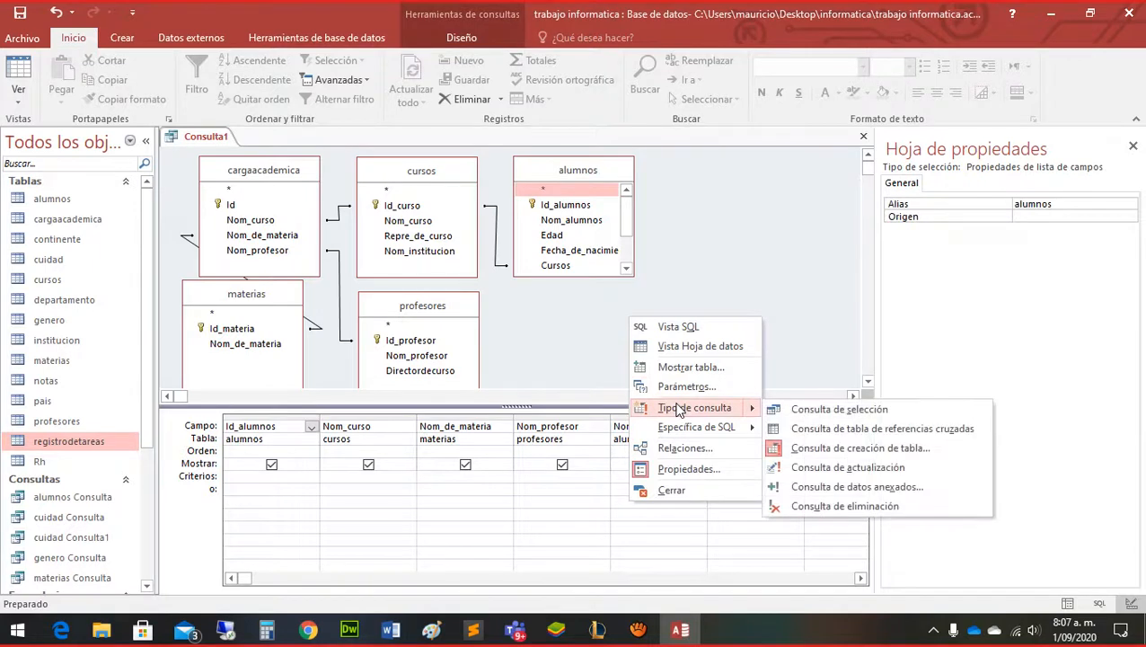
left_click(805, 489)
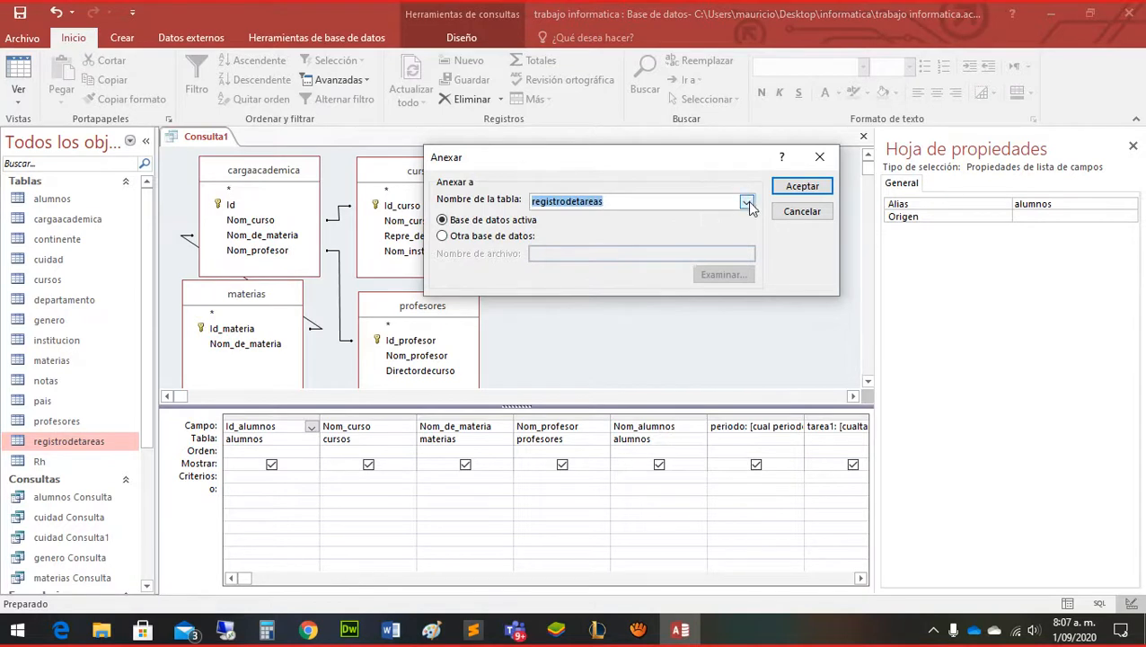
left_click(801, 189)
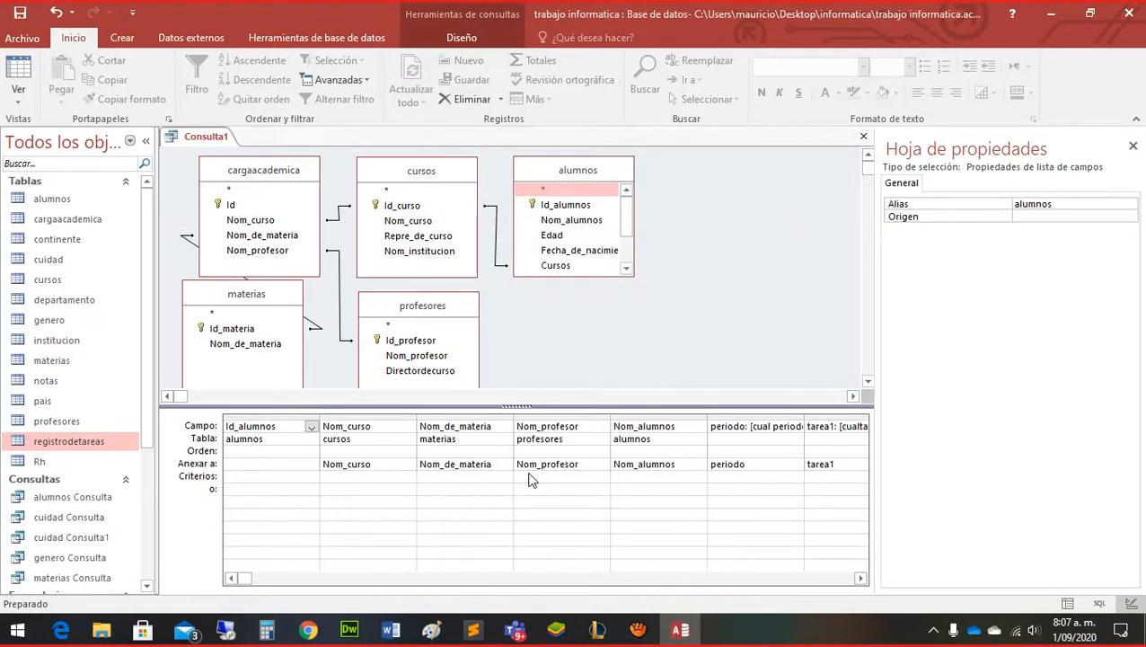
Check the append target options for Id_alumnos, then remove the Id_alumnos column from the query
left_click(311, 427)
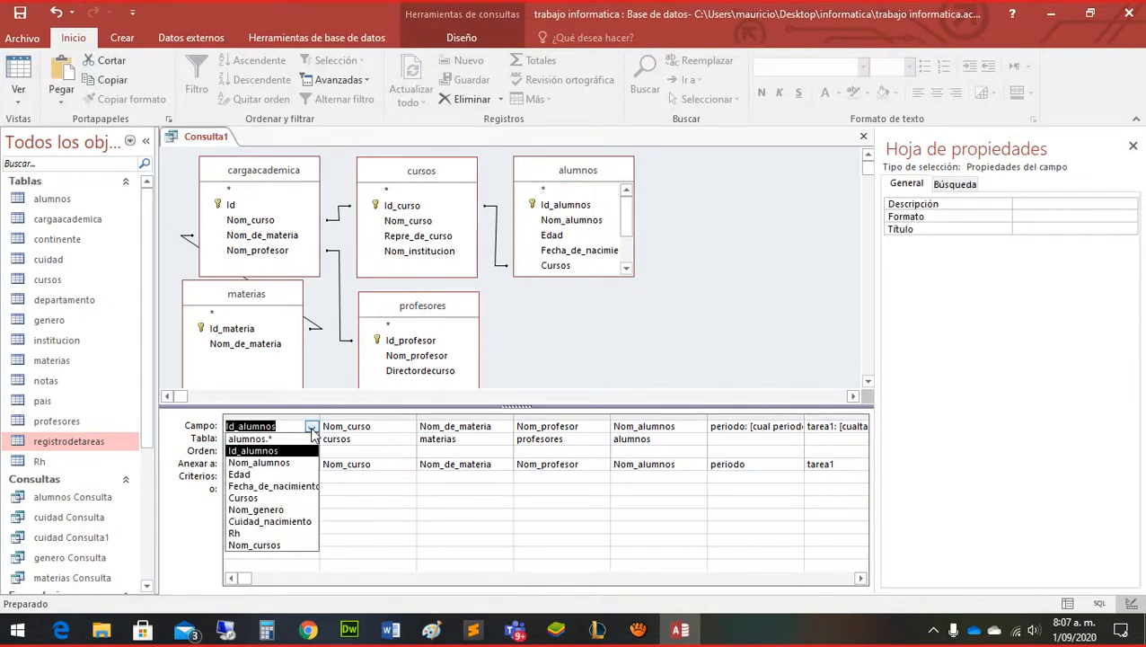
left_click(269, 451)
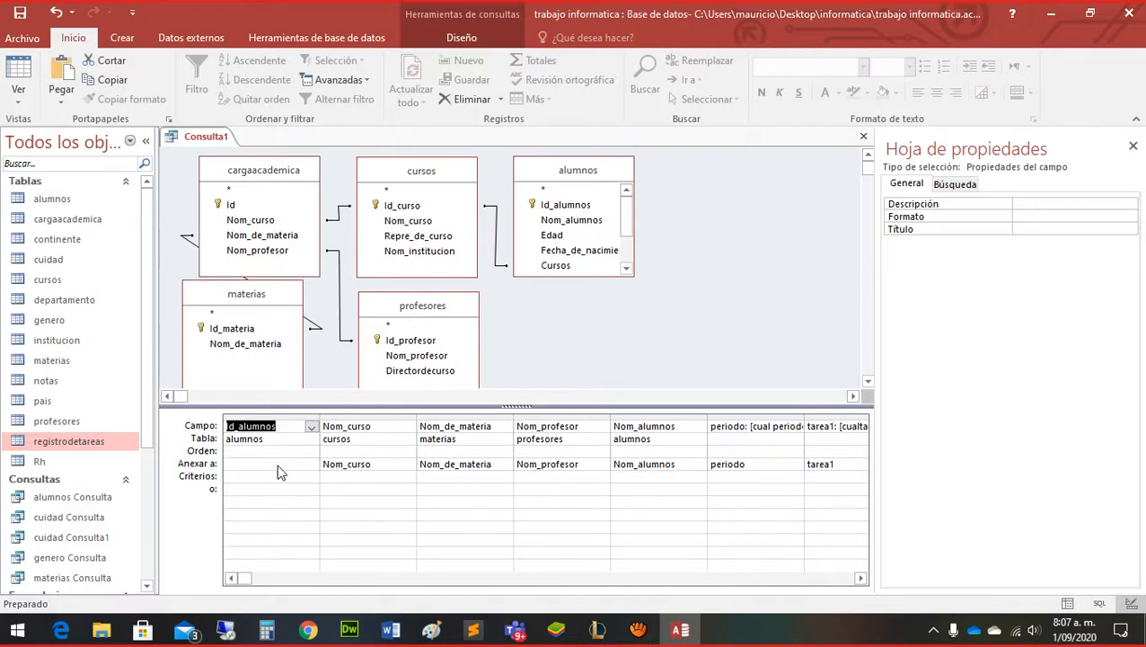
left_click(310, 464)
left_click(311, 464)
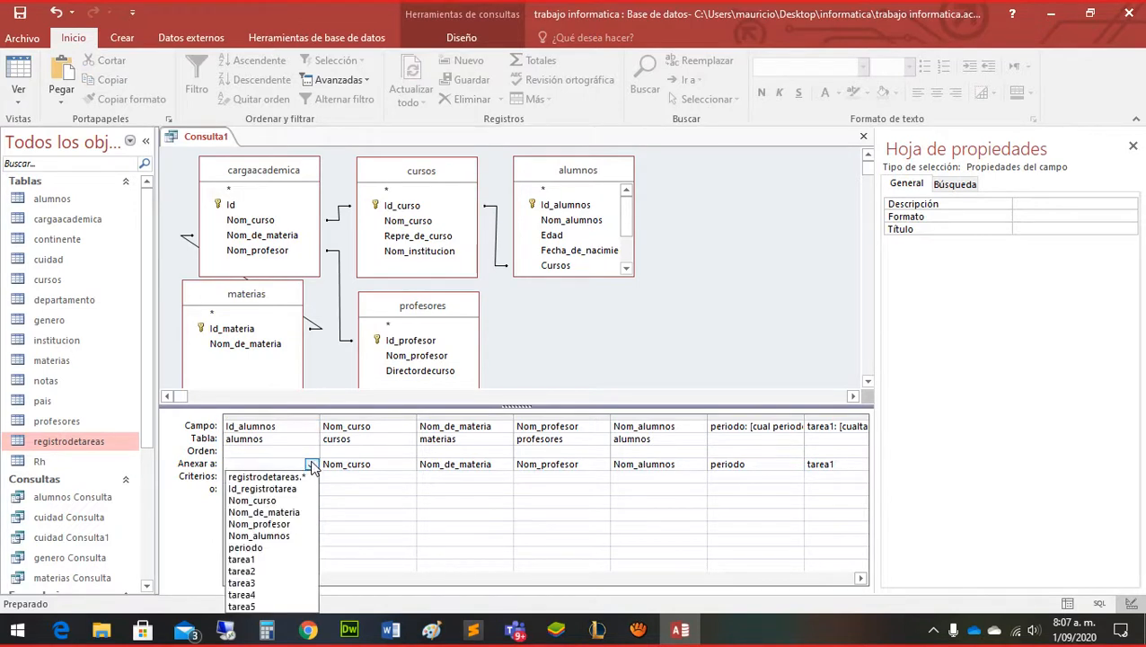
left_click(353, 532)
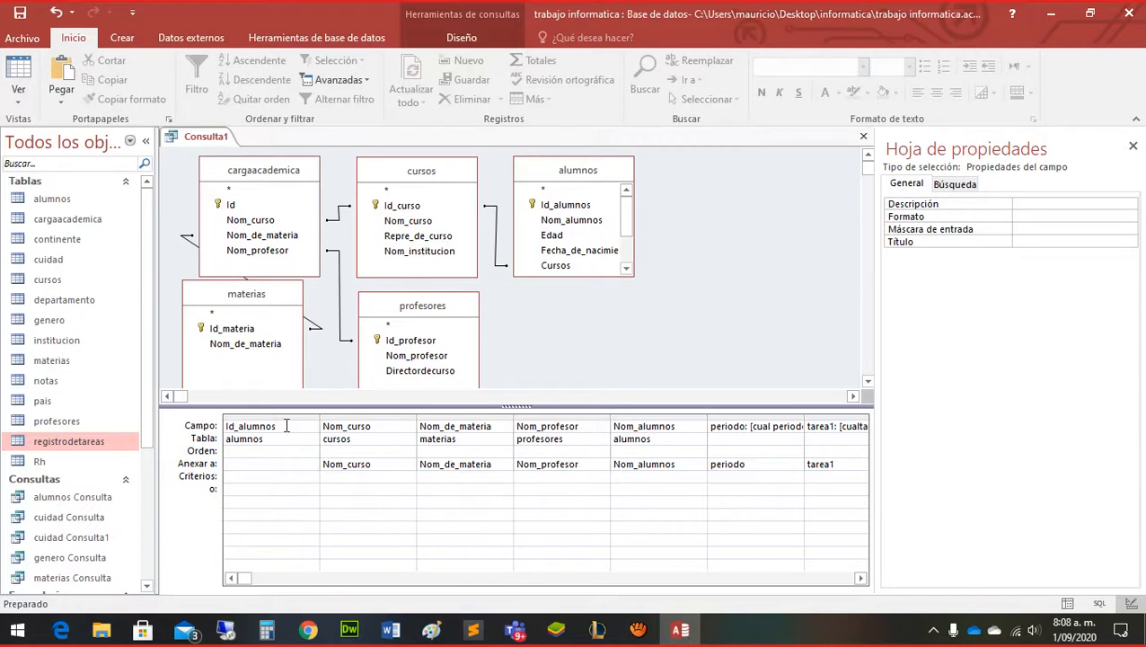
left_click(283, 414)
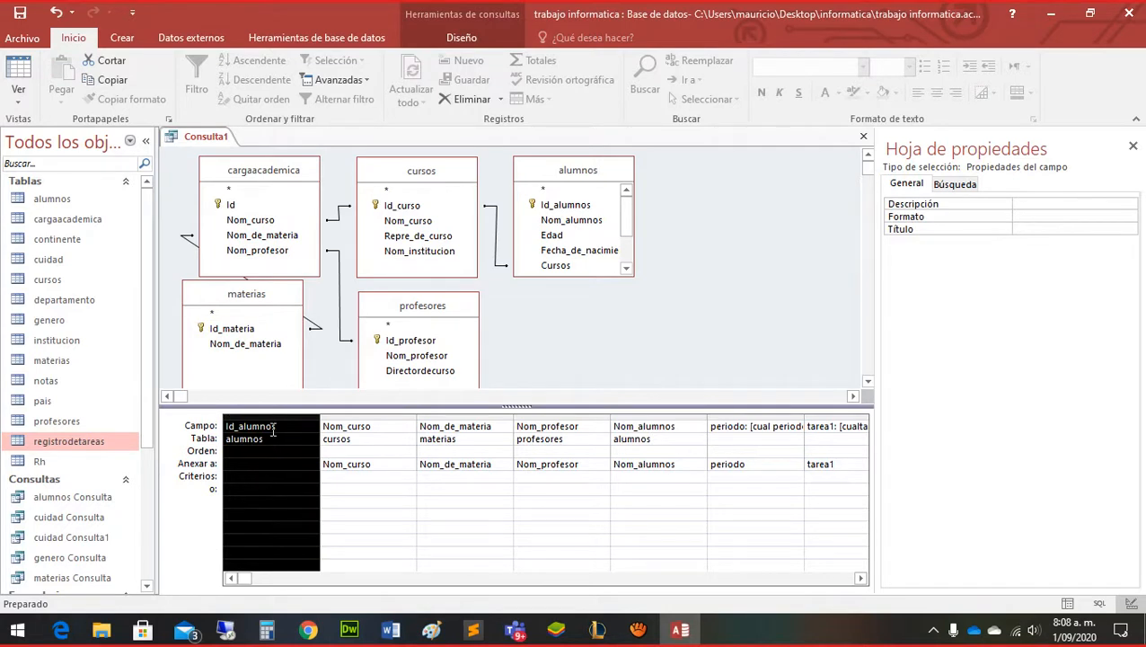
key("Delete")
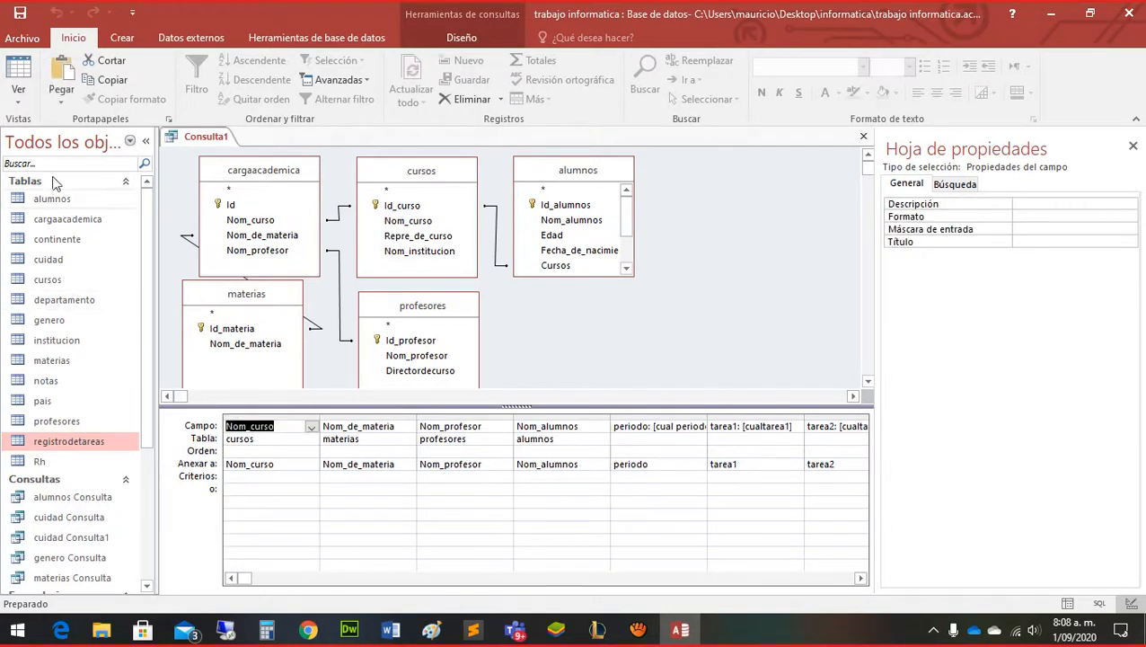
Preview the query's records with cual periodo set to 1 and the five task parameters left blank
left_click(18, 79)
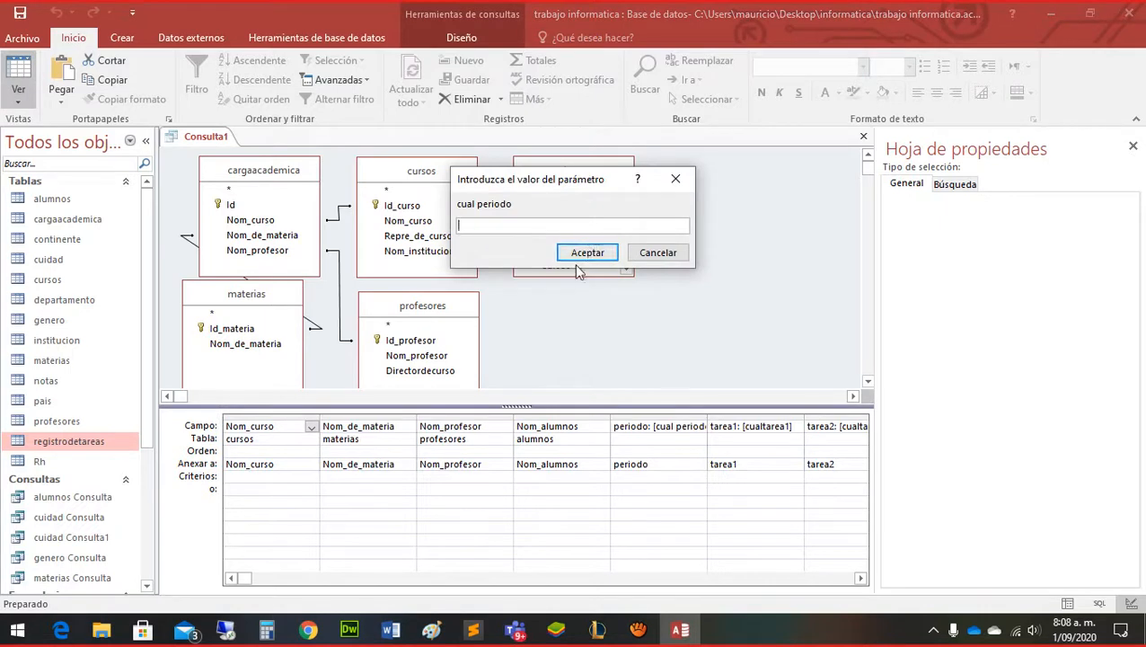
type("1")
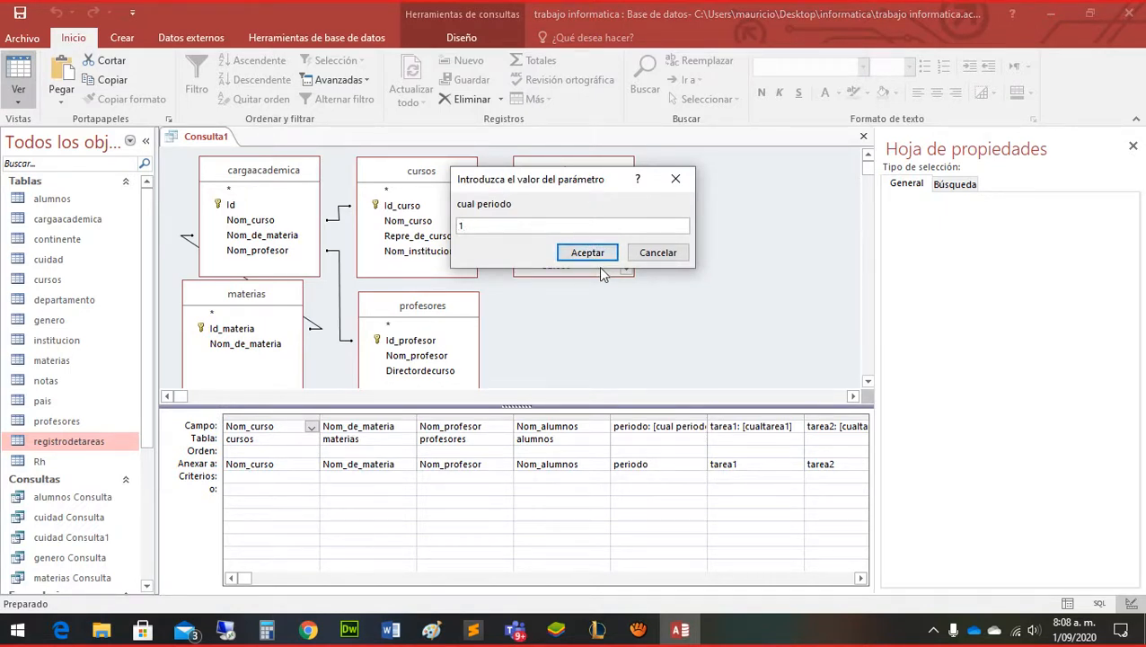
left_click(596, 256)
key("Return")
key("Return")
key("Return")
key("Return")
key("Return")
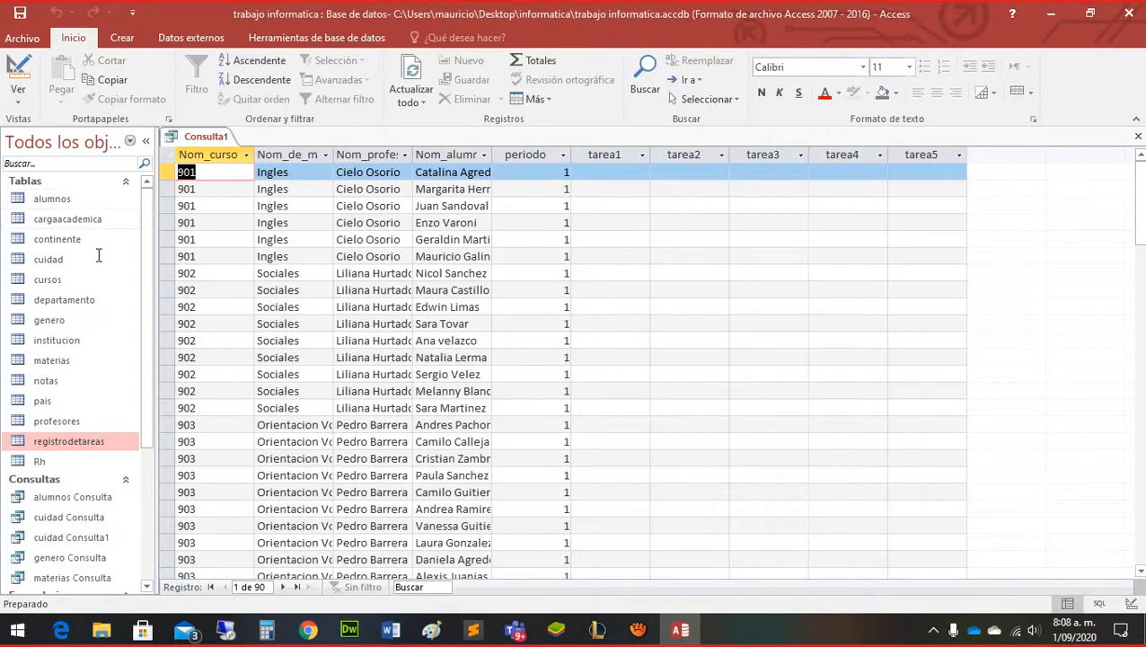
Open the registrodetareas table, switch it to its design and return to Consulta1
double_click(62, 441)
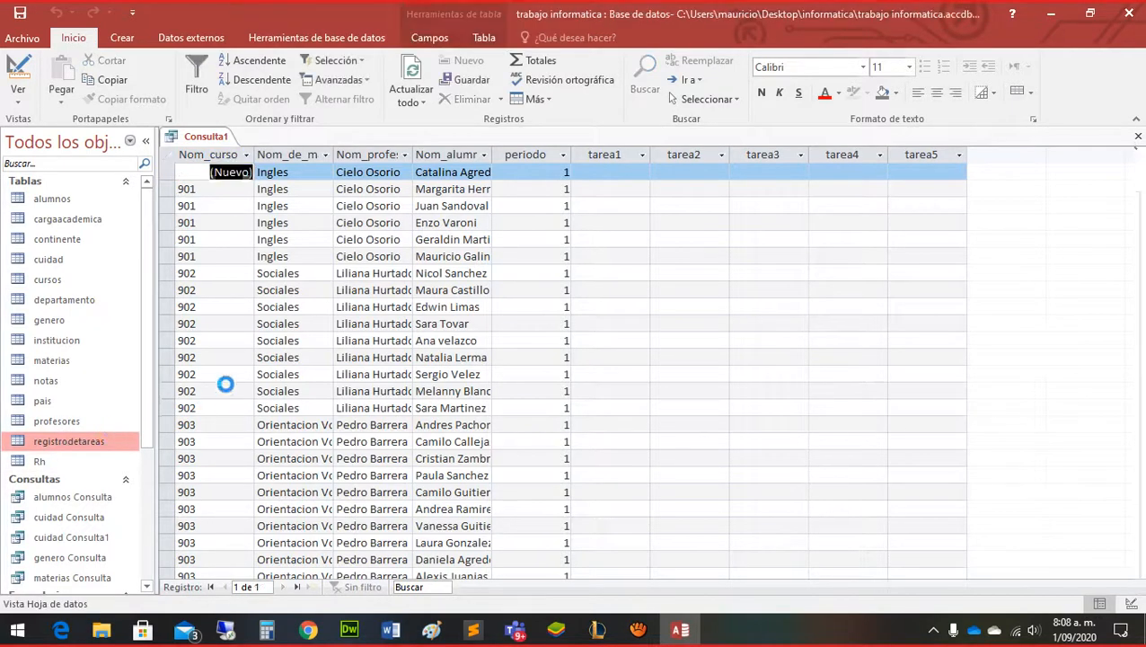
left_click(18, 72)
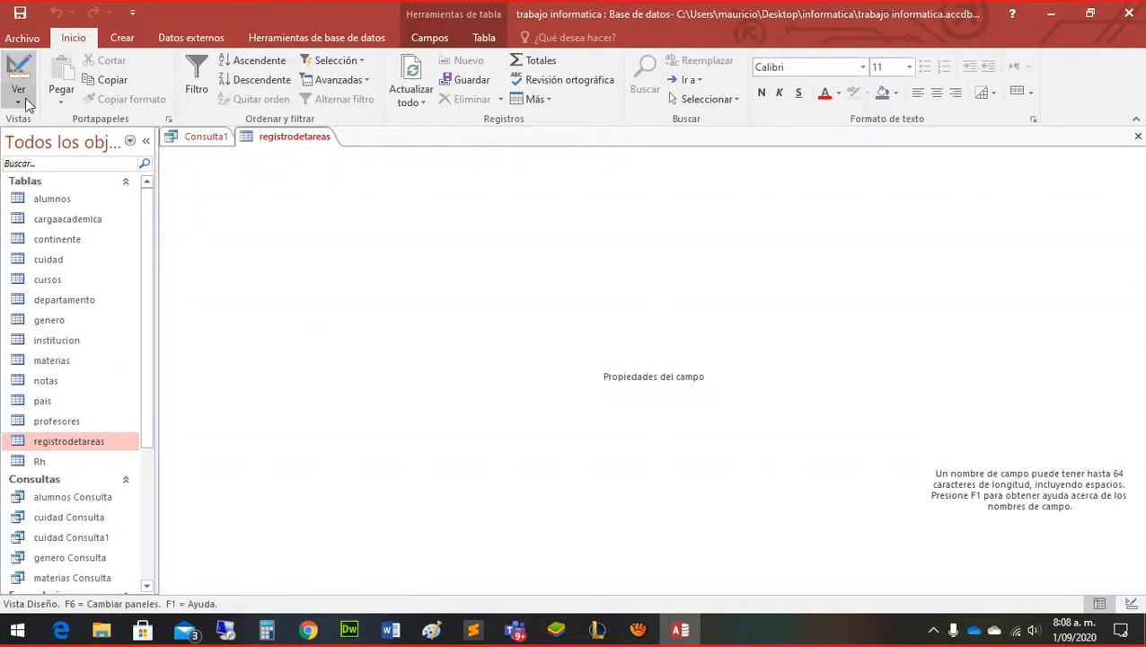
left_click(206, 140)
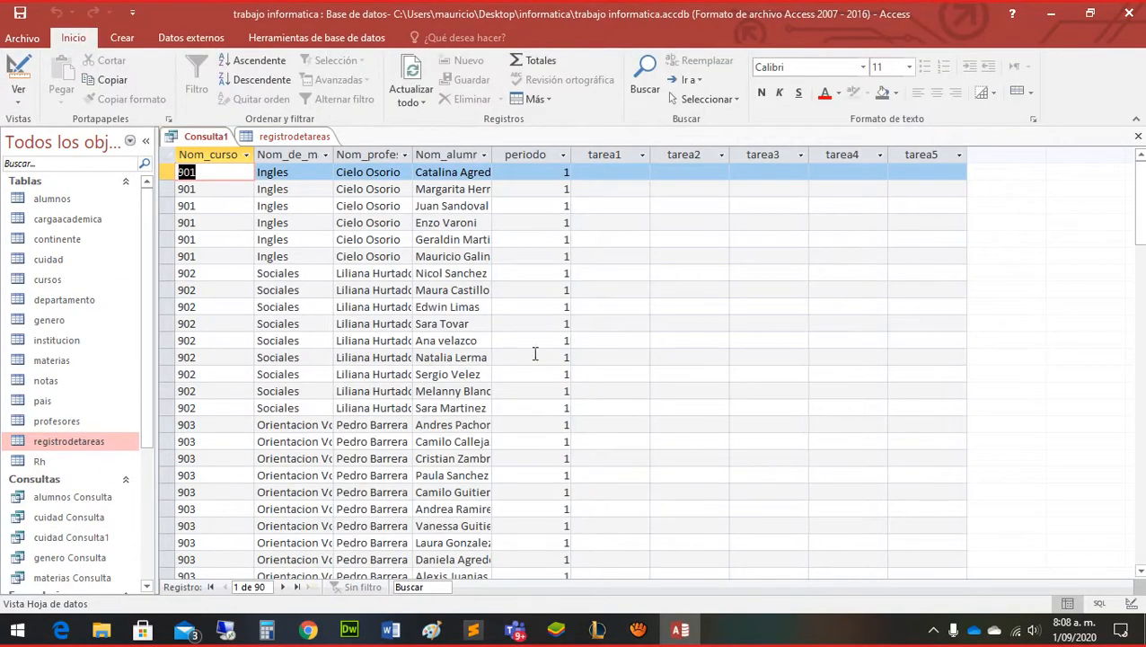
Try to run the append query from its design with cual periodo set to 1 and the task parameters left blank
left_click(18, 72)
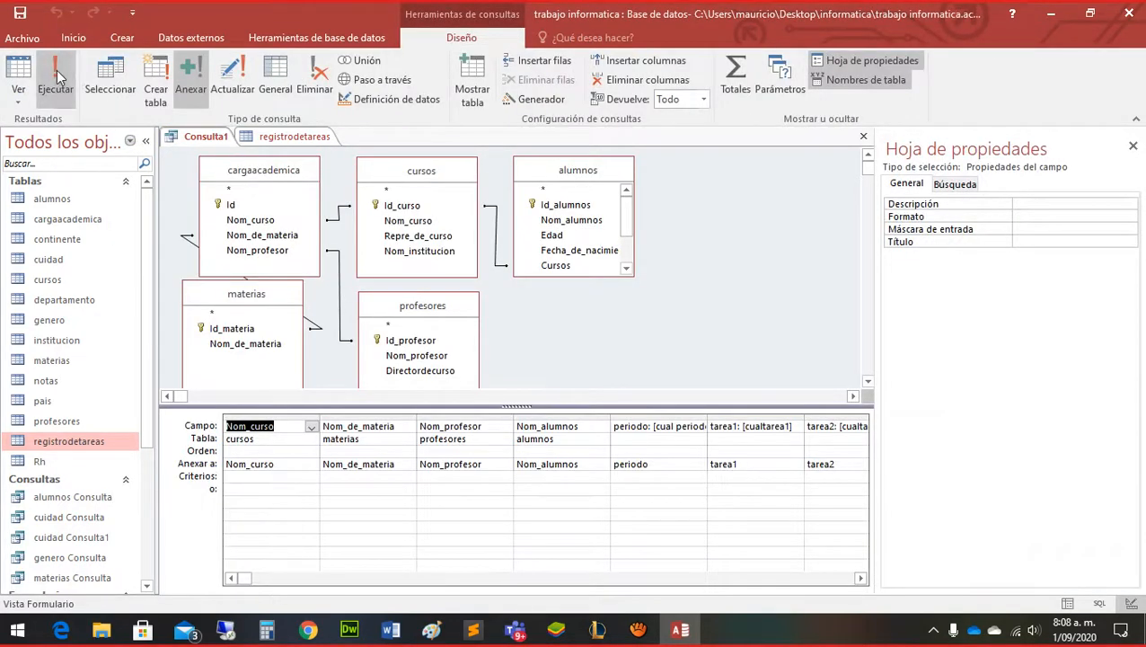
left_click(54, 80)
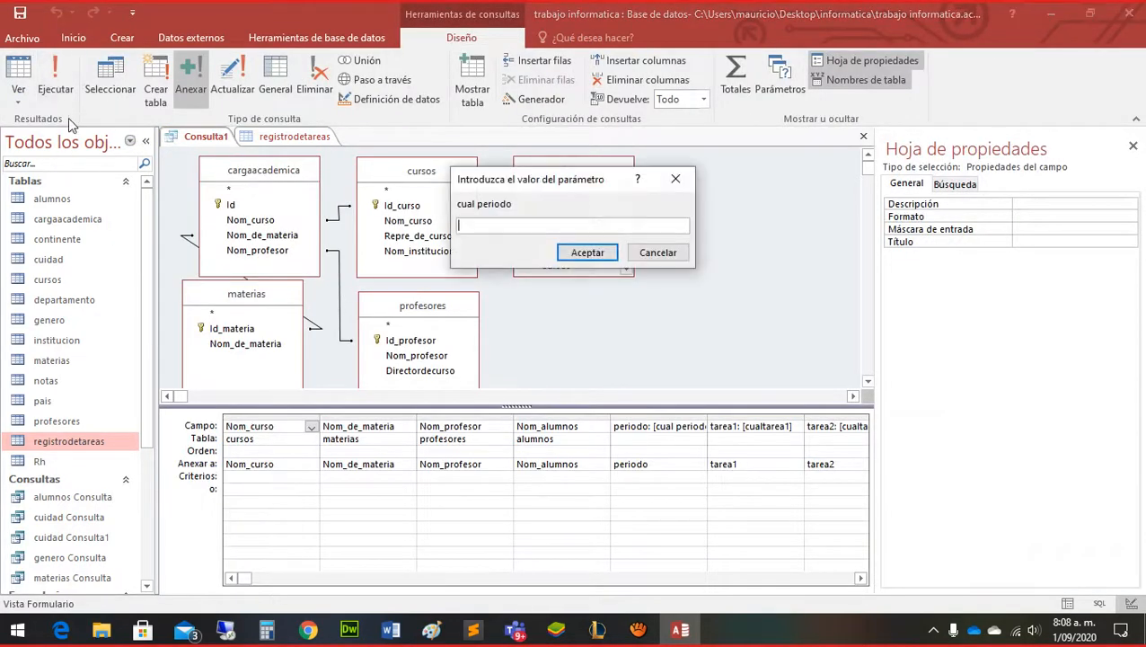
type("1")
left_click(589, 256)
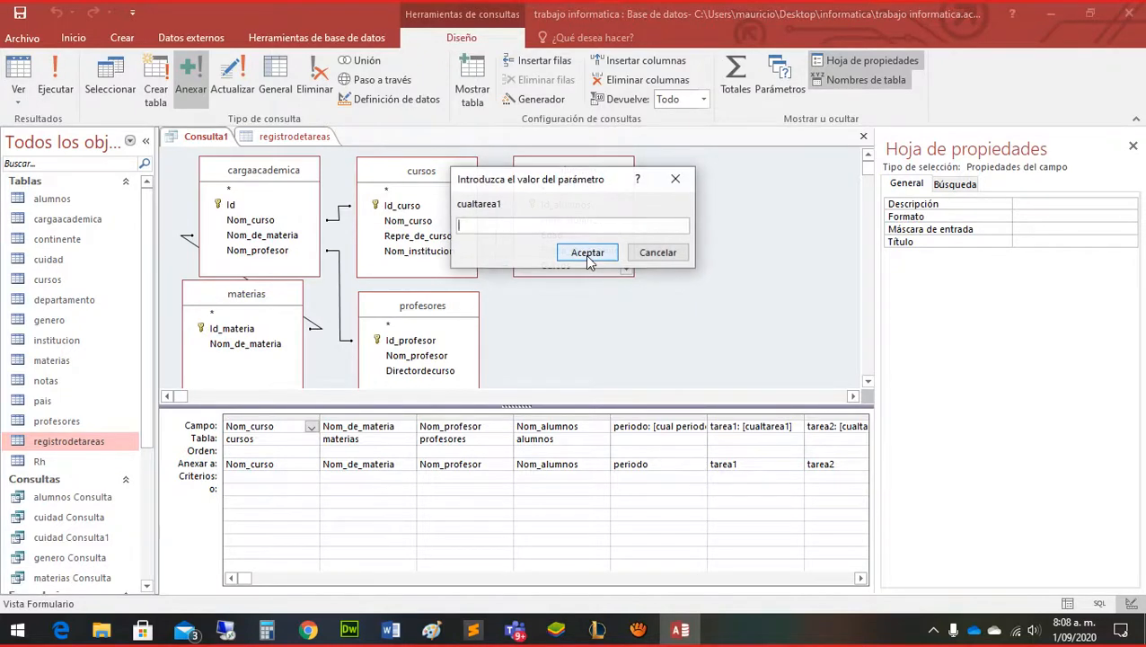
left_click(589, 256)
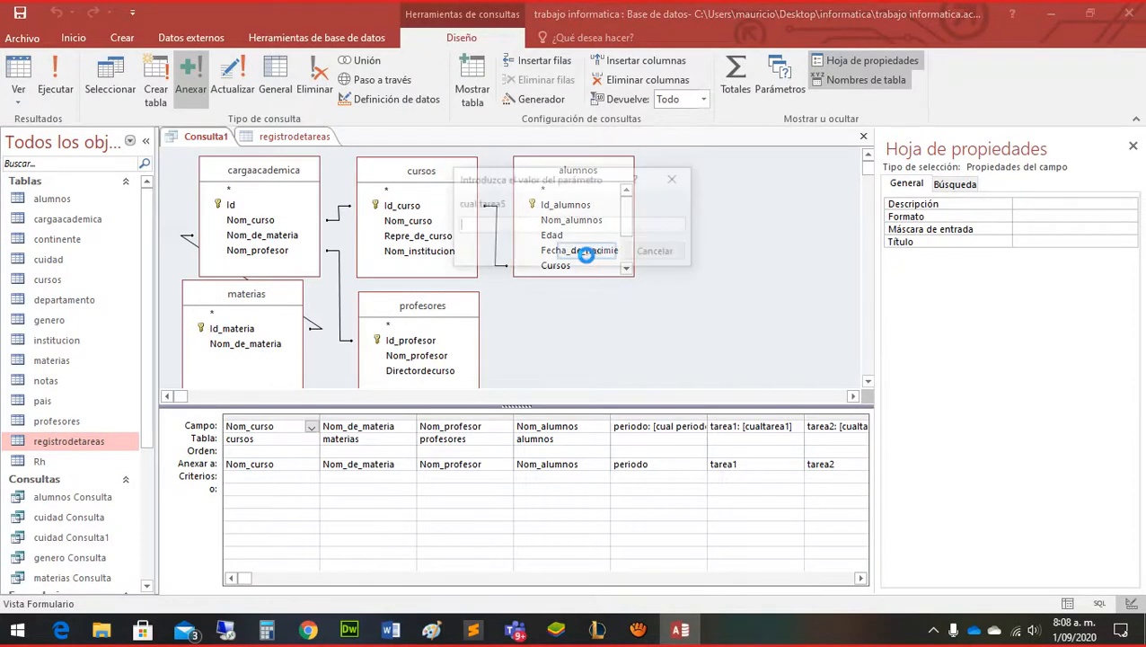
left_click(588, 255)
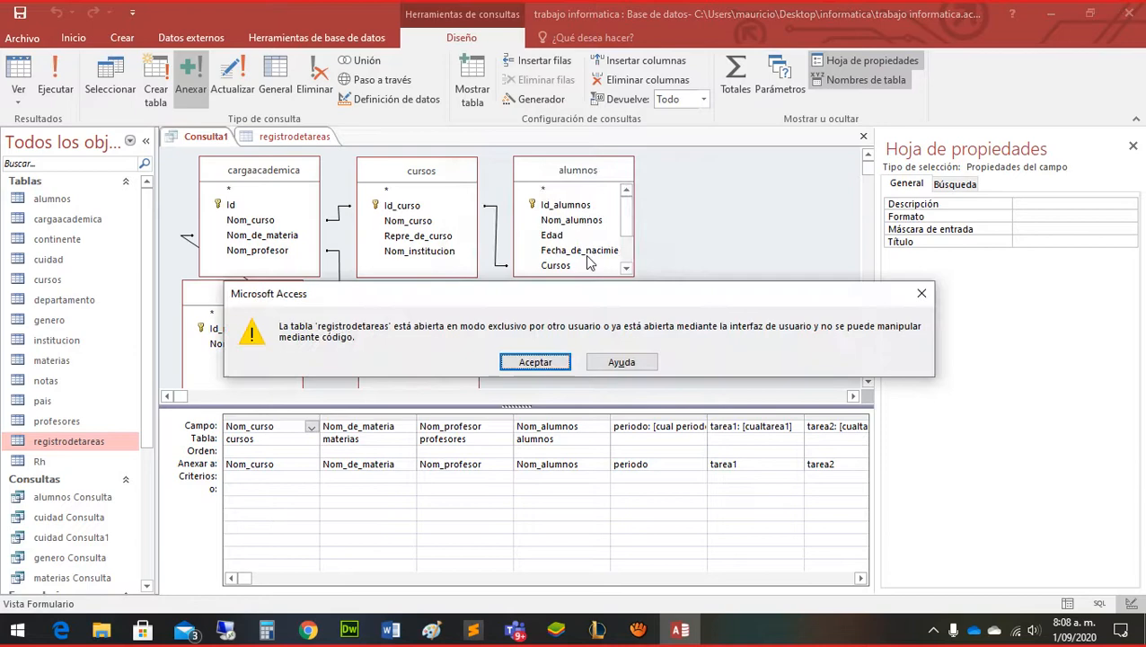
left_click(539, 364)
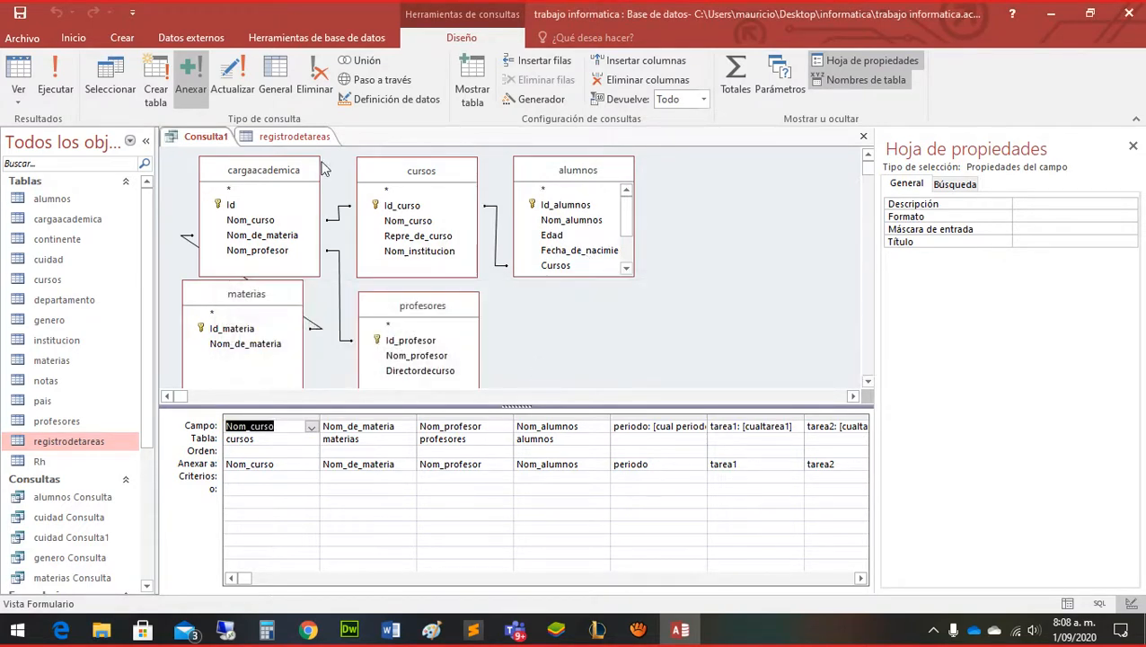
Close the registrodetareas table that is open in design mode
left_click(301, 138)
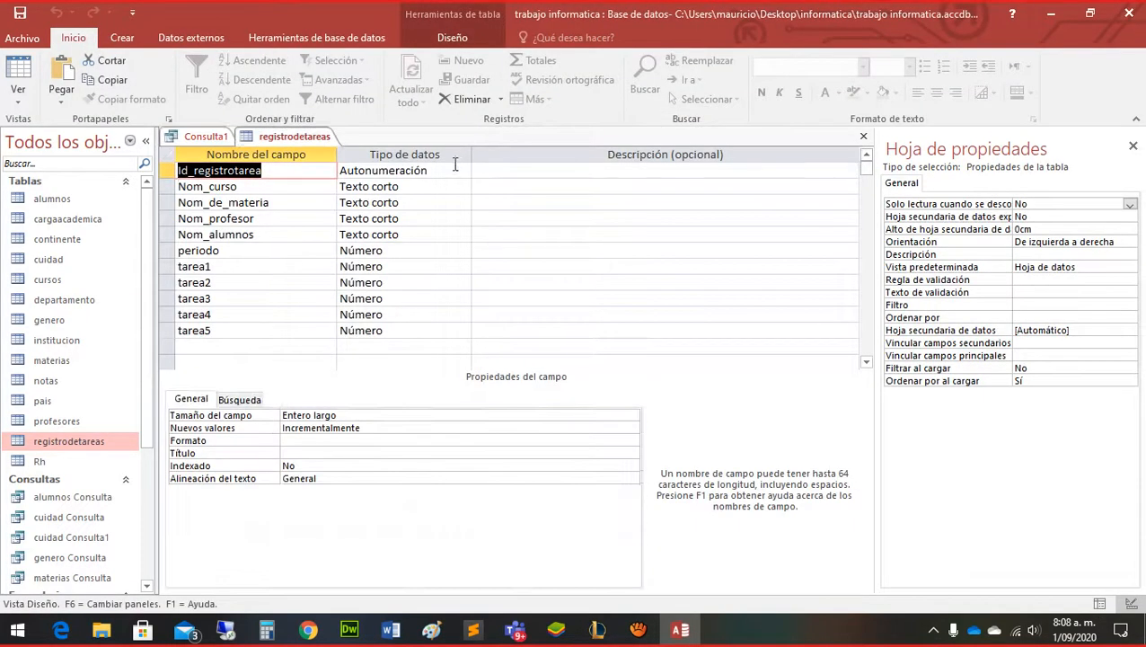
left_click(863, 136)
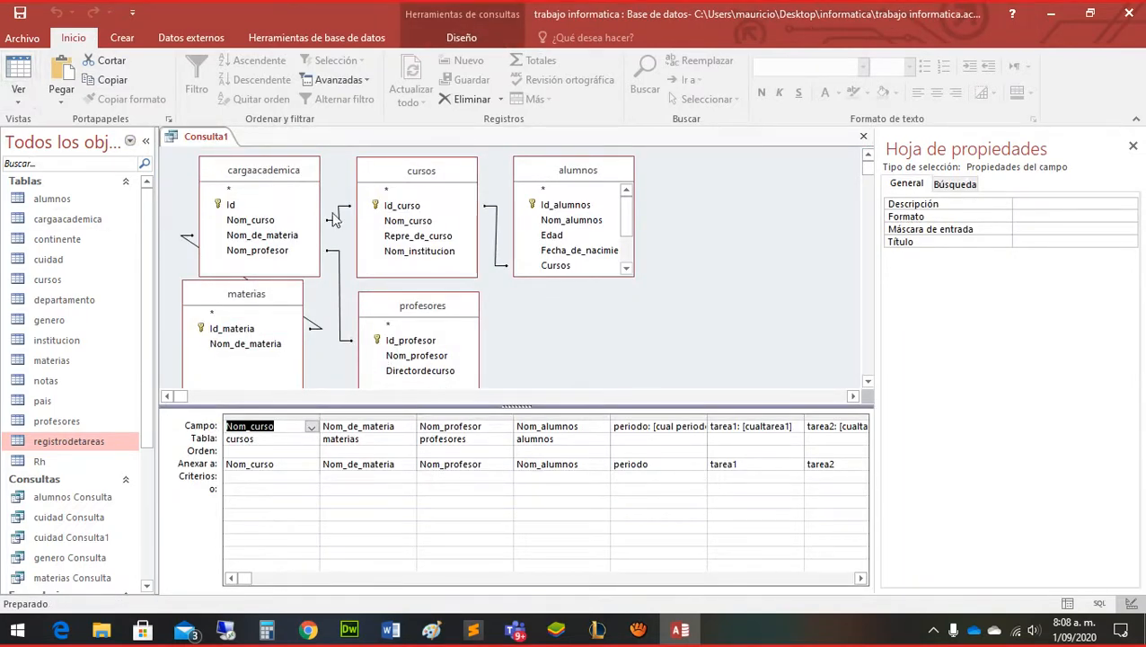
left_click(569, 331)
left_click(18, 72)
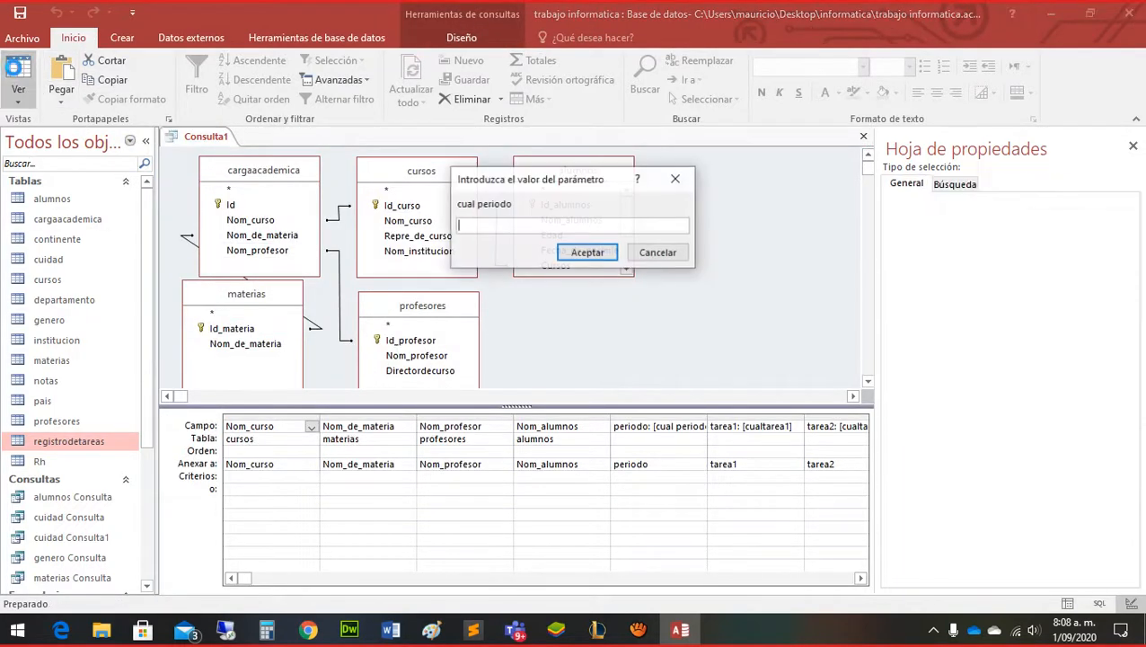
left_click(656, 253)
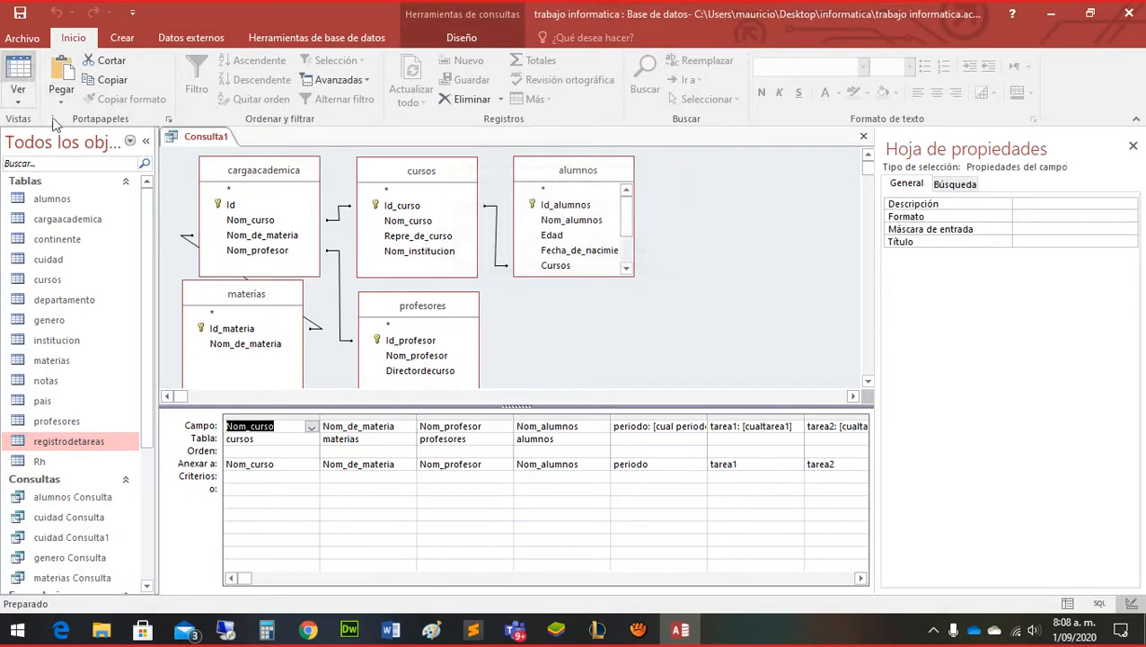
Save the append query as actualizaciontareas and select it among the database's queries
left_click(19, 13)
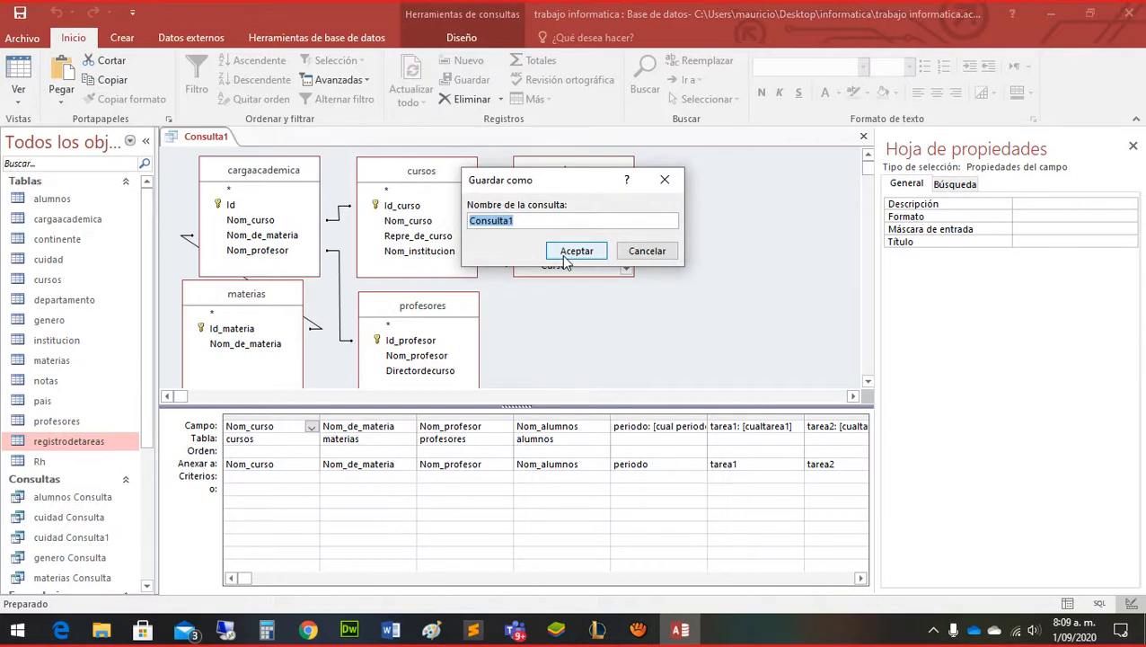
type("actualizaciontareas")
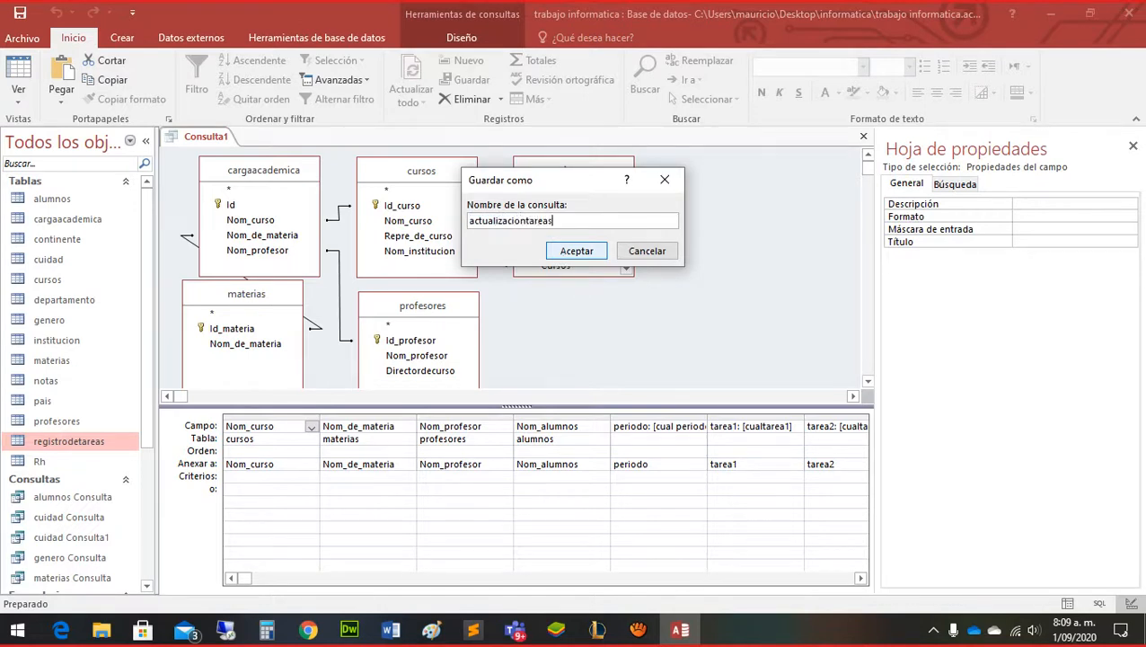
left_click(565, 255)
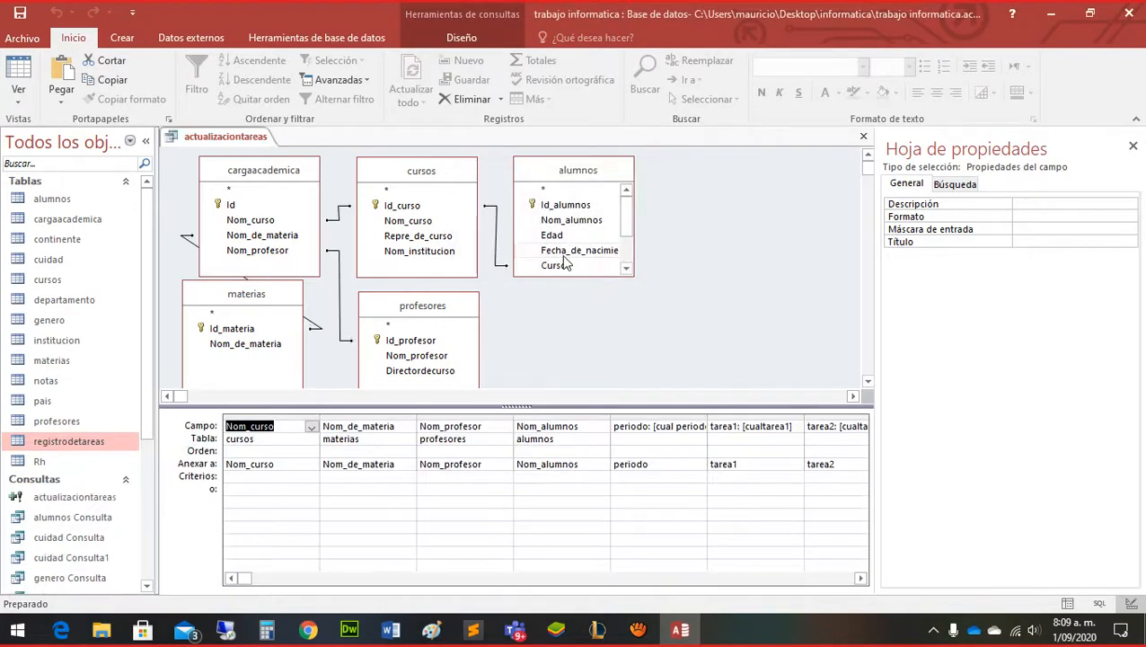
scroll(62, 431, "down", 2)
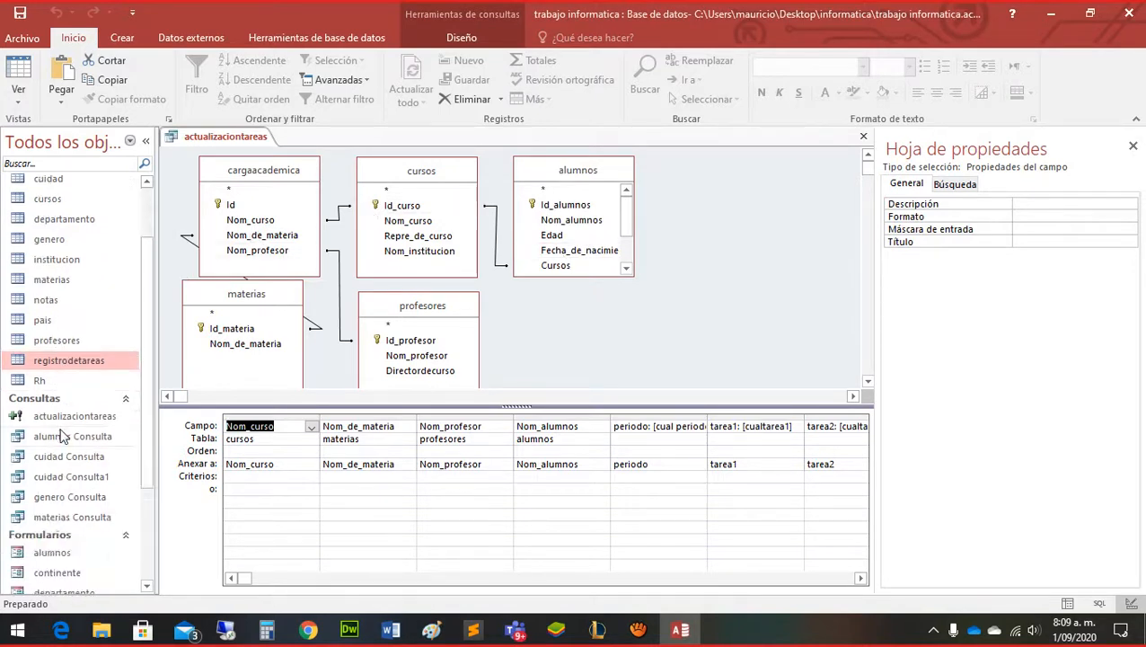
left_click(78, 419)
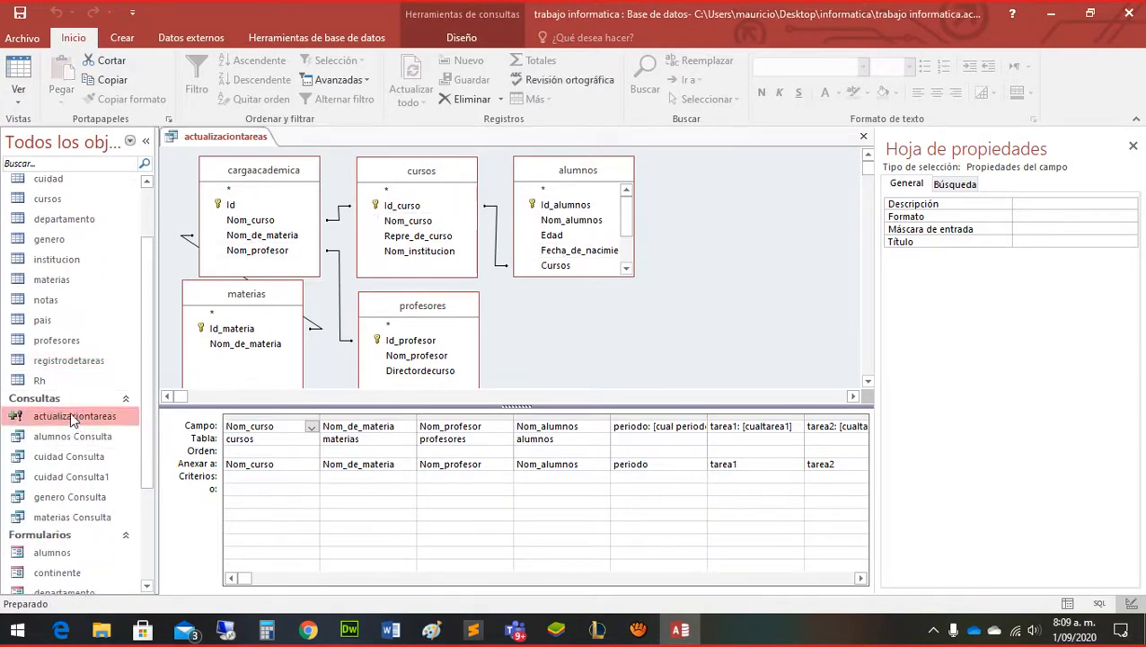
Open the actualizaciontareas query results with cual periodo set to 1 and the task parameters left blank
double_click(70, 416)
type("1")
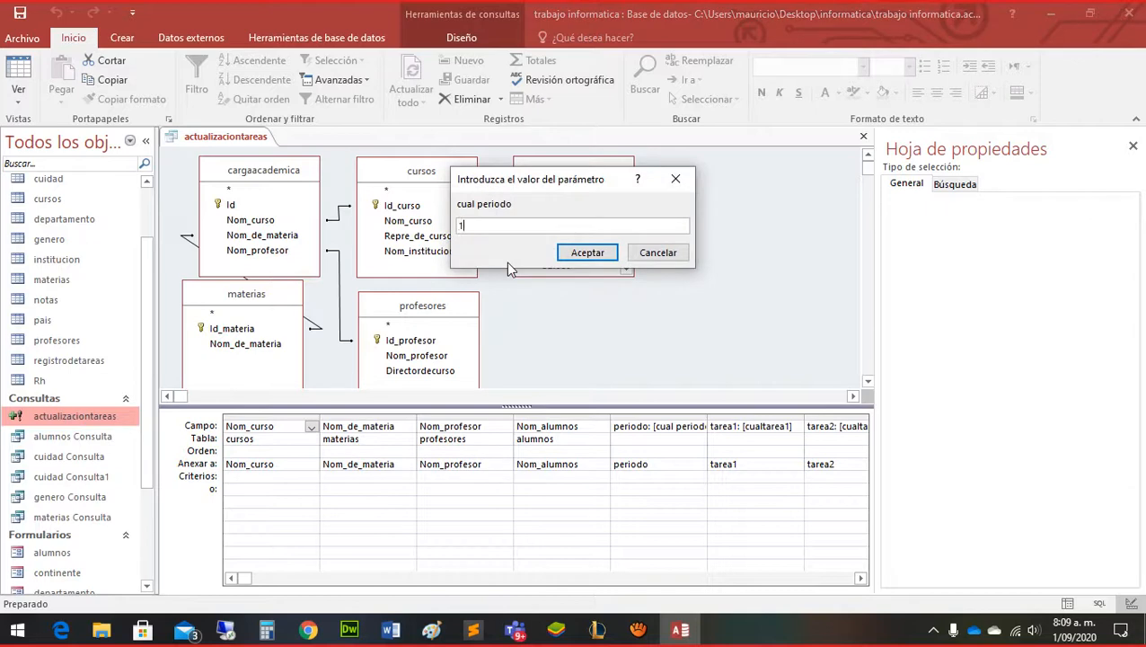
key("Return")
key("Return")
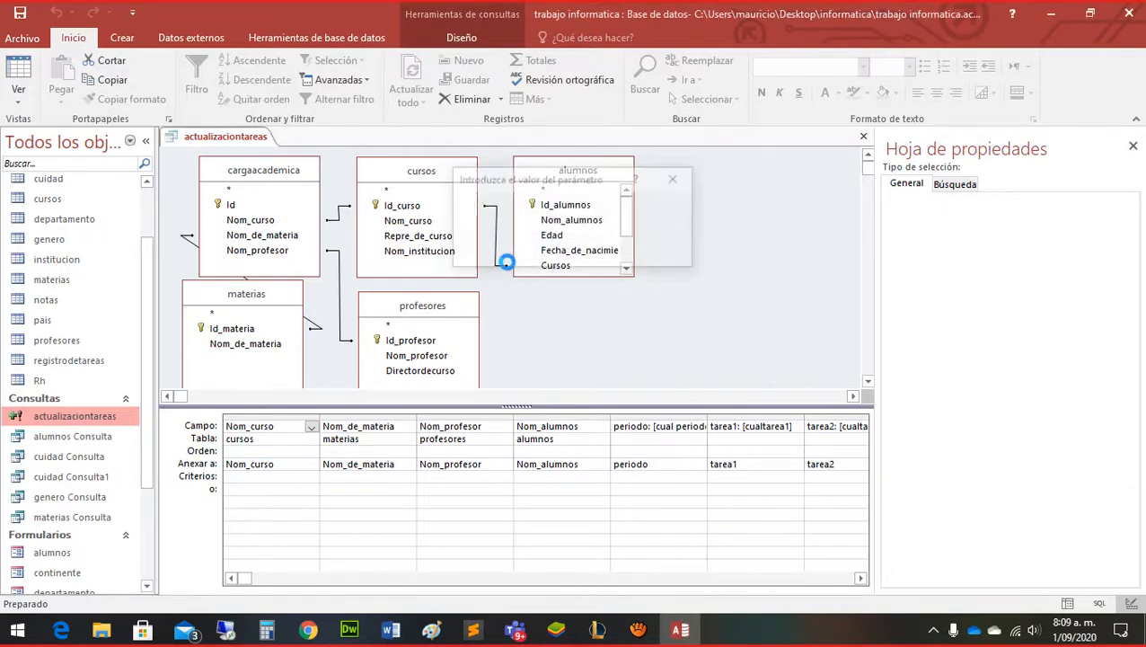
key("Return")
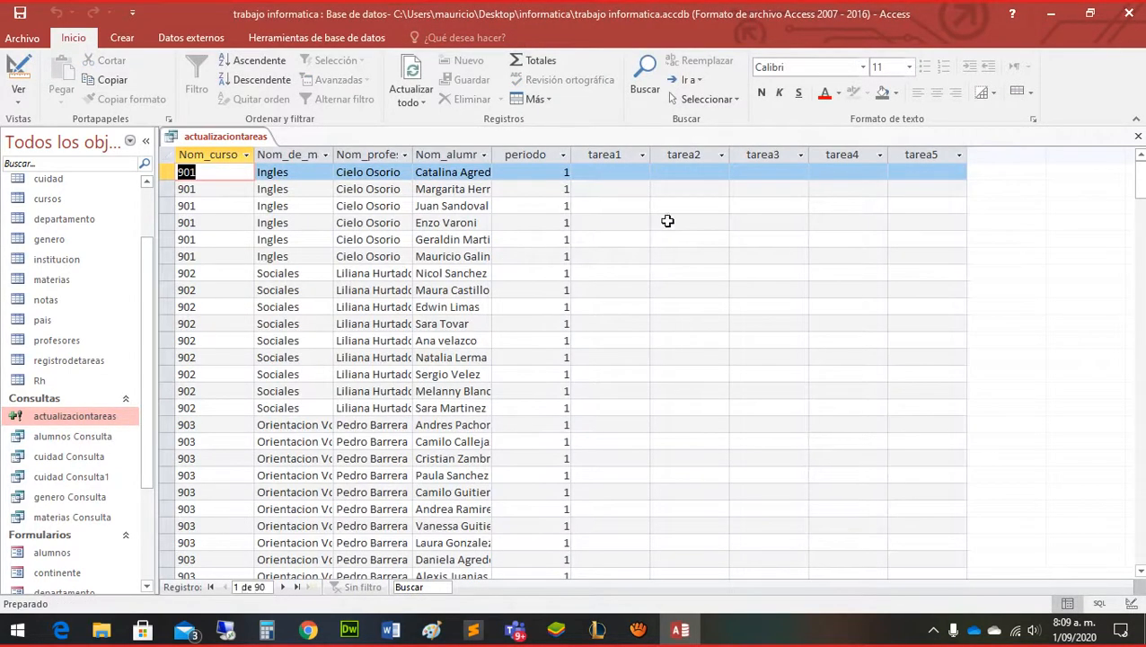
Check the registrodetareas table for records, then close both the actualizaciontareas query and the table
double_click(69, 360)
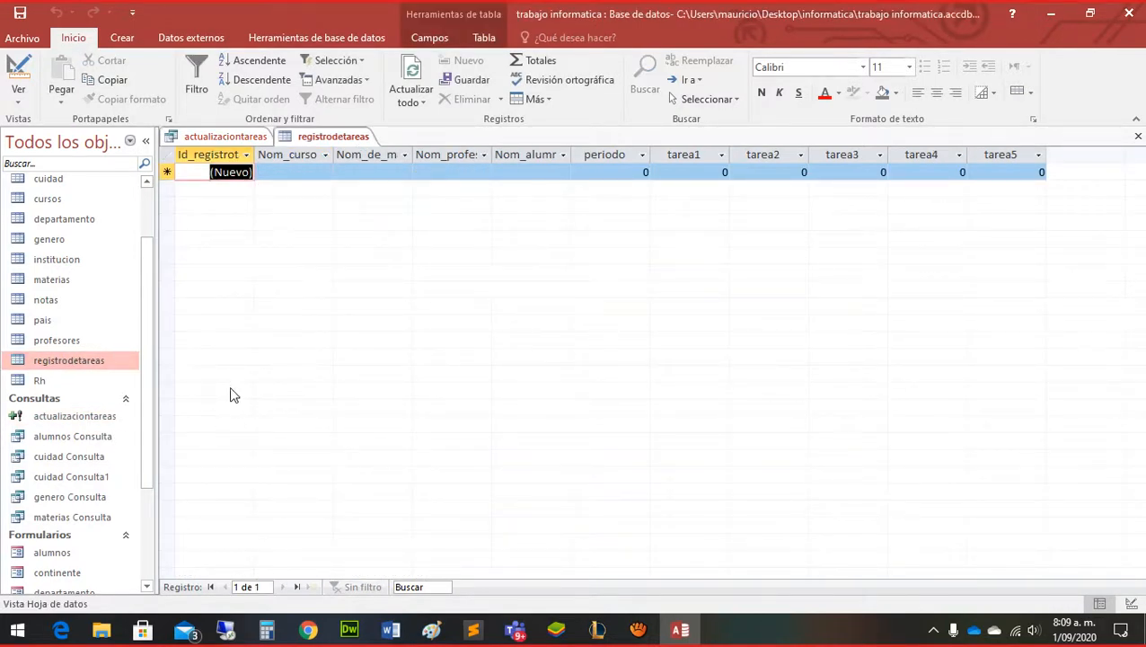
double_click(75, 427)
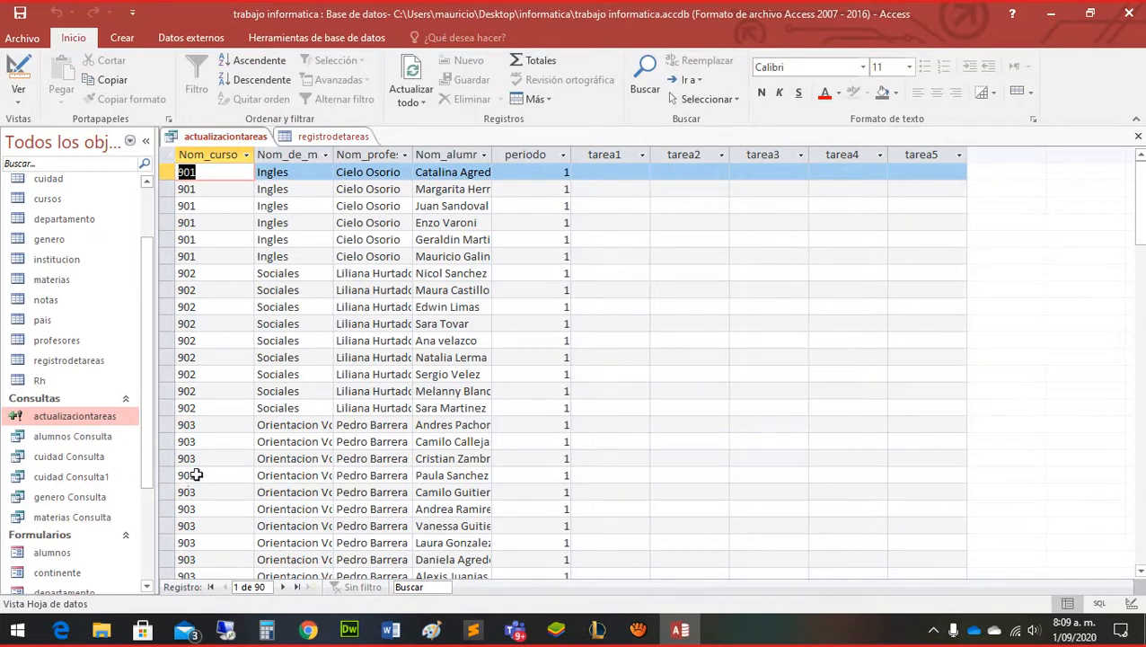
left_click(1136, 136)
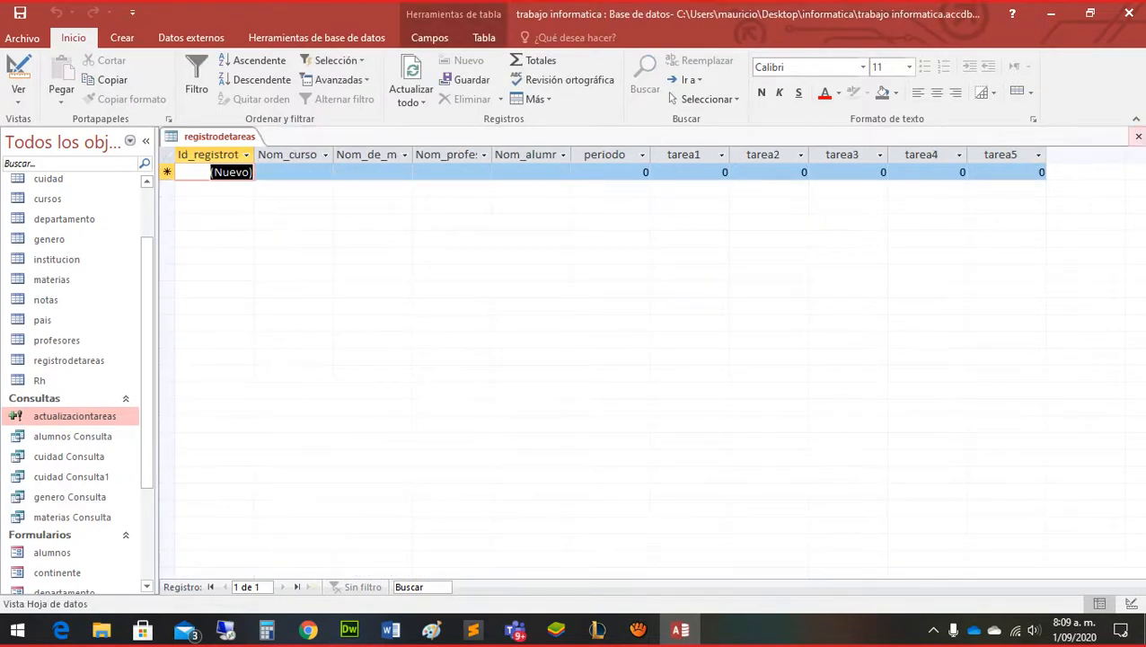
left_click(1138, 136)
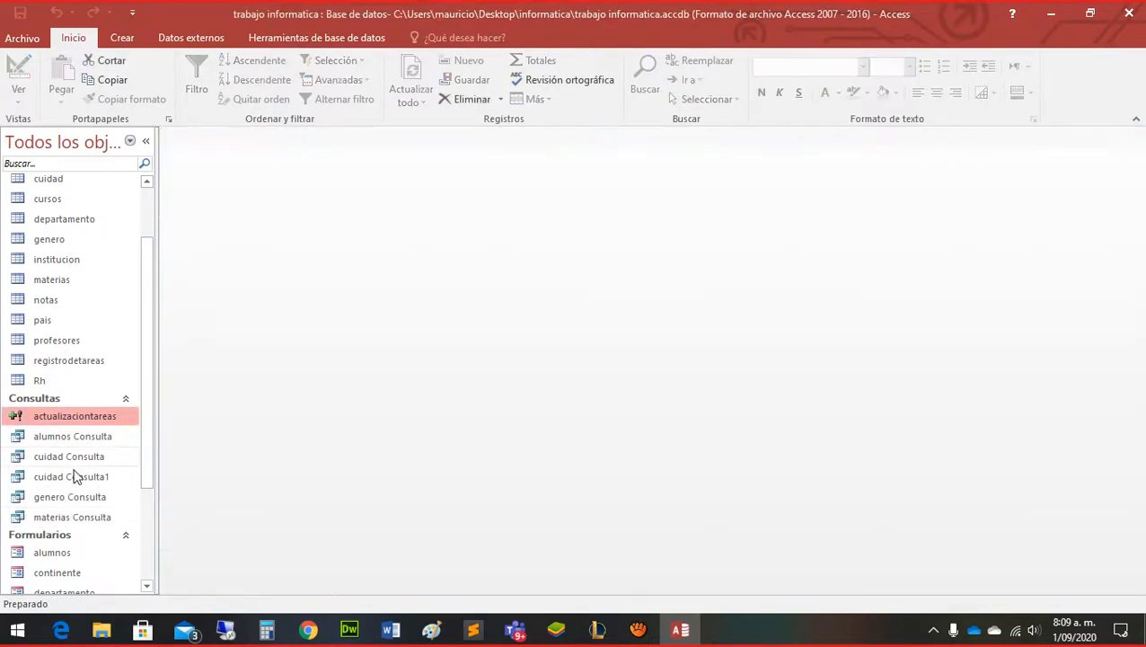
Run the actualizaciontareas append query for period 1 with the task parameters left blank, accepting the addition of the rows
double_click(55, 417)
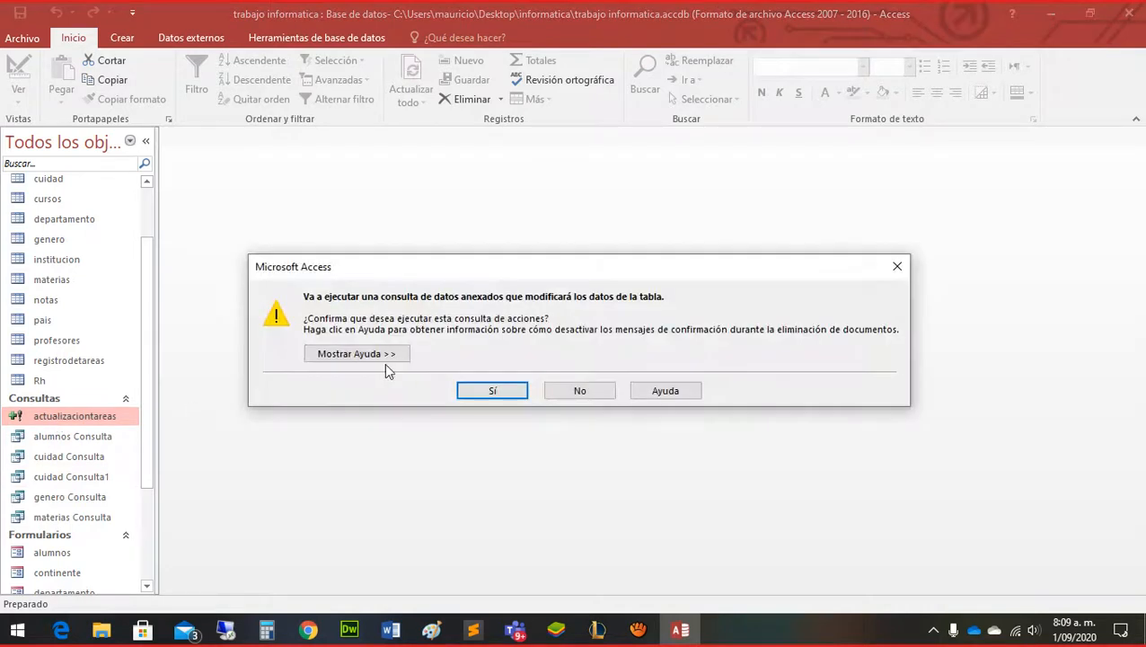
left_click(500, 390)
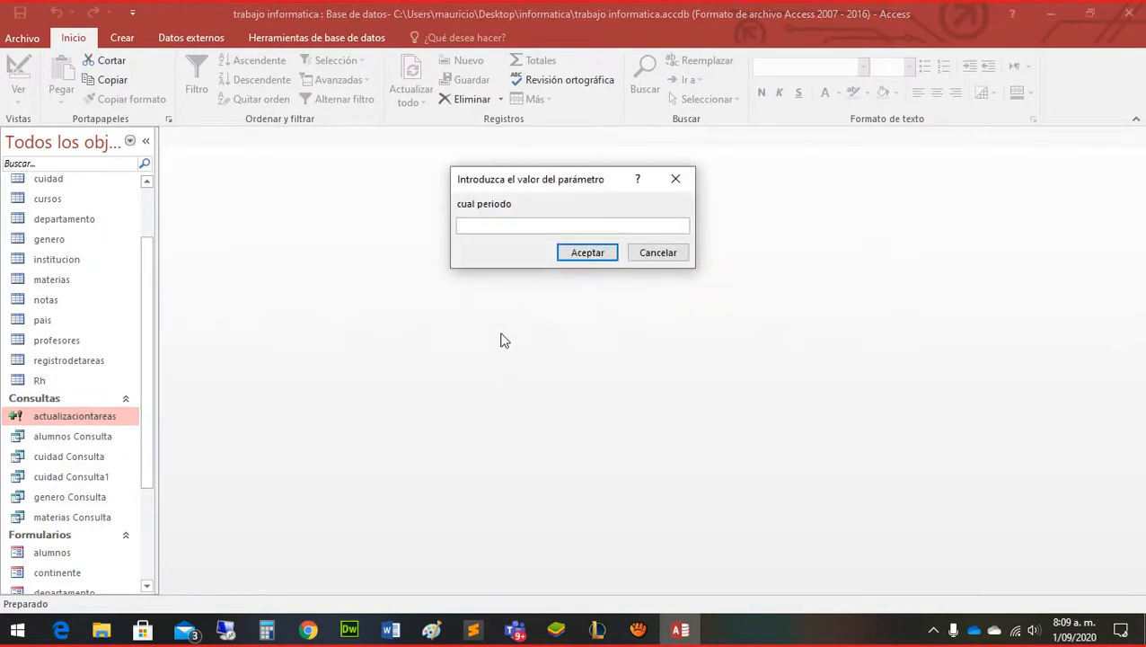
key("Return")
key("Return")
key("Return")
key("Return")
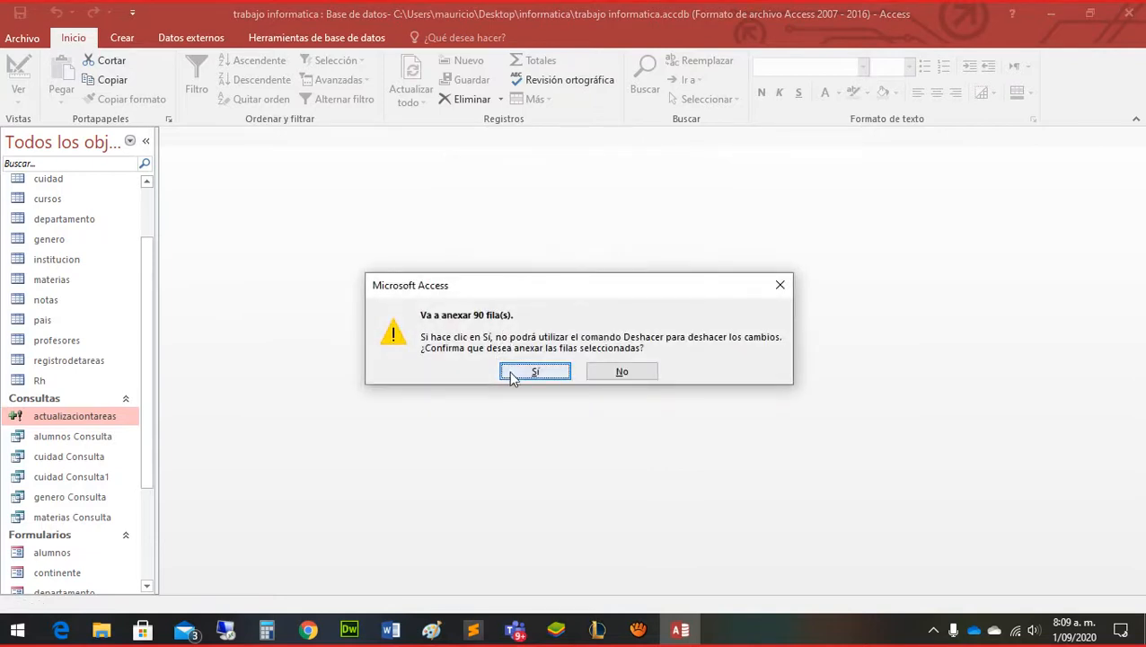
left_click(511, 372)
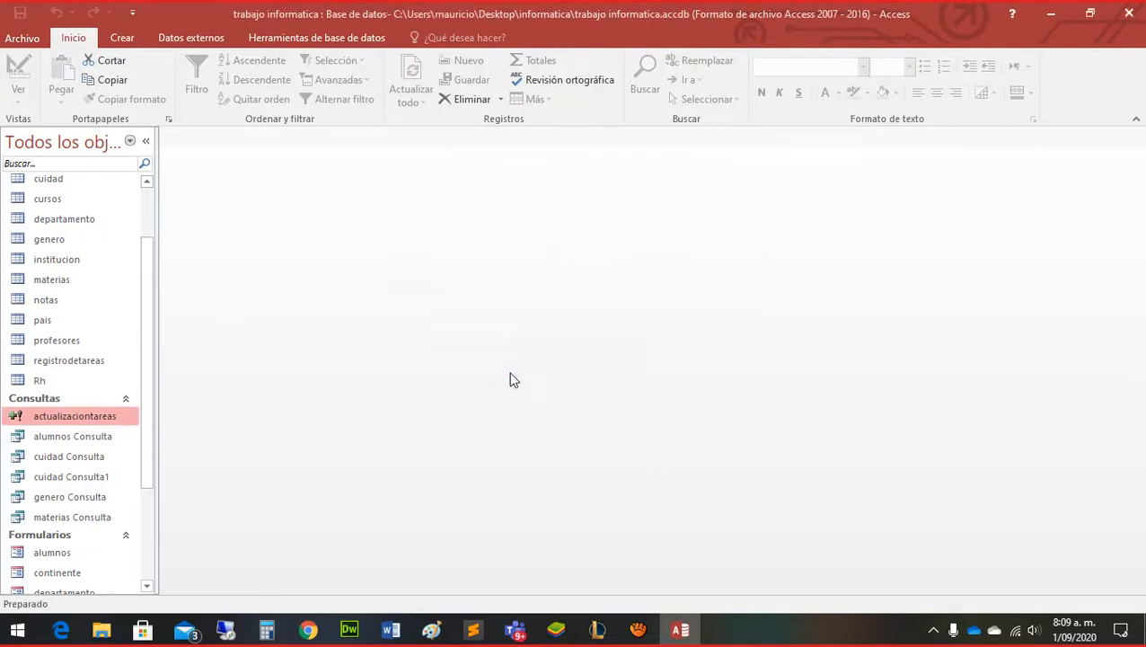
Open the registrodetareas table and review the appended records from the first to the last ones
double_click(58, 362)
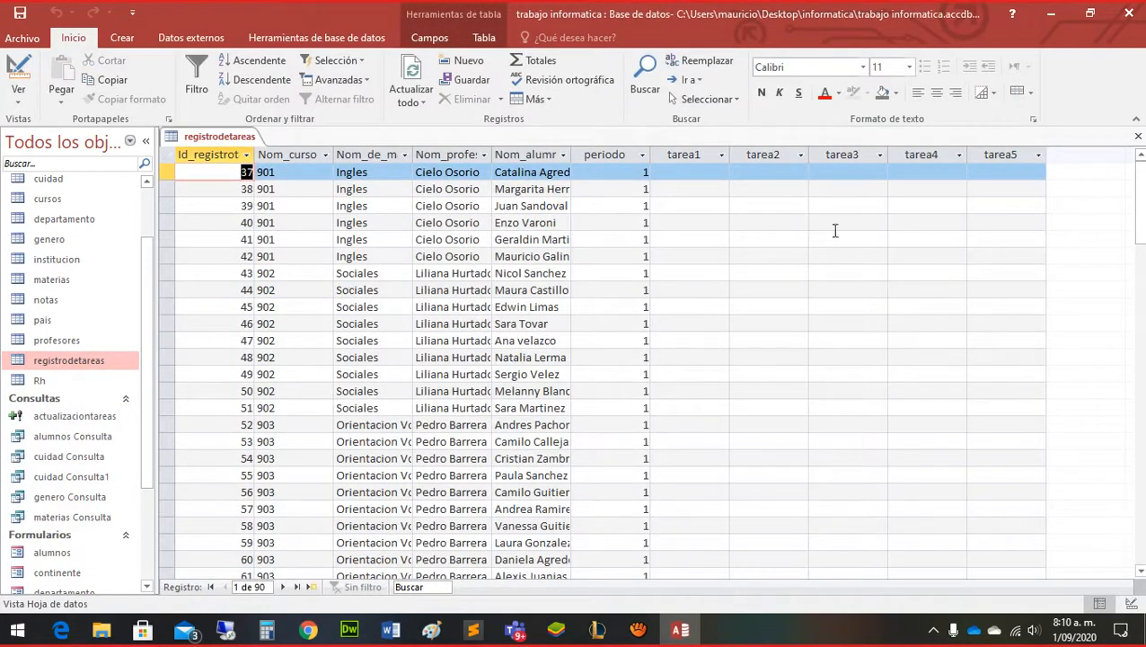
scroll(834, 231, "down", 20)
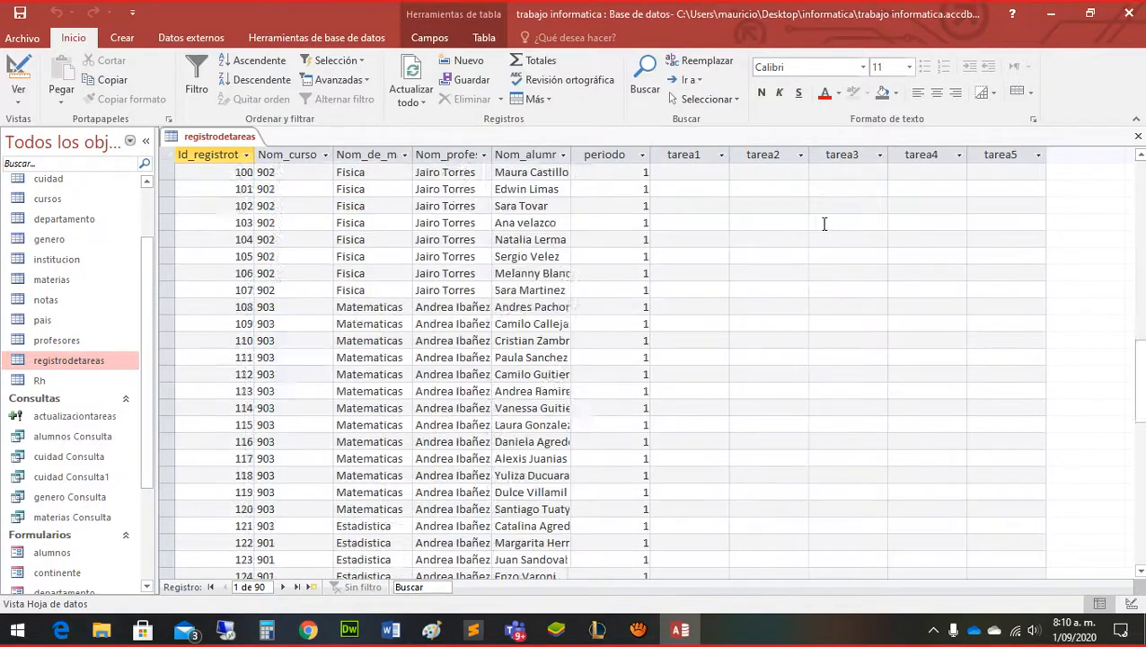
scroll(825, 224, "down", 8)
scroll(814, 228, "up", 20)
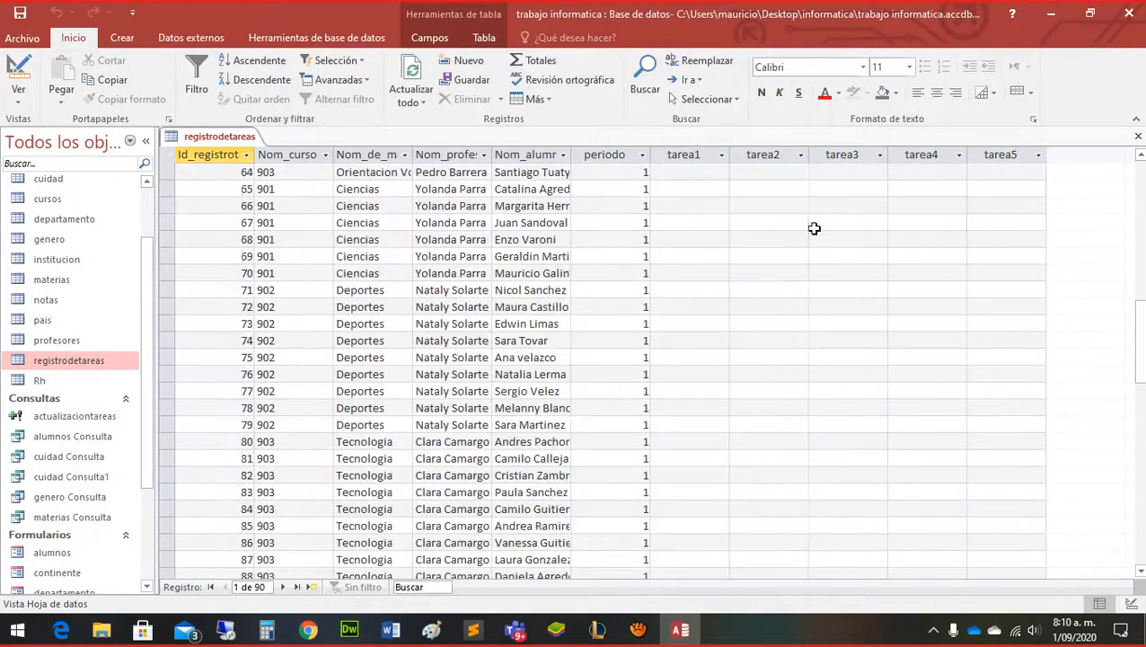
scroll(791, 216, "up", 6)
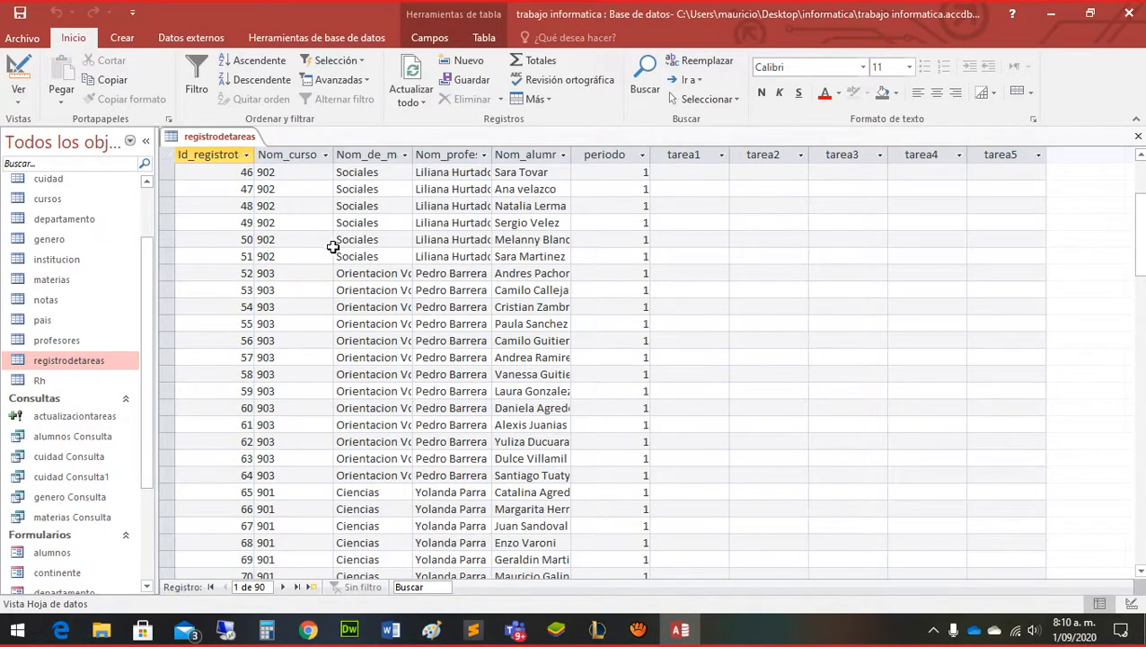
scroll(332, 247, "up", 3)
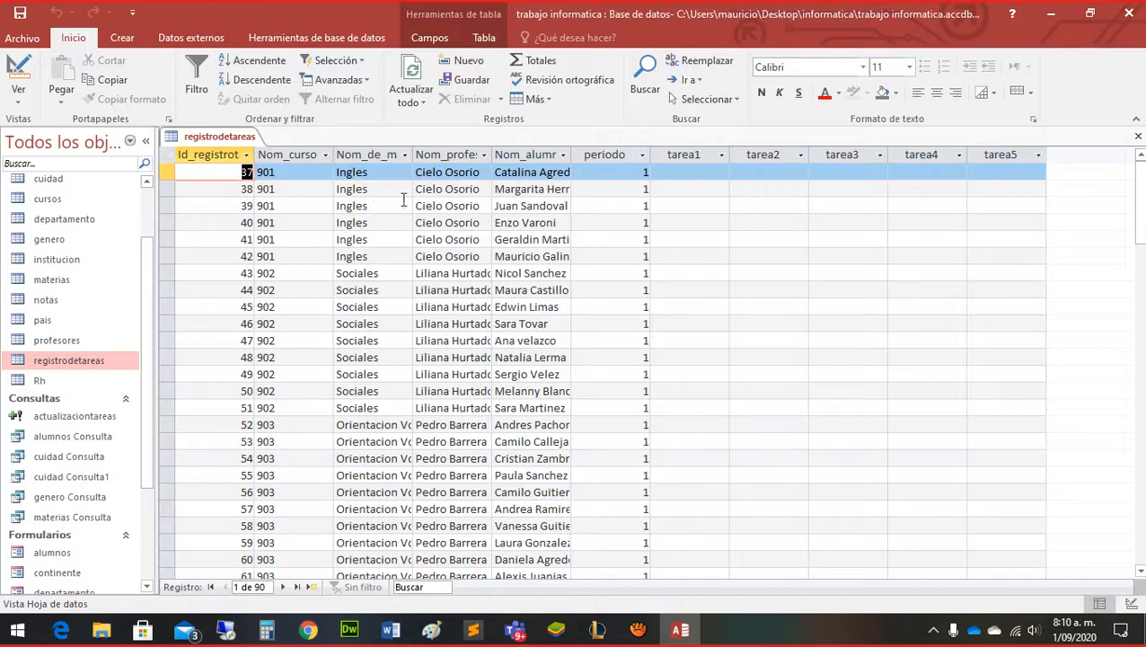
Make Nom_curso, Nom_de_materia, Nom_profesor, Nom_alumnos and periodo the joint primary key of registrodetareas, then save and close the table
left_click(16, 72)
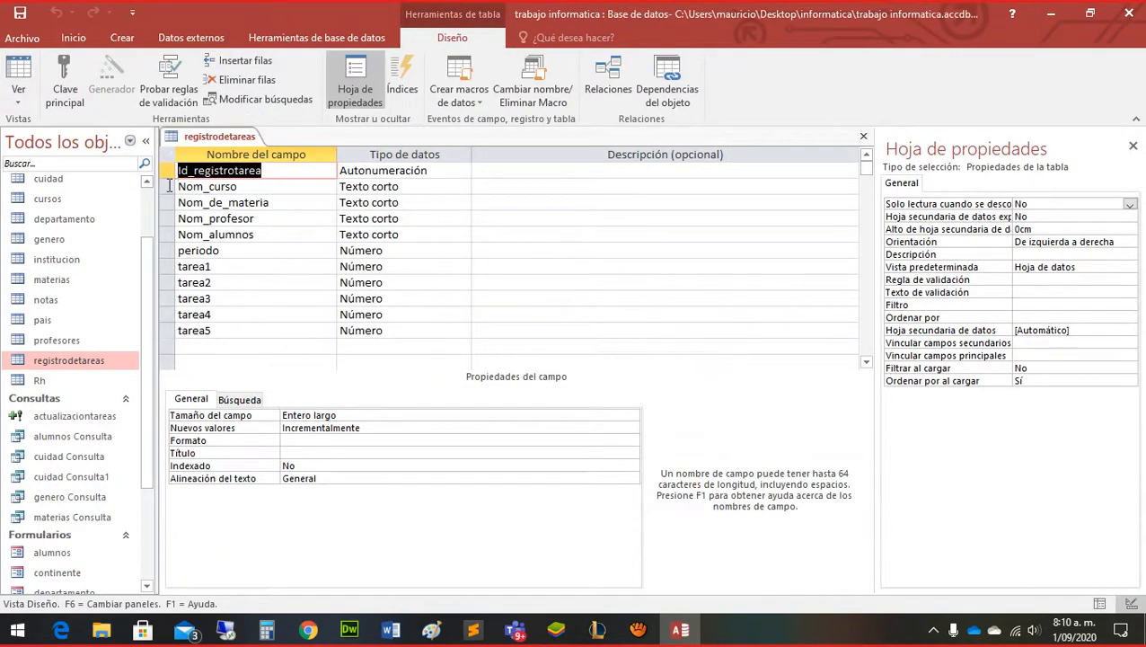
left_click_drag(166, 185, 158, 251)
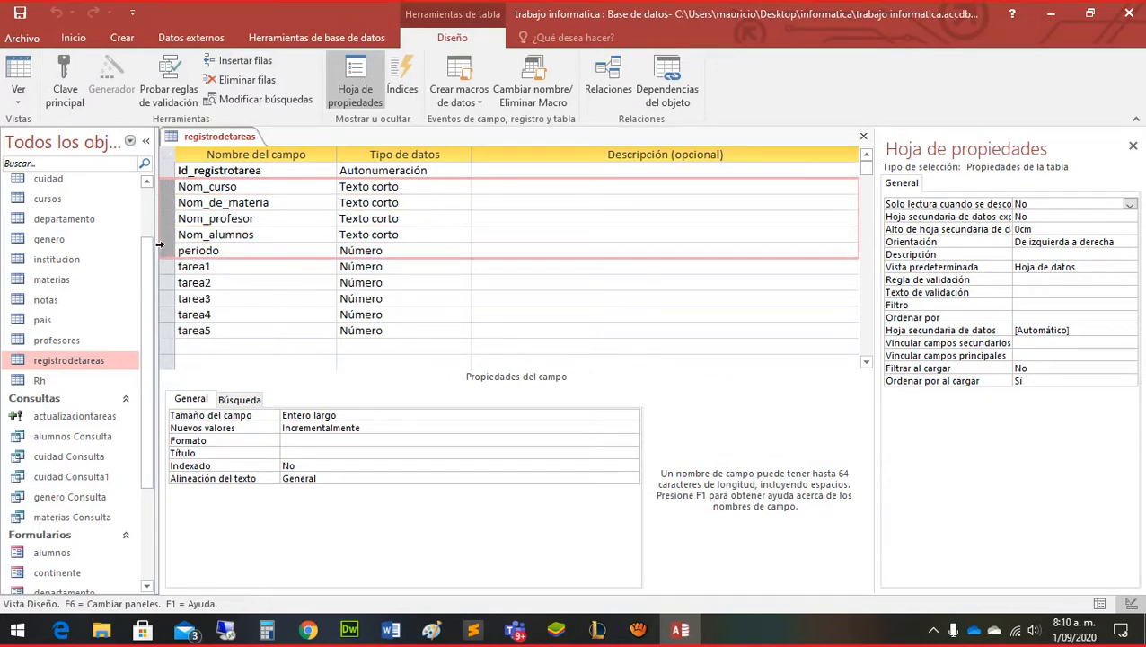
left_click(64, 85)
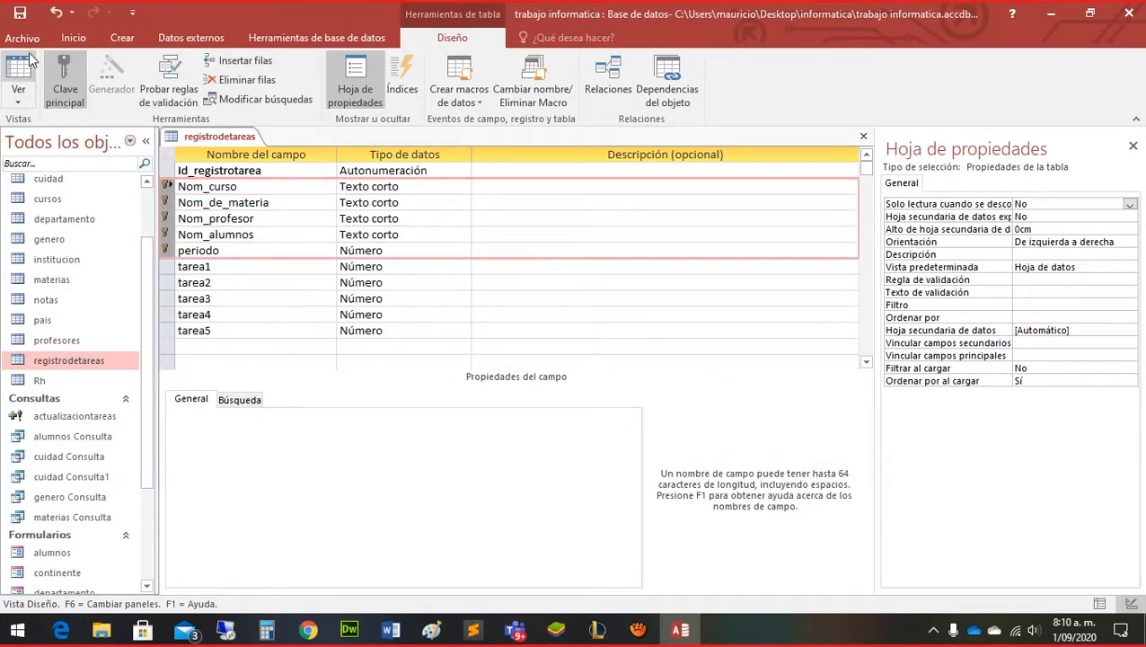
left_click(20, 12)
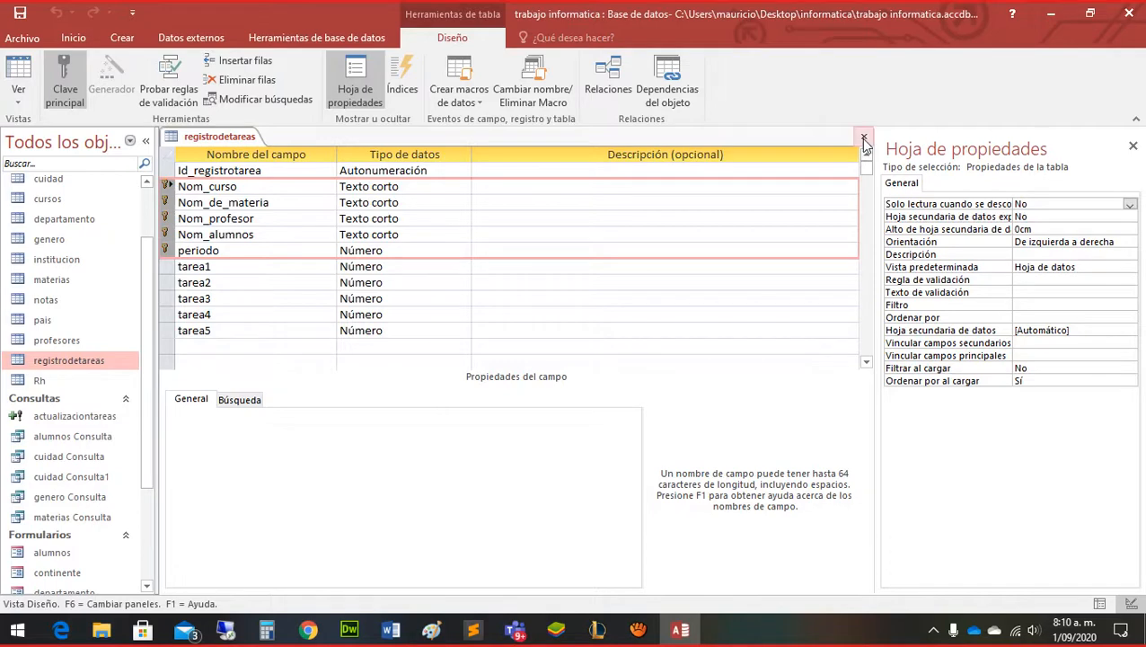
left_click(863, 137)
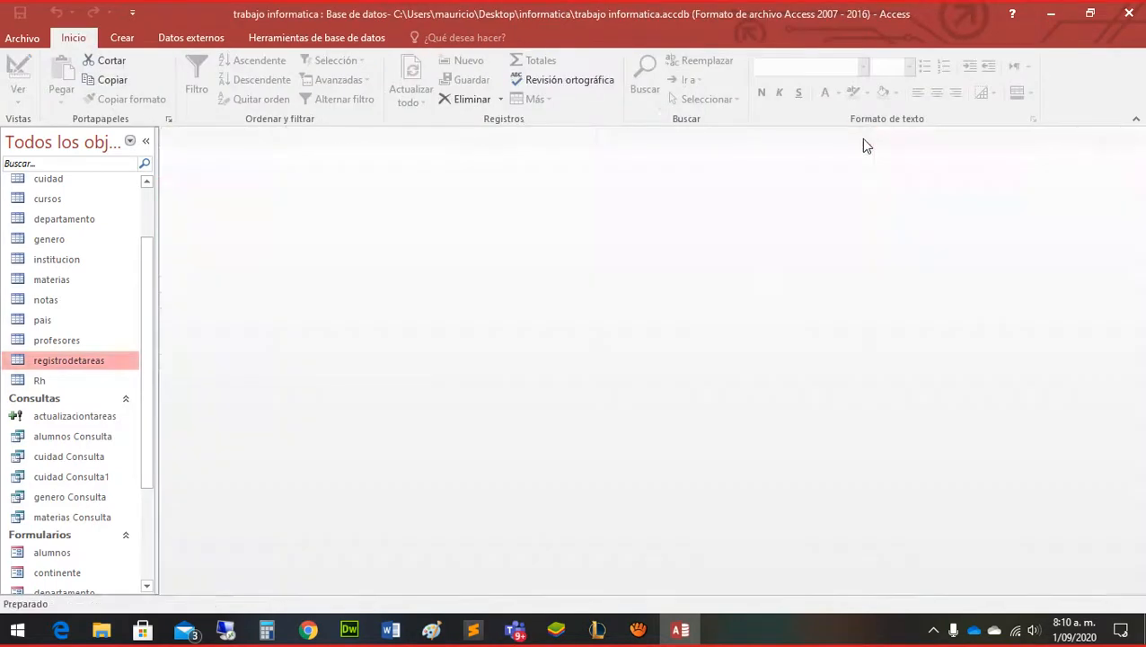
Try to run actualizaciontareas again with cual periodo set to 1 and the task parameters left blank
double_click(51, 416)
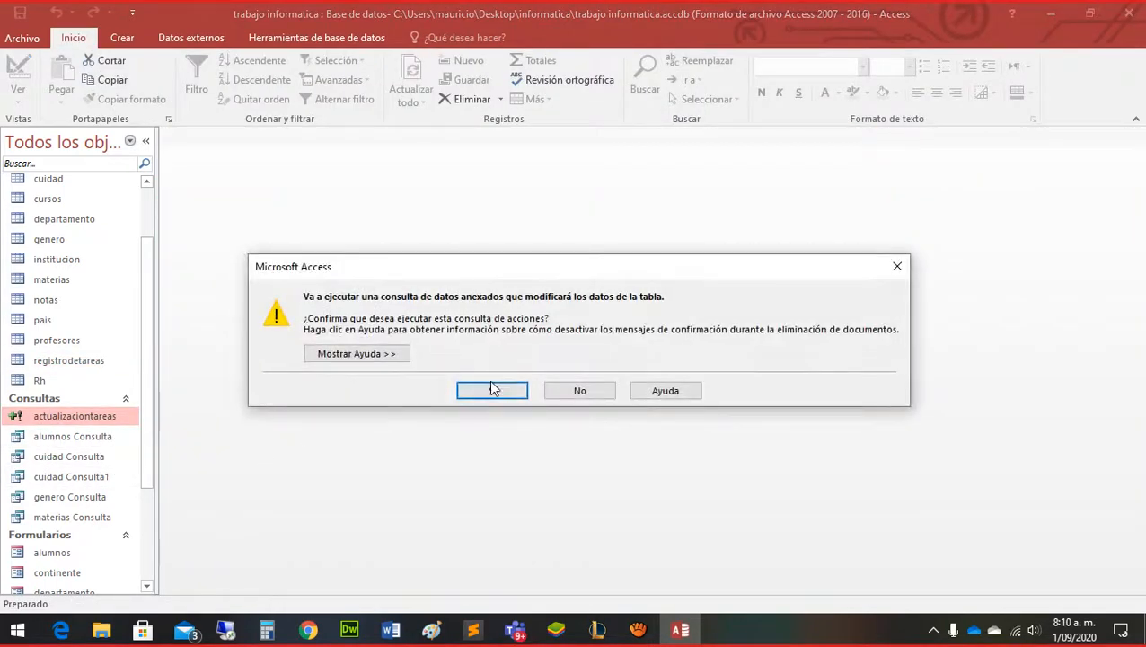
left_click(492, 389)
type("1")
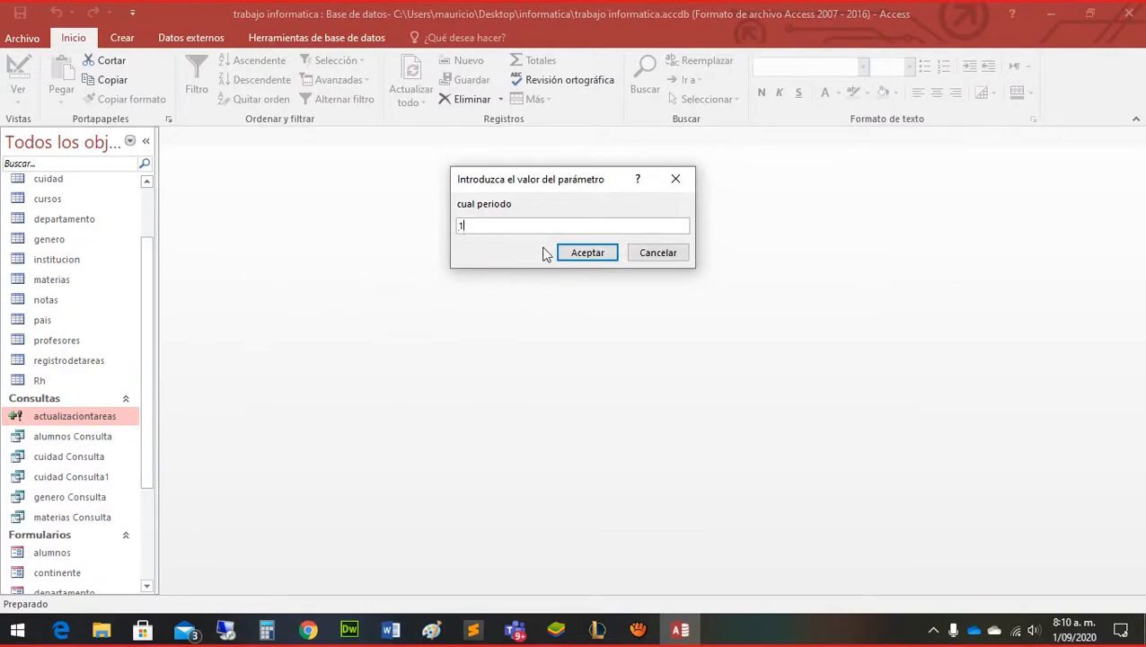
key("Return")
key("Return")
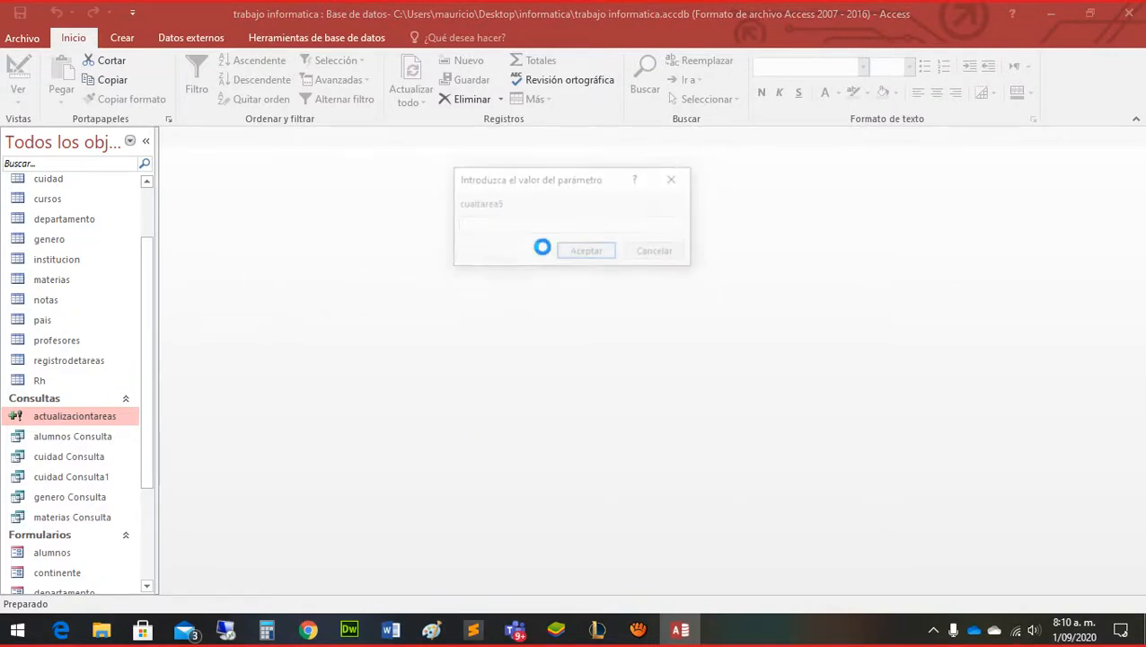
key("Return")
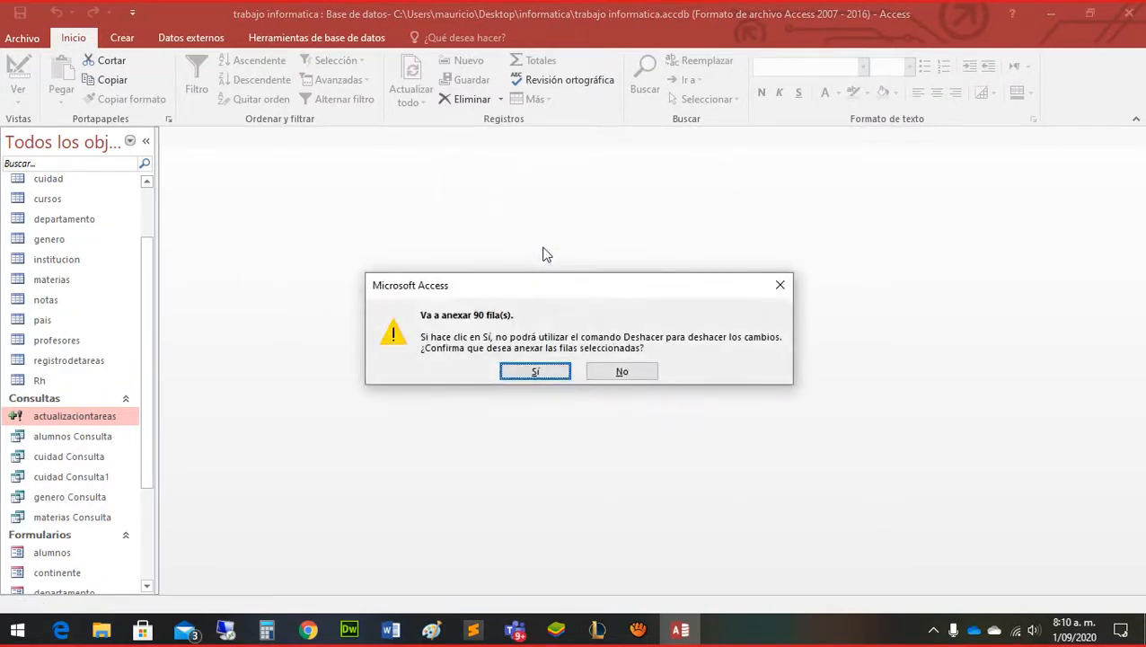
left_click(536, 374)
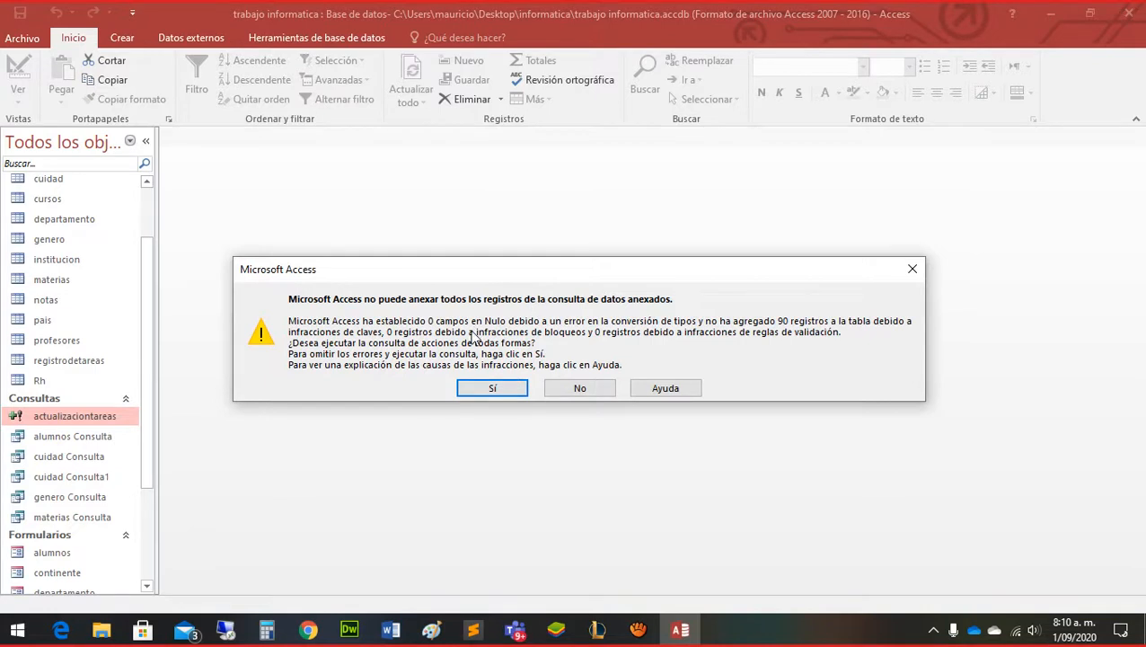
left_click(912, 270)
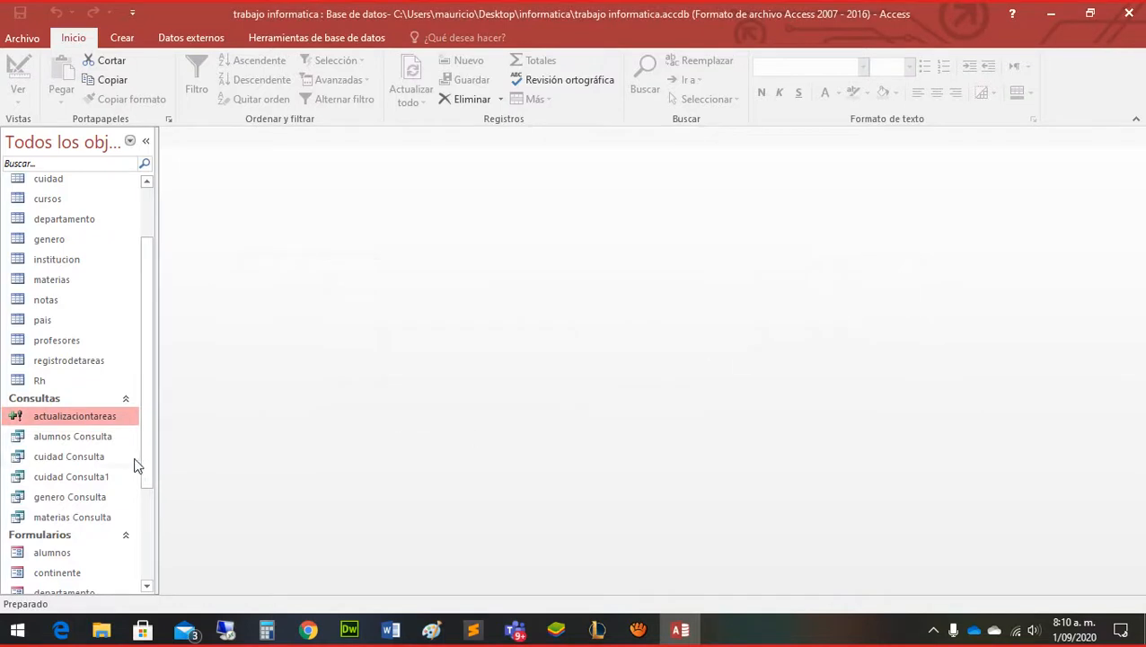
Run the actualizaciontareas append query with cual periodo set to 2, the first task parameter set to 2 and the remaining ones blank
double_click(60, 419)
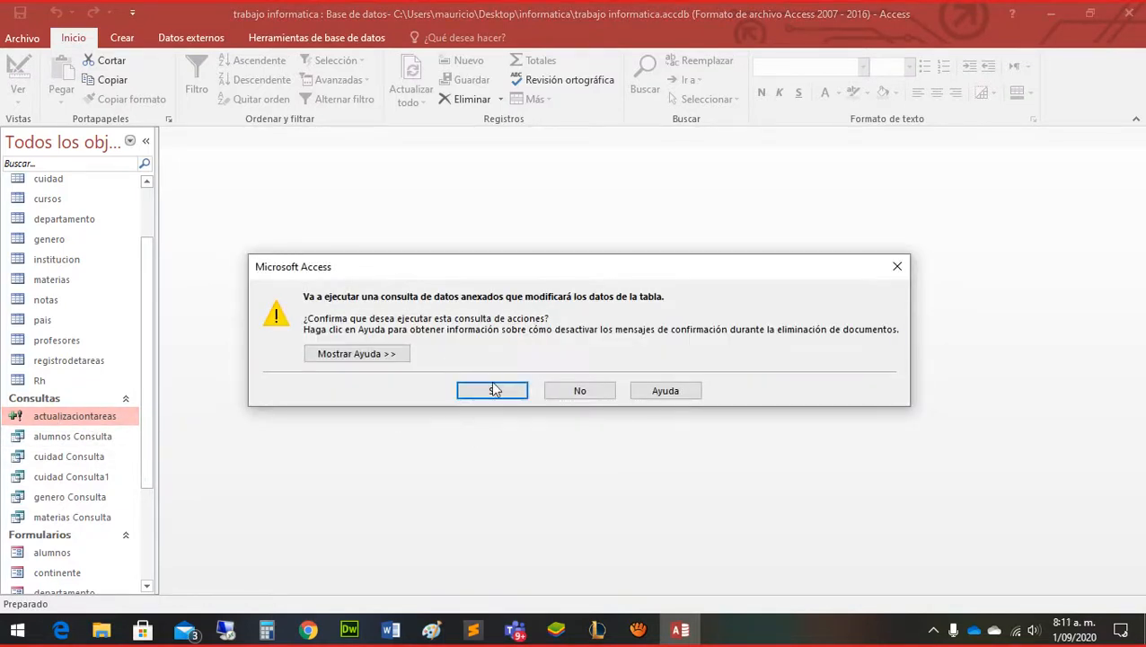
left_click(492, 390)
type("2")
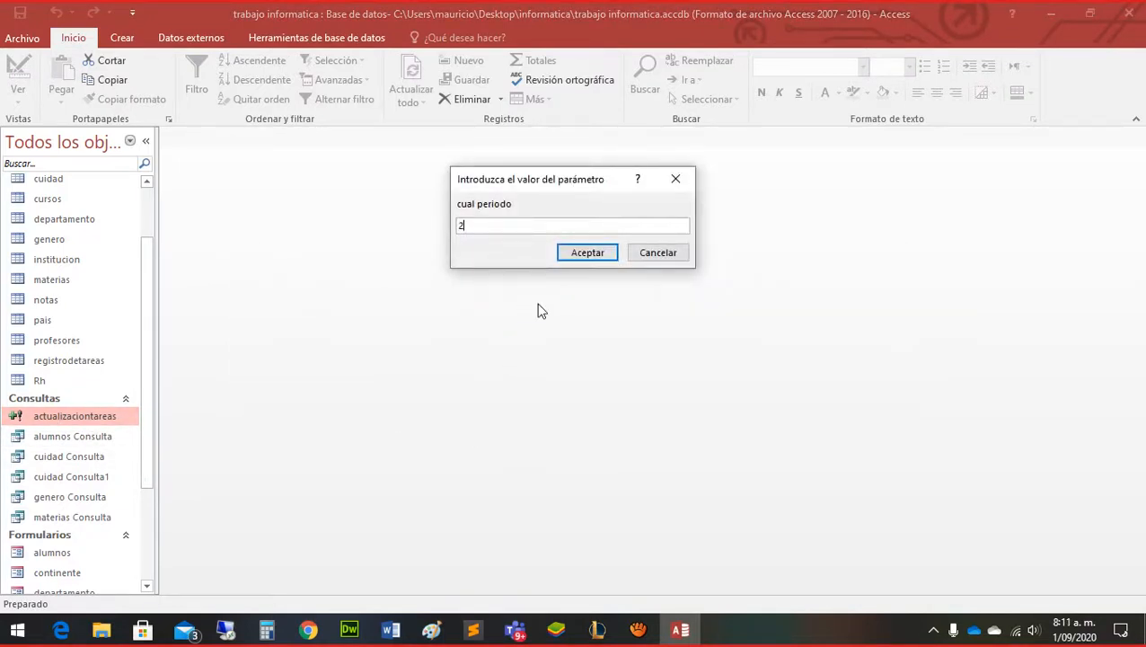
key("Return")
type("2")
key("Return")
key("Return")
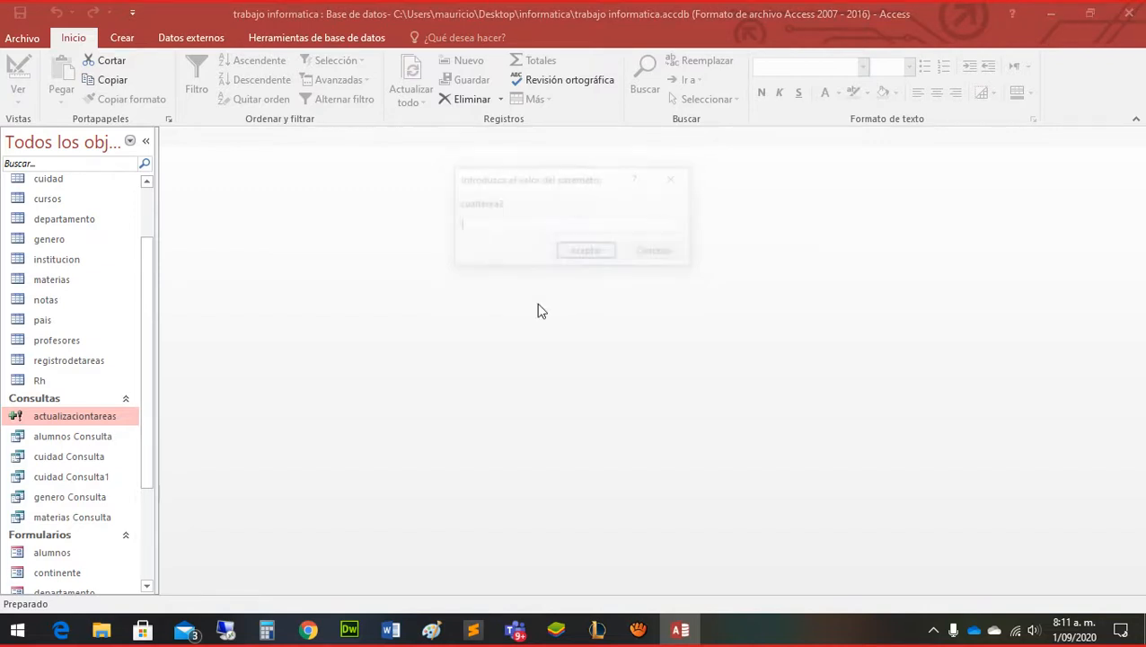
key("Return")
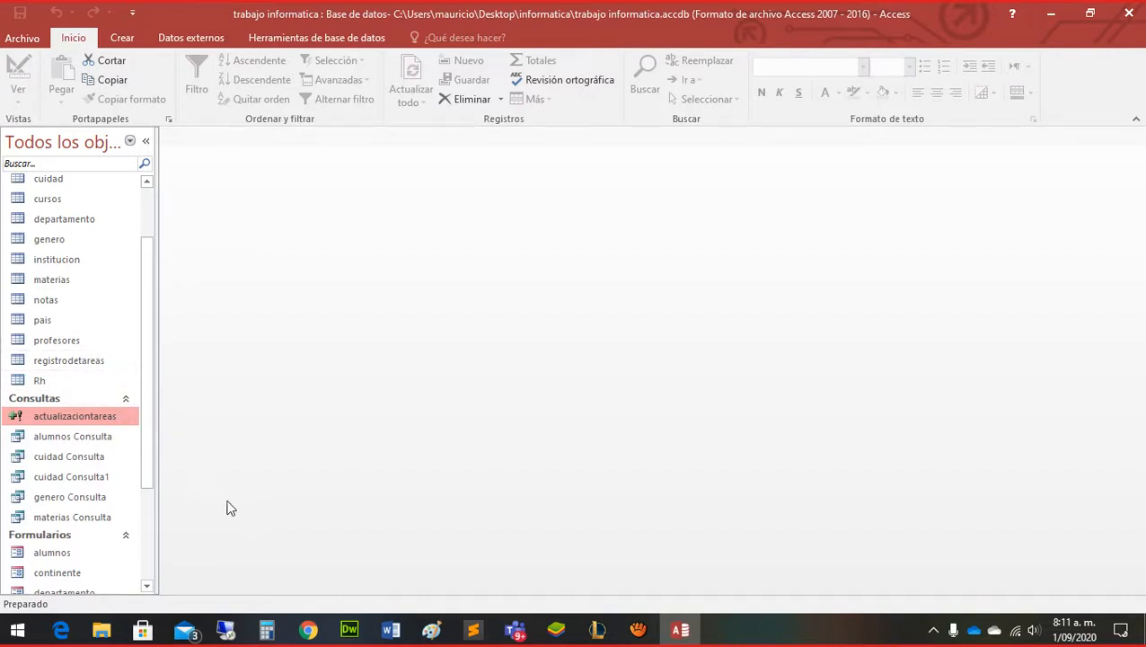
Open registrodetareas, permanently delete its tarea1 field with all its data, and close the table
left_click(67, 364)
double_click(67, 369)
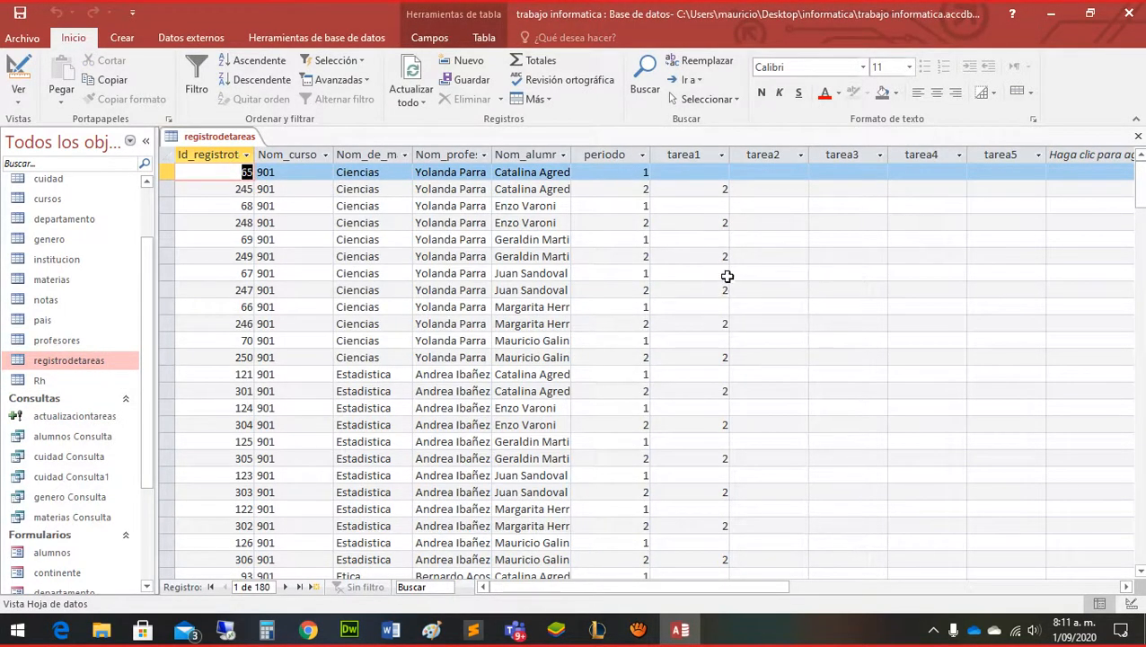
left_click(689, 155)
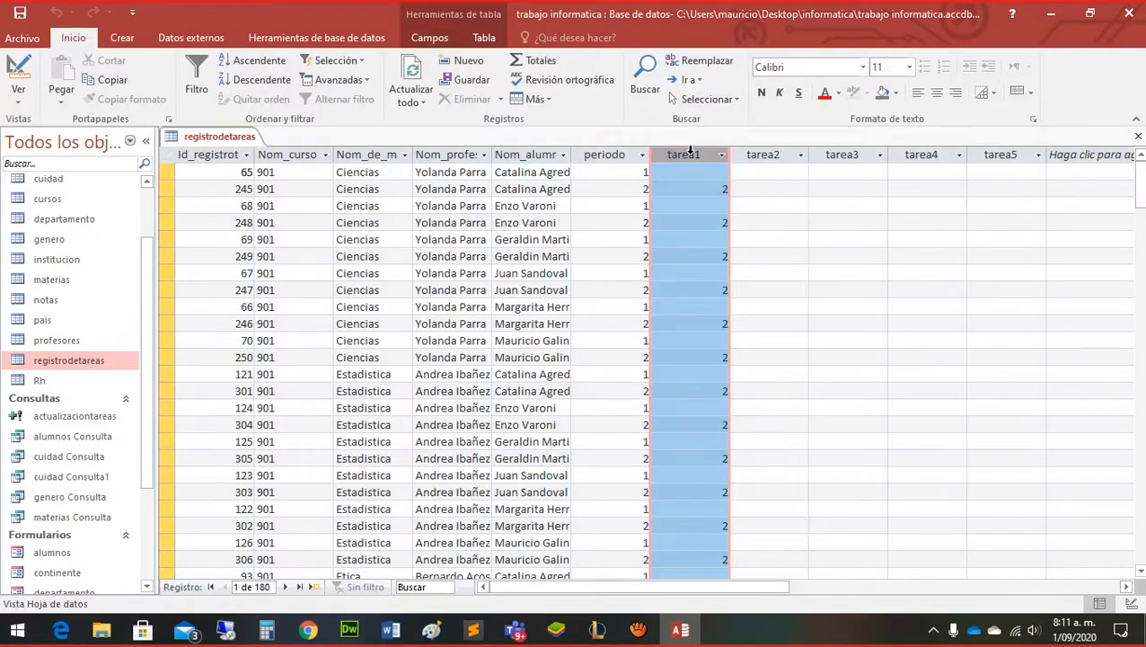
key("Delete")
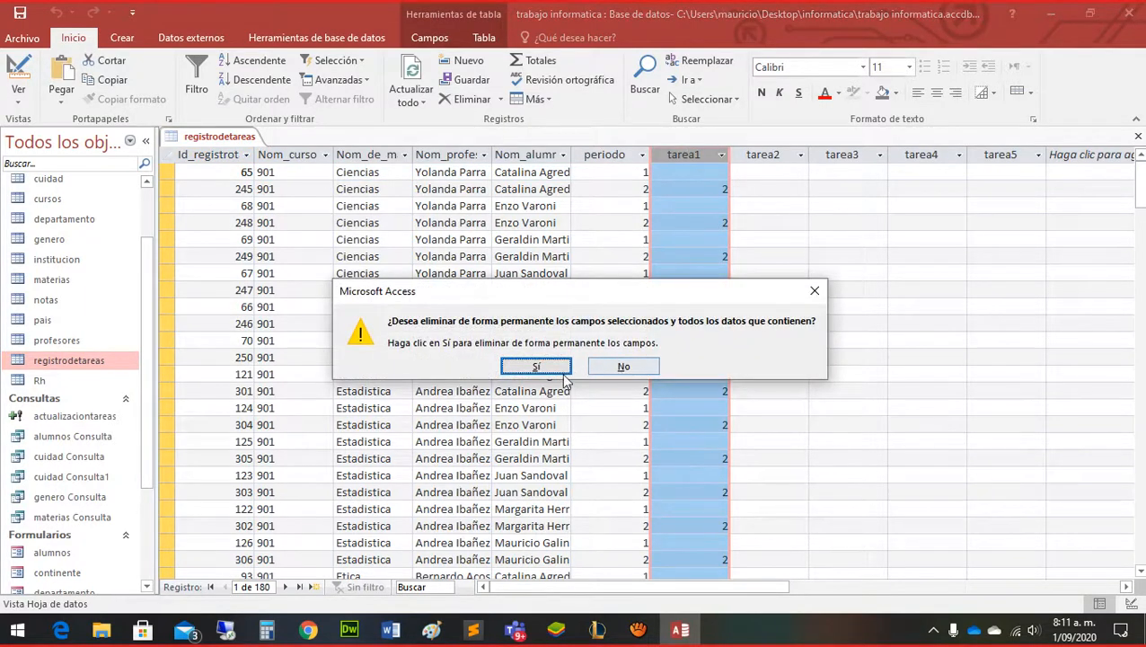
left_click(530, 369)
left_click(708, 357)
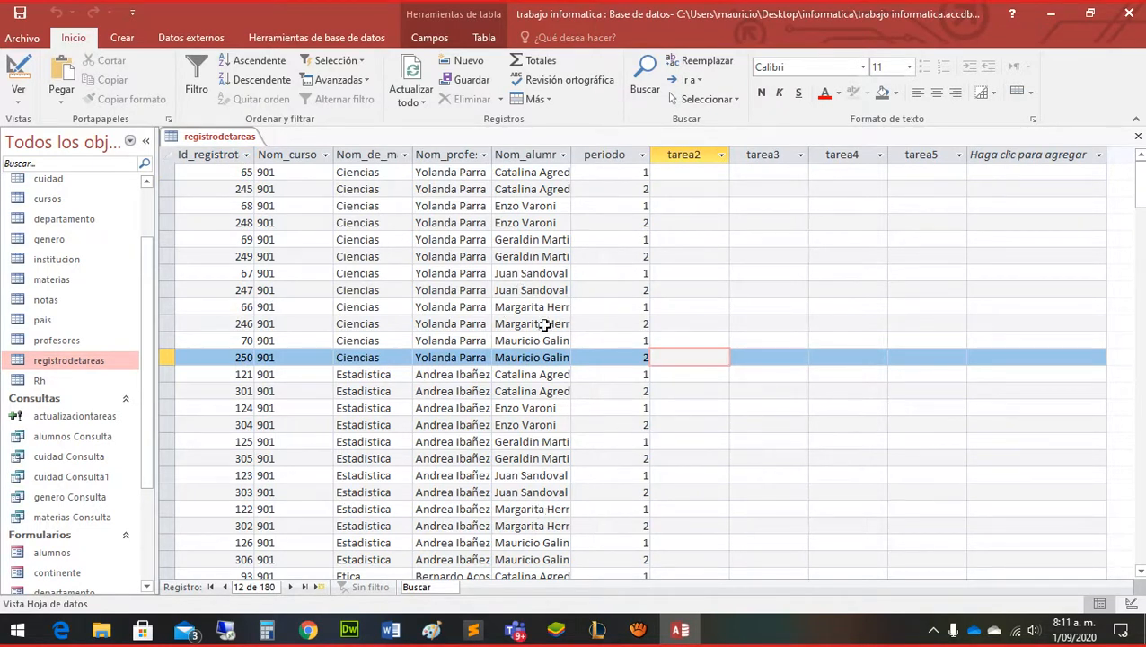
left_click(1138, 137)
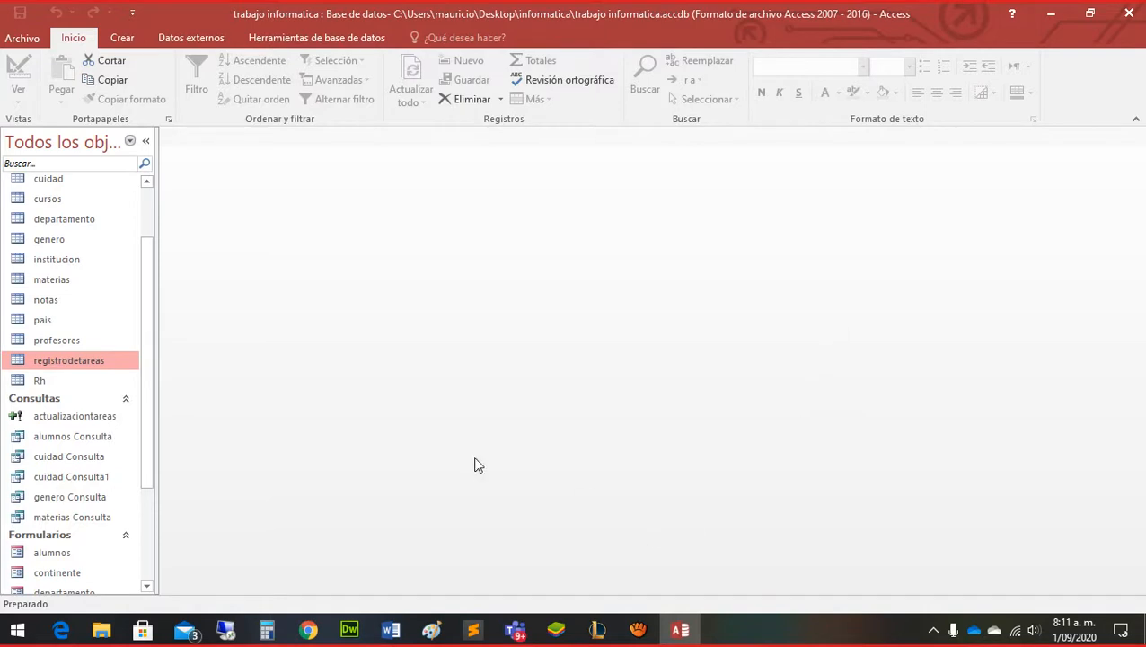
Open the panel de formularios form from the database's forms
left_click_drag(147, 408, 136, 519)
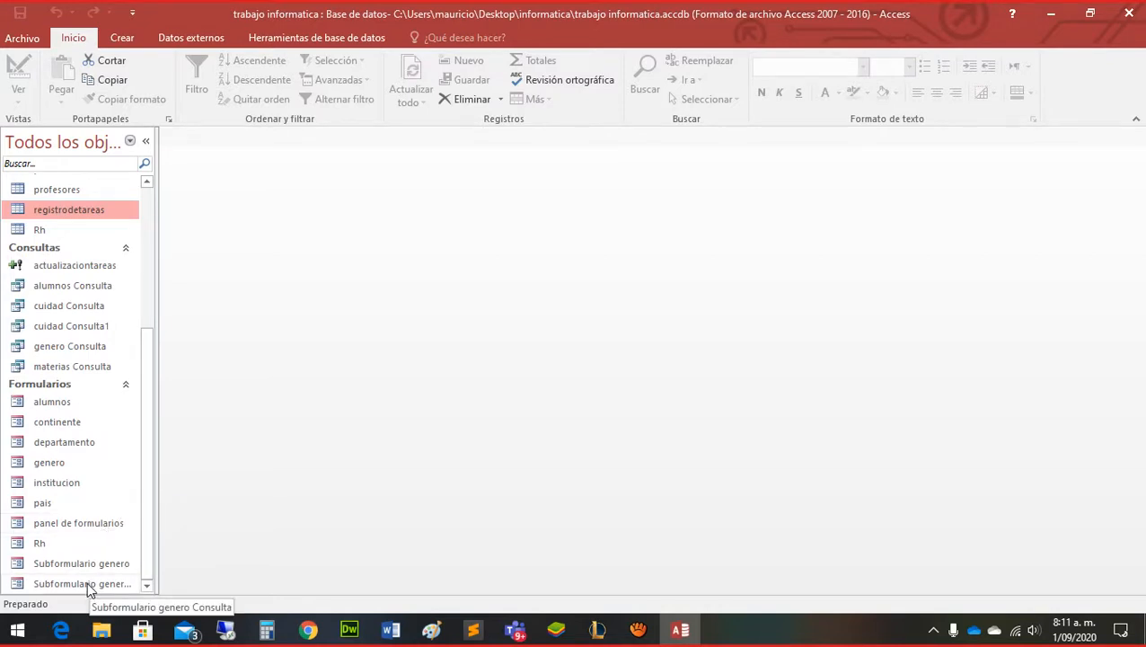
double_click(114, 528)
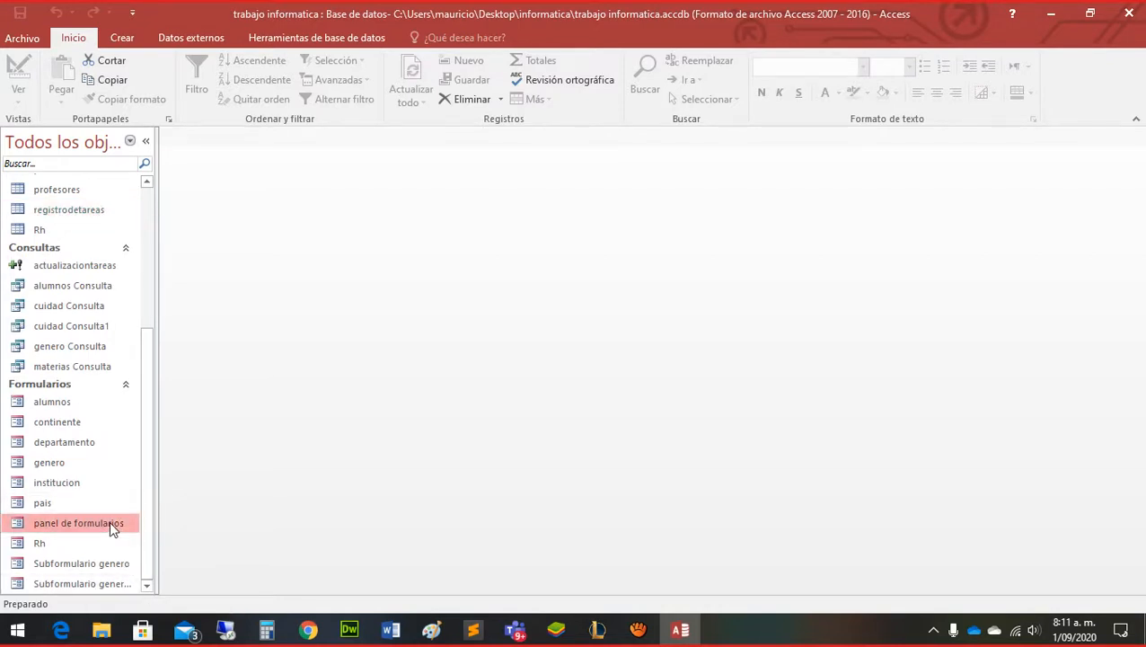